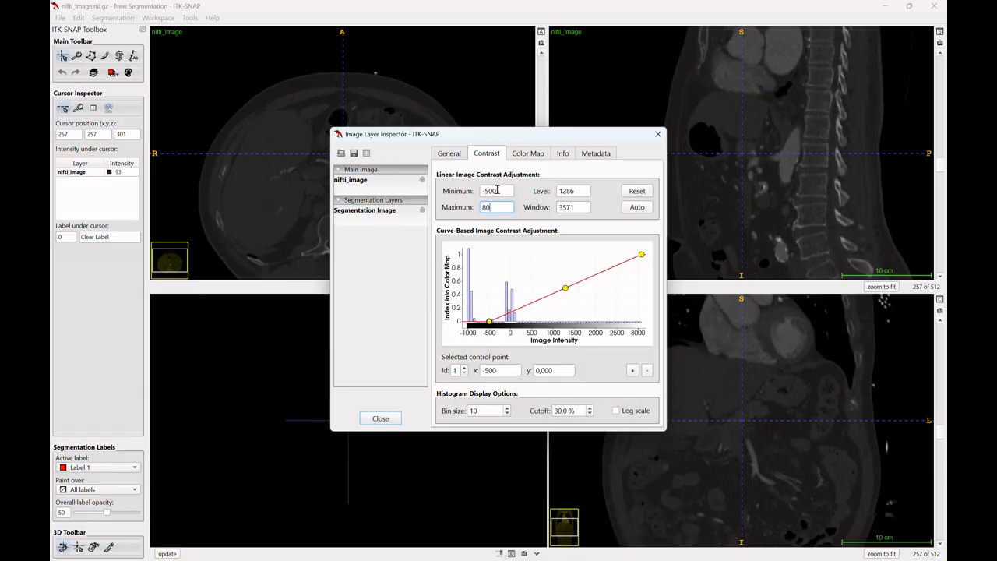
Set the main image's linear contrast maximum to 800 and close the layer inspector
key(Return)
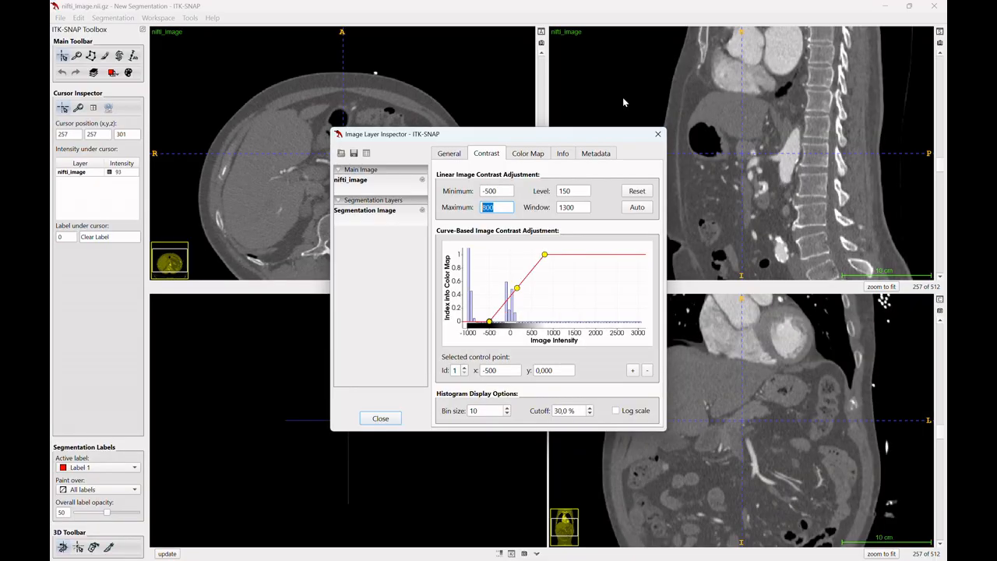
click(657, 134)
scroll(368, 190, up, 5)
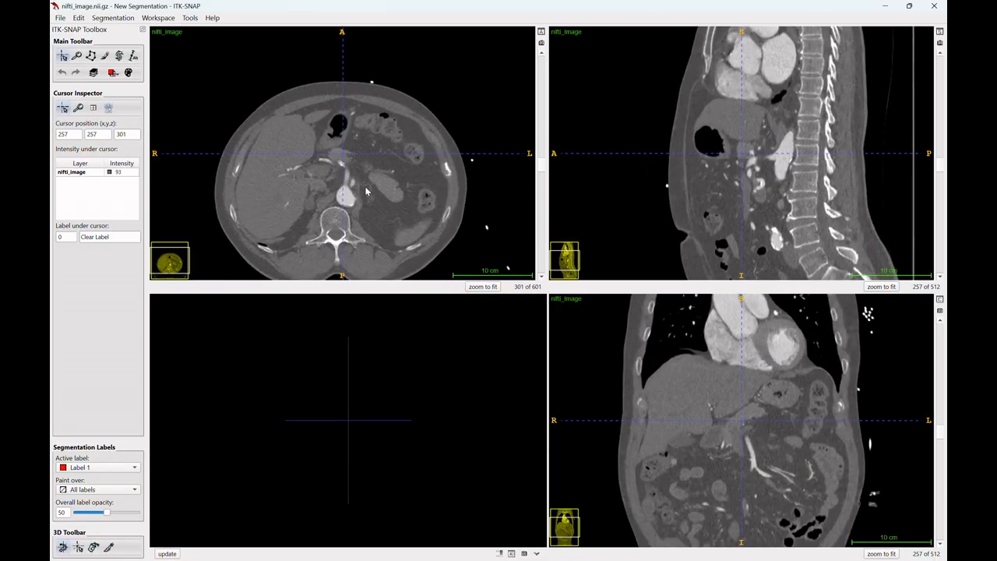
scroll(373, 163, down, 20)
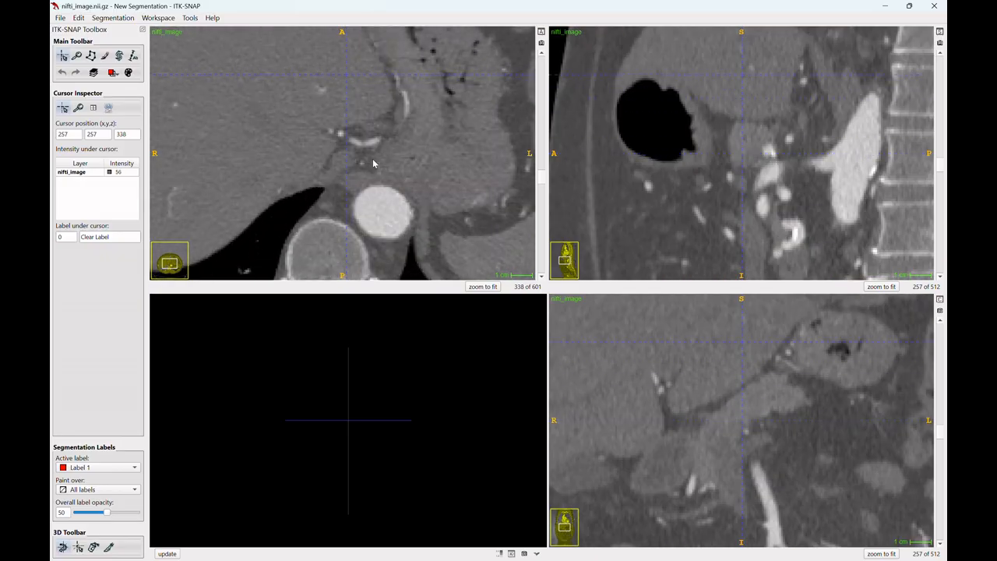
Fine-tune the main image's contrast curve by moving its end control points to about -459 and 743, and close the inspector
click(94, 73)
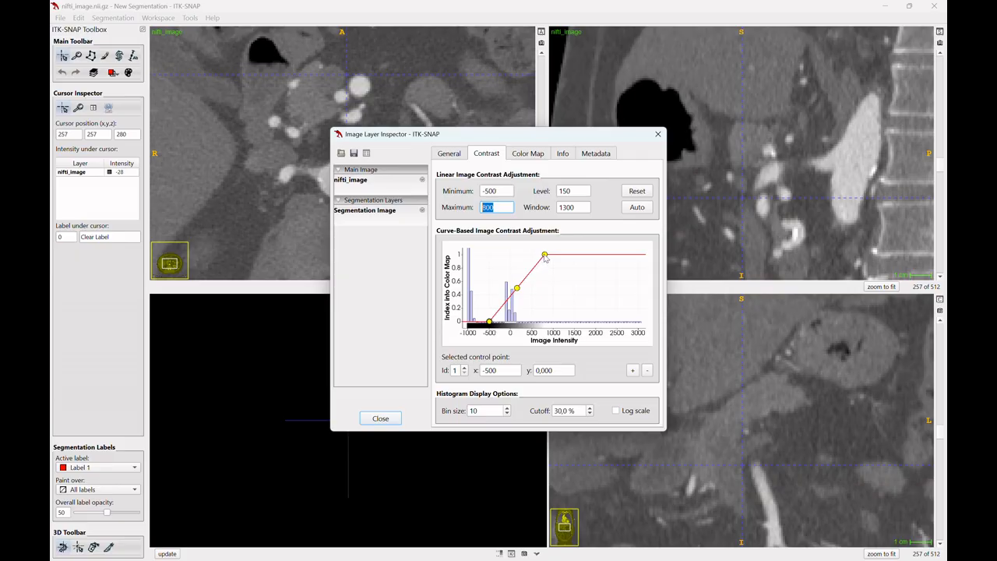
drag(546, 260, 542, 217)
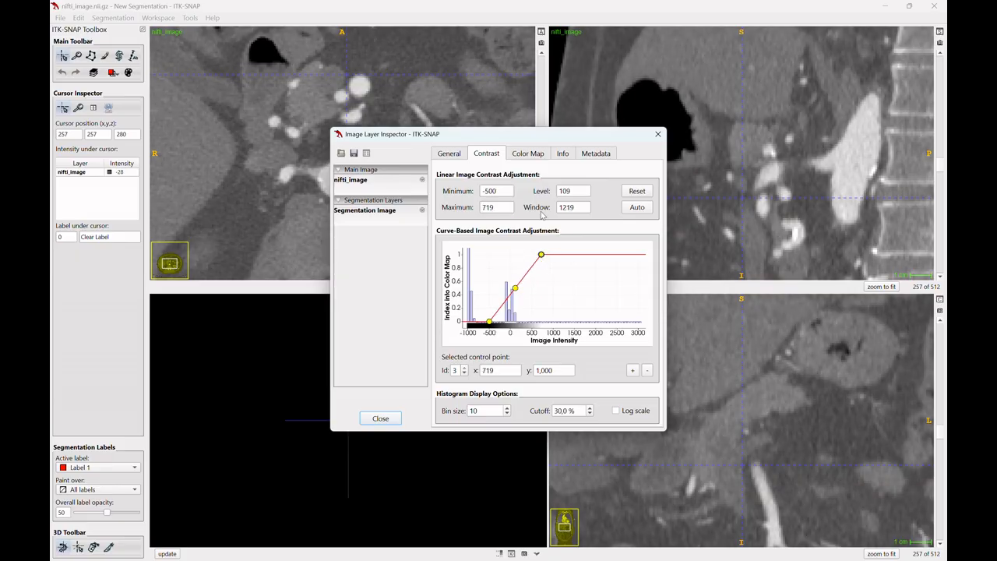
drag(527, 137, 704, 161)
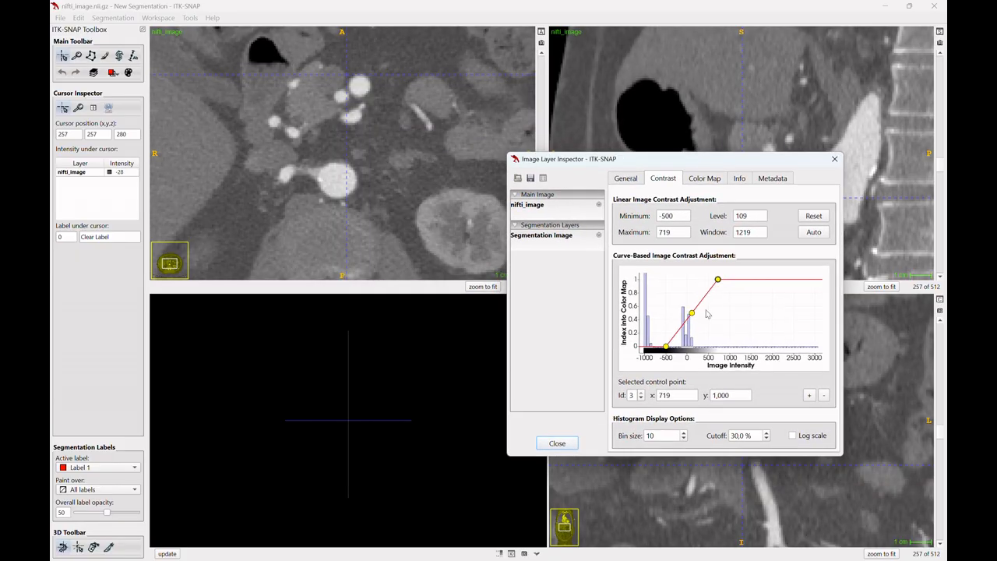
drag(718, 280, 718, 279)
drag(667, 347, 669, 349)
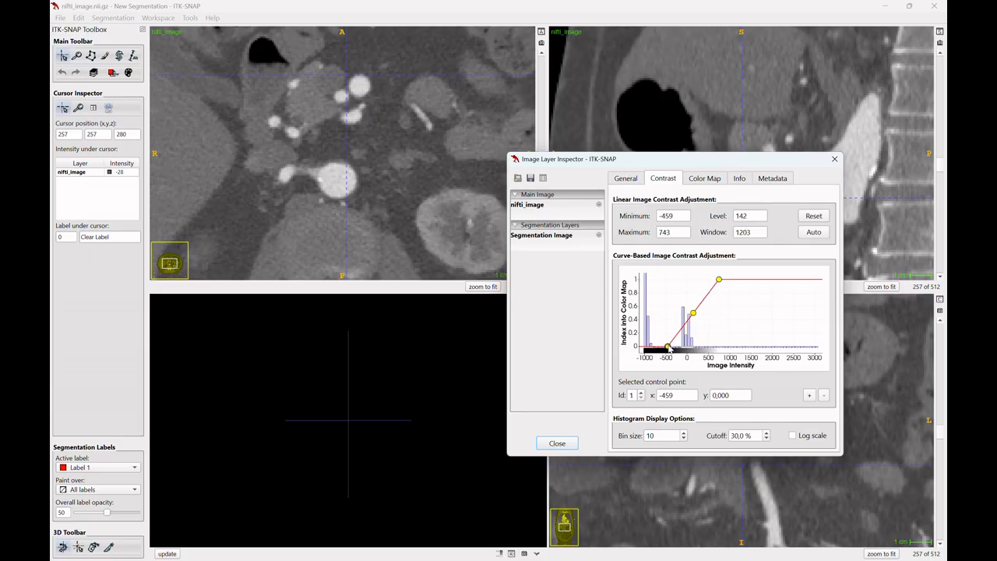
click(835, 160)
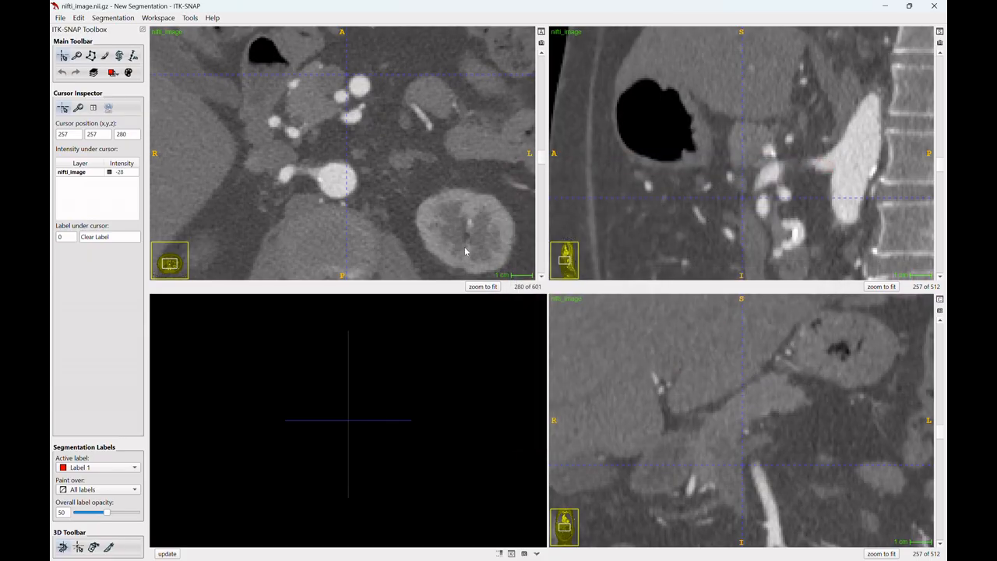
Examine the axial slices from the abdomen up to the neck and back to the thorax, following the aorta
scroll(385, 162, up, 19)
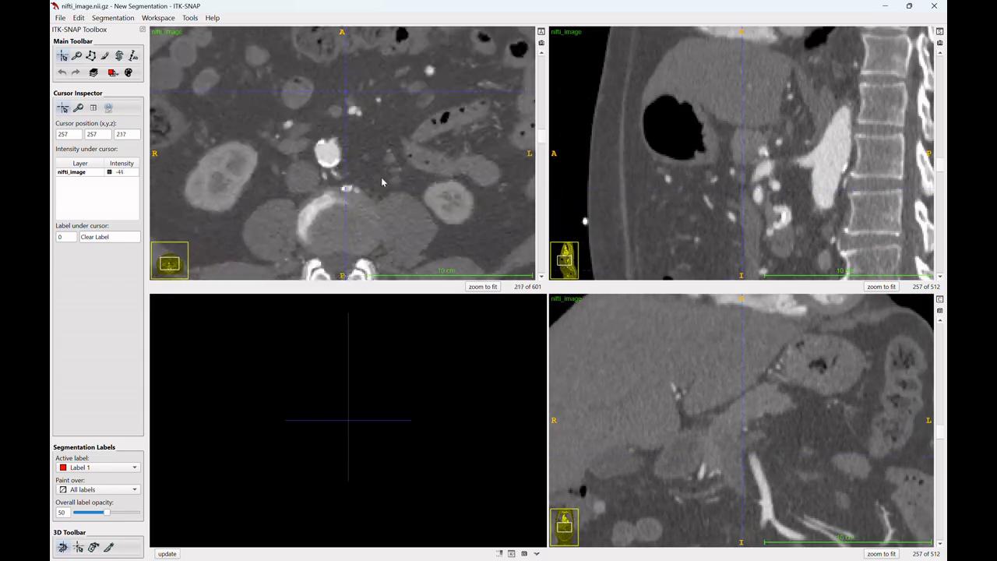
scroll(382, 180, up, 20)
scroll(384, 176, down, 20)
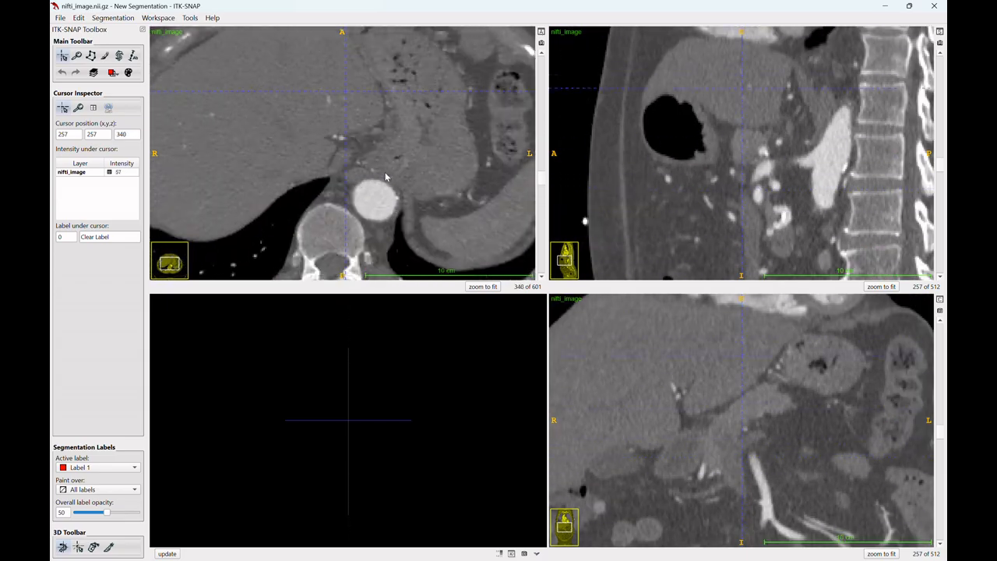
scroll(384, 176, down, 20)
scroll(387, 173, up, 20)
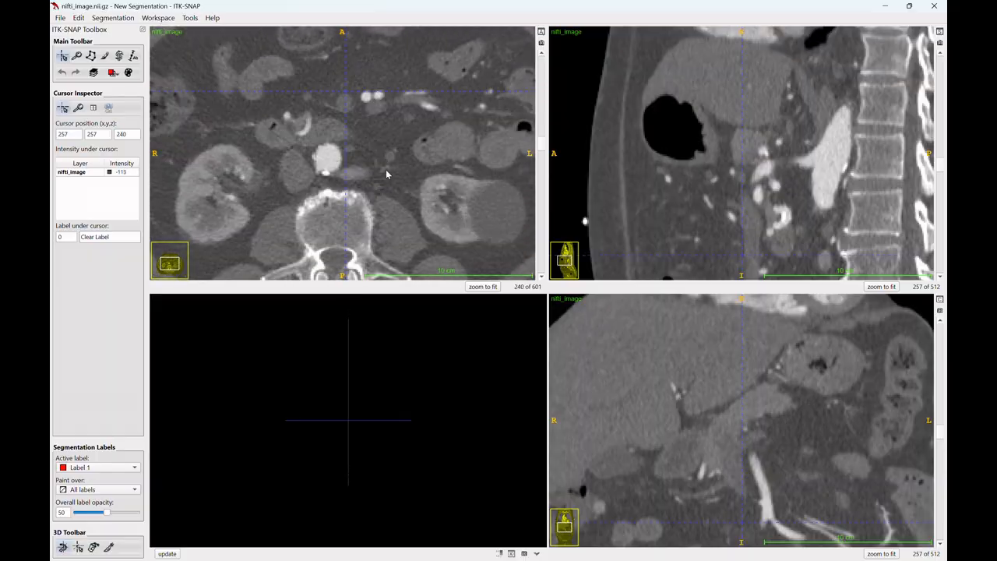
scroll(390, 172, up, 20)
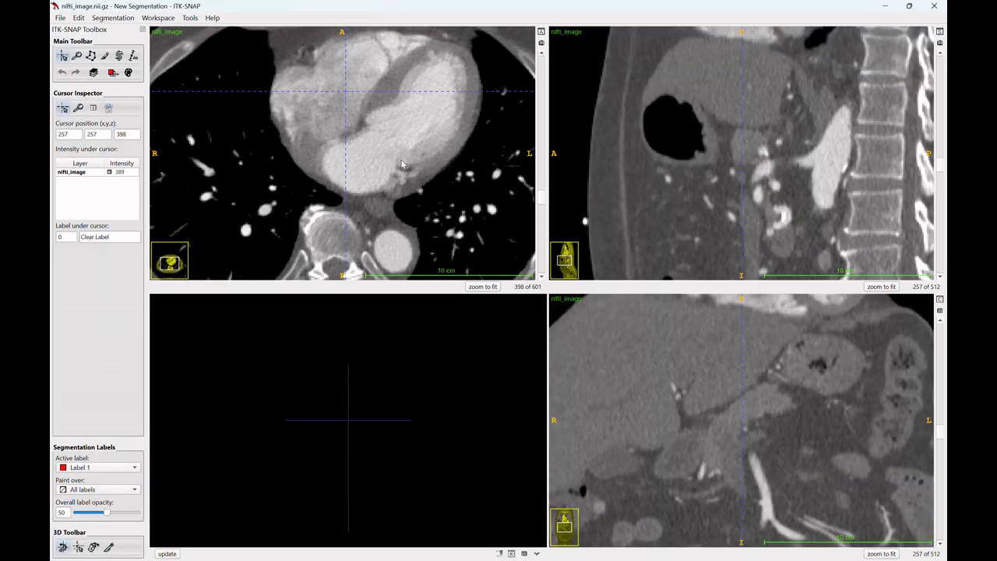
scroll(402, 164, up, 20)
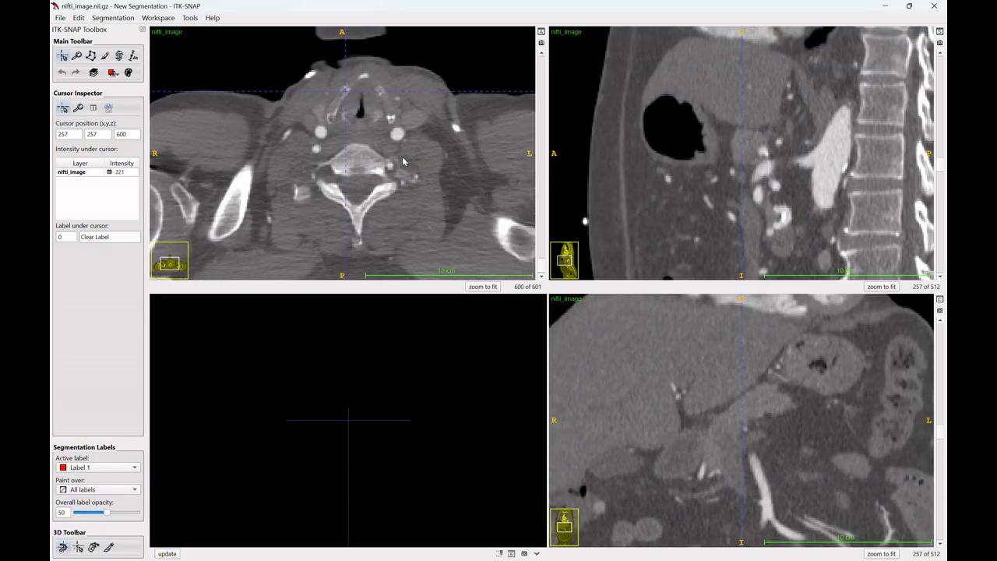
scroll(403, 160, up, 20)
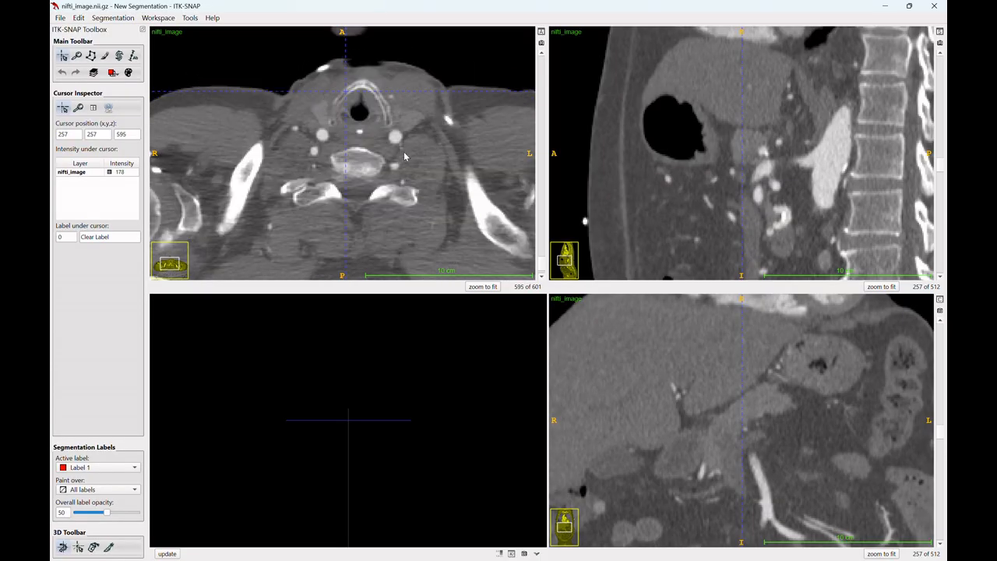
scroll(406, 156, down, 20)
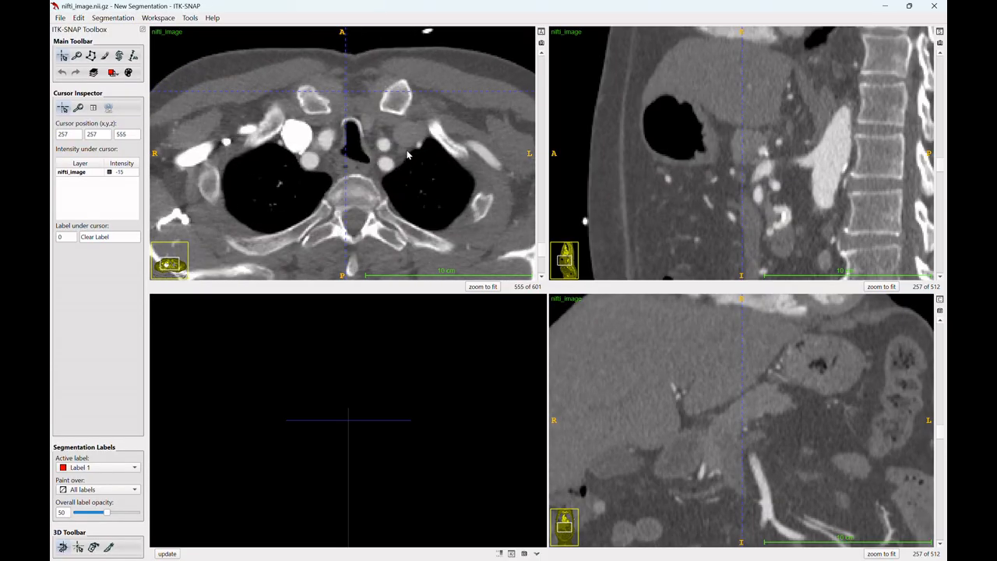
scroll(407, 156, down, 20)
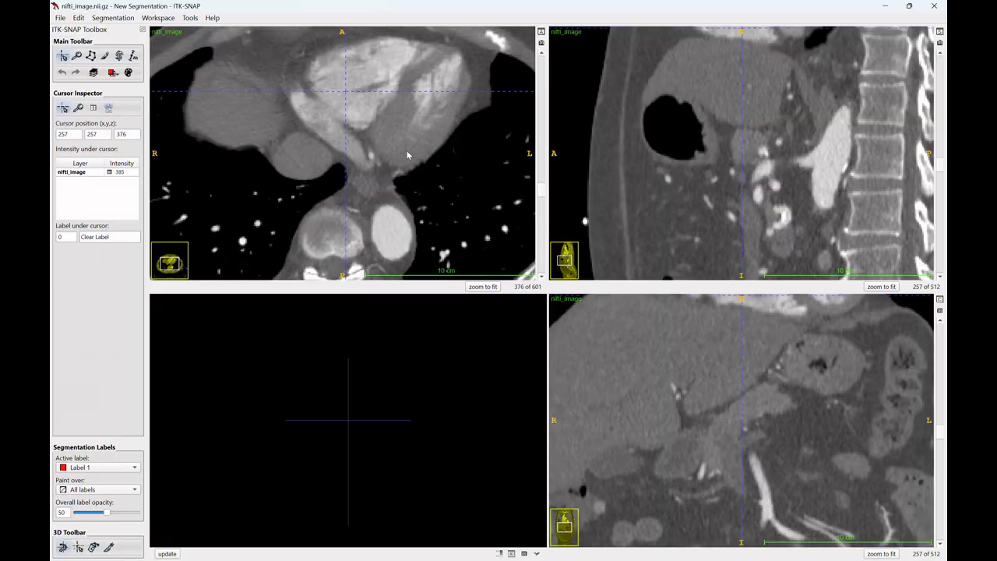
scroll(406, 156, up, 20)
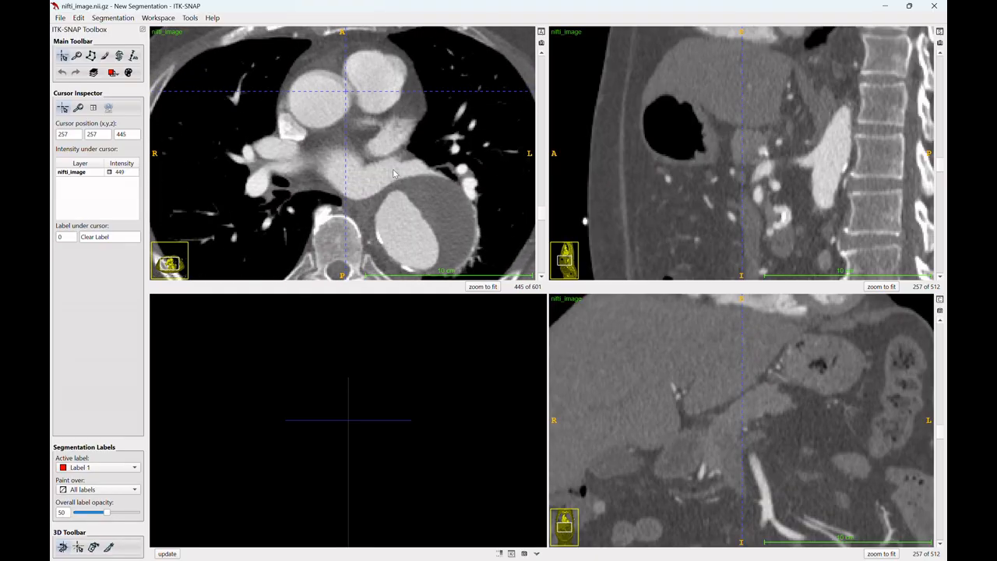
scroll(398, 153, down, 5)
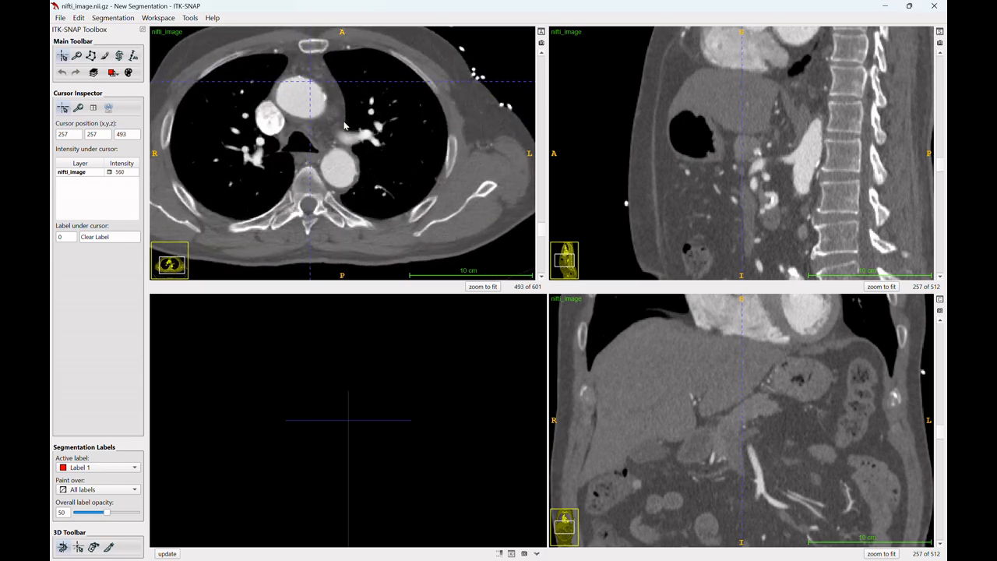
scroll(345, 125, down, 20)
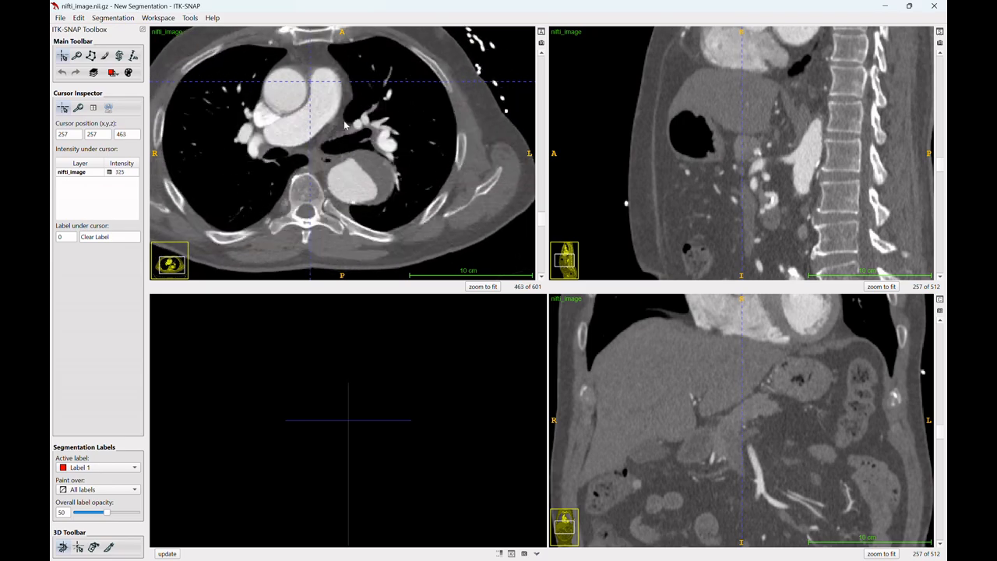
scroll(345, 125, down, 20)
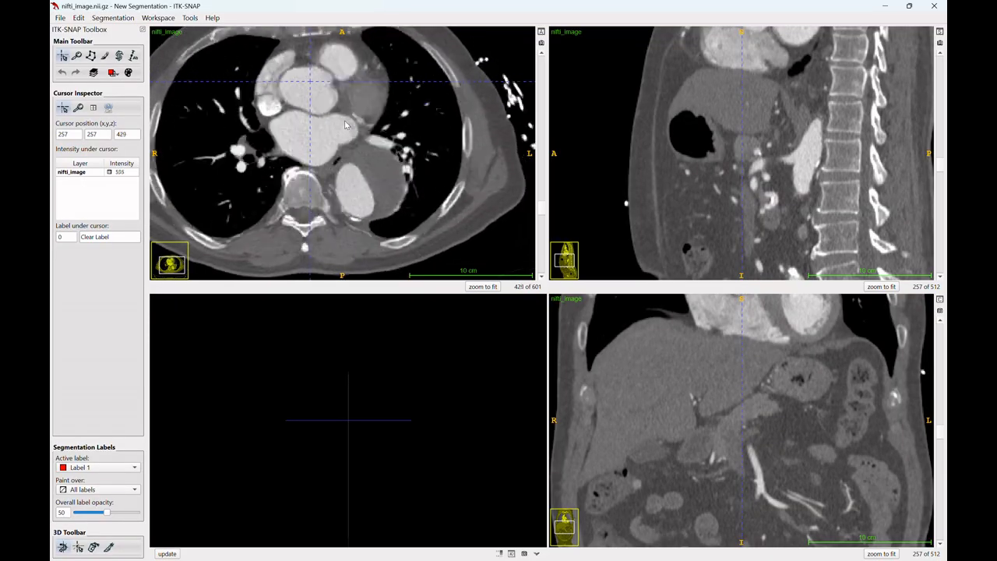
scroll(345, 125, down, 12)
scroll(346, 123, up, 18)
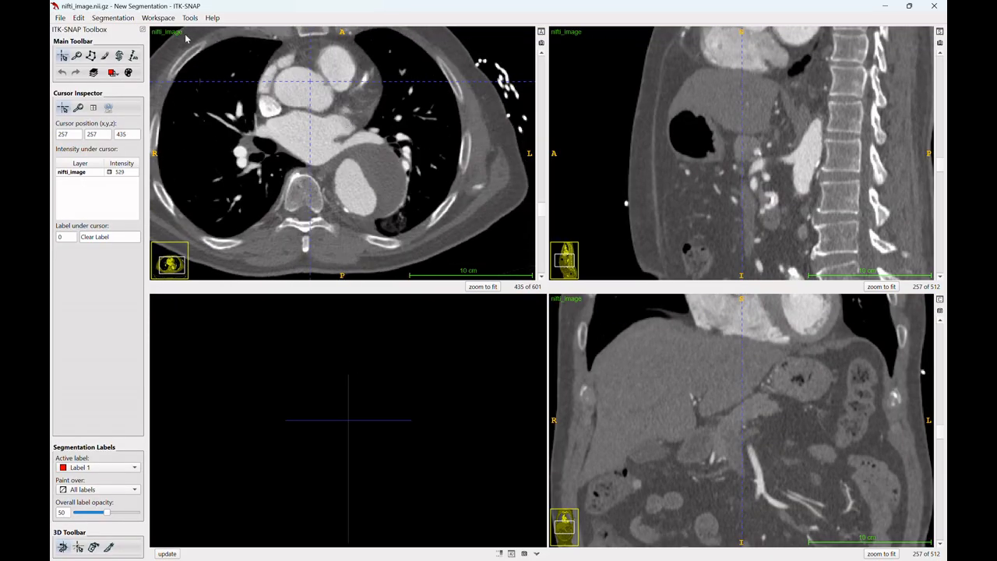
Save the segmentation image in NiFTI format as manual_segmentation.nii.gz
click(107, 19)
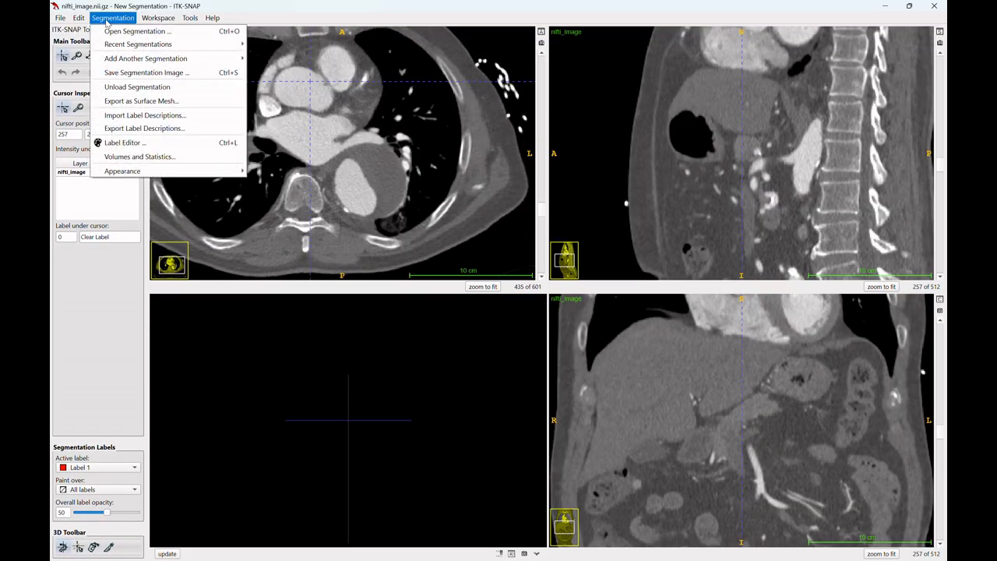
click(130, 72)
text(manual_segmentation.nii.gz)
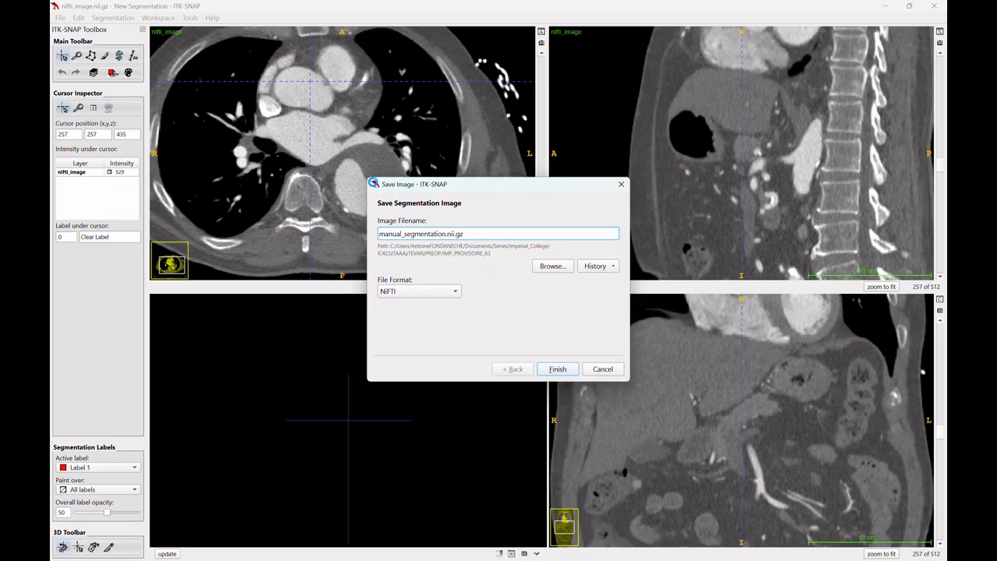
key(Return)
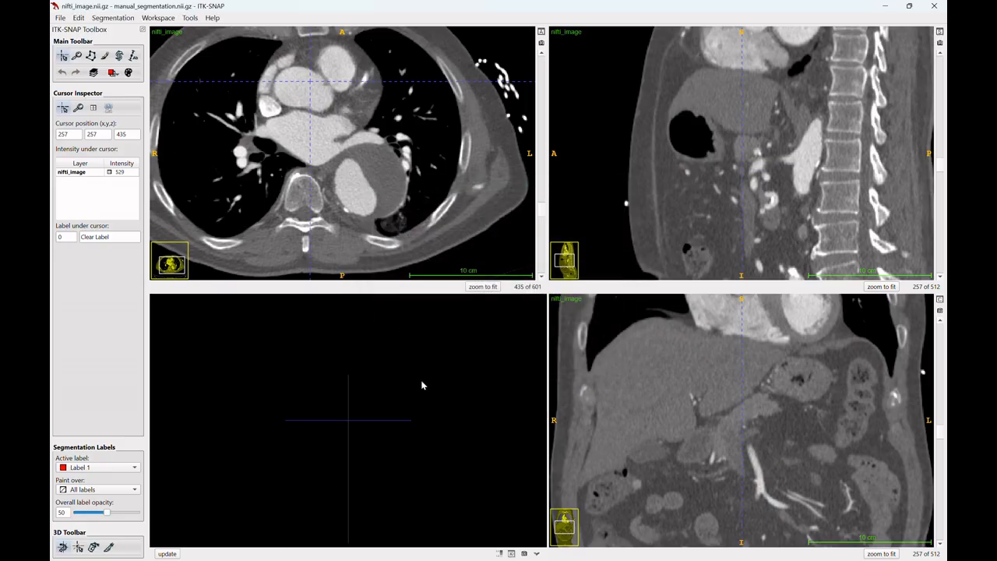
Examine the descending thoracic aorta in the axial slices, focusing on the enlarged section around slice 445
drag(339, 107, 340, 111)
scroll(346, 115, down, 20)
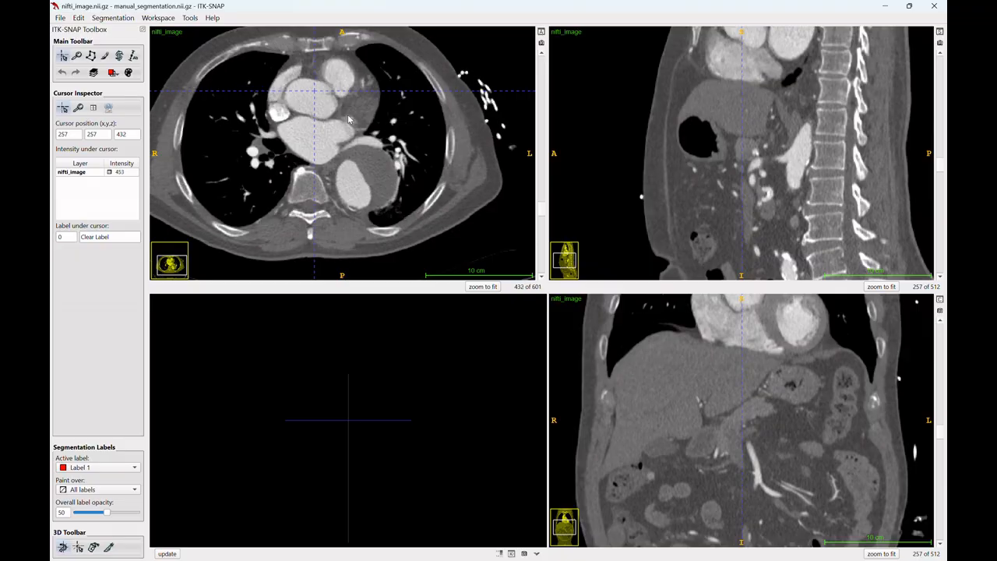
scroll(353, 141, down, 20)
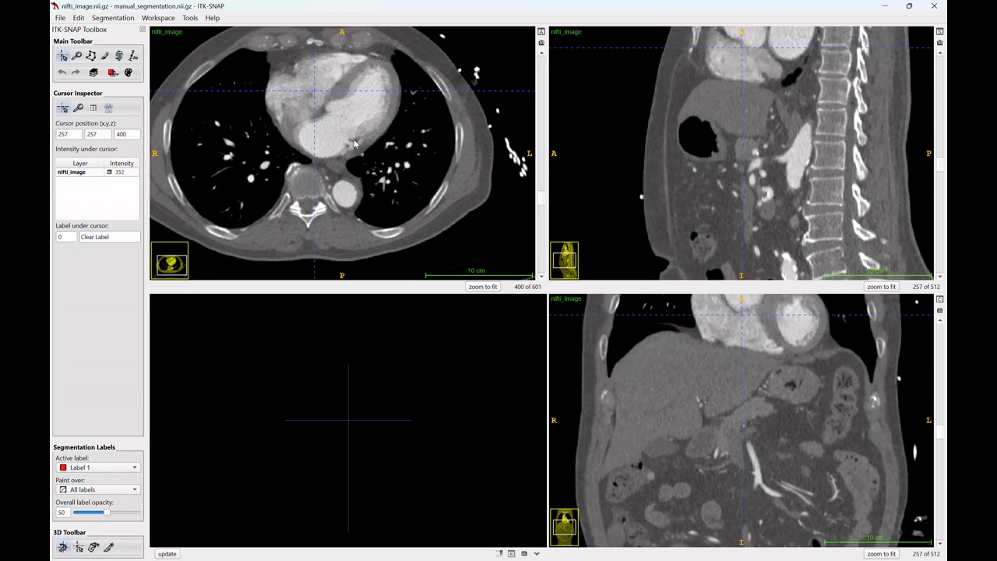
scroll(354, 145, up, 20)
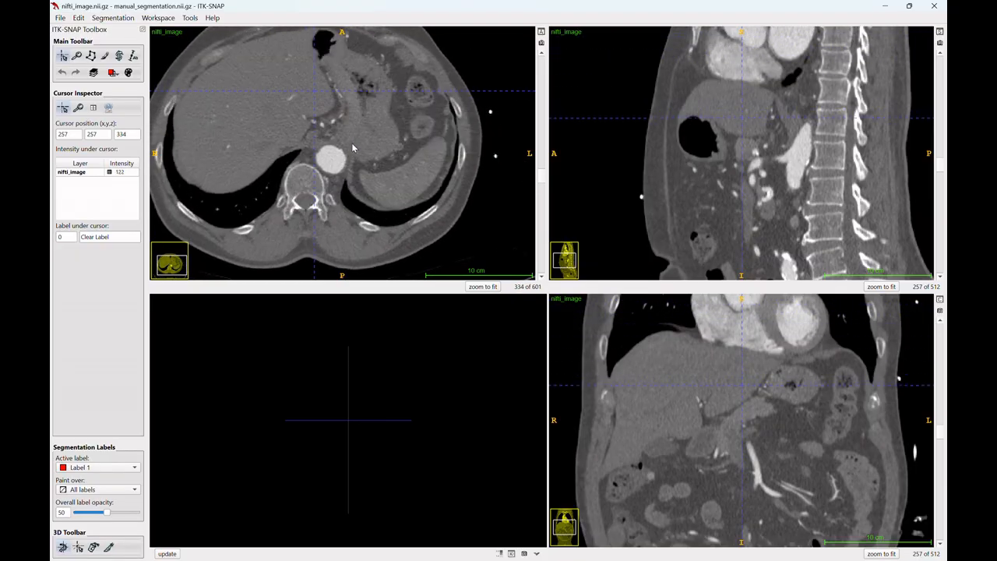
scroll(354, 145, up, 10)
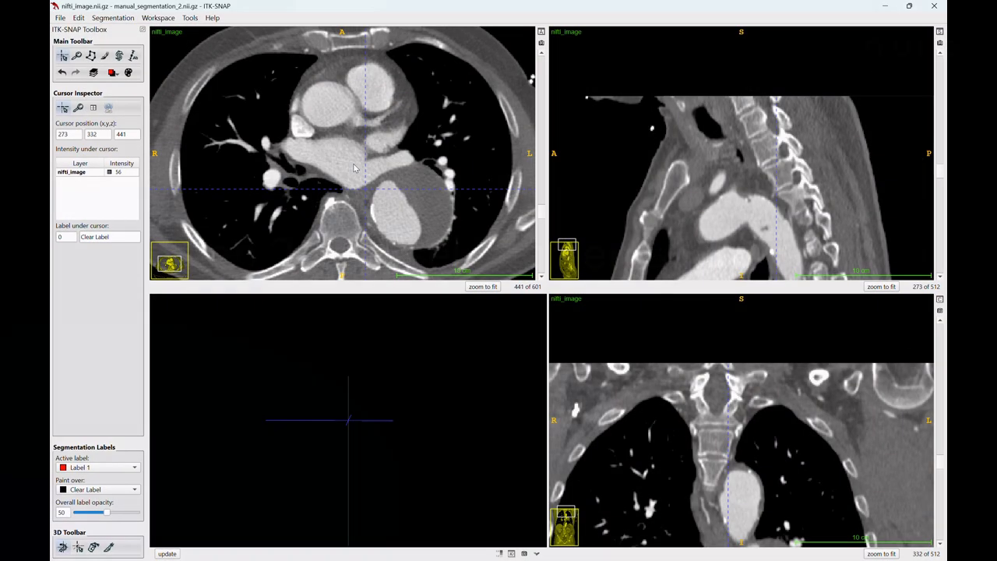
drag(372, 168, 344, 132)
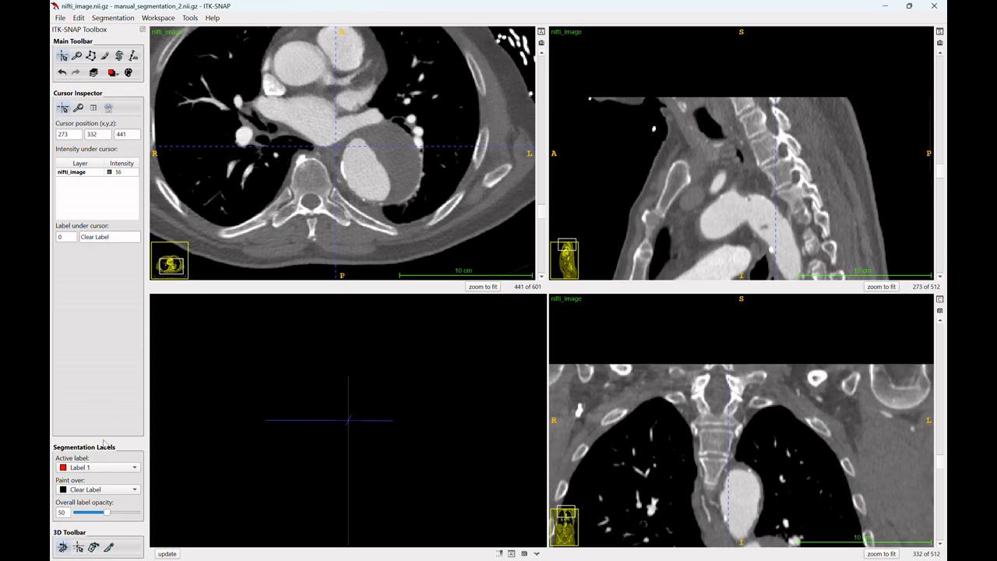
drag(349, 132, 418, 197)
drag(417, 123, 390, 136)
scroll(390, 137, up, 4)
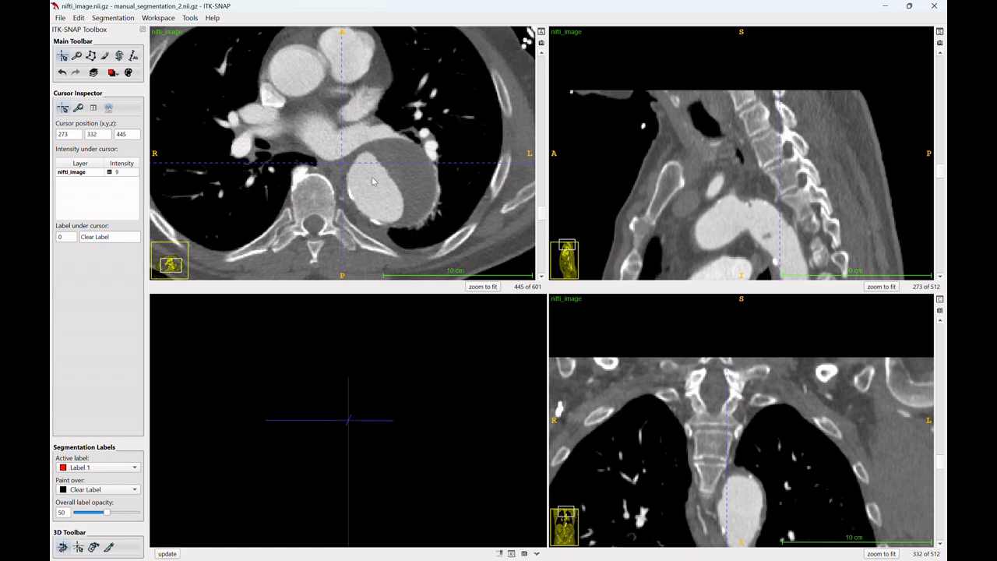
drag(372, 177, 349, 156)
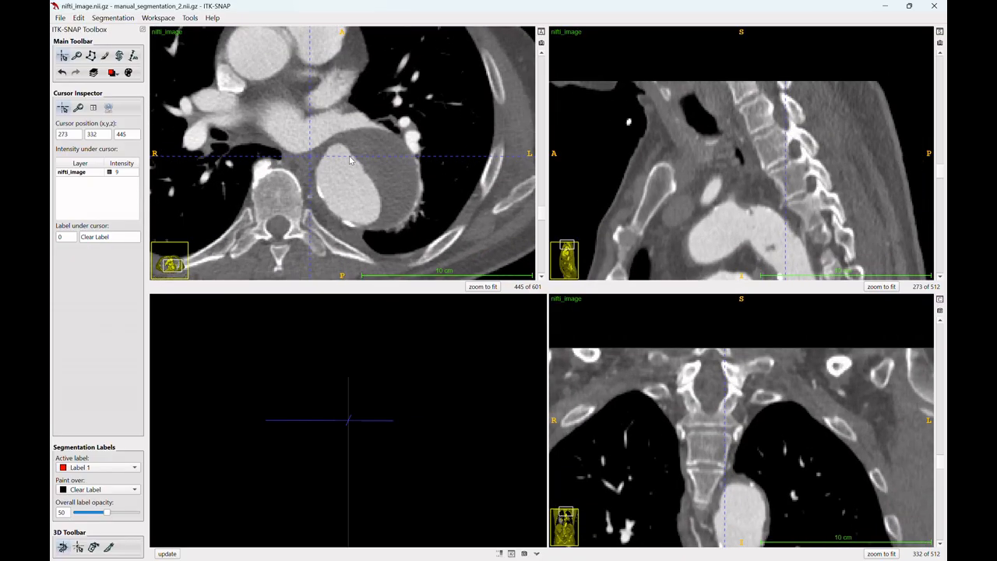
Paint a ring along the inside edge of the descending aorta on axial slice 445 using a round size 12 brush in Label 1
click(107, 56)
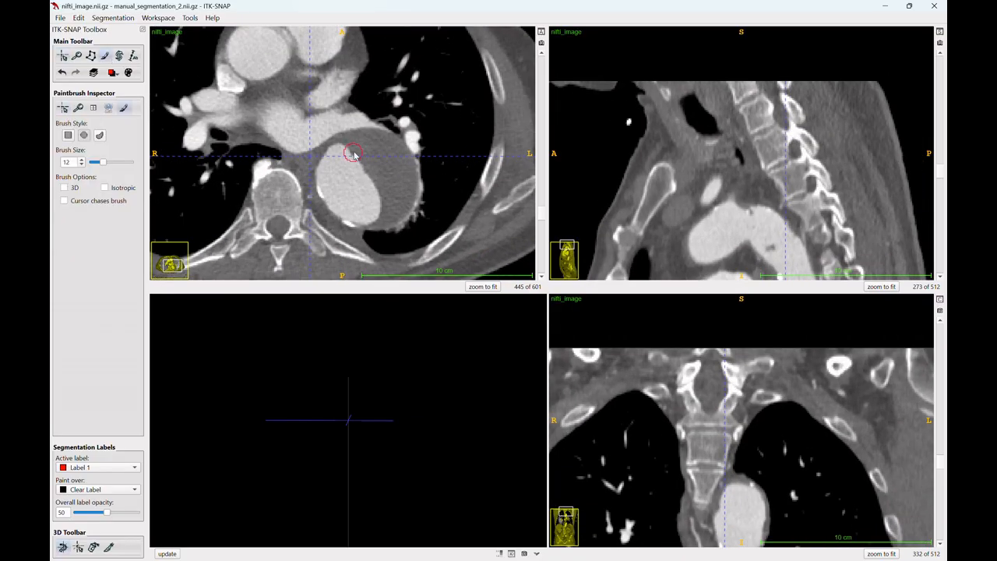
click(67, 59)
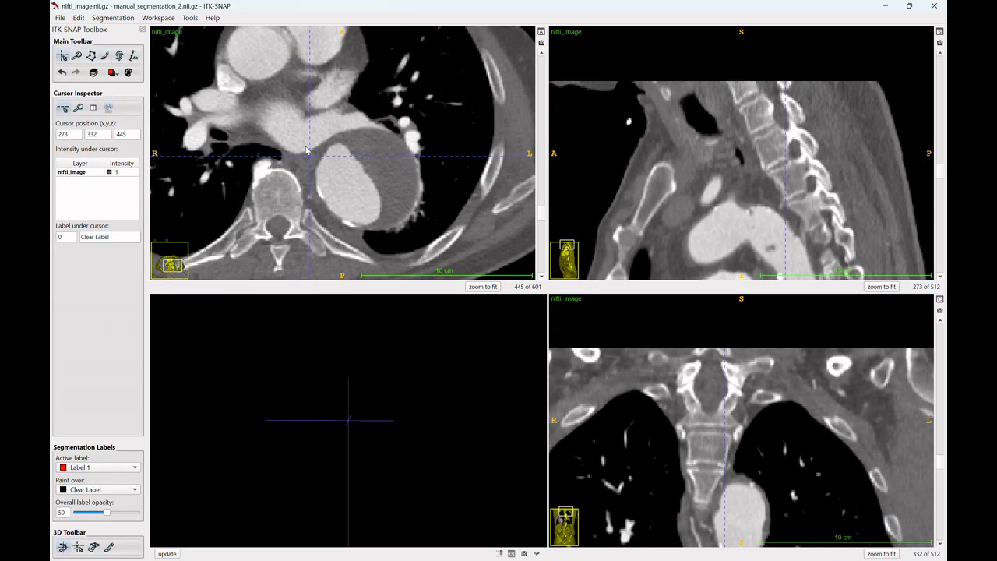
drag(303, 195, 300, 135)
drag(298, 135, 271, 96)
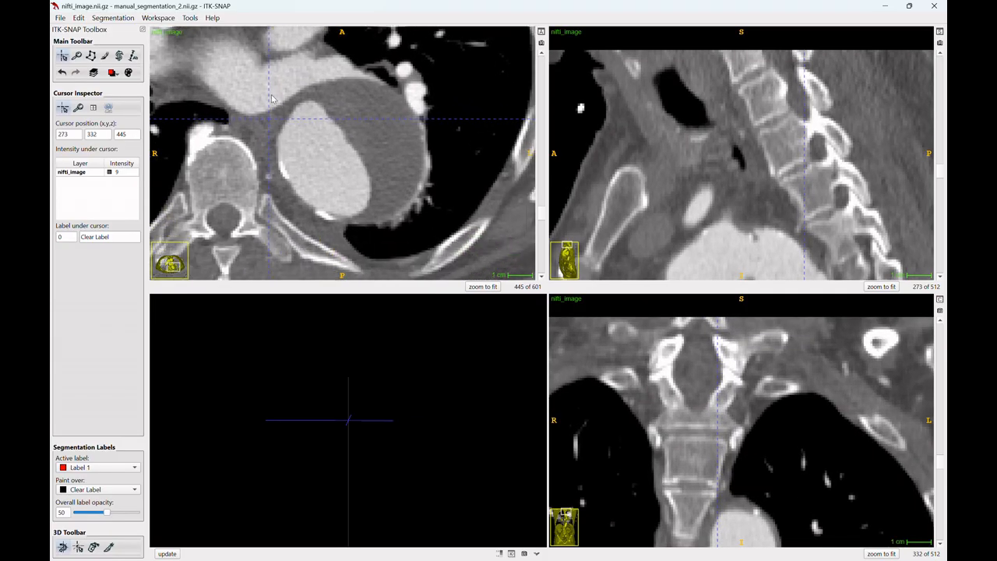
click(106, 56)
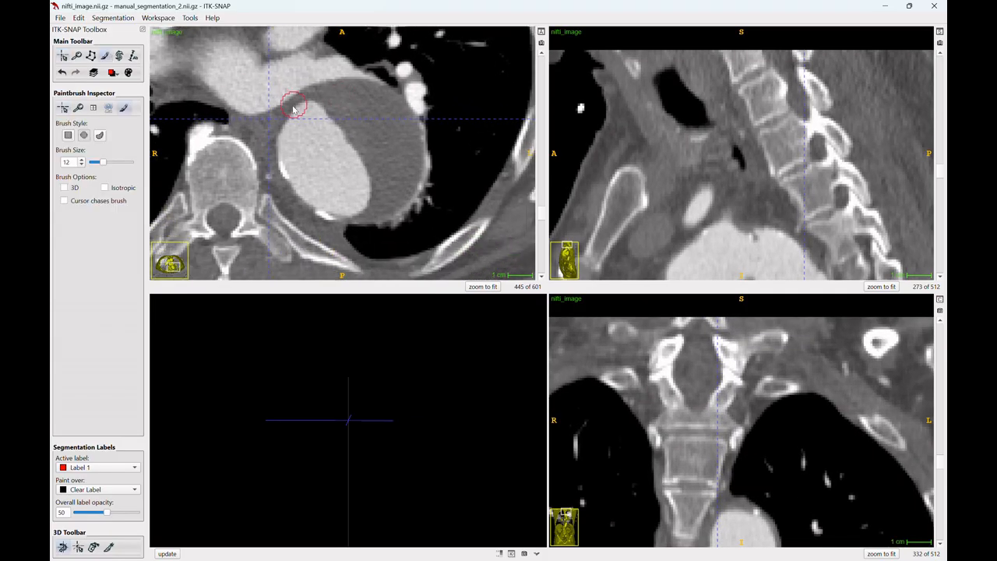
mouse_move(330, 101)
mouse_down()
mouse_move(305, 123)
mouse_move(292, 158)
mouse_move(333, 207)
mouse_move(364, 212)
mouse_move(394, 199)
mouse_move(417, 152)
mouse_move(391, 102)
mouse_move(365, 97)
mouse_up()
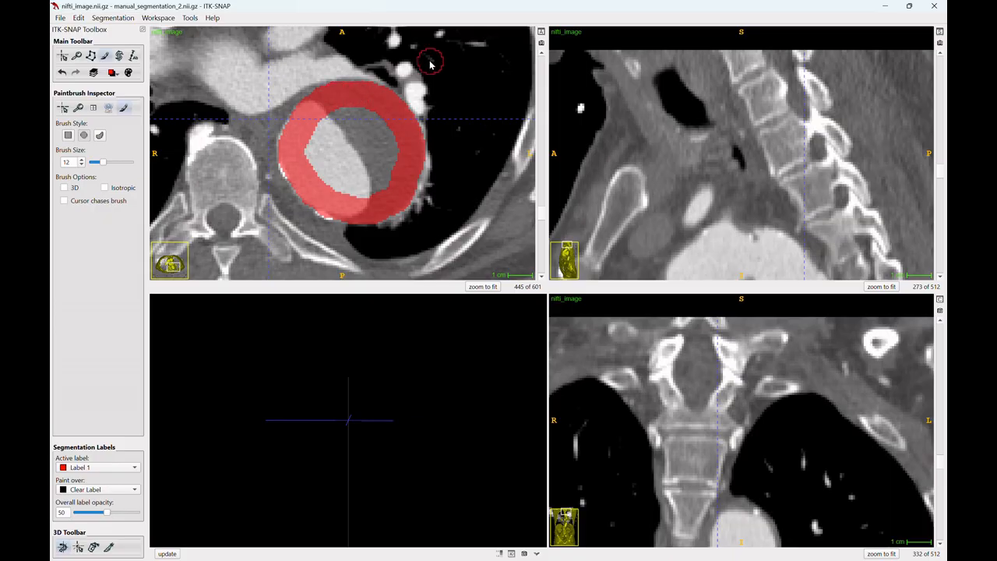
Lower the overall label opacity to 35, hiding and showing the overlay to compare the painted ring with the scan
key(s)
key(s)
key(s)
key(s)
key(a)
key(s)
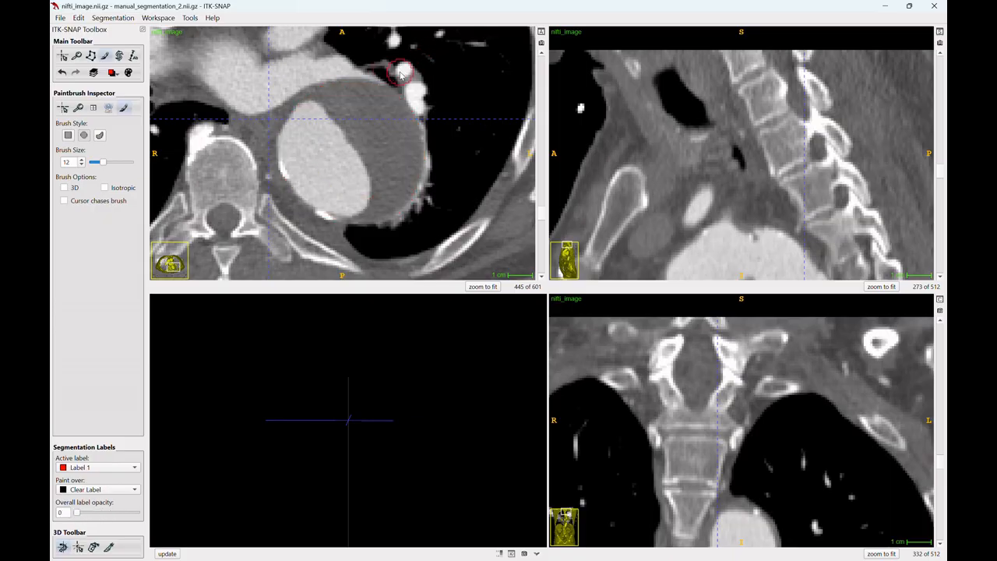
key(s)
key(a)
key(a)
key(s)
key(s)
key(s)
key(s)
key(s)
key(s)
key(s)
key(s)
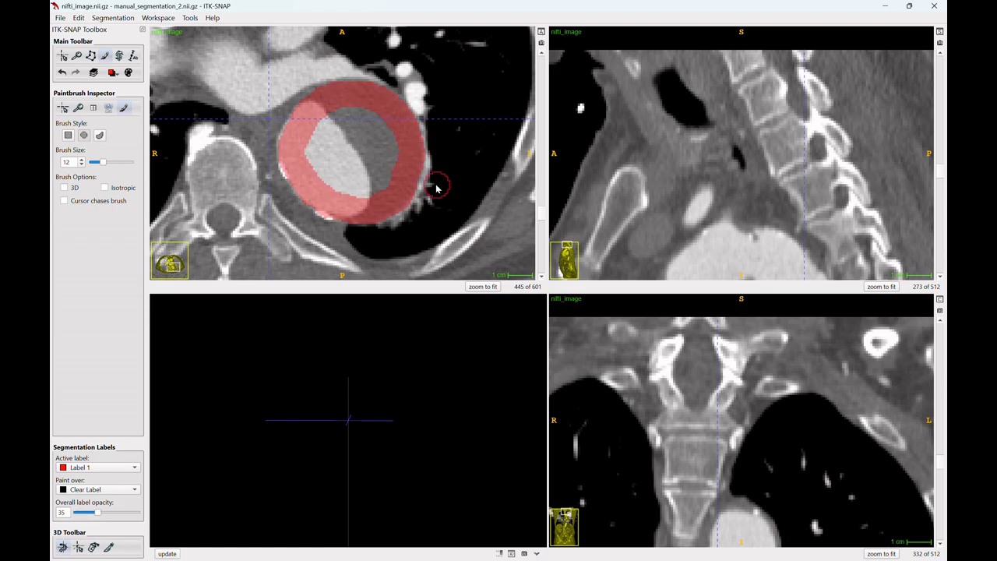
Check how well the painted ring follows the descending aorta's wall by repeatedly hiding and showing the segmentation overlay
key(s)
key(s)
key(s)
key(s)
key(s)
key(s)
key(s)
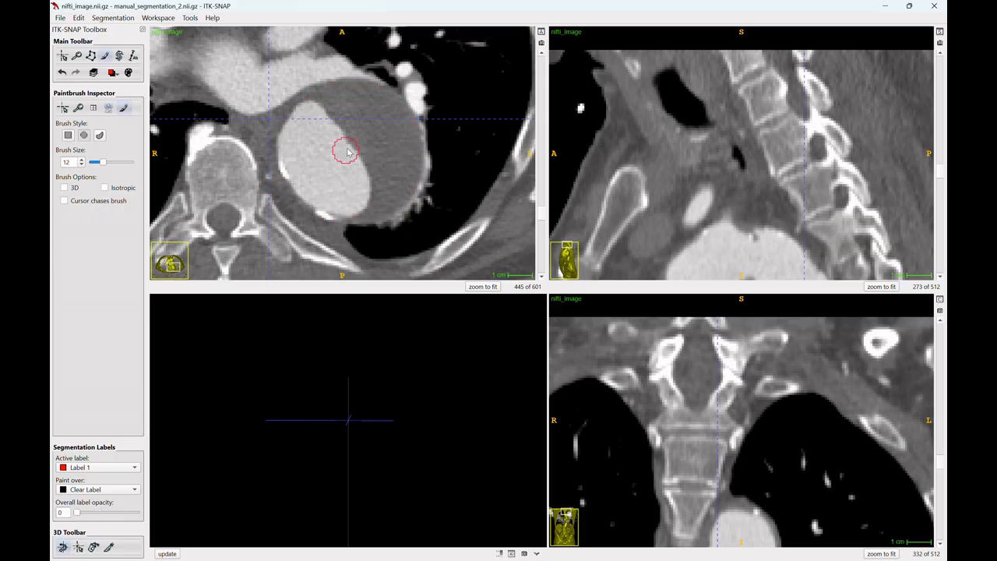
key(s)
key(s)
key(s)
key(s)
key(s)
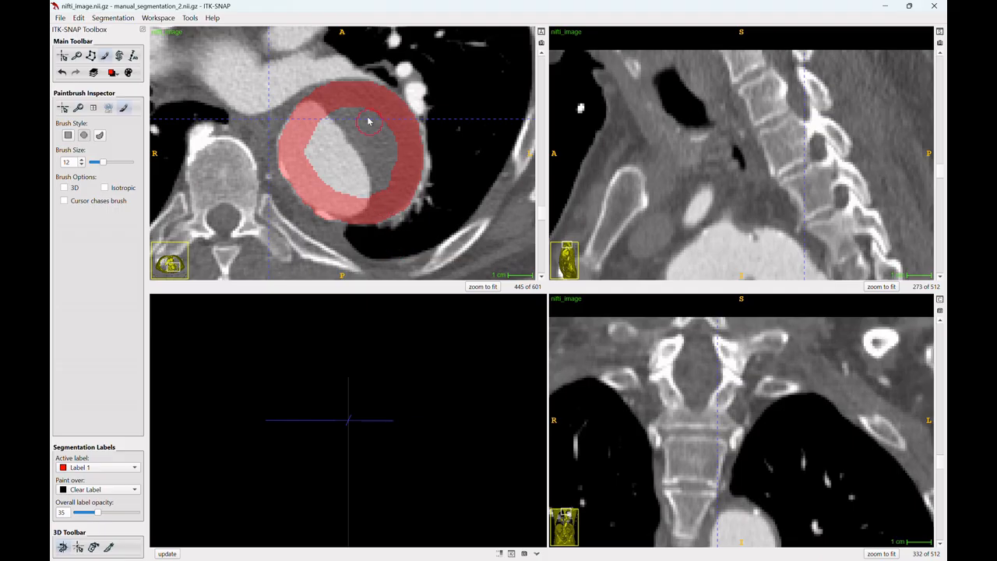
key(s)
key(s)
key(s)
key(s)
key(s)
key(s)
key(s)
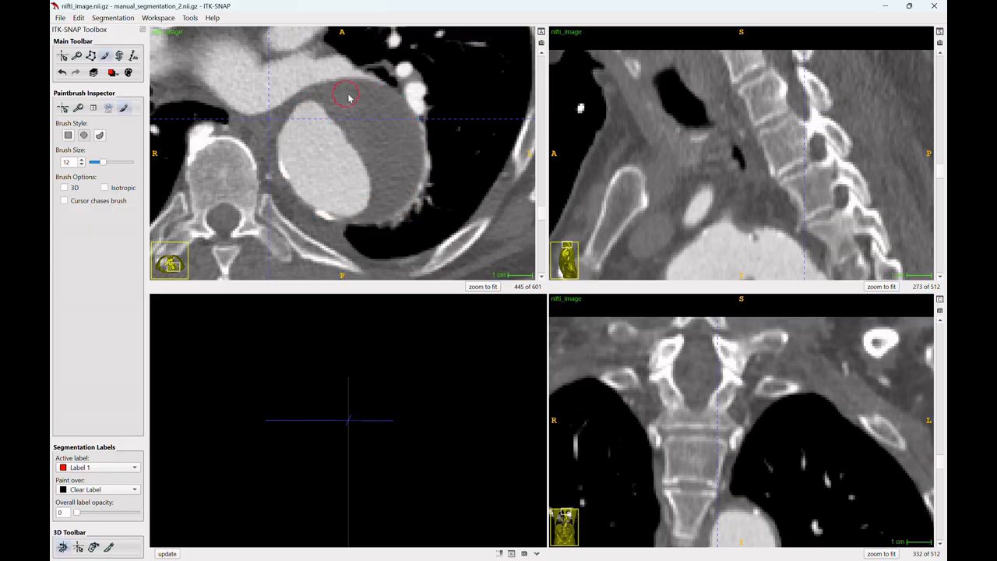
key(s)
key(s)
key(s)
key(s)
key(s)
key(s)
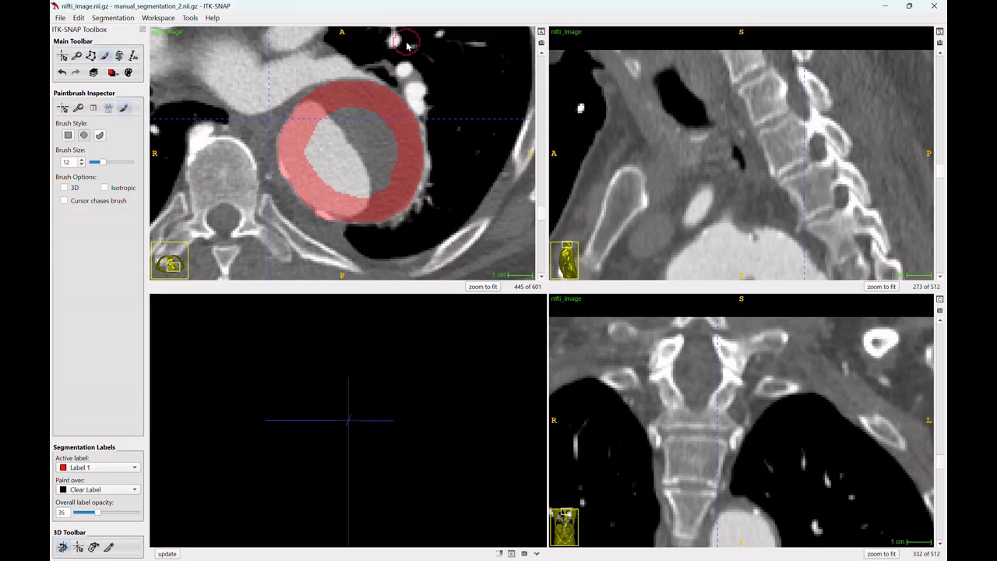
key(s)
key(s)
key(s)
Fill the interior of the descending aorta's ring with Label 1 and check it against the scan
mouse_move(329, 156)
mouse_down()
mouse_move(389, 117)
mouse_move(329, 160)
mouse_move(369, 137)
mouse_up()
key(s)
key(s)
key(s)
key(s)
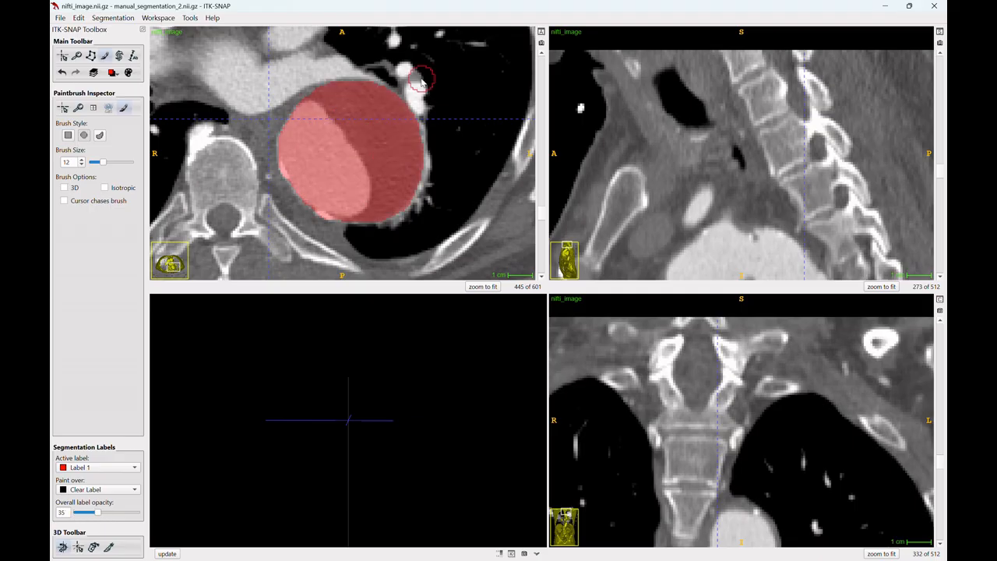
key(s)
key(s)
Paint the full cross-section of the ascending aorta on slice 445 with Label 1
click(62, 56)
mouse_move(265, 54)
mouse_down()
mouse_move(370, 187)
mouse_move(323, 152)
mouse_up()
click(105, 57)
mouse_move(249, 90)
mouse_down()
mouse_move(240, 109)
mouse_move(287, 157)
mouse_move(334, 78)
mouse_move(265, 119)
mouse_move(257, 94)
mouse_move(285, 104)
mouse_move(304, 137)
mouse_move(324, 128)
mouse_up()
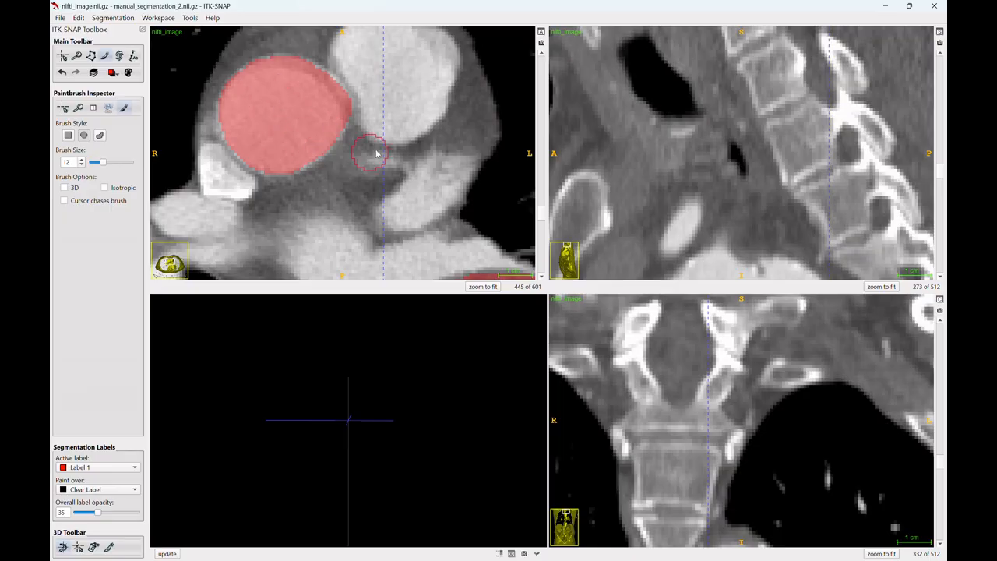
Check the ascending aorta's painted area against its wall by hiding and showing the label overlay
key(s)
key(s)
key(s)
key(s)
key(s)
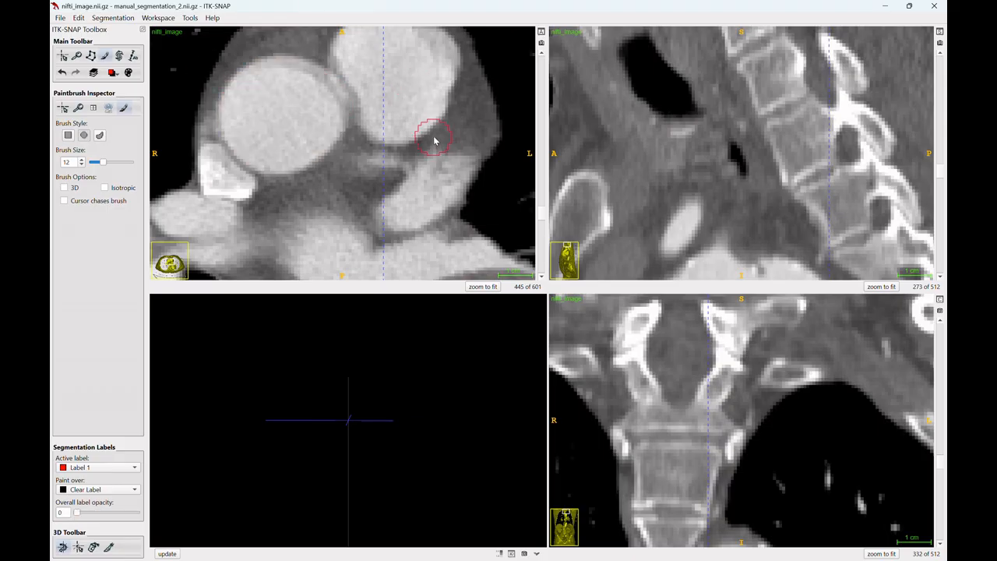
key(s)
key(s)
key(s)
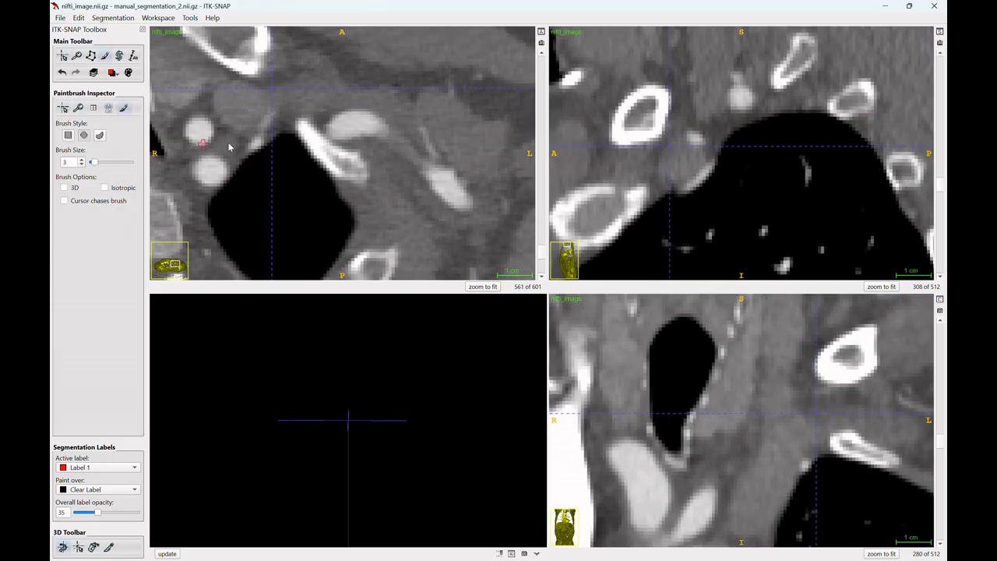
Paint the cross-sections of the bright arteries branching from the aortic arch on axial slice 561 using a size 3 brush
drag(333, 128, 382, 118)
drag(444, 180, 381, 181)
drag(396, 200, 382, 181)
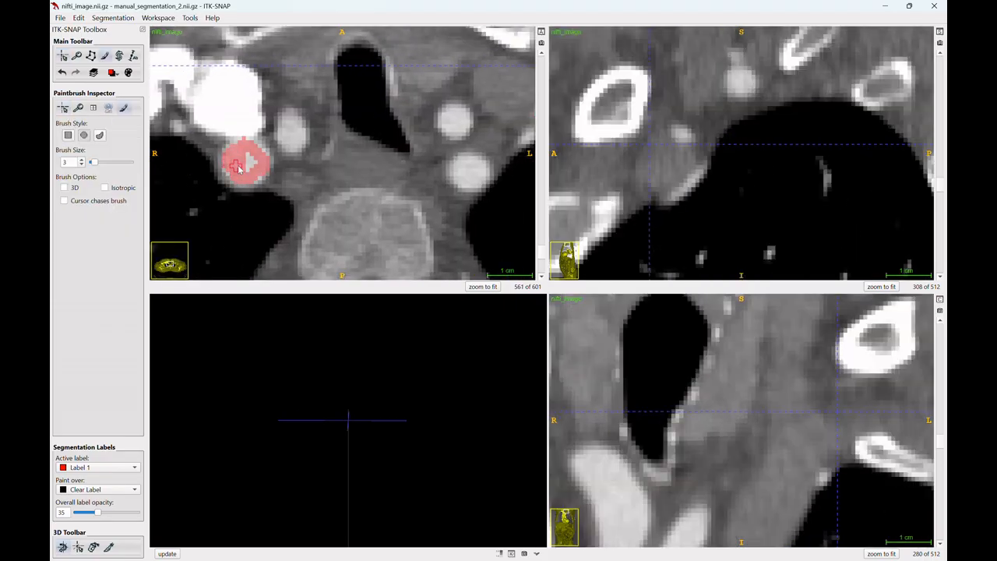
click(353, 133)
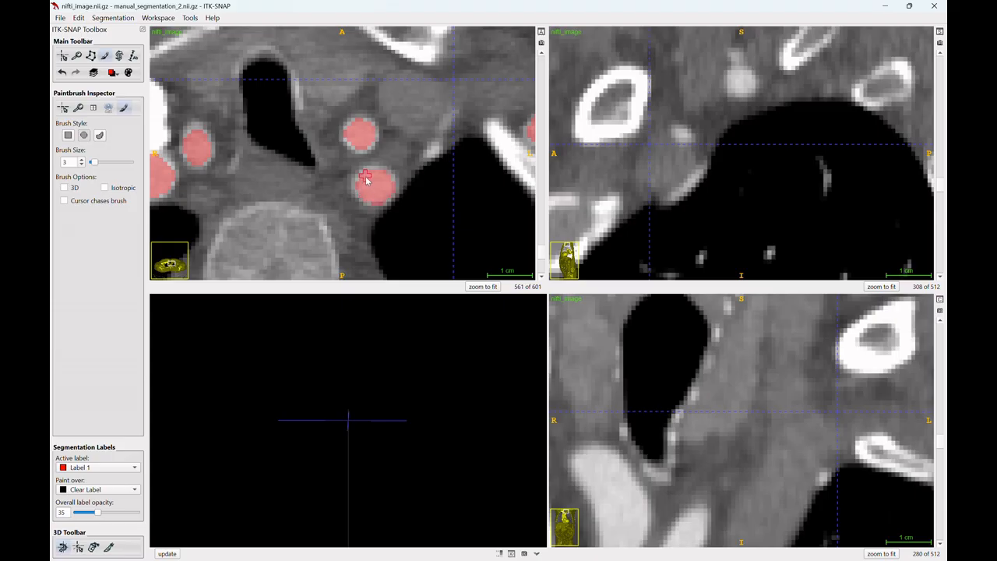
Examine the painted slices in the 3D view and inspect the arch branch arteries between axial slices 561 and 545
key(c)
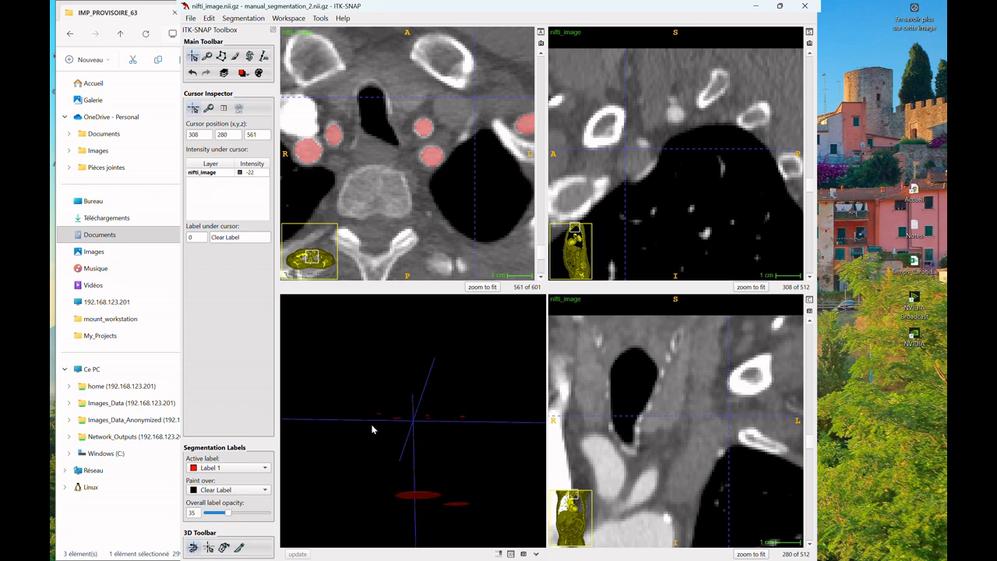
drag(373, 430, 511, 391)
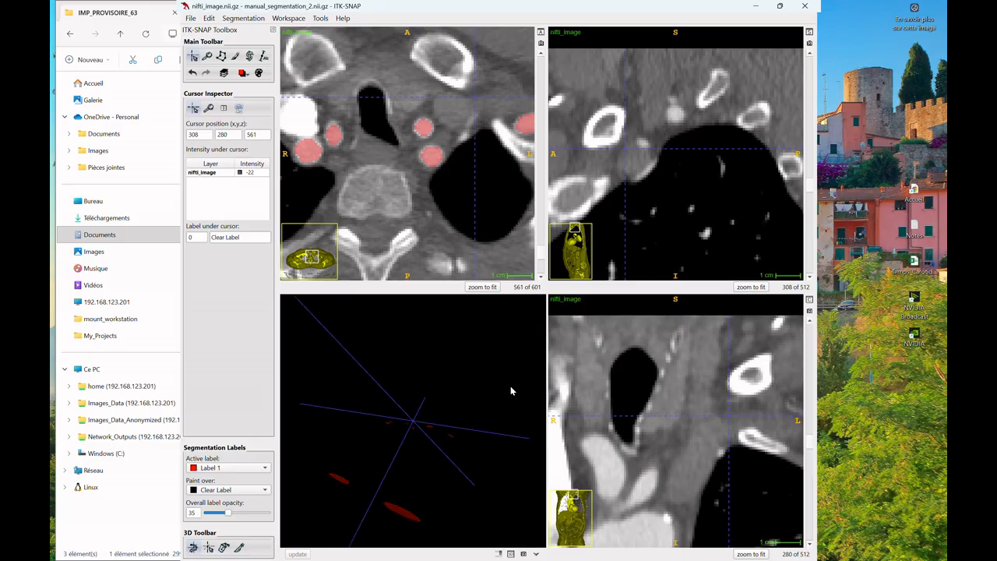
scroll(428, 125, down, 5)
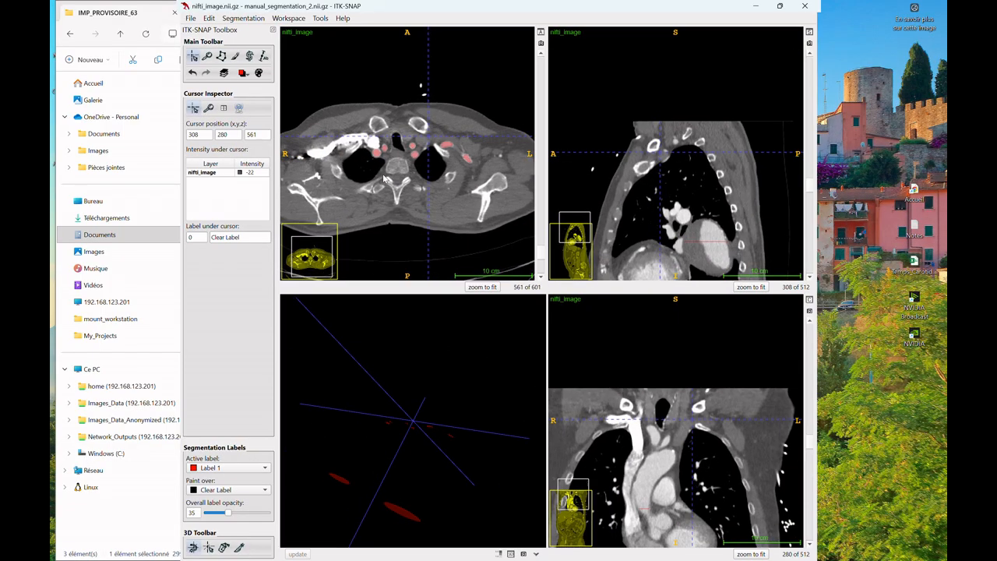
click(413, 145)
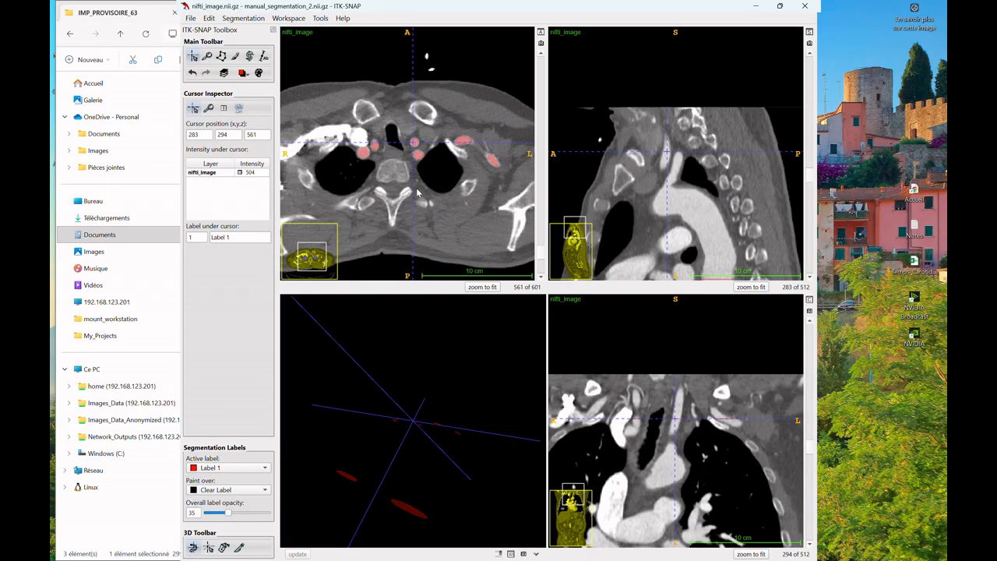
scroll(428, 175, up, 5)
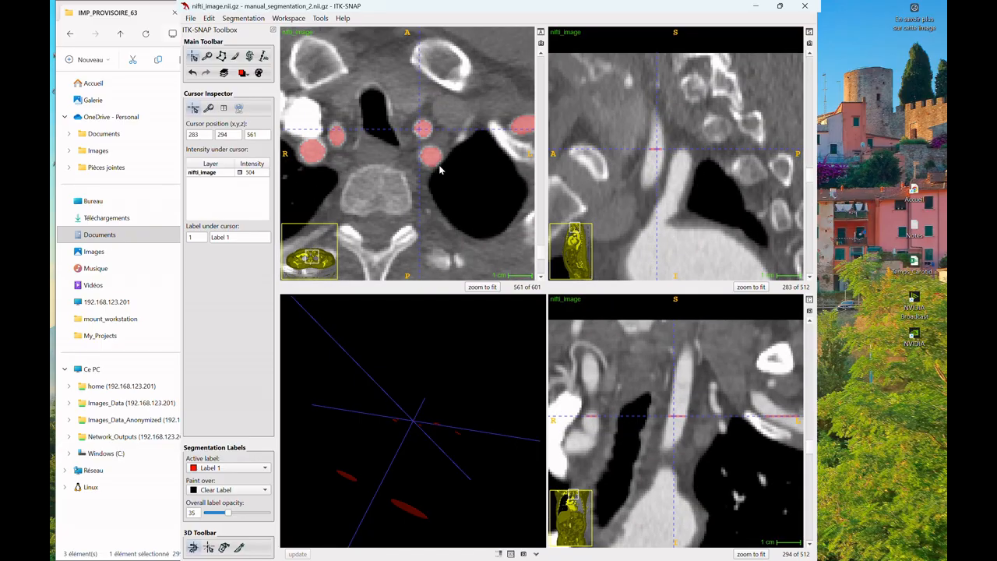
scroll(454, 184, down, 5)
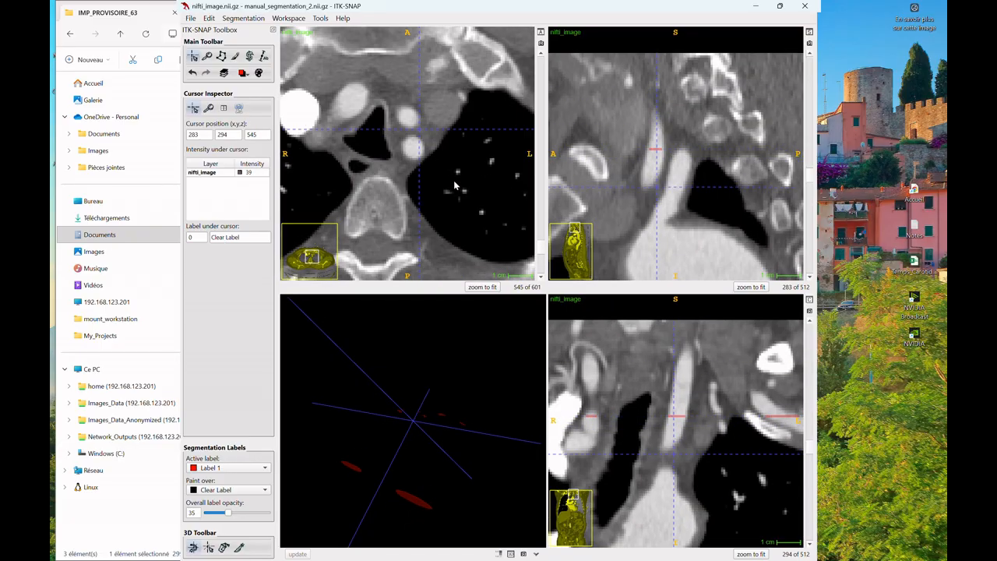
scroll(456, 183, down, 5)
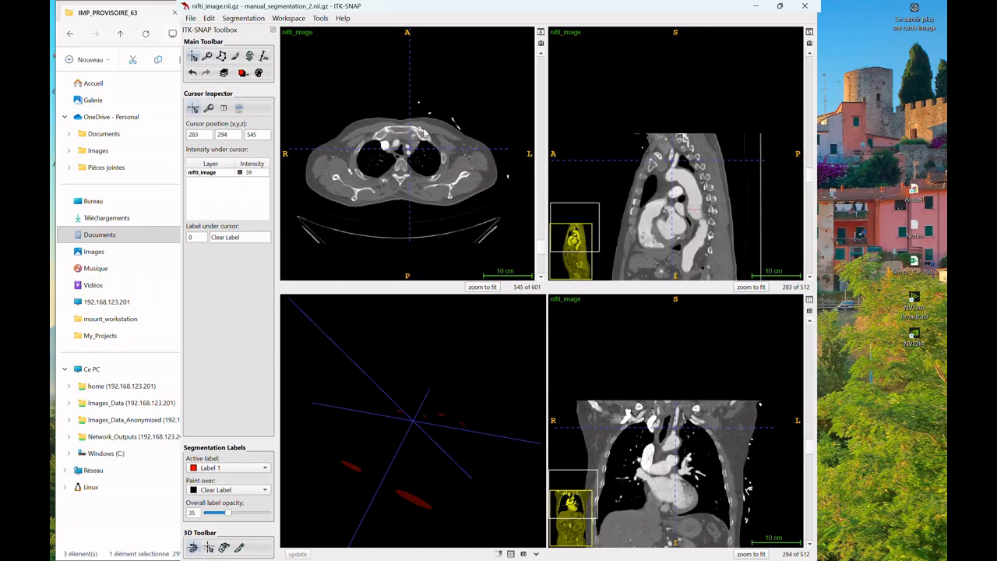
Place the cursor in the descending aorta at axial slice 467 and paint inside it with a size 15 3D brush
click(694, 198)
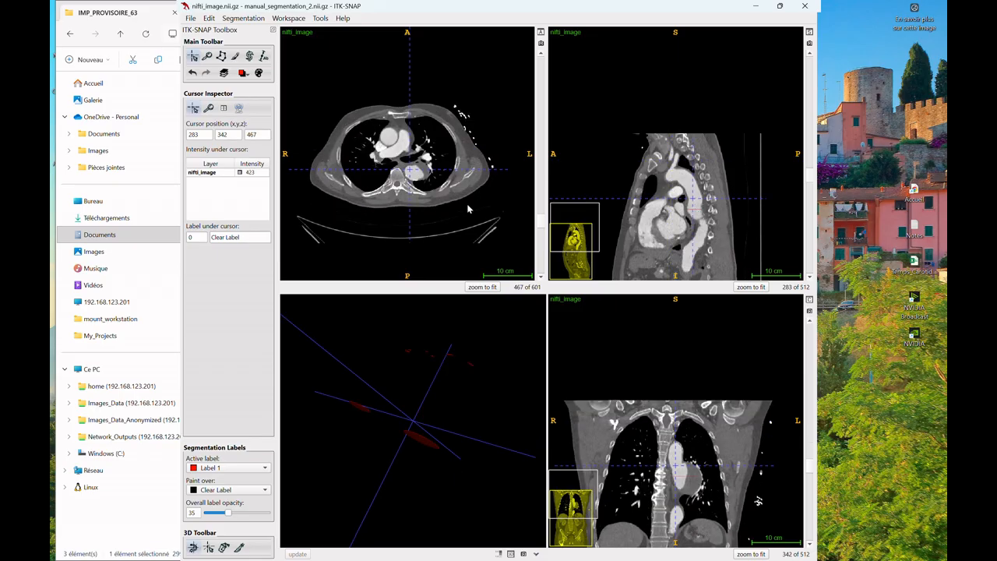
scroll(467, 209, up, 5)
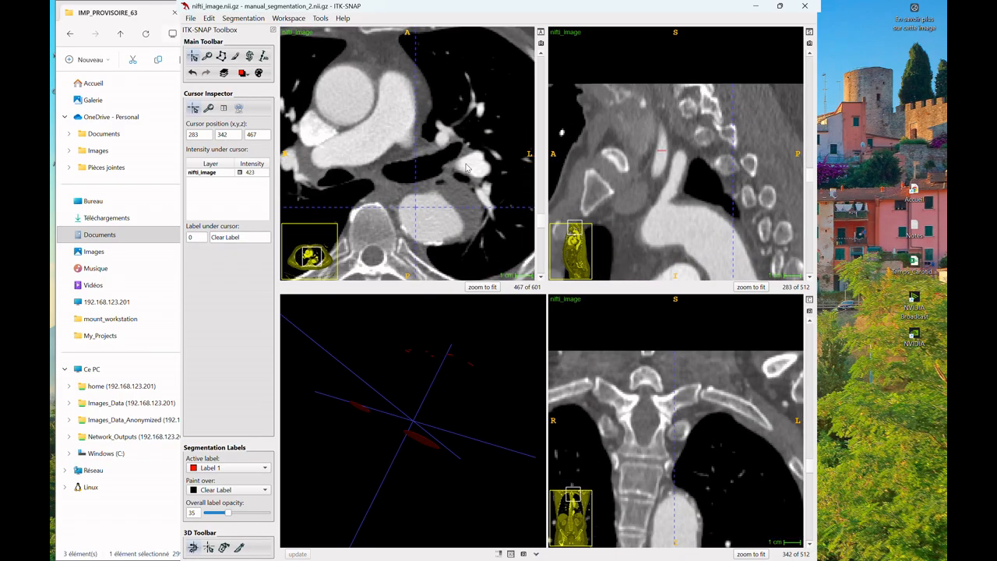
click(234, 57)
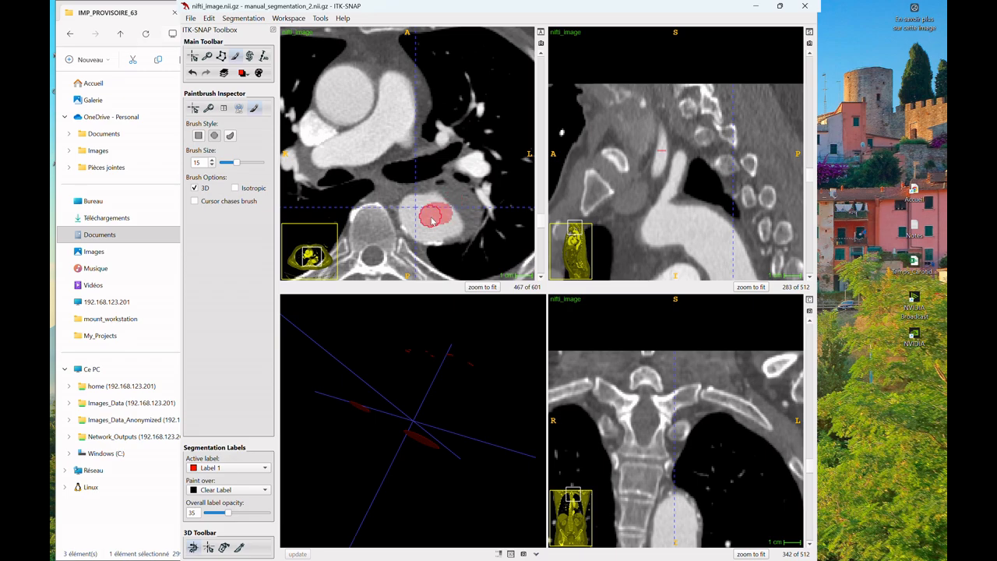
Add size 15 3D brush dabs inside the aortic arch, the descending aorta and the ascending aorta
scroll(467, 214, down, 2)
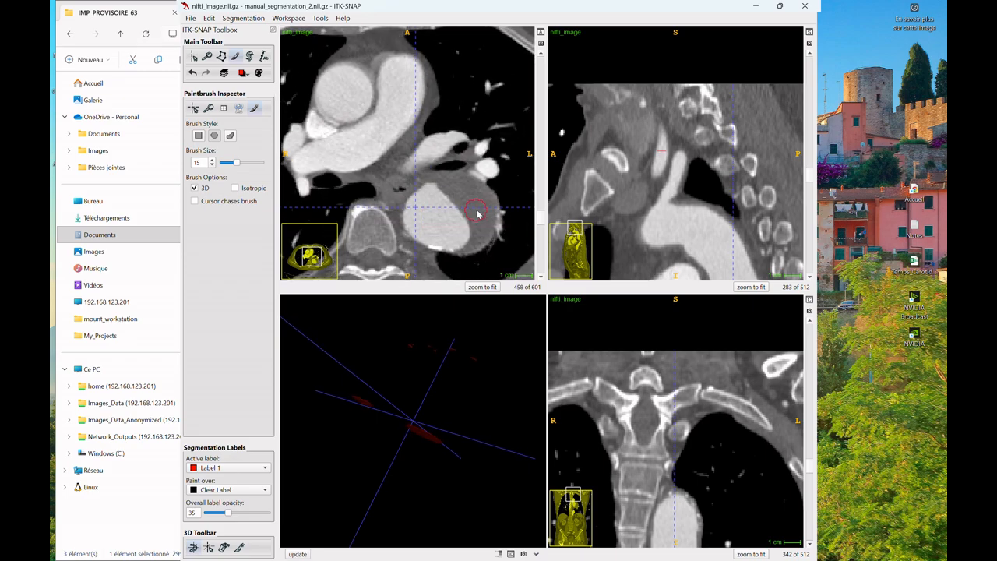
scroll(480, 212, up, 14)
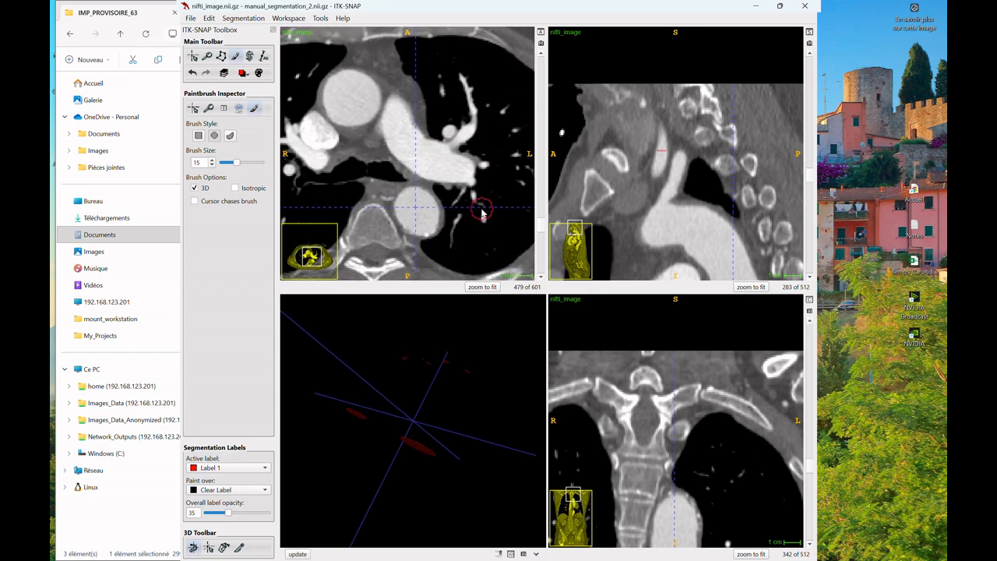
scroll(481, 212, down, 20)
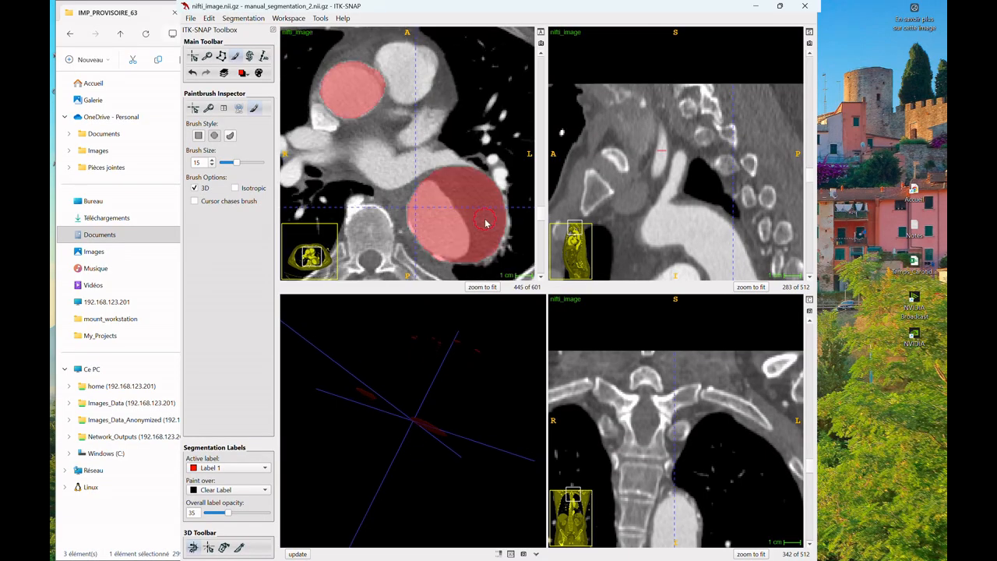
scroll(485, 222, up, 19)
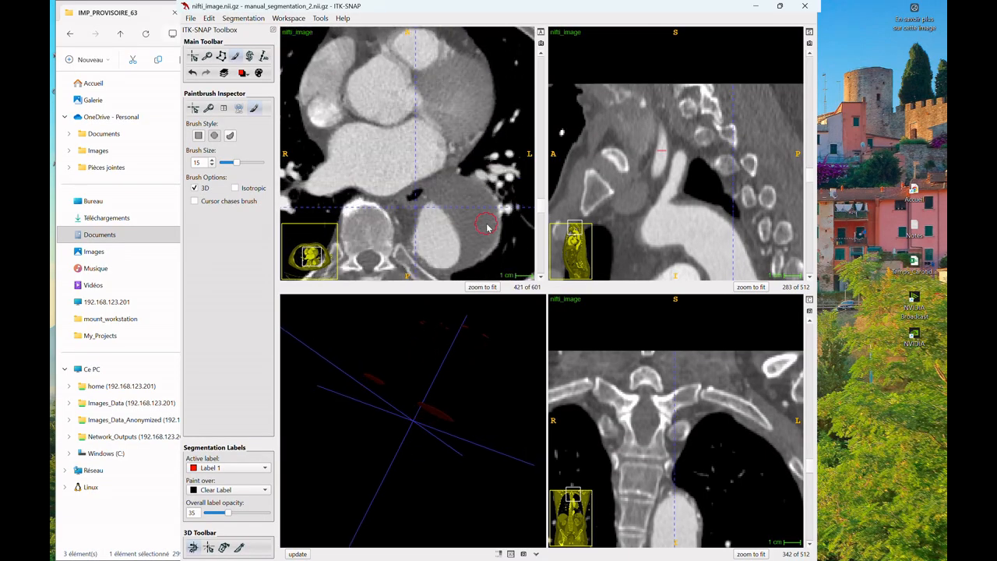
scroll(467, 142, up, 20)
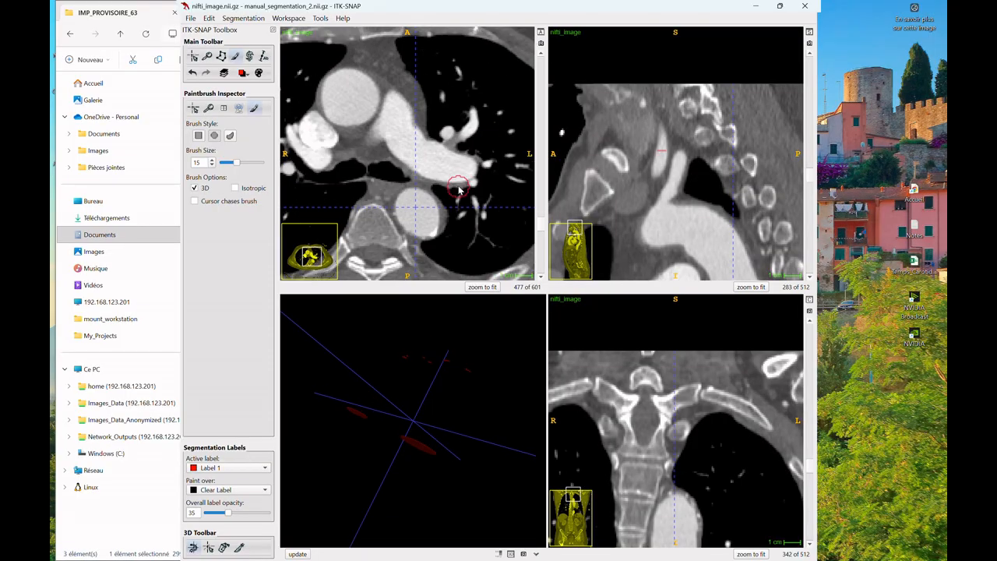
scroll(467, 160, down, 16)
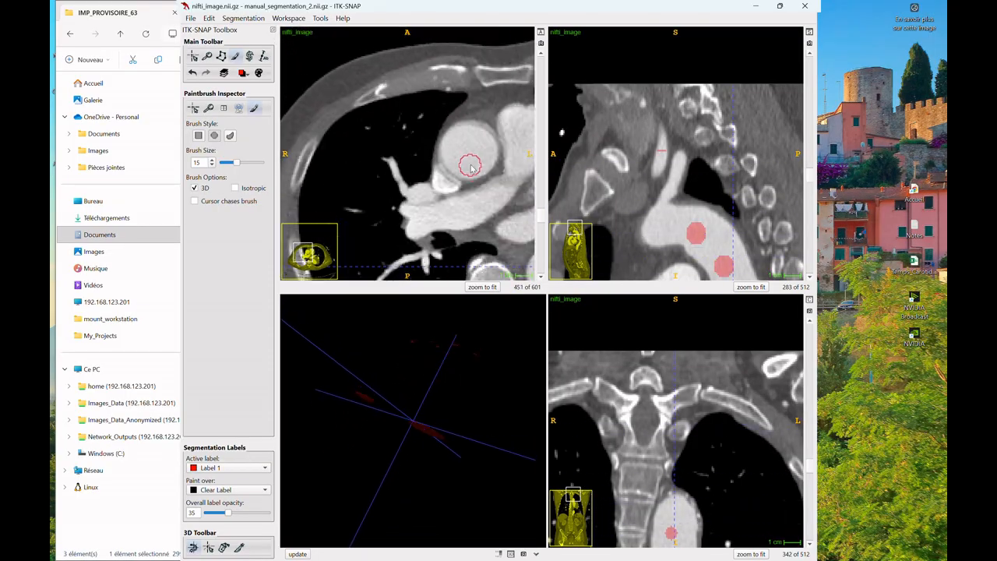
scroll(711, 156, down, 11)
scroll(706, 165, down, 20)
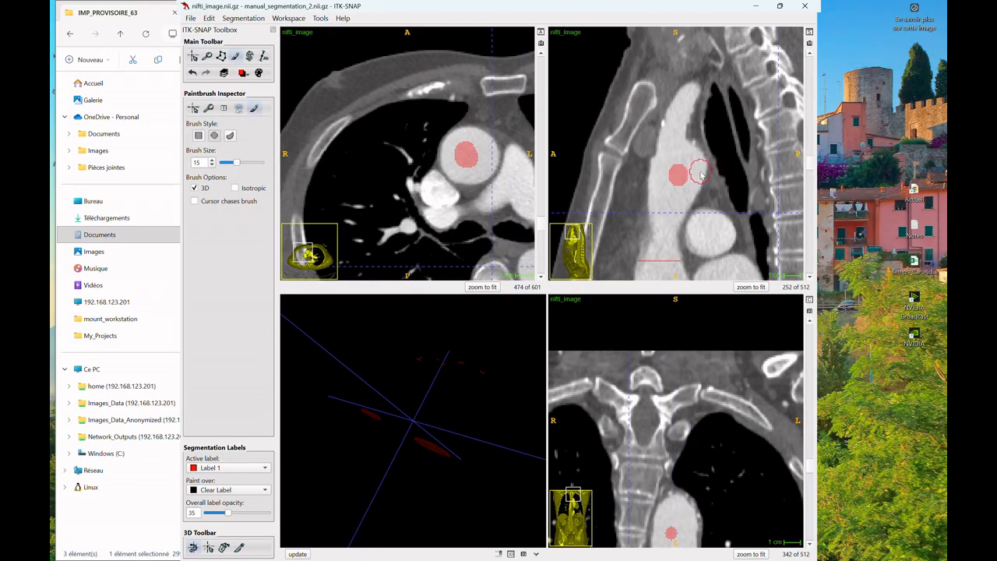
Reduce the brush size to 9, turn off its 3D option and go to the aortic arch on axial slice 520
key(minus)
key(minus)
key(minus)
key(minus)
key(minus)
key(minus)
scroll(671, 134, up, 4)
scroll(409, 134, up, 20)
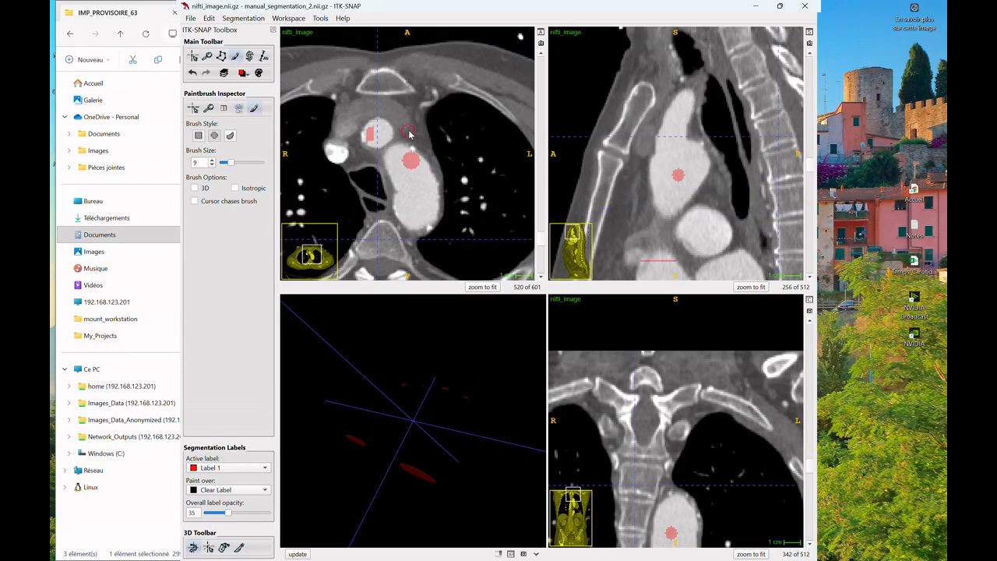
Check the axial slices, update the 3D rendering of the painted dabs and switch to active contour (snake) segmentation mode
scroll(413, 181, up, 2)
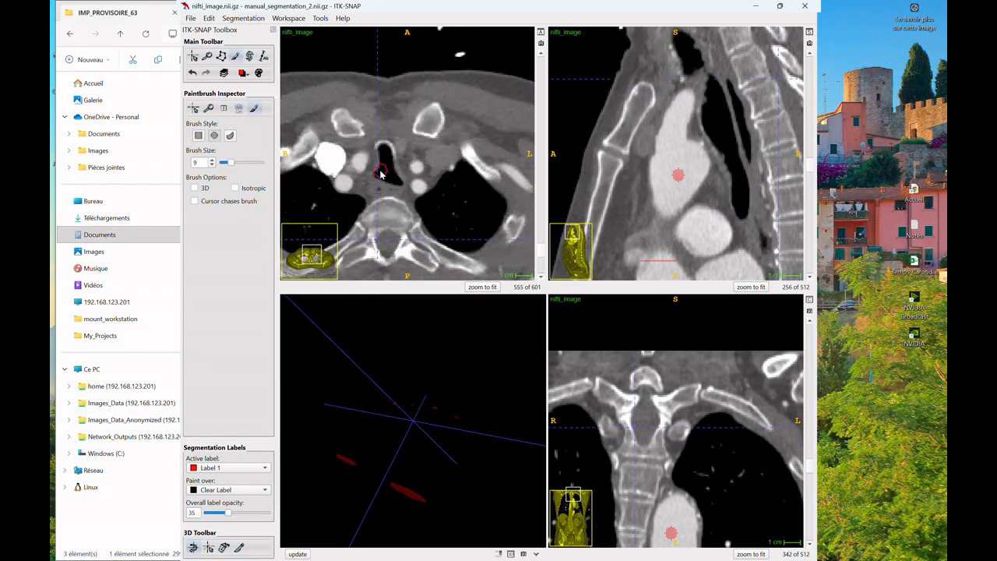
scroll(381, 175, down, 20)
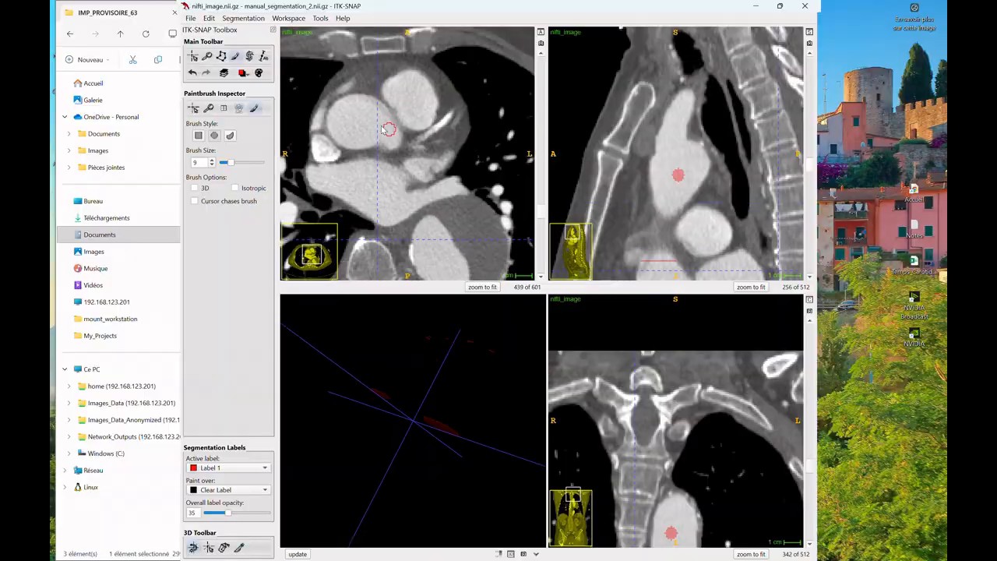
key(c)
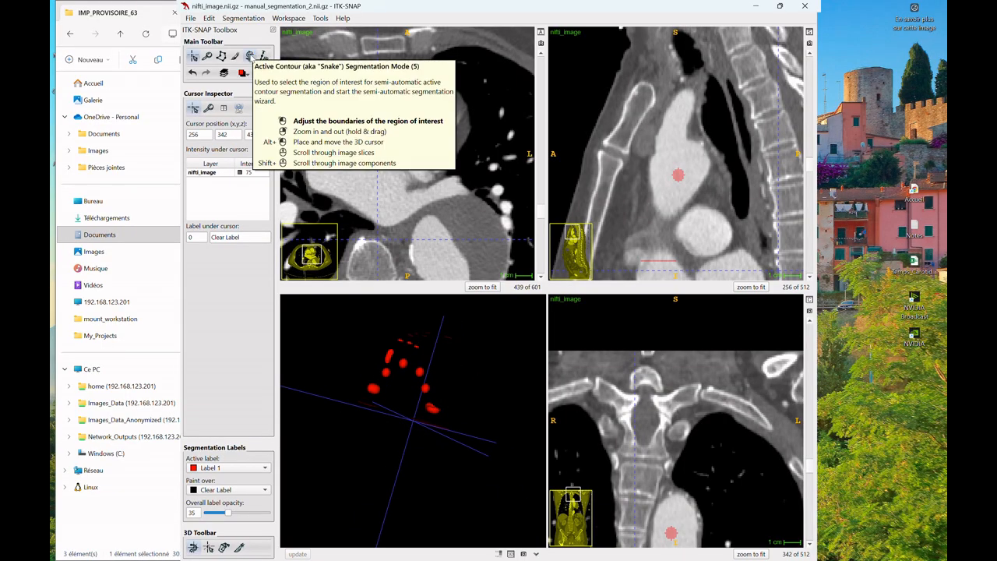
click(249, 56)
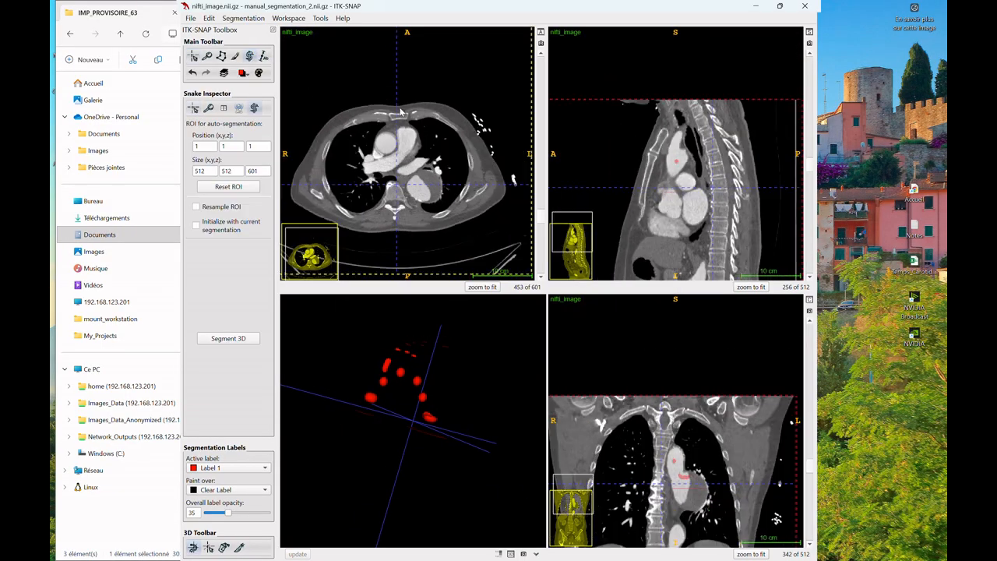
Crop the region of interest around the chest to position 63, 127, 445 and size 354 × 287 × 117
scroll(414, 118, down, 10)
drag(413, 118, 389, 91)
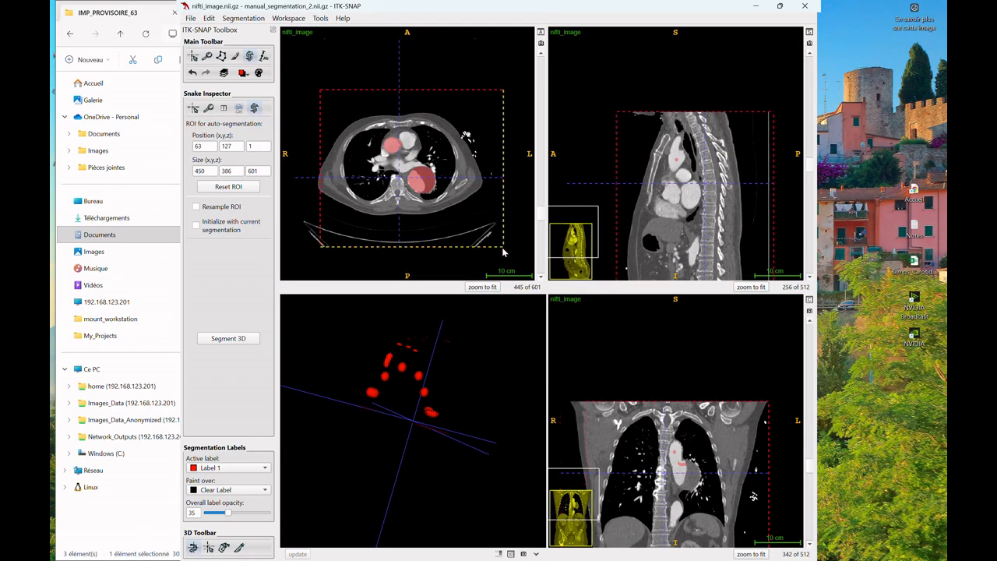
drag(503, 249, 464, 207)
scroll(679, 187, down, 10)
drag(681, 214, 680, 165)
scroll(415, 153, up, 10)
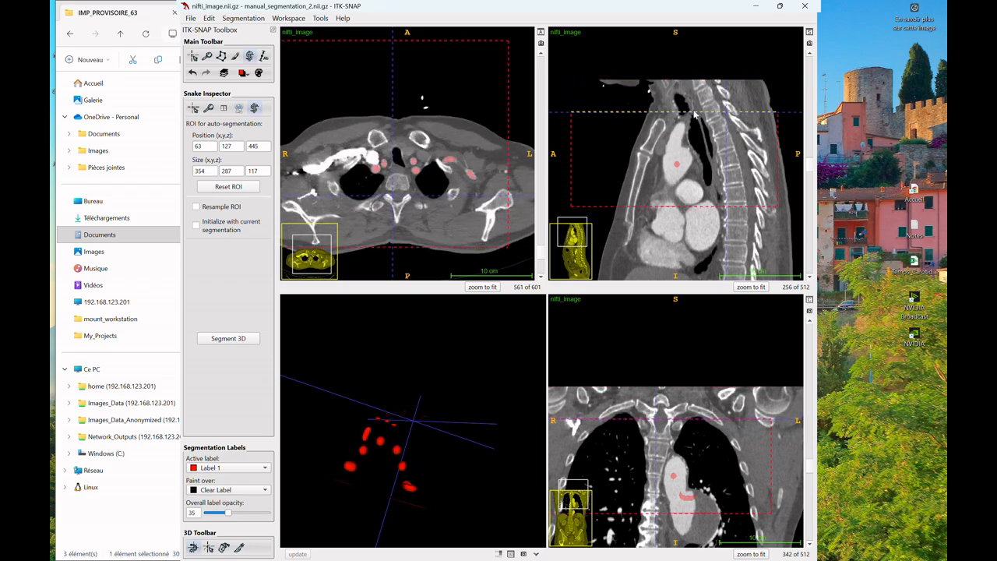
Tighten the region of interest to position 142, 217, 445 and size 244 × 170 × 117, and enable initialization with the current segmentation
scroll(405, 140, down, 5)
drag(305, 82, 333, 102)
scroll(472, 172, up, 5)
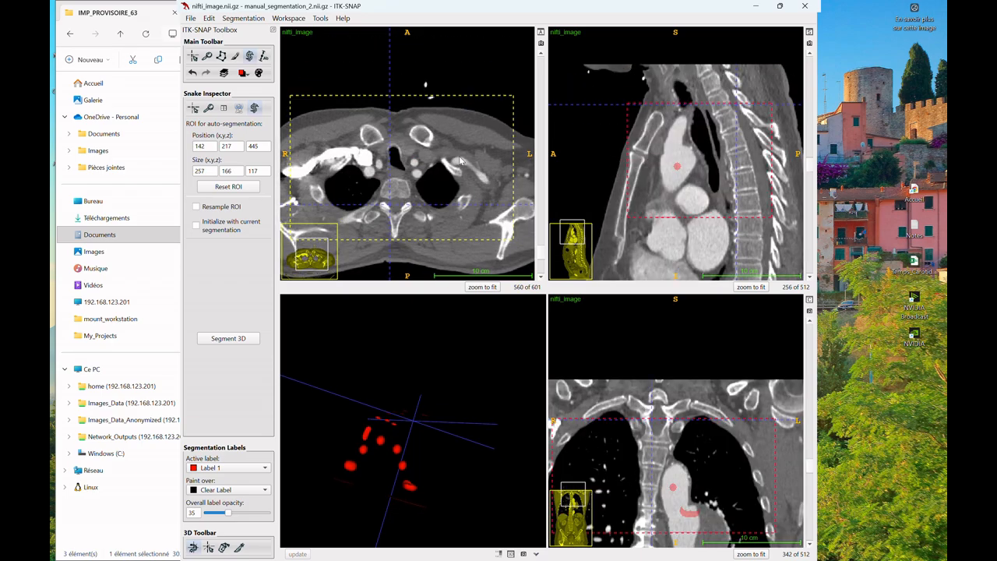
scroll(458, 170, down, 20)
scroll(460, 169, down, 20)
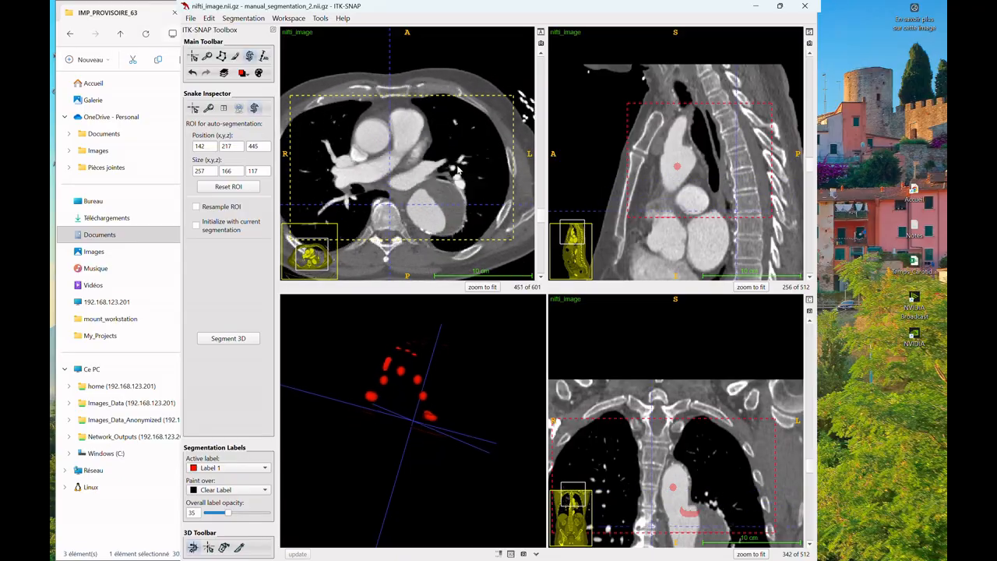
scroll(516, 180, up, 20)
drag(517, 181, 507, 184)
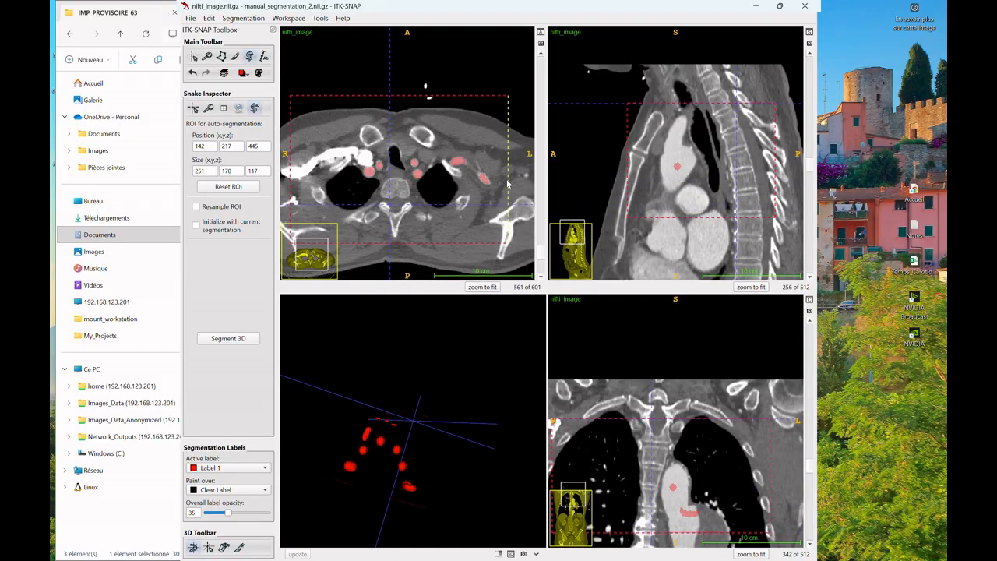
scroll(506, 185, down, 20)
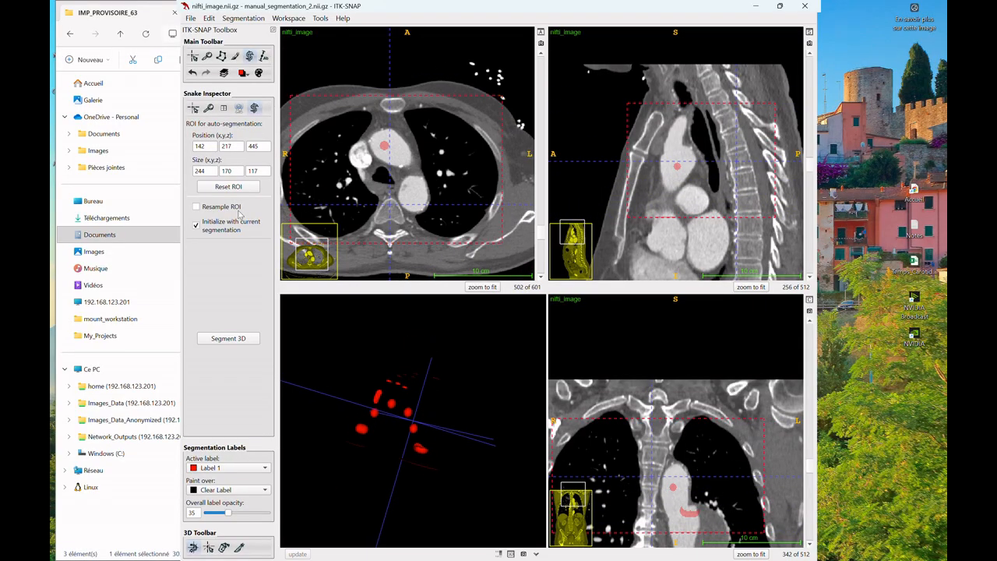
Launch the 3D segmentation wizard on the cropped region of interest and maximize the program window
click(194, 57)
click(251, 57)
click(193, 57)
click(250, 57)
click(218, 340)
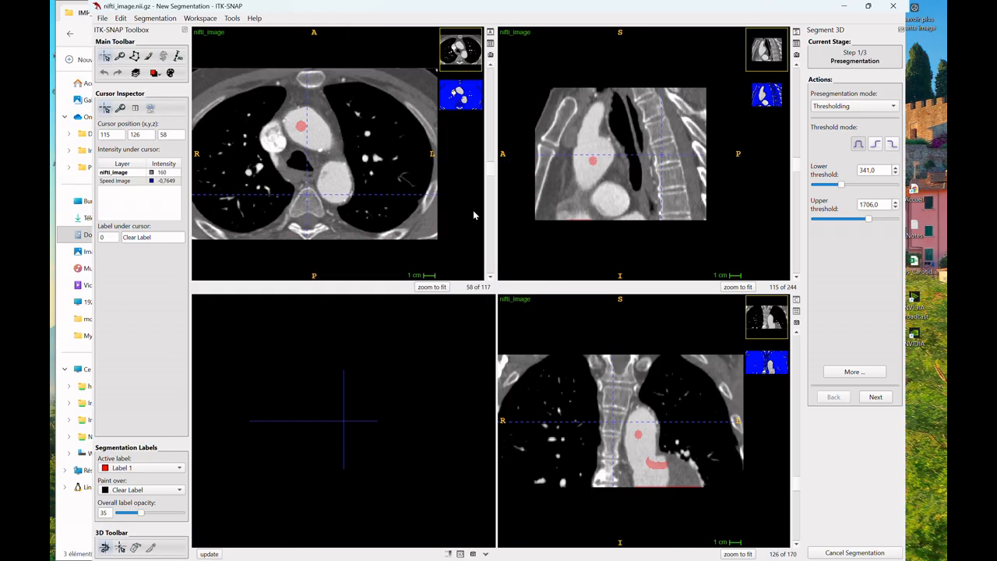
click(869, 6)
drag(918, 99, 761, 98)
double_click(760, 98)
Compare the thresholded speed image with the original CT image around the aorta
click(469, 110)
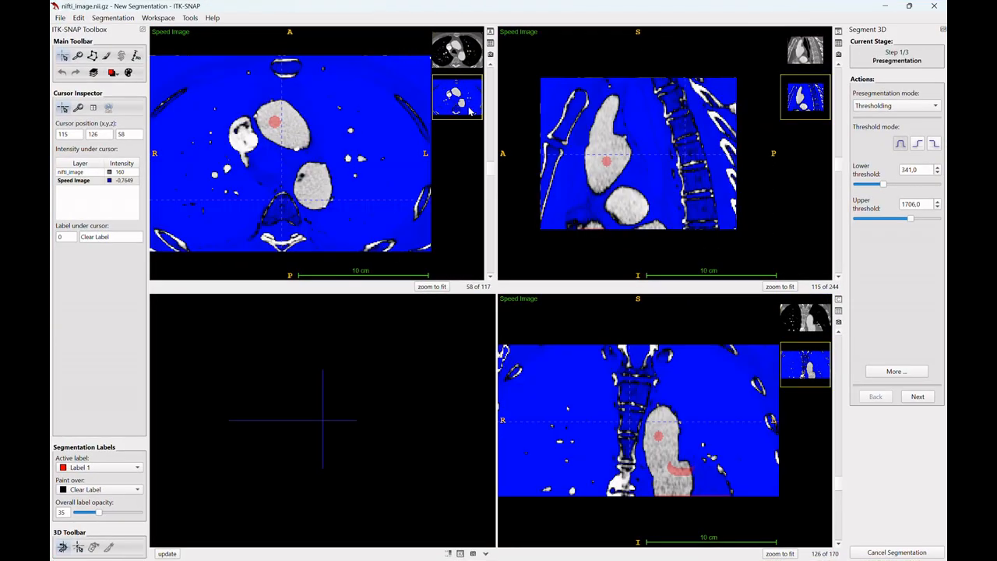
scroll(374, 148, up, 5)
click(454, 56)
click(447, 101)
click(454, 56)
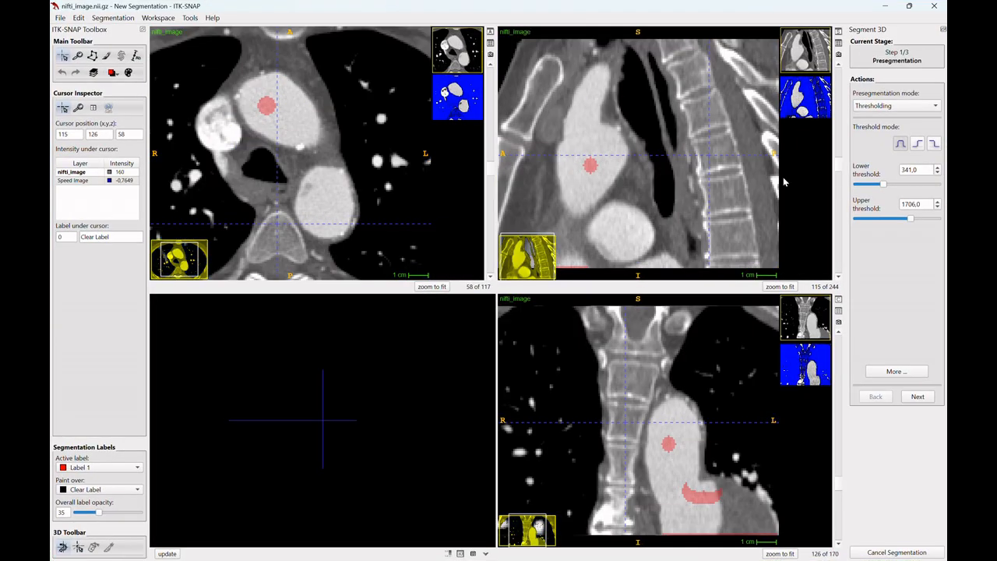
Tune the lower threshold to 173 while checking the speed image against the CT image
click(453, 100)
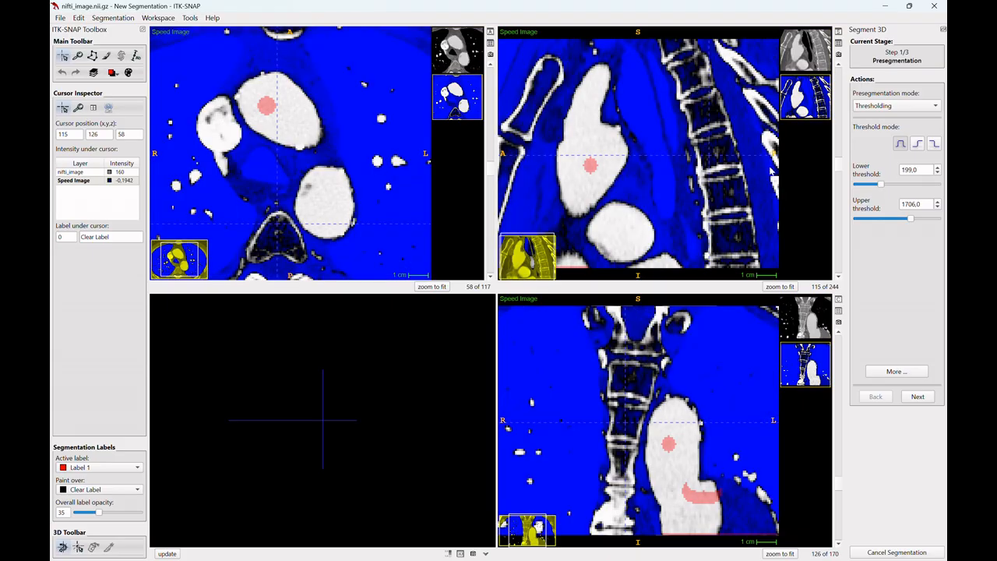
drag(881, 184, 883, 187)
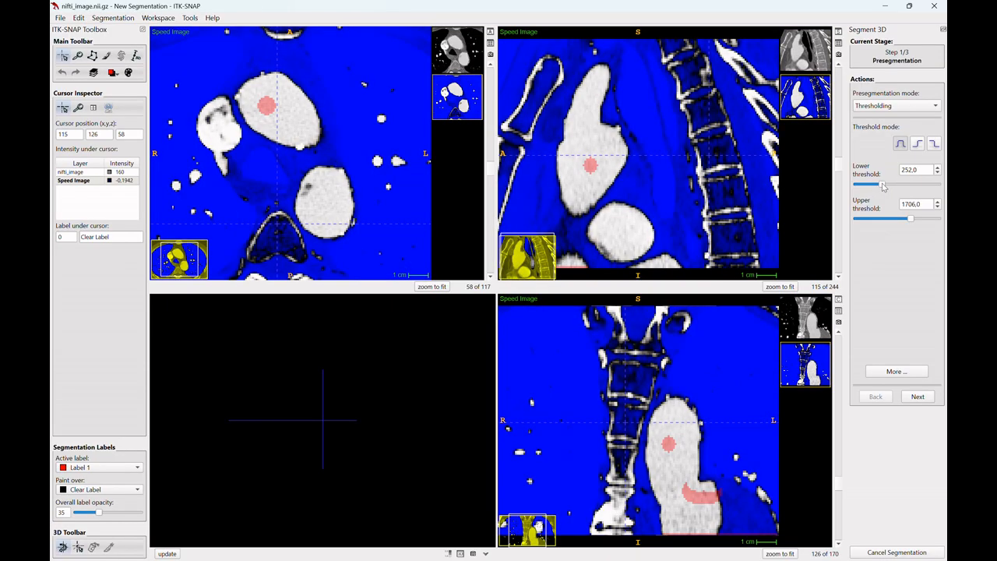
click(473, 61)
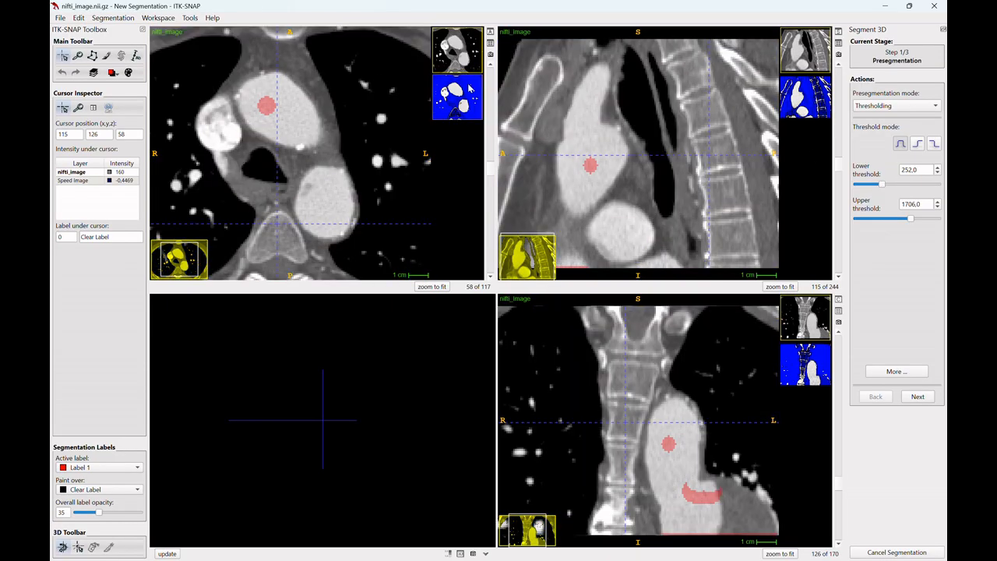
click(456, 99)
scroll(587, 145, up, 3)
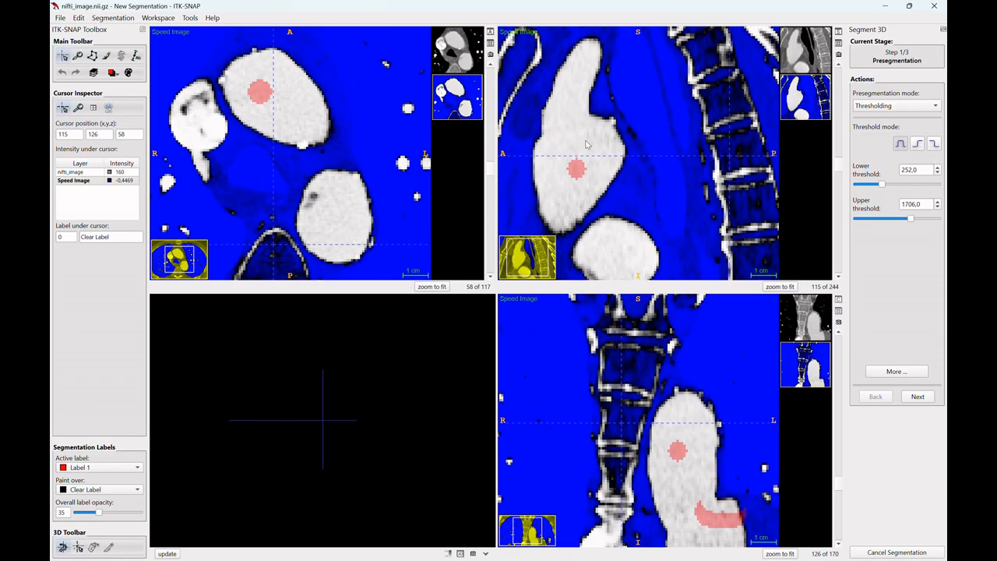
drag(882, 185, 880, 183)
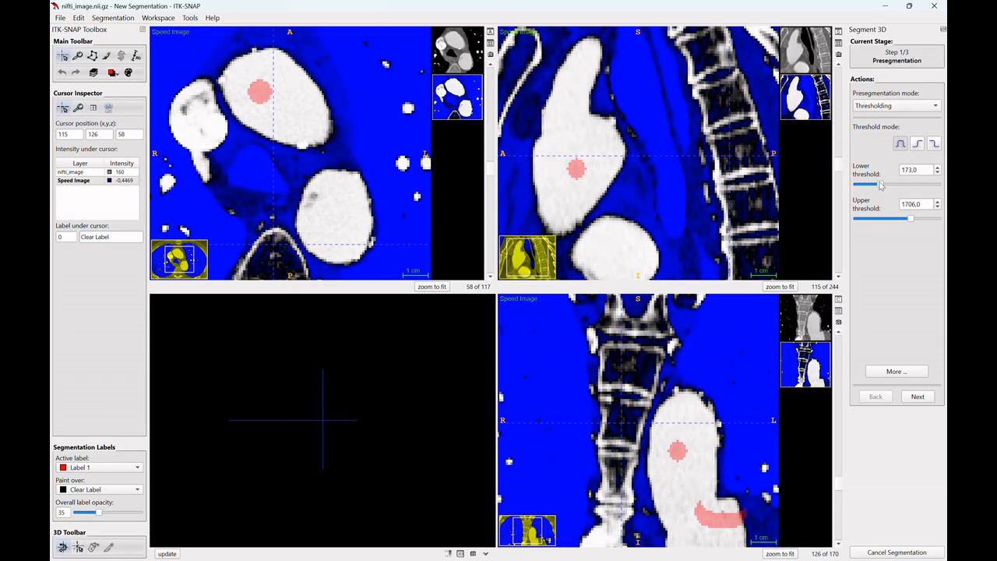
Check the speed image throughout the axial slices and raise the upper threshold to 3071
scroll(398, 160, down, 10)
scroll(392, 170, down, 3)
scroll(391, 174, up, 15)
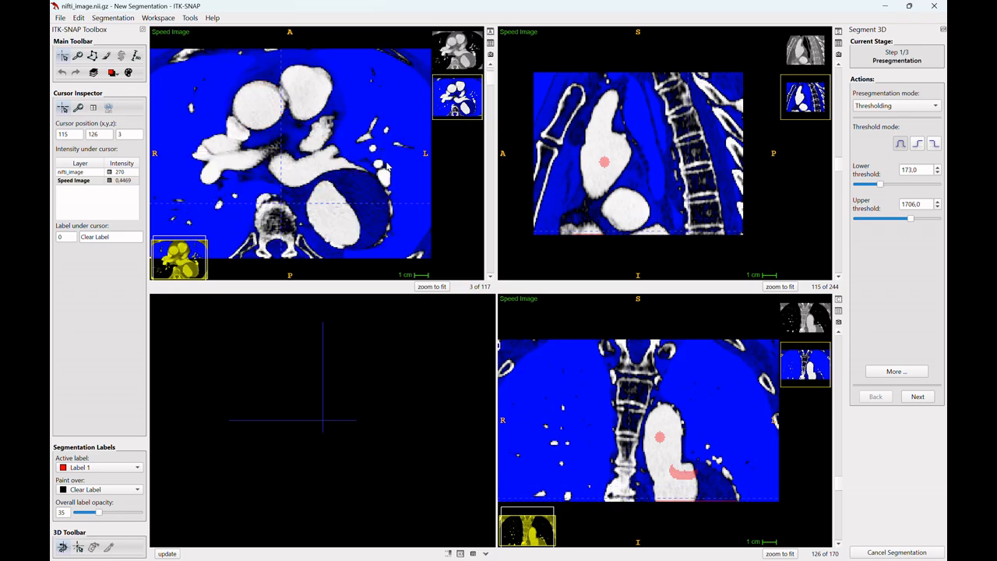
scroll(386, 162, up, 20)
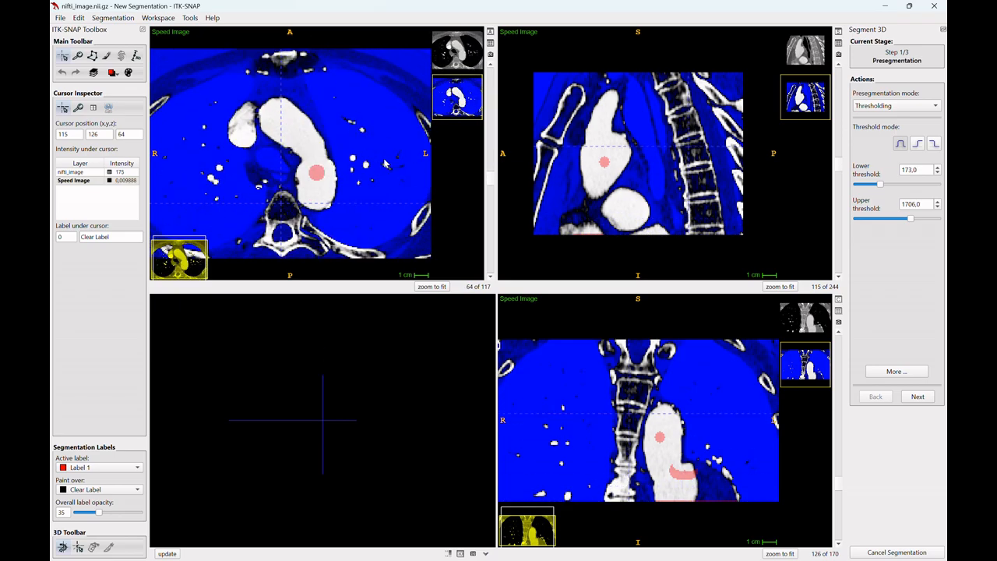
scroll(386, 162, down, 5)
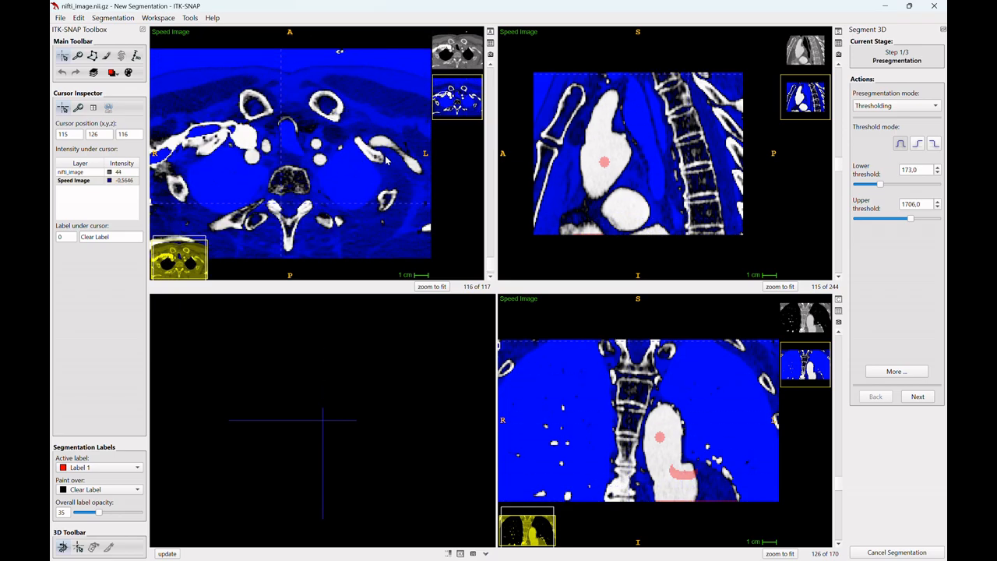
scroll(386, 157, down, 20)
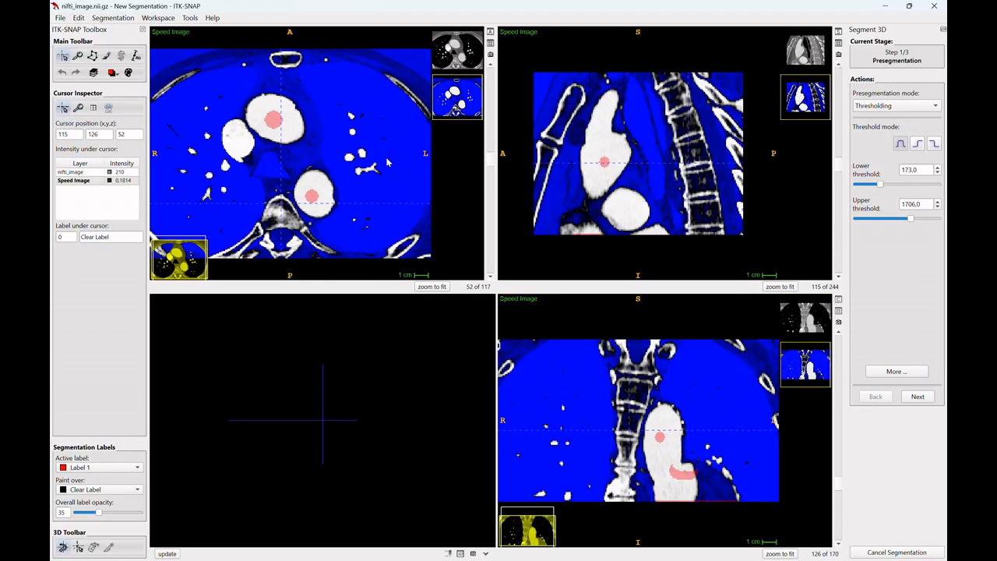
scroll(387, 156, up, 3)
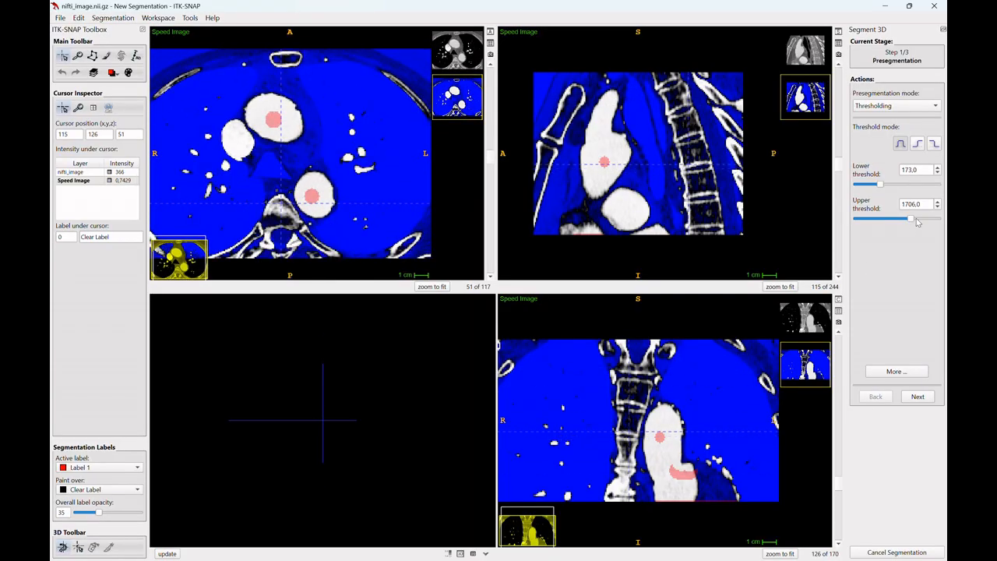
drag(917, 222, 936, 218)
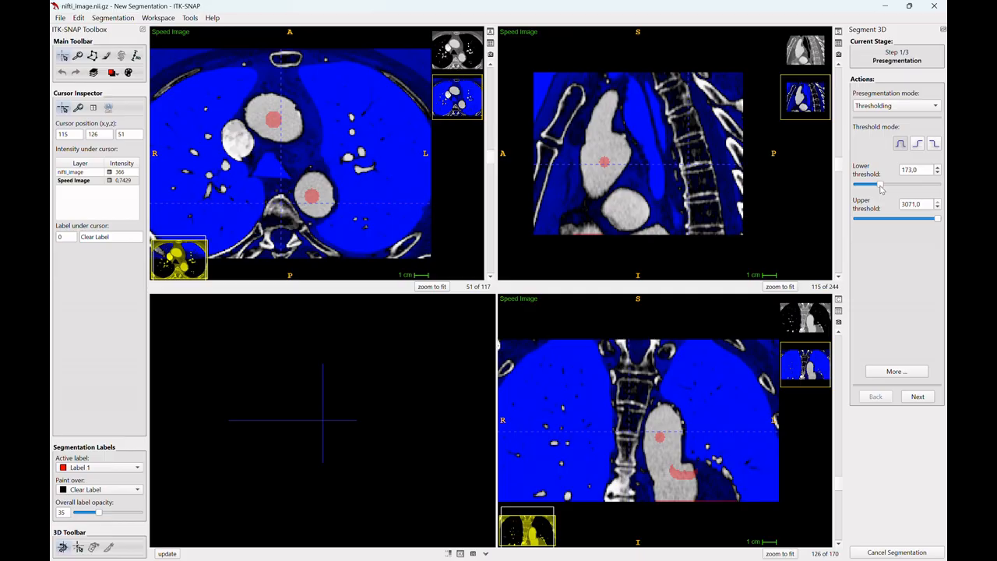
Advance to the evolution stage, keep region competition 1.000 and smoothing 0.200, and run the contour evolution for 624 iterations
click(917, 397)
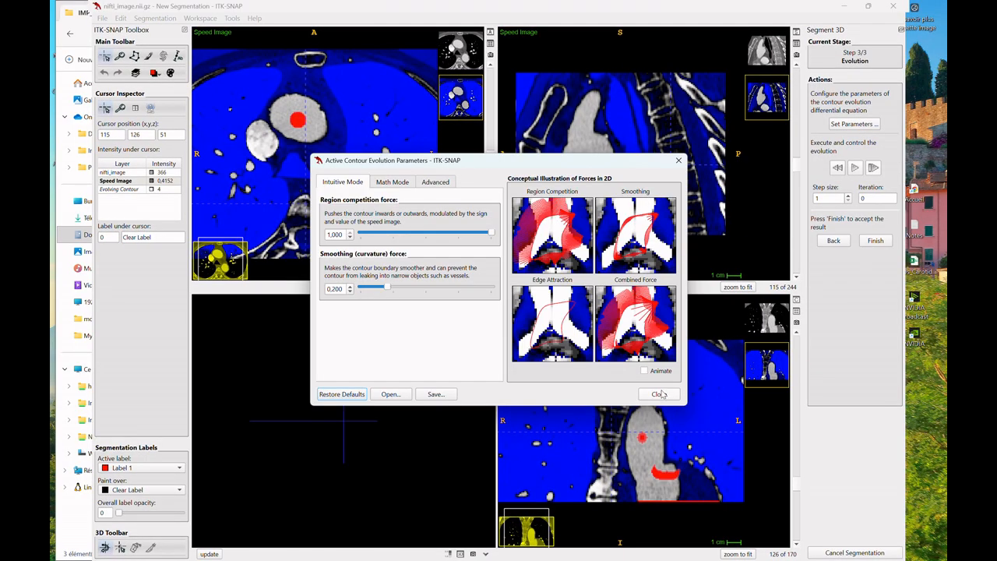
click(850, 124)
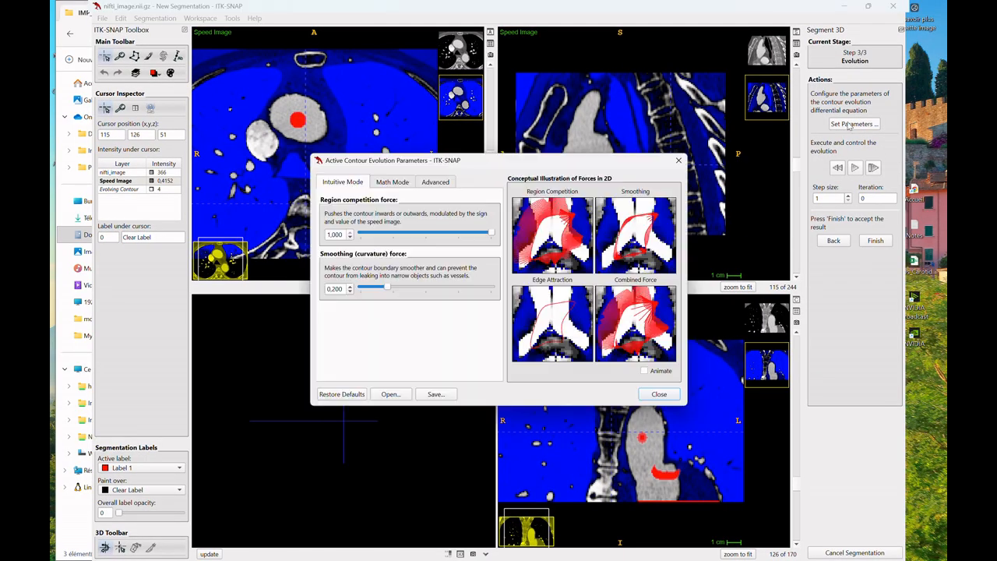
click(662, 393)
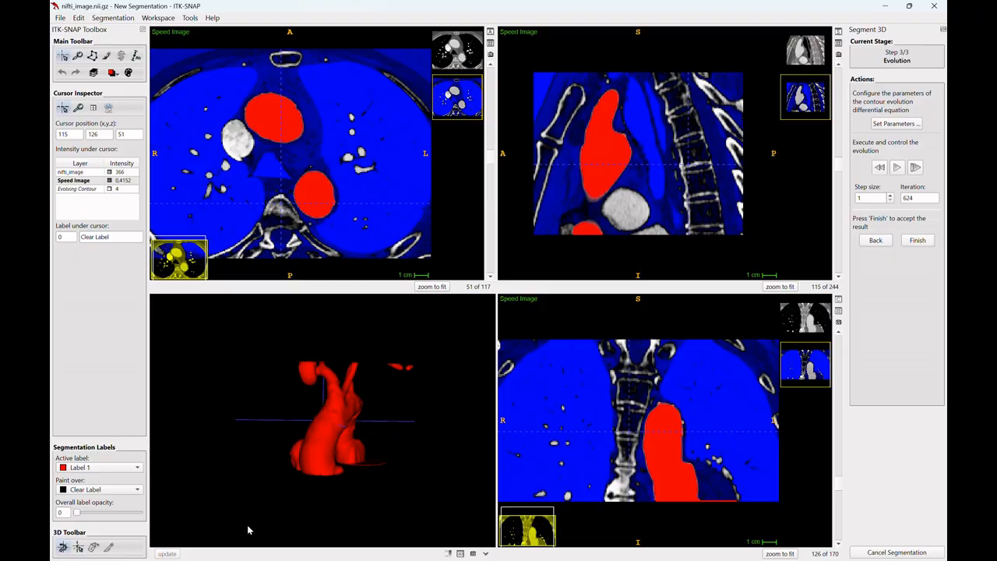
Examine the evolved contour in 3D and through the axial slices, looking for leaks beyond the aorta and its branches
drag(248, 529, 325, 537)
click(79, 547)
click(332, 442)
scroll(355, 150, down, 20)
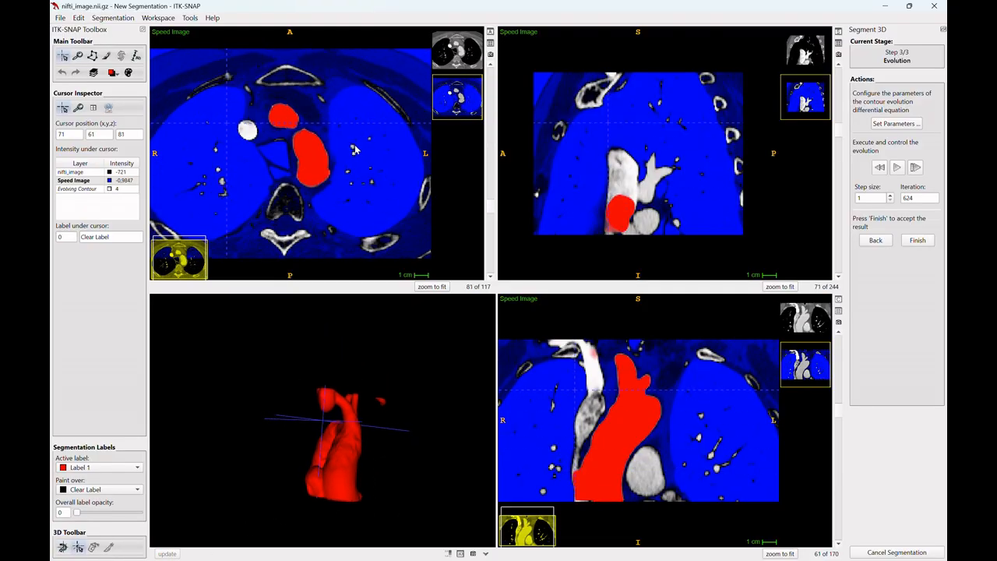
scroll(357, 151, up, 20)
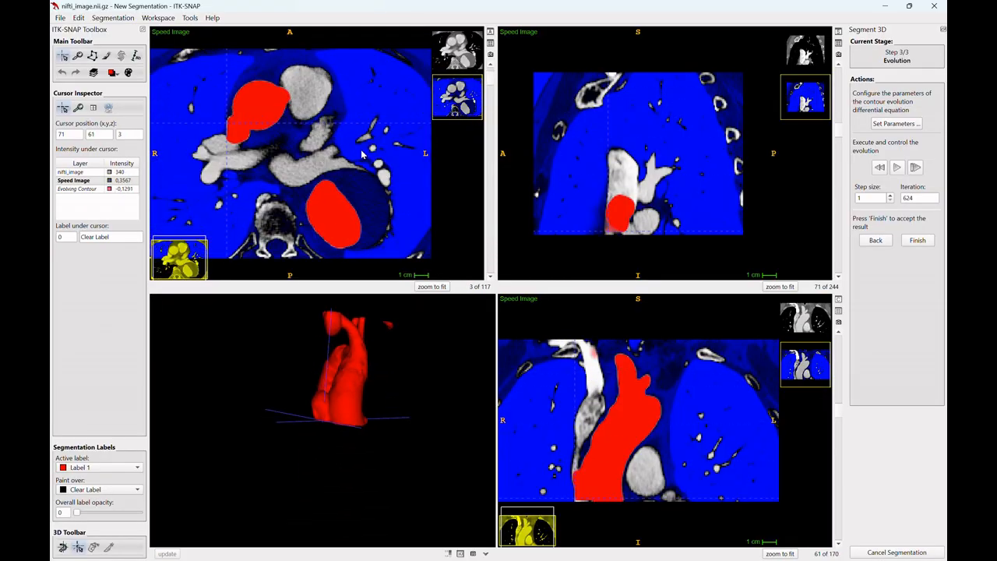
scroll(362, 155, down, 20)
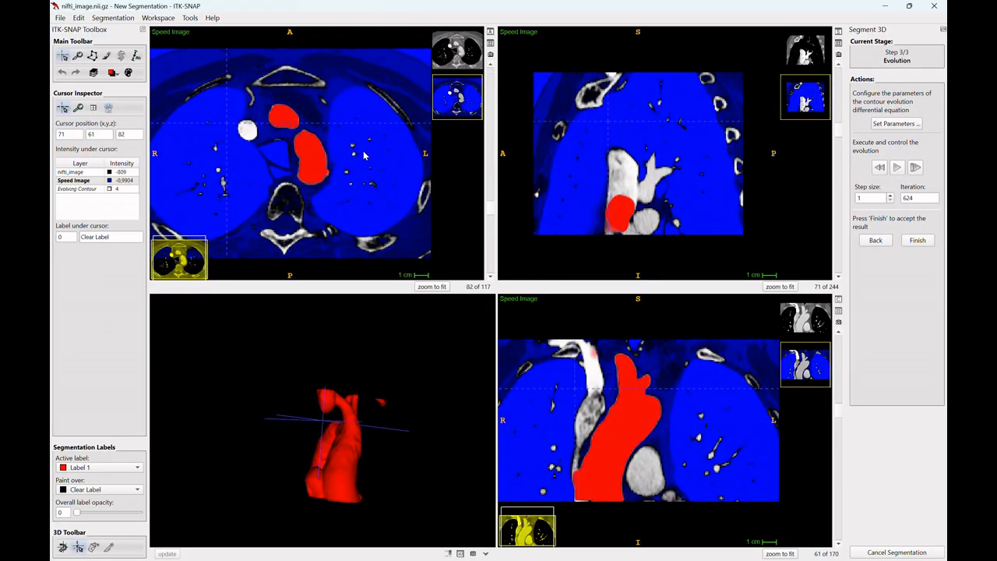
scroll(363, 155, down, 17)
Rewind the contour evolution, rerun it to iteration 367 and inspect the updated 3D surface of the aortic arch
click(879, 166)
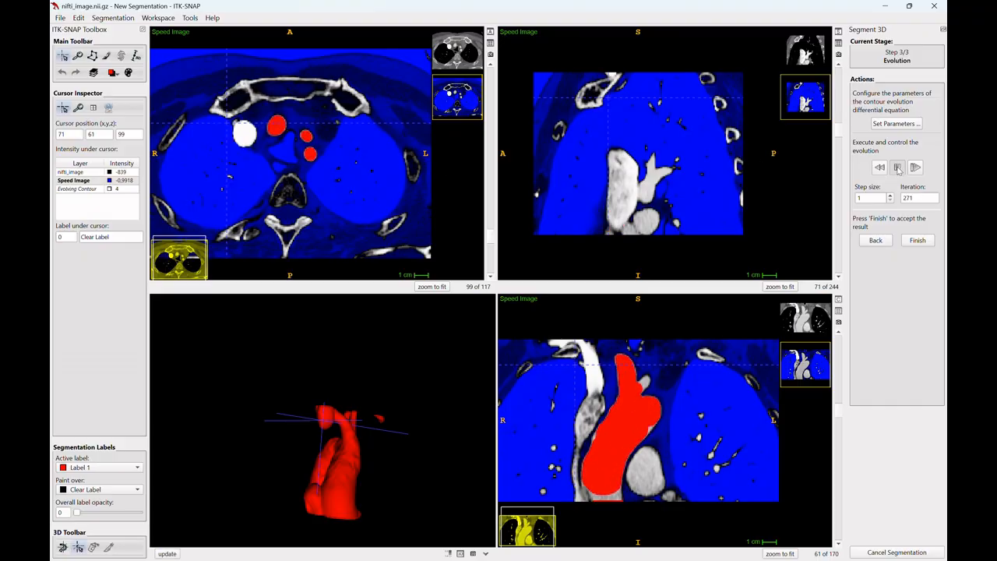
drag(241, 533, 305, 454)
click(168, 556)
drag(233, 508, 373, 351)
click(325, 422)
drag(302, 483, 419, 501)
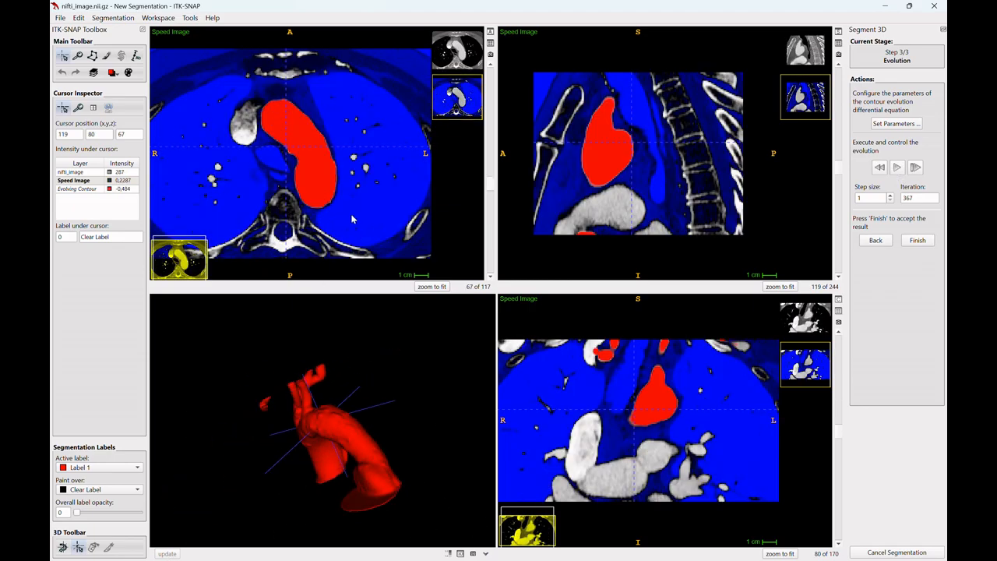
Check the arch branches in the axial slices and continue the contour evolution to iteration 525
scroll(353, 218, up, 20)
scroll(356, 227, down, 20)
scroll(356, 230, down, 20)
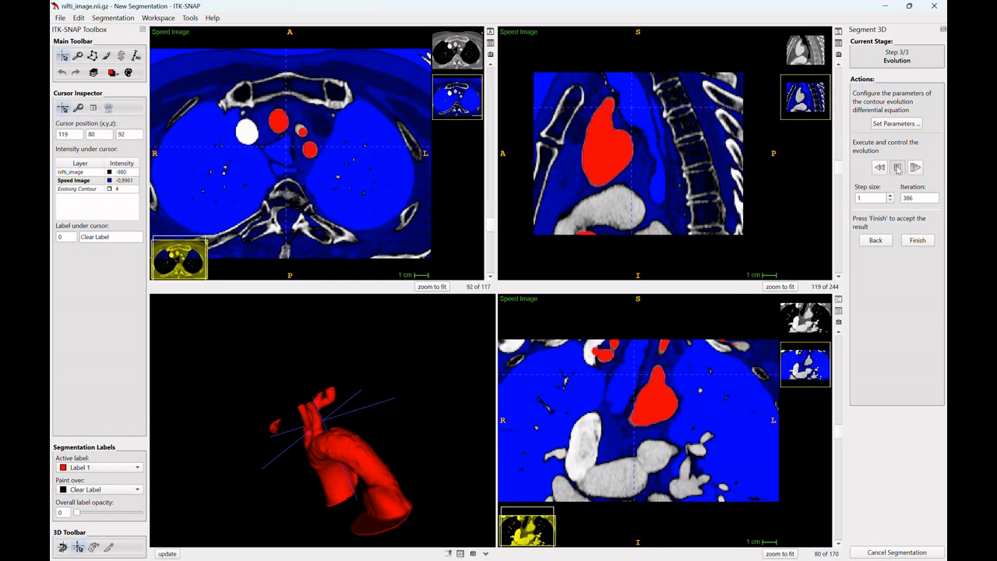
click(897, 168)
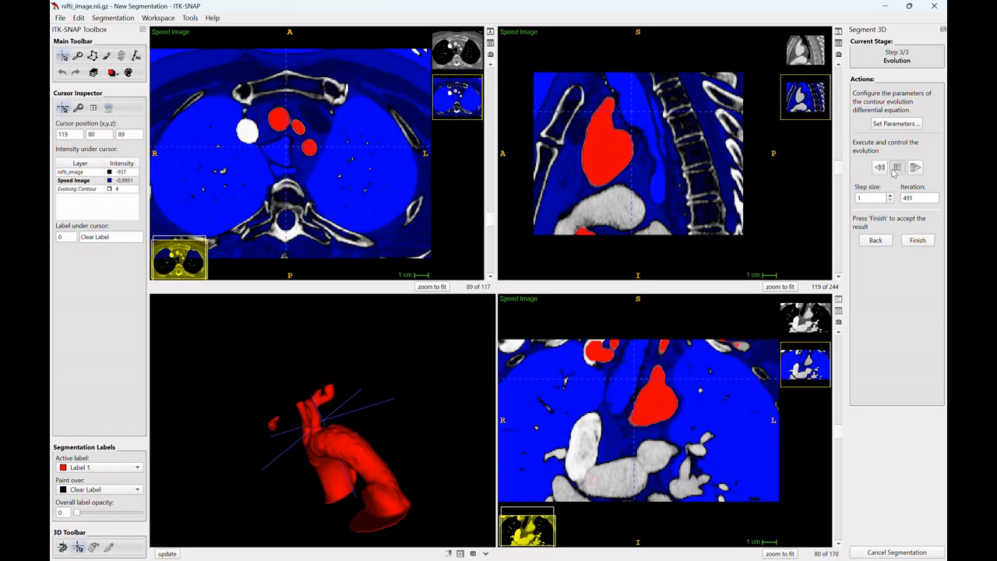
scroll(276, 220, up, 10)
scroll(277, 219, down, 20)
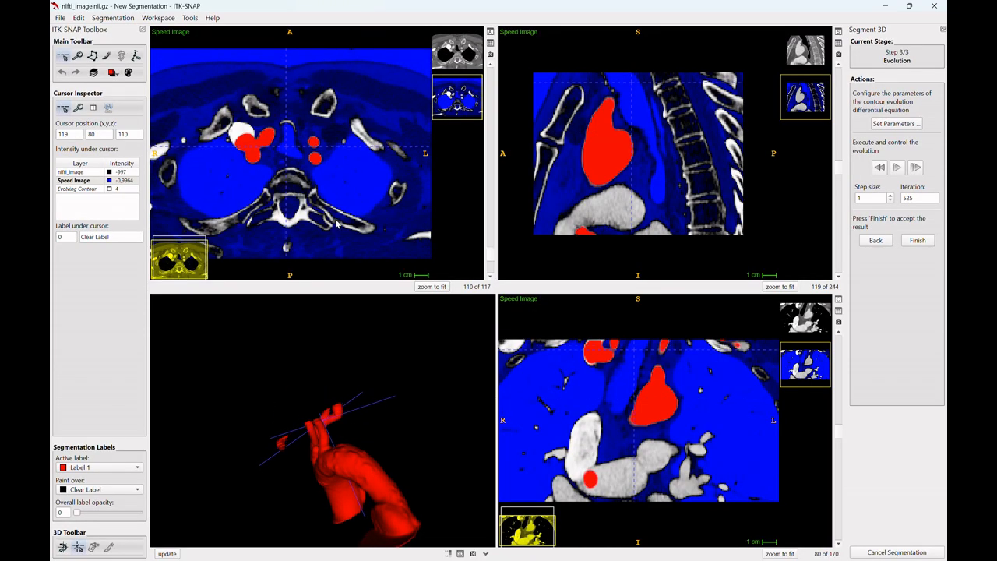
Continue the contour evolution to iteration 585 and check the arch branches in axial slices 110 to 114
scroll(328, 224, down, 2)
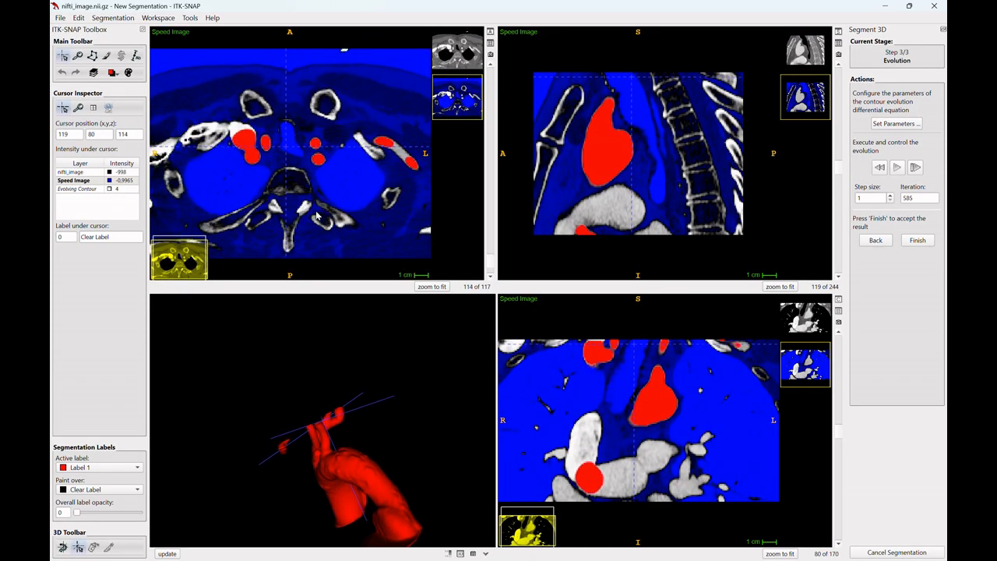
scroll(328, 224, up, 20)
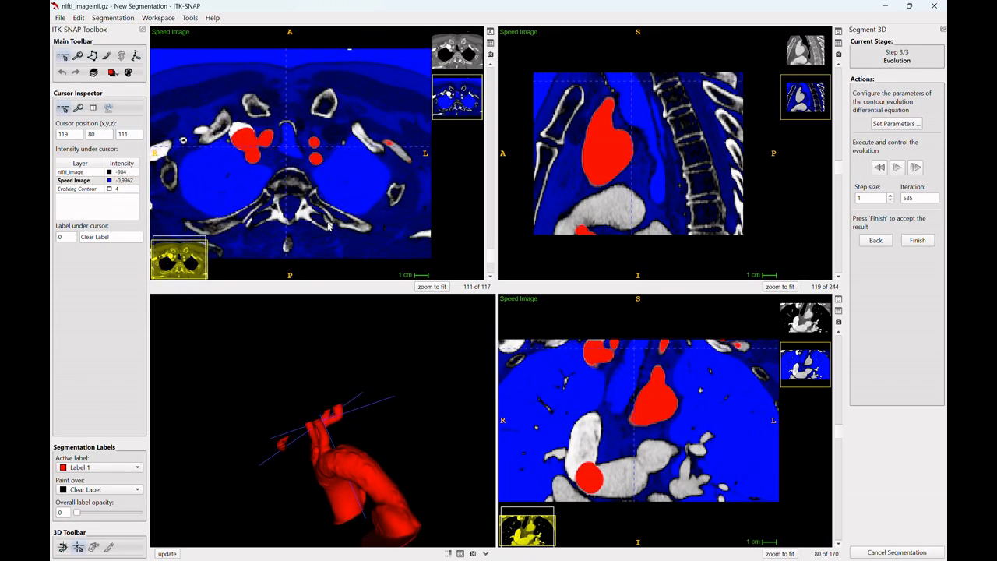
scroll(337, 242, down, 10)
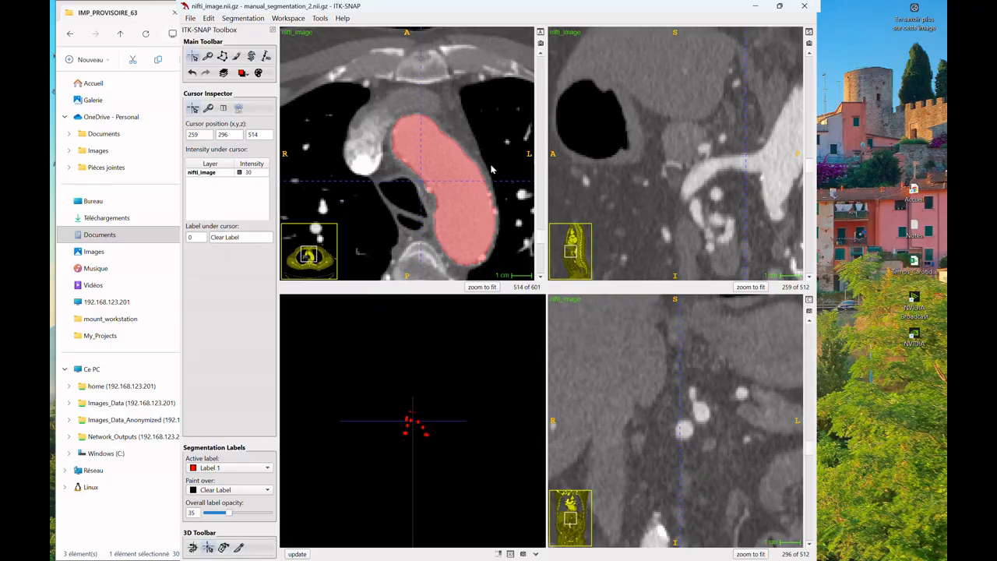
Erase the label's leak into the superior vena cava beside the ascending aorta with a size 9 round brush, around axial slices 454 to 475
scroll(492, 168, up, 20)
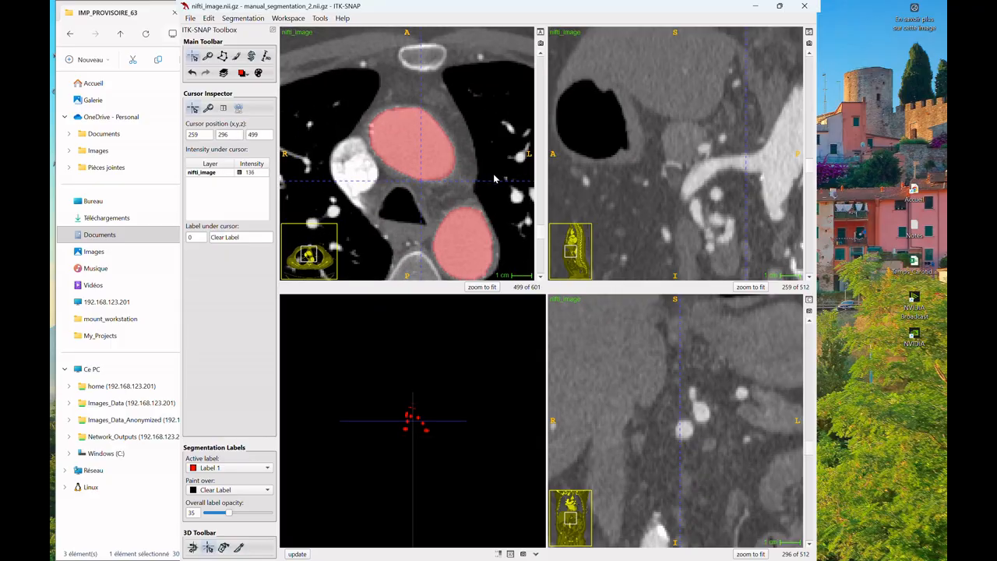
scroll(470, 213, up, 11)
drag(469, 214, 469, 152)
drag(427, 144, 508, 147)
drag(467, 215, 468, 94)
click(236, 57)
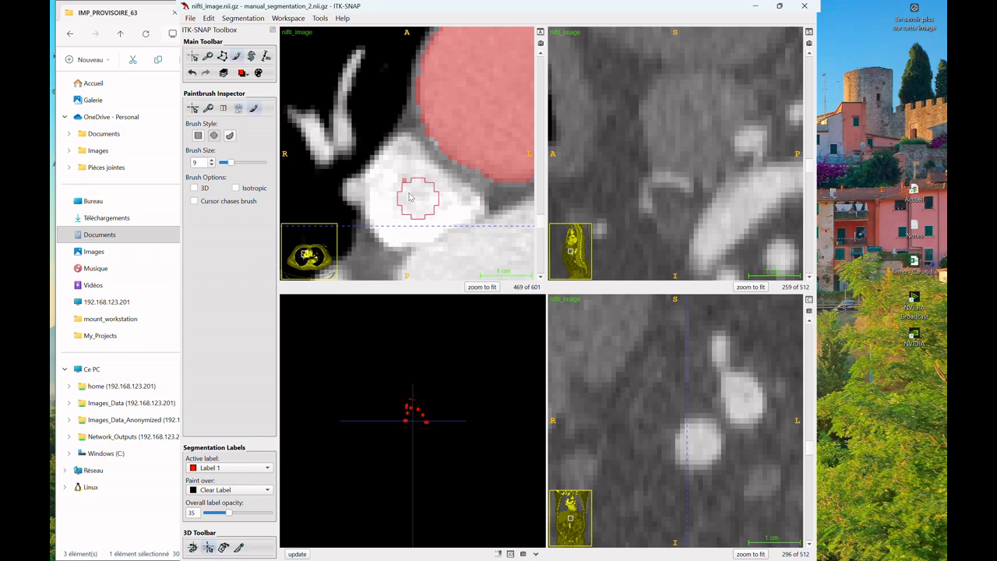
click(779, 6)
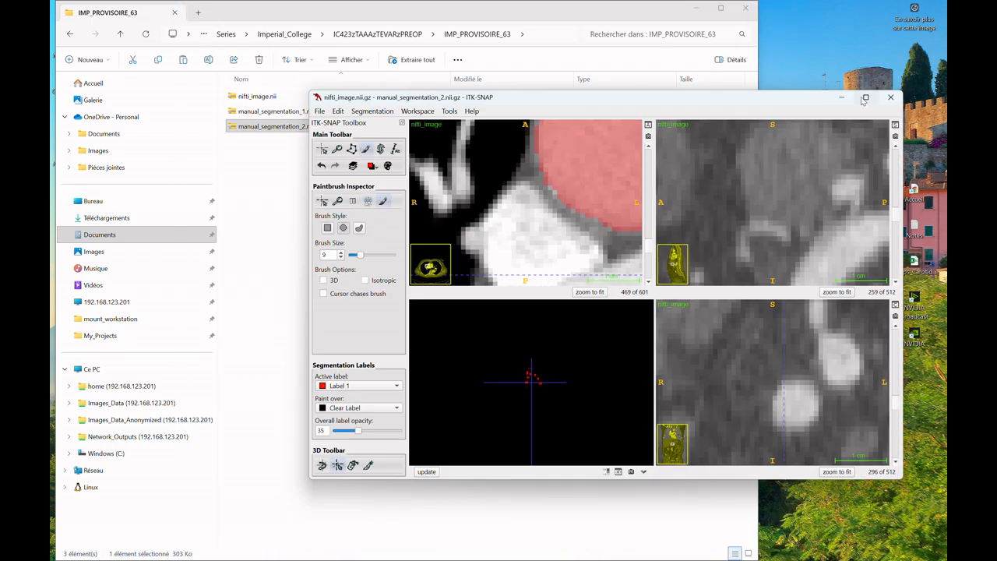
click(865, 97)
scroll(421, 148, up, 1)
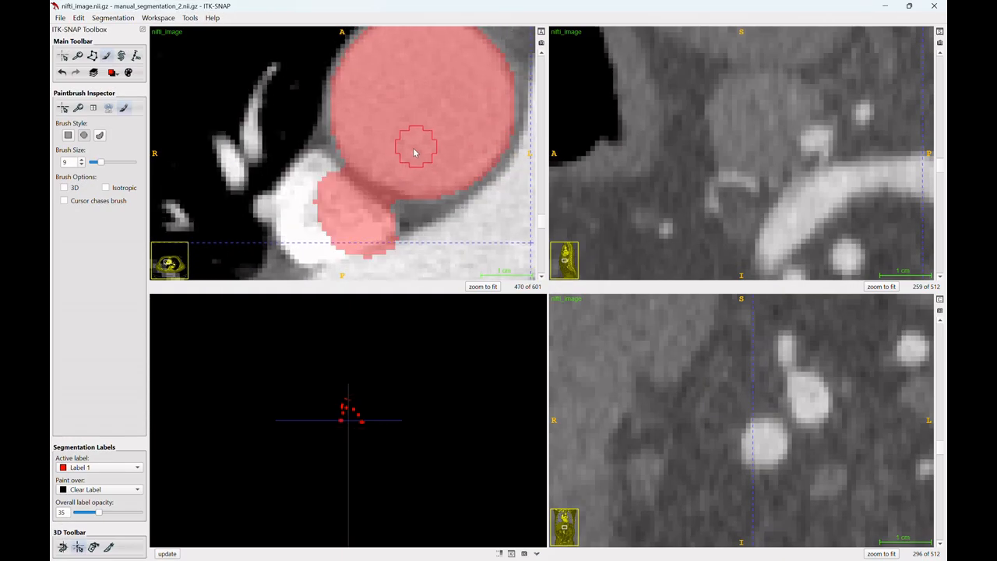
scroll(339, 187, down, 4)
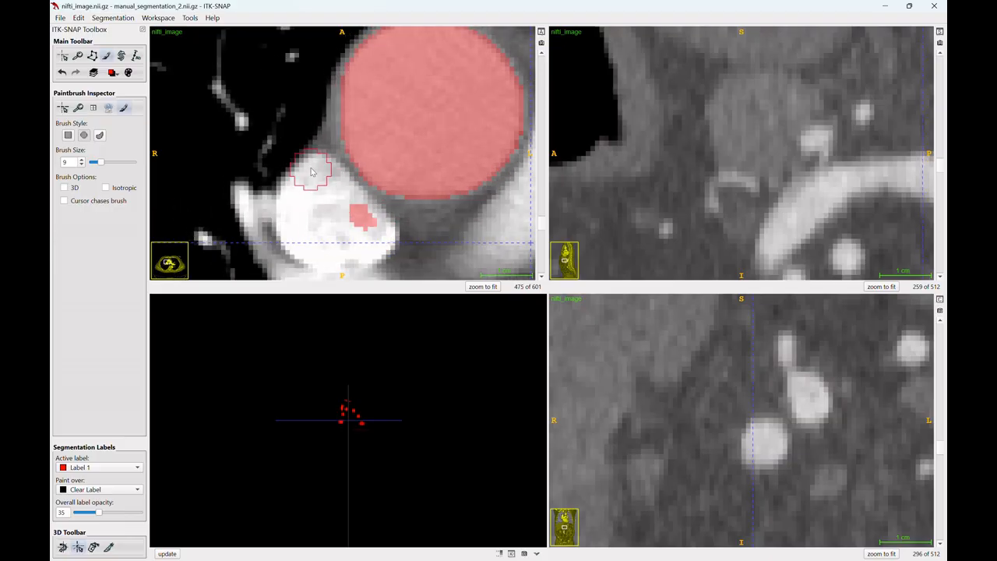
scroll(349, 201, down, 6)
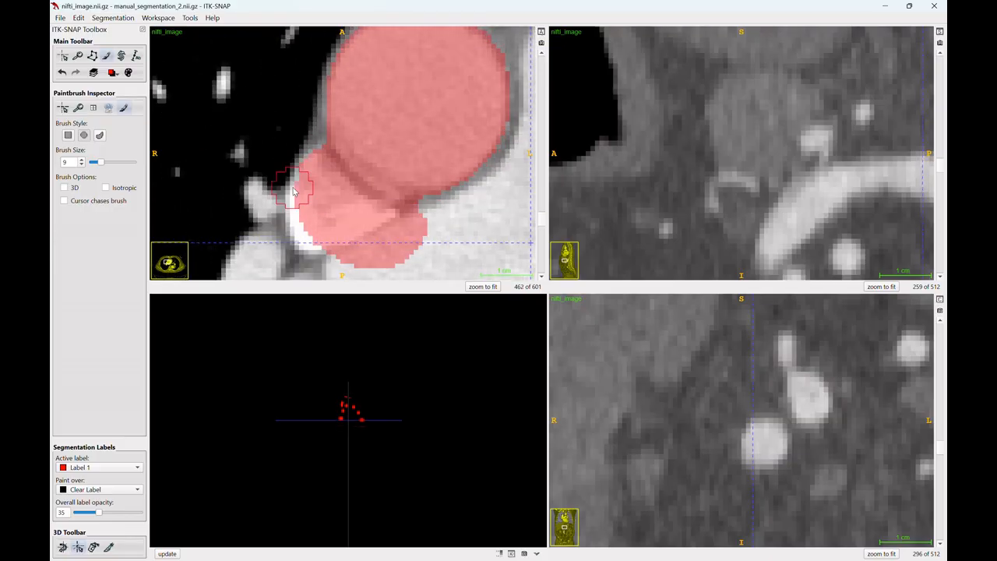
scroll(458, 217, down, 14)
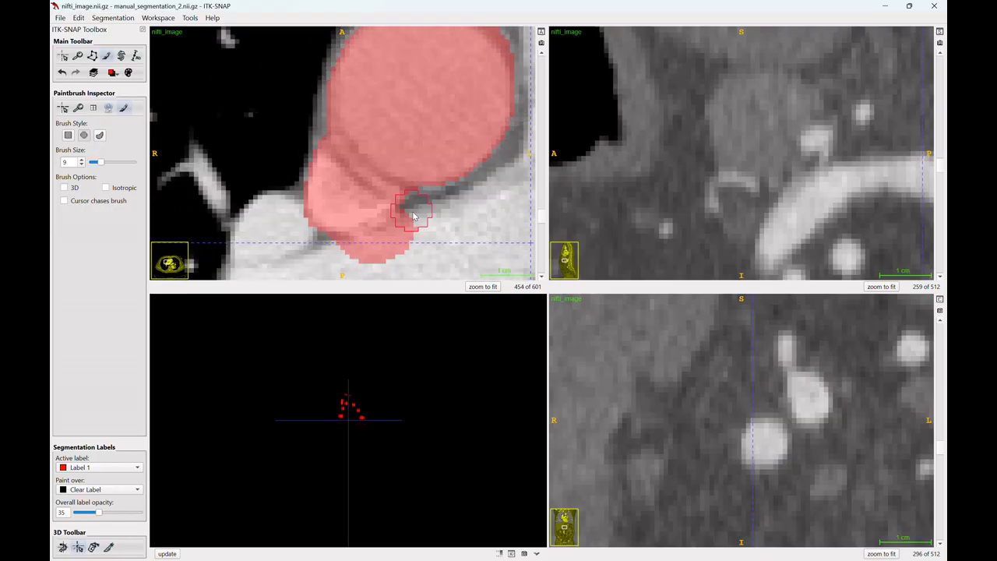
Centre the views on the border between the ascending aorta and vena cava, and erase the leak in the sagittal slices around 223
key(c)
click(341, 152)
drag(811, 123, 775, 184)
key(s)
key(s)
key(4)
scroll(757, 136, down, 3)
drag(756, 137, 762, 213)
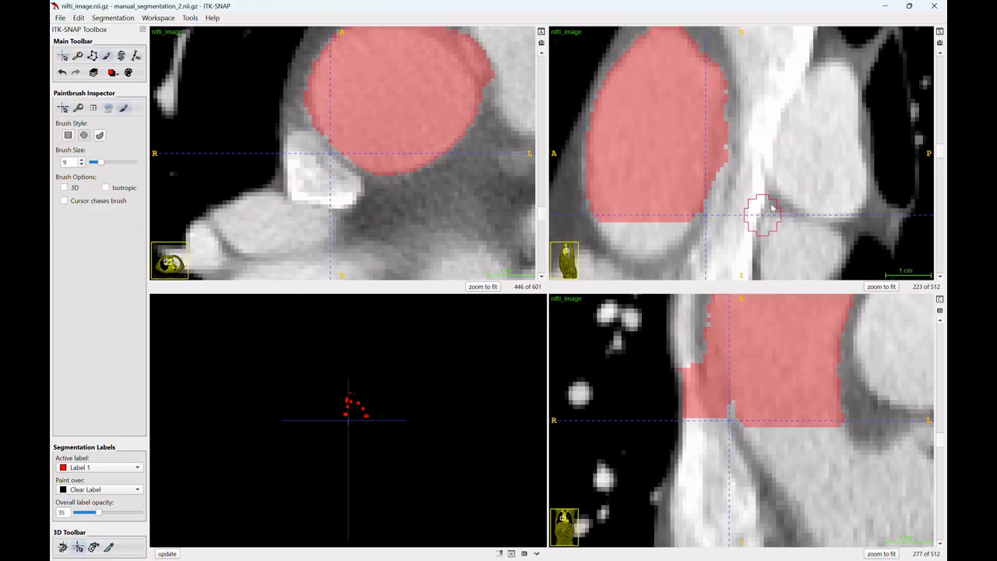
Erase the remaining vena cava leak in the sagittal slices around 215, comparing the image with and without the label overlay
scroll(749, 137, down, 3)
scroll(724, 187, down, 3)
key(s)
key(s)
scroll(772, 172, up, 12)
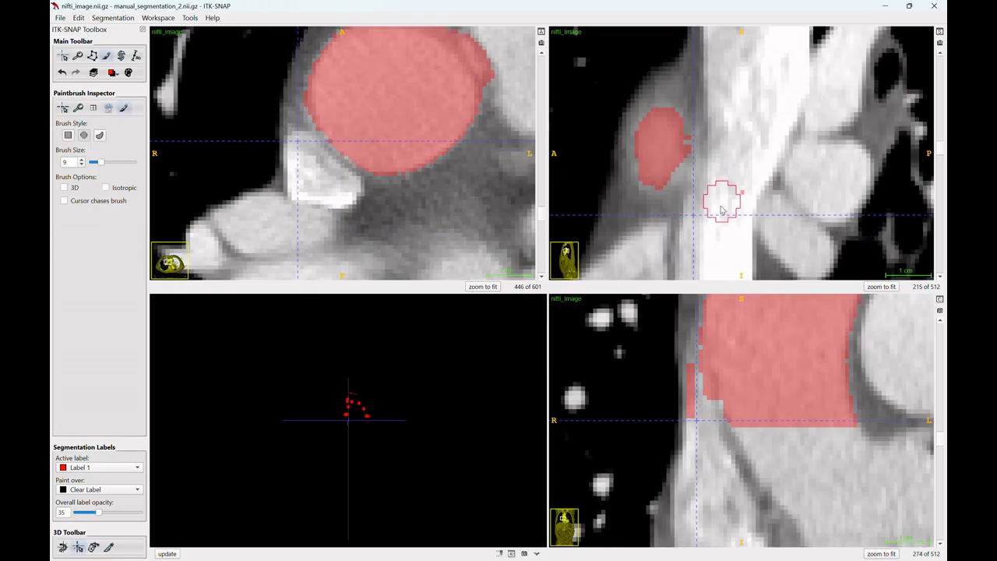
key(s)
key(s)
scroll(779, 155, up, 1)
mouse_move(787, 169)
mouse_down()
mouse_move(736, 204)
mouse_move(779, 171)
mouse_up()
scroll(810, 162, down, 1)
Move the cursor to the posterior wall of the ascending aorta and check its border with the label overlay hidden and shown
key(1)
click(730, 187)
key(s)
key(s)
key(4)
scroll(781, 160, up, 3)
key(s)
key(s)
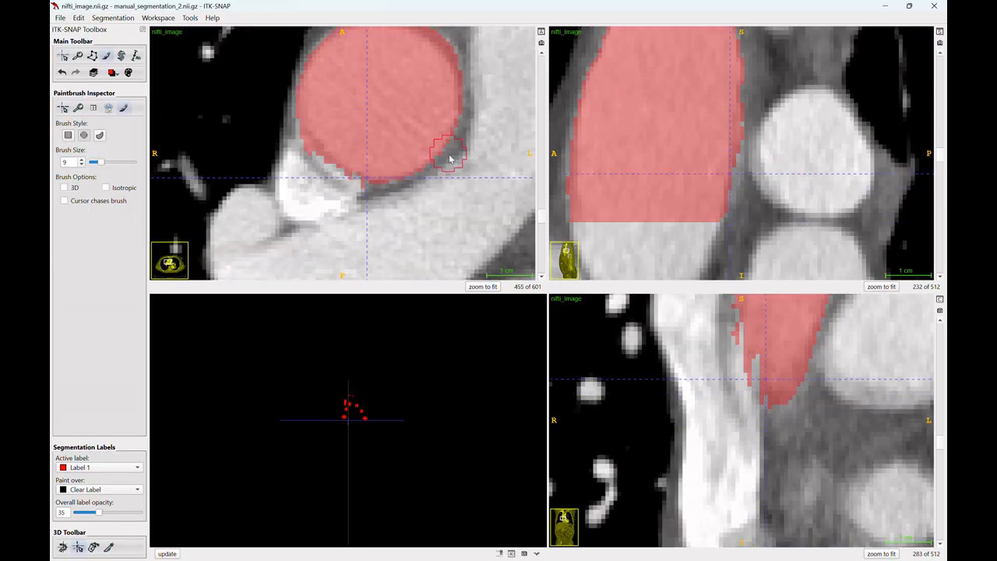
Erase the label's overflow beyond the ascending aorta toward the pulmonary artery in the axial slices
scroll(443, 133, down, 10)
scroll(440, 107, up, 6)
drag(474, 80, 404, 163)
right_click(418, 137)
Centre the views on the border between the ascending aorta and pulmonary artery, and check and clean the label there in the coronal slices
scroll(418, 137, down, 1)
key(1)
click(419, 137)
key(c)
key(4)
key(s)
key(s)
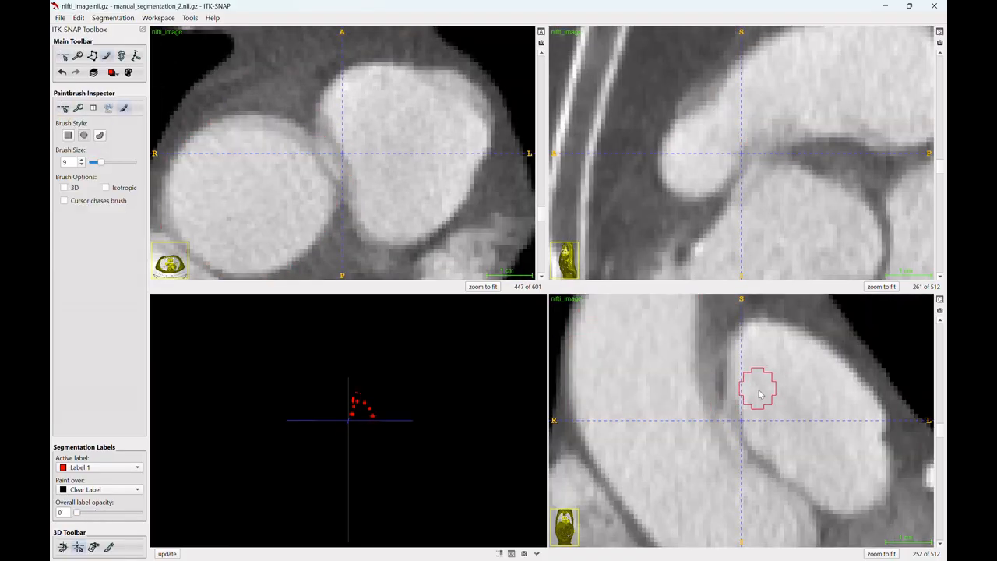
scroll(797, 388, down, 3)
scroll(736, 382, up, 4)
scroll(736, 385, up, 12)
scroll(321, 159, down, 2)
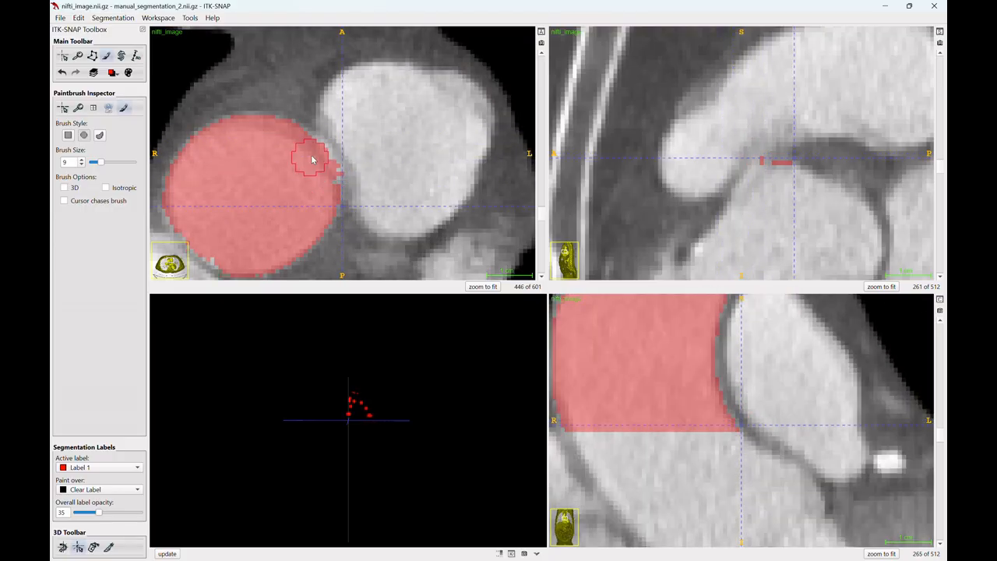
scroll(338, 169, down, 2)
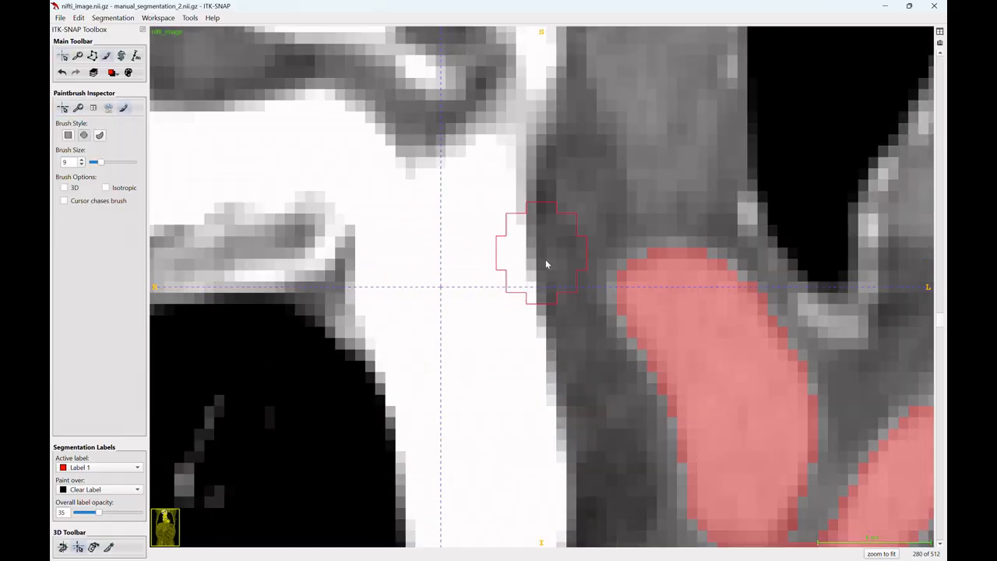
Erase the leak into the vein beside the upper arch branches in the coronal slices around 297 and axial slices 540 to 547
scroll(546, 265, up, 13)
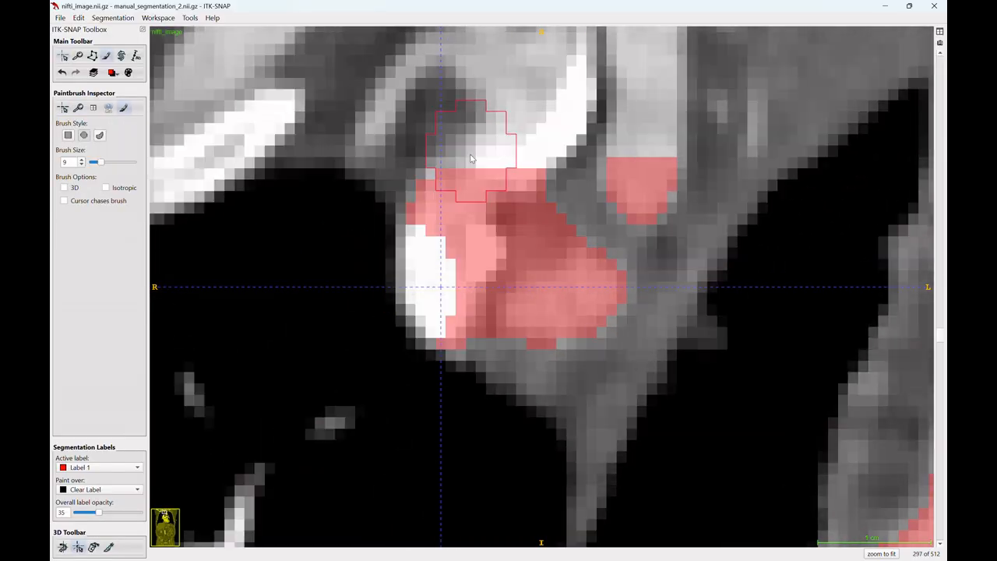
scroll(433, 183, up, 10)
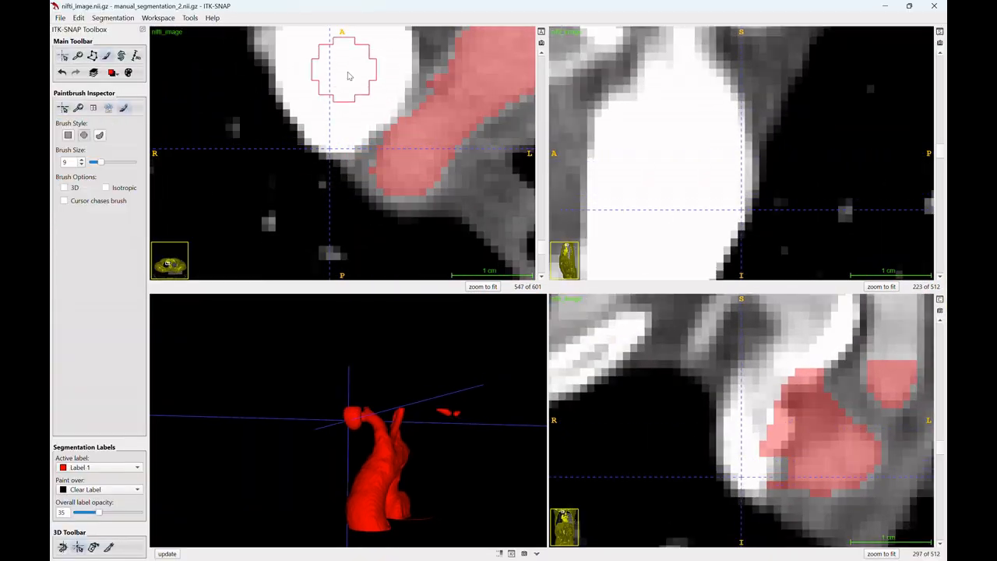
scroll(381, 82, down, 5)
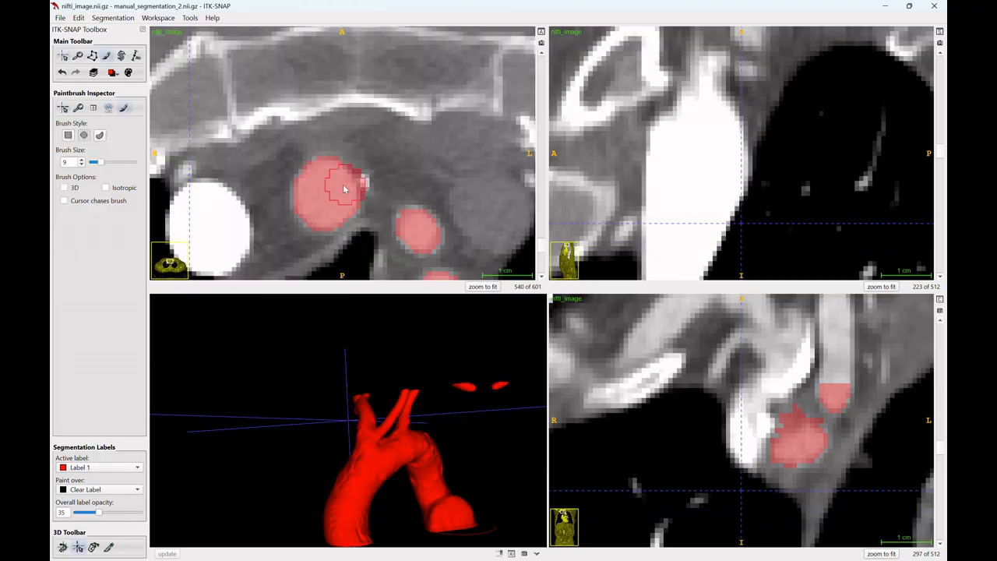
scroll(350, 182, up, 3)
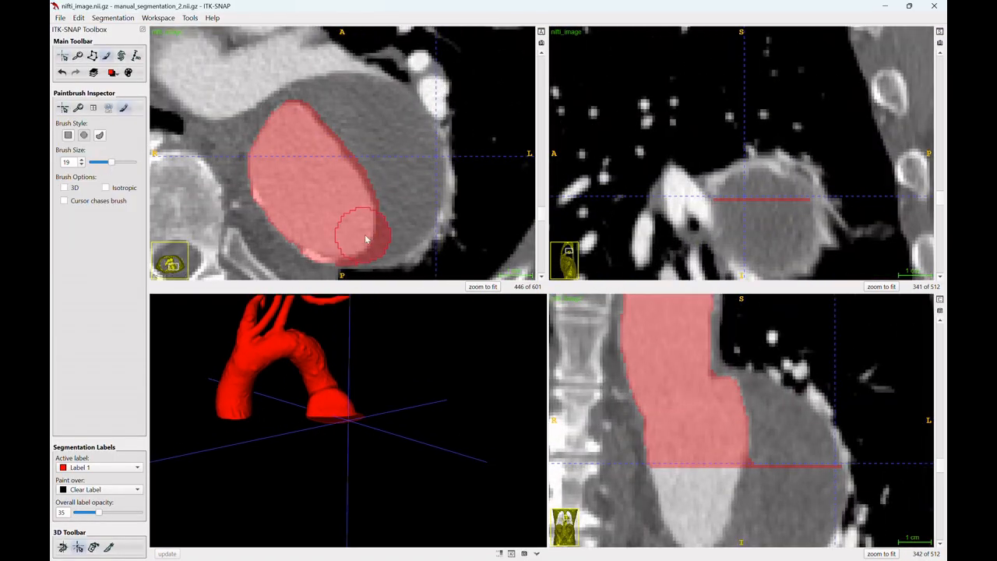
Paint the thrombus of the descending aortic aneurysm with Label 1 and a size 19 round brush in axial slices 446 to 449
scroll(357, 136, up, 1)
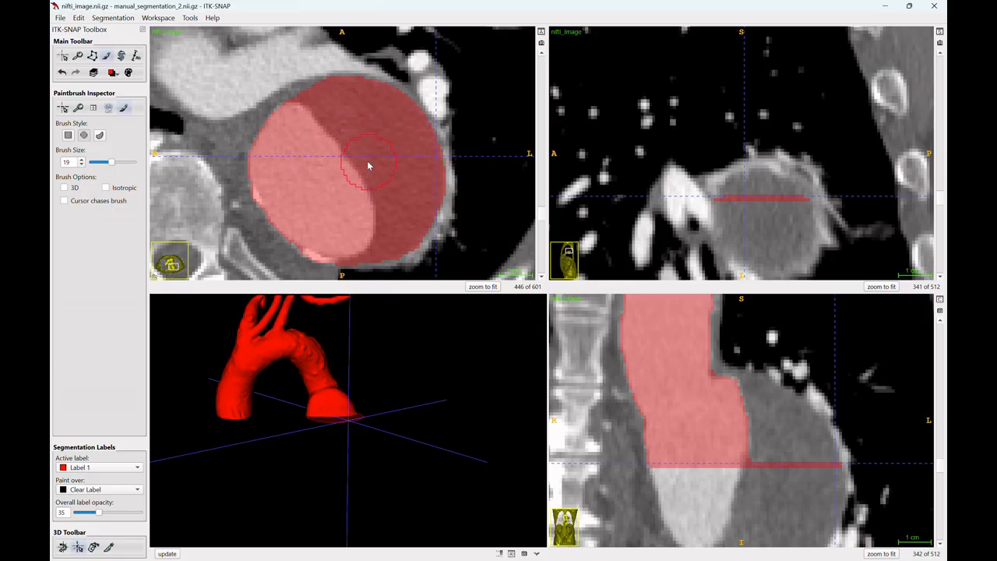
scroll(427, 173, up, 1)
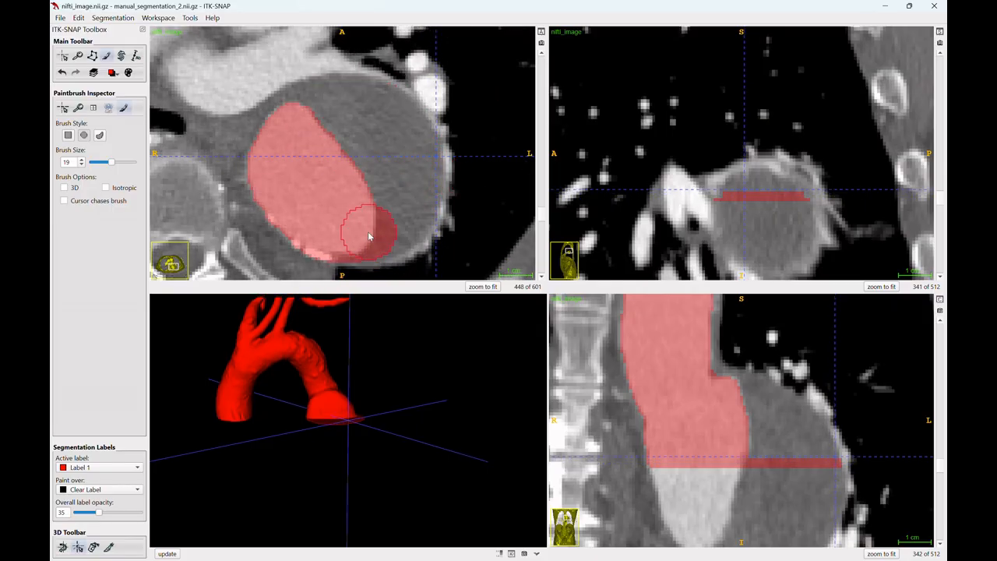
scroll(335, 152, up, 1)
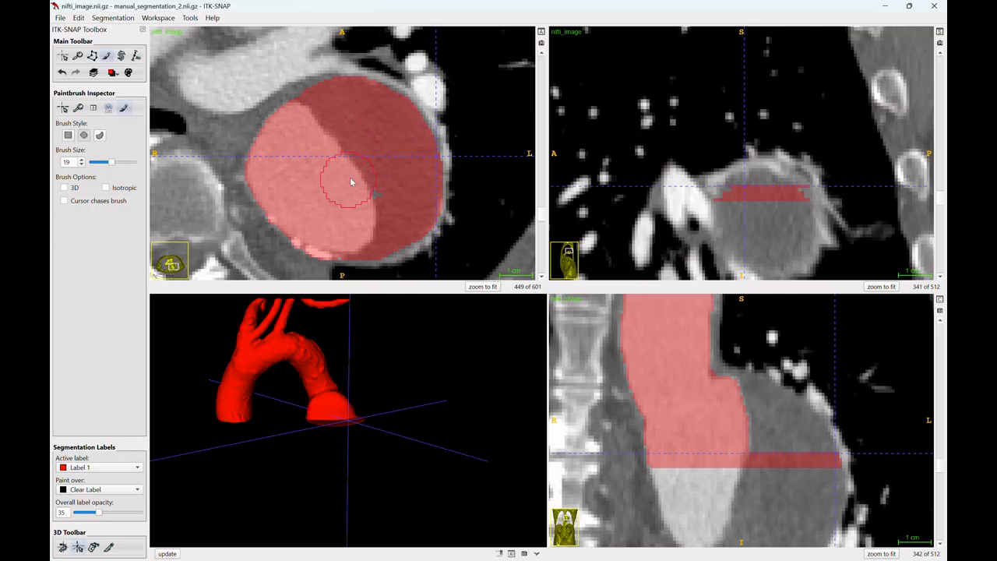
Paint the upper part of the aneurysm's thrombus in enlarged coronal slices, including 344 and 339, with a size 14 round brush
key(c)
click(729, 411)
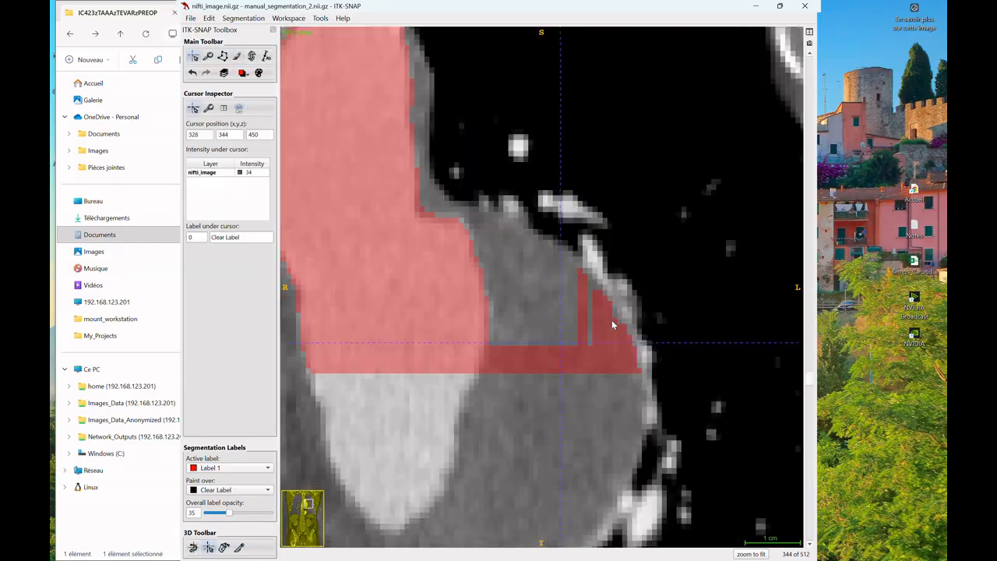
scroll(577, 320, down, 17)
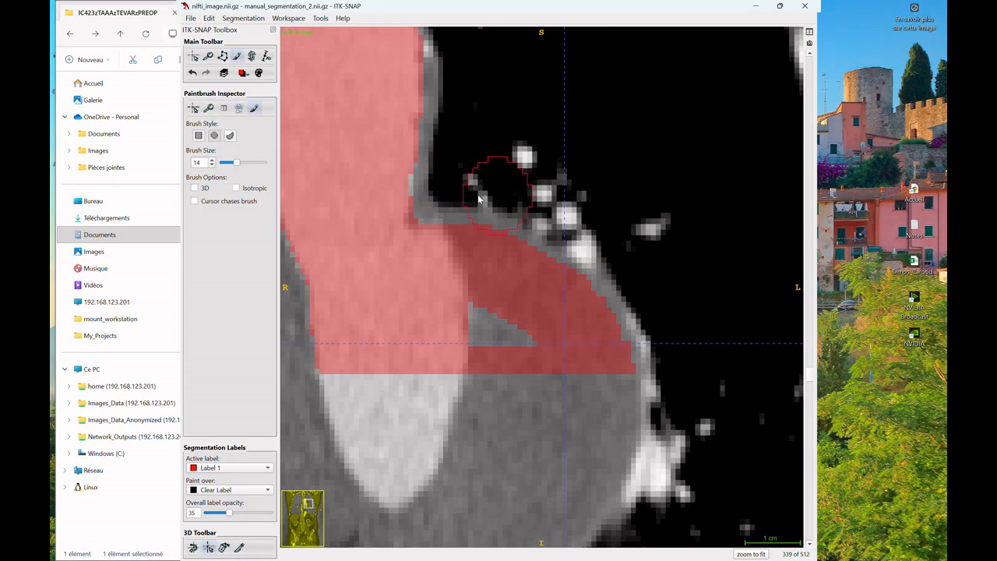
scroll(642, 257, up, 20)
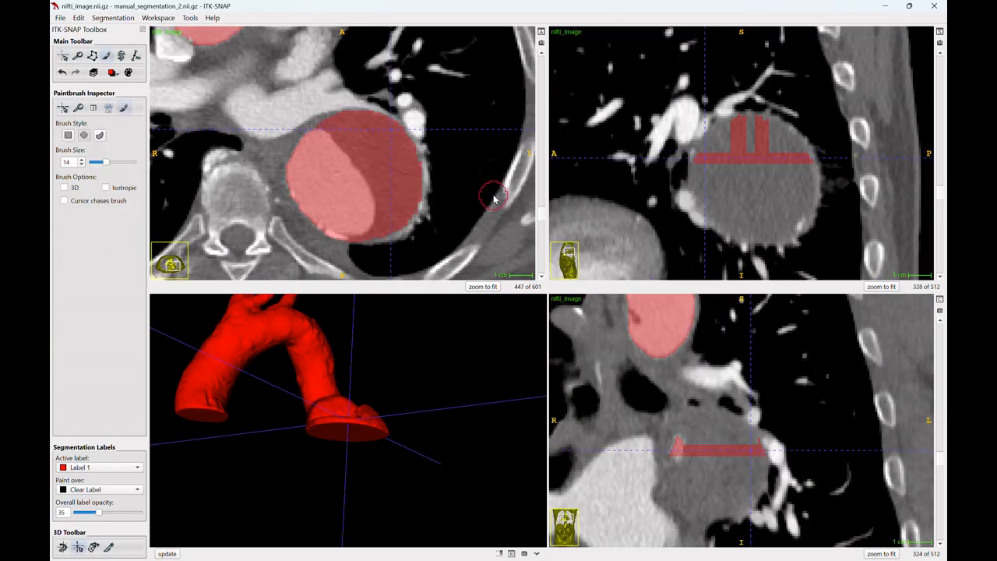
Fill the gaps in the aneurysm's thrombus label slice by slice in axial slices 450 to 464, using the size 14 brush
scroll(493, 198, up, 3)
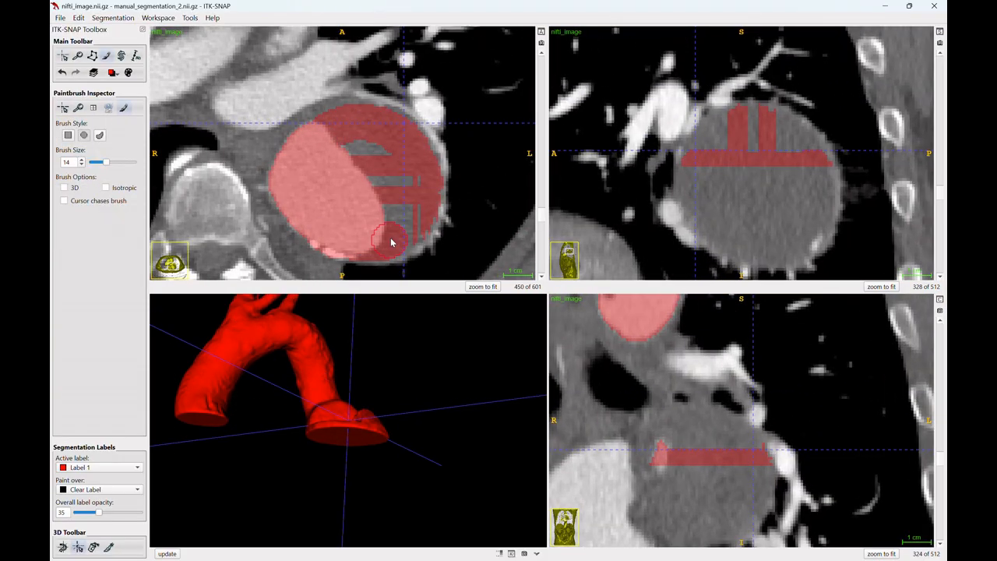
scroll(367, 247, up, 1)
scroll(367, 237, up, 1)
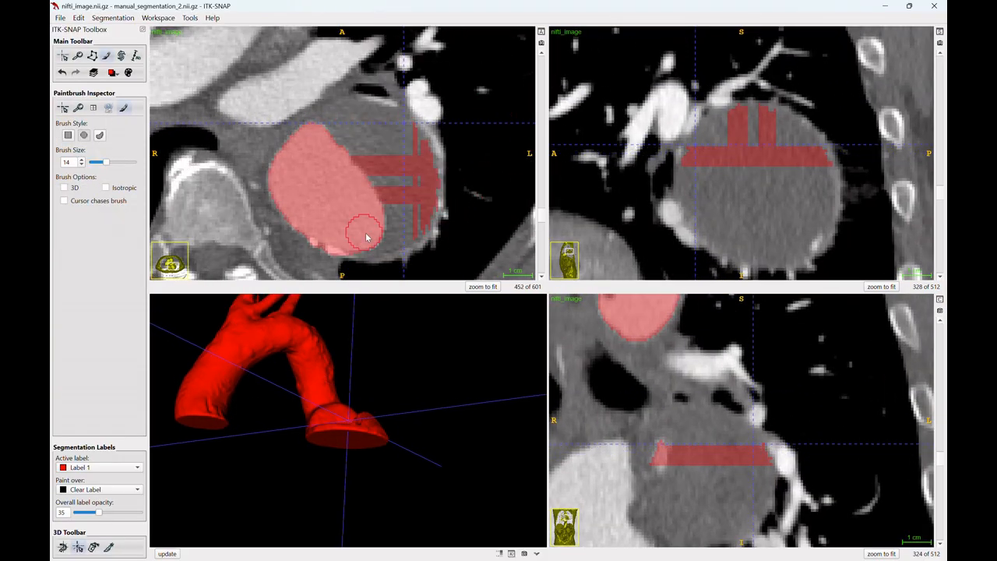
scroll(372, 245, up, 1)
scroll(384, 157, up, 1)
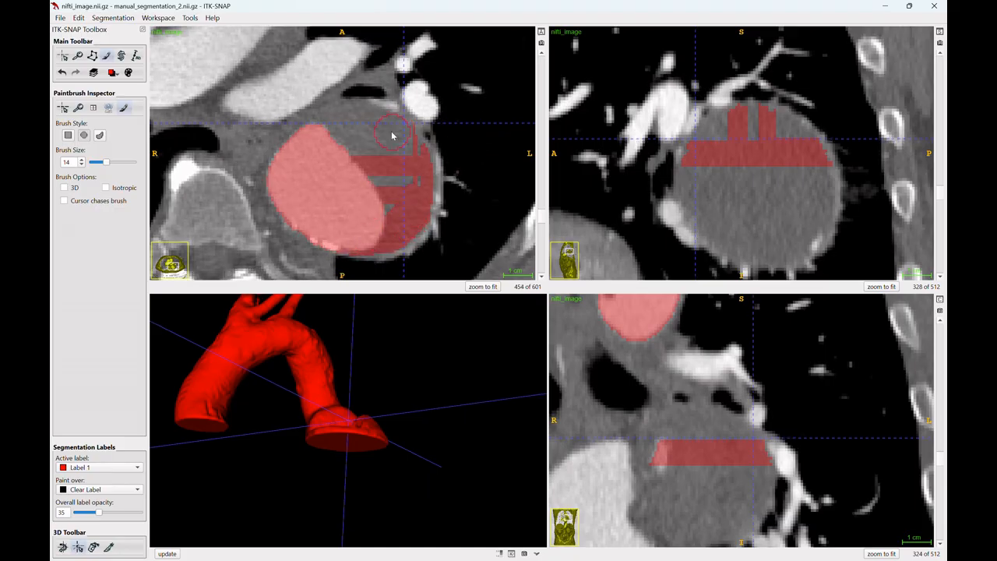
scroll(364, 127, up, 1)
scroll(410, 170, up, 1)
scroll(374, 195, up, 1)
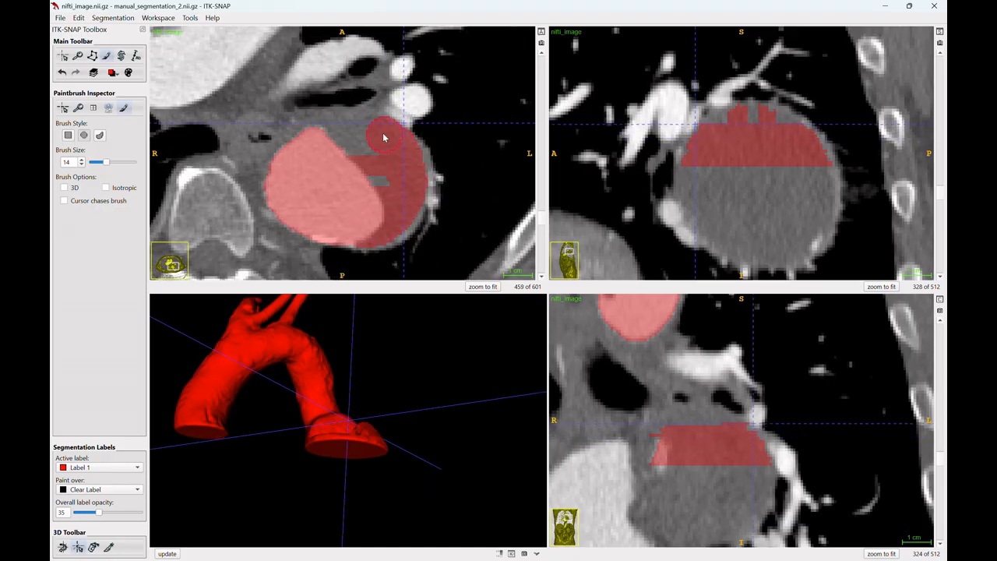
scroll(377, 196, up, 1)
scroll(377, 192, up, 2)
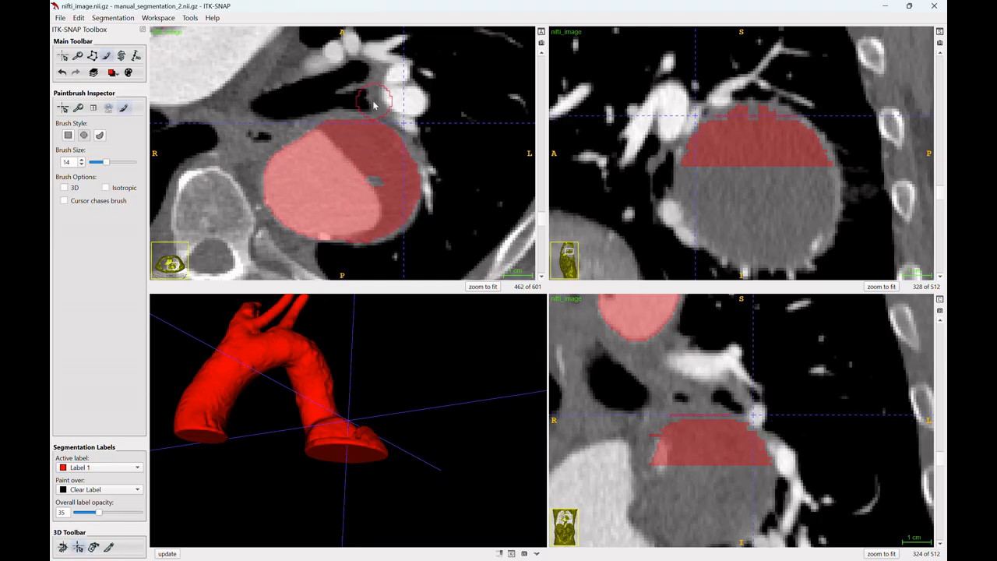
scroll(373, 105, up, 2)
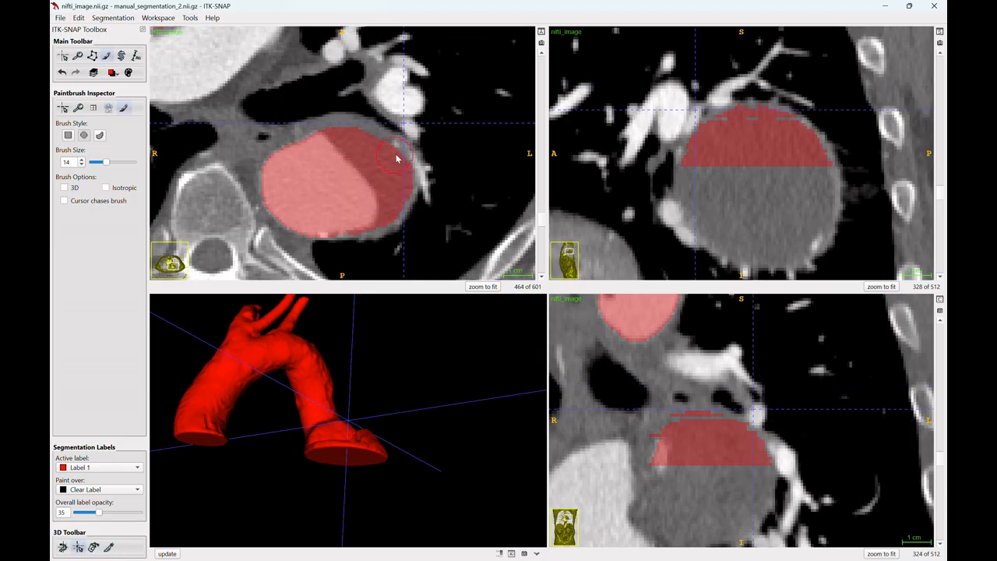
Check the aneurysm's thrombus label in enlarged coronal slices from 324 to 364 and in the 3D model
scroll(381, 181, down, 14)
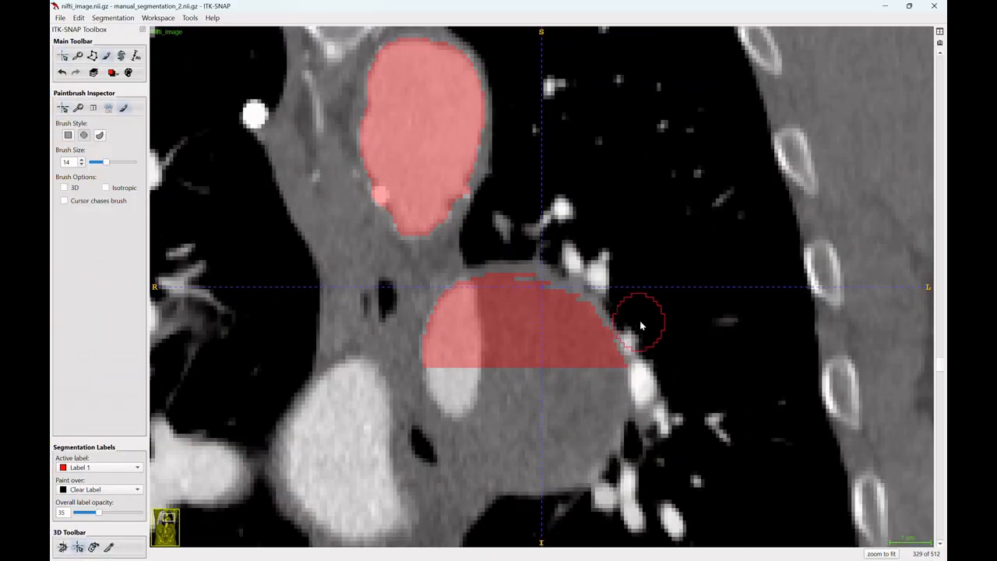
scroll(639, 322, down, 7)
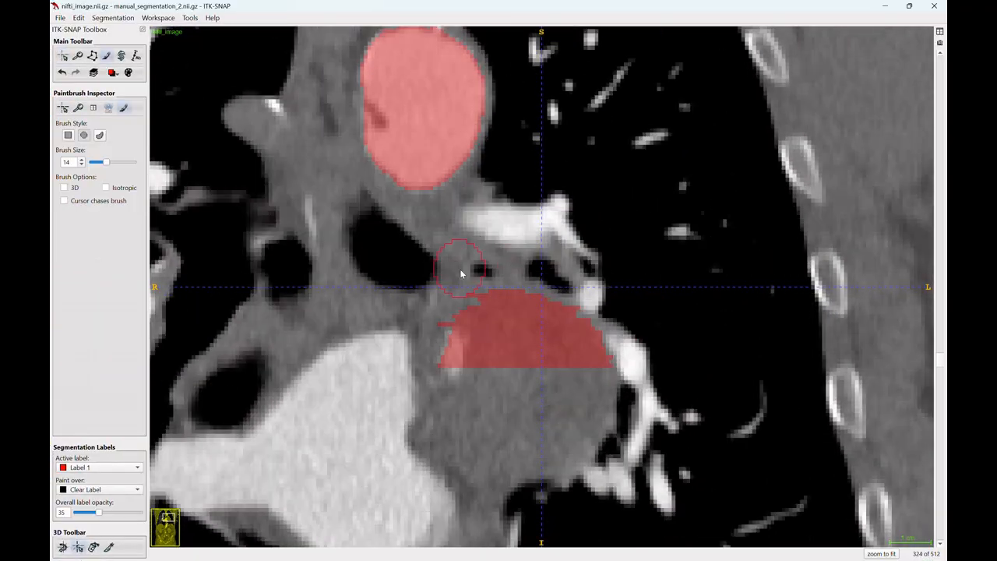
scroll(594, 285, up, 9)
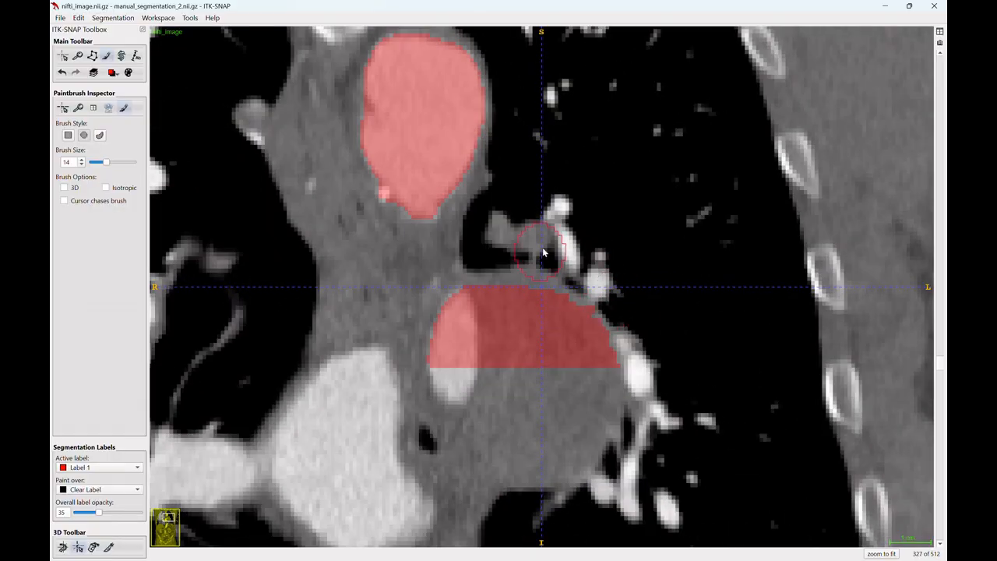
scroll(594, 285, up, 4)
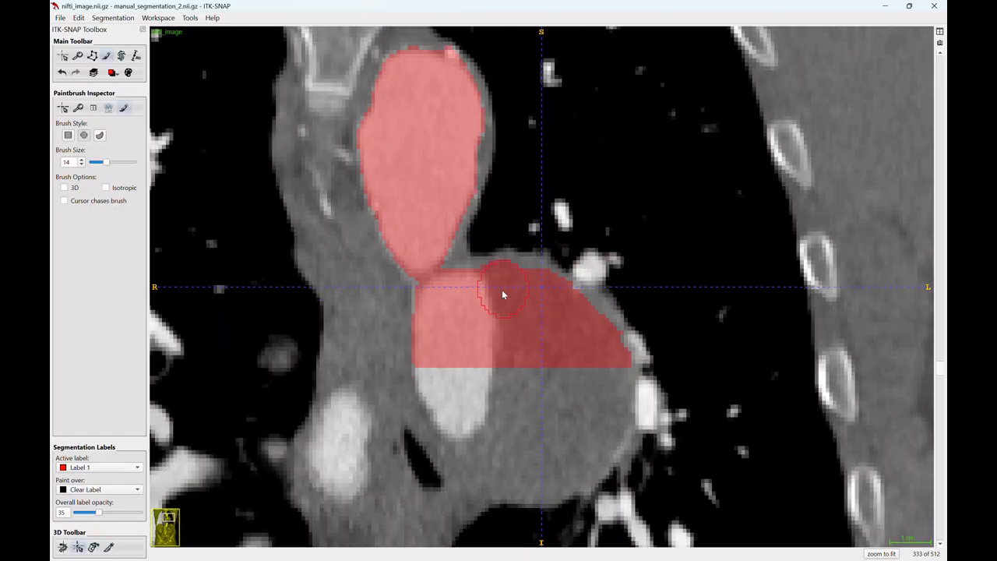
scroll(650, 317, up, 20)
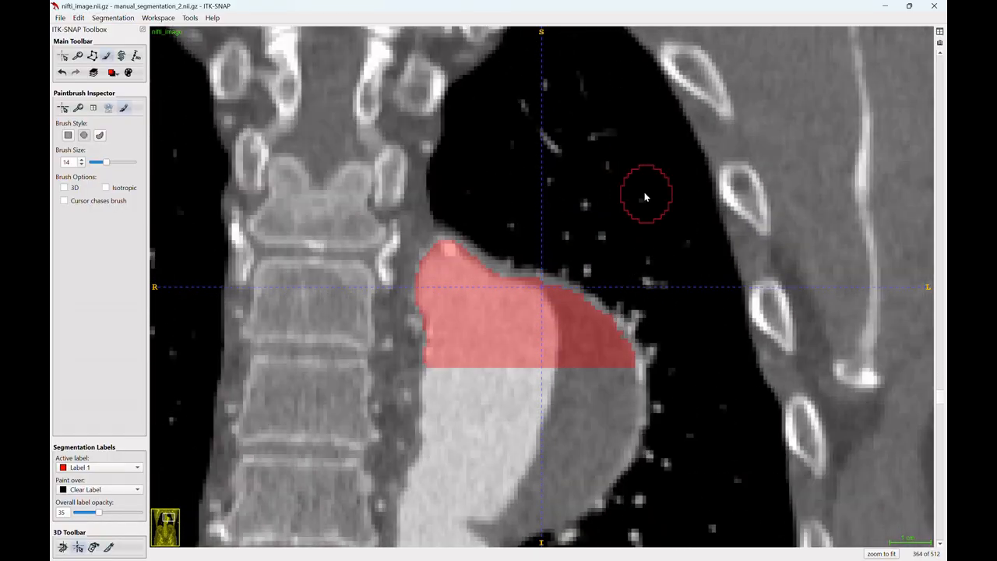
scroll(614, 200, down, 20)
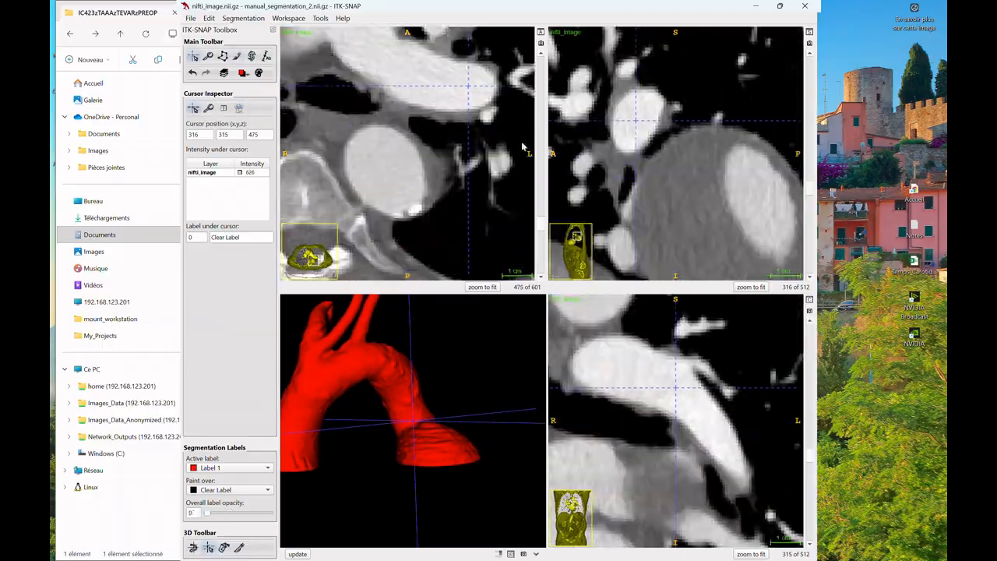
scroll(522, 127, up, 20)
key(b)
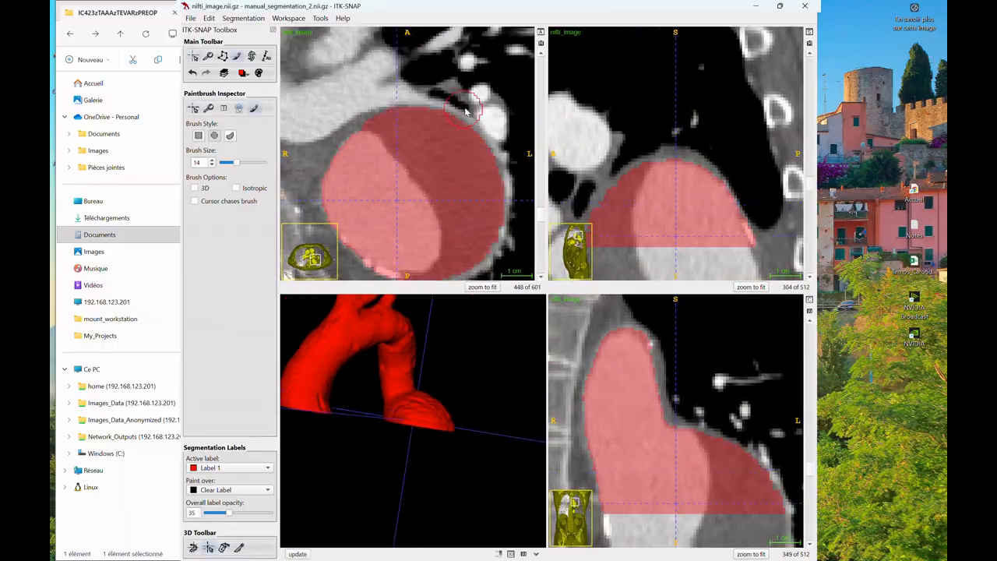
drag(390, 389, 349, 449)
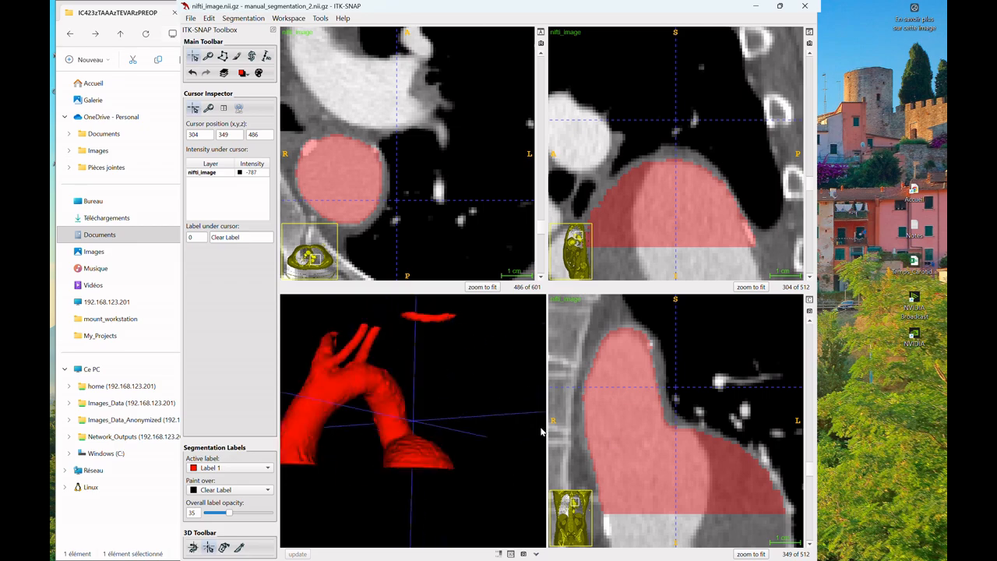
Fit a 133 × 136 × 30 auto-segmentation region around the aortic arch at position 185, 224, 502 and evolve the contour from the current segmentation
key(s)
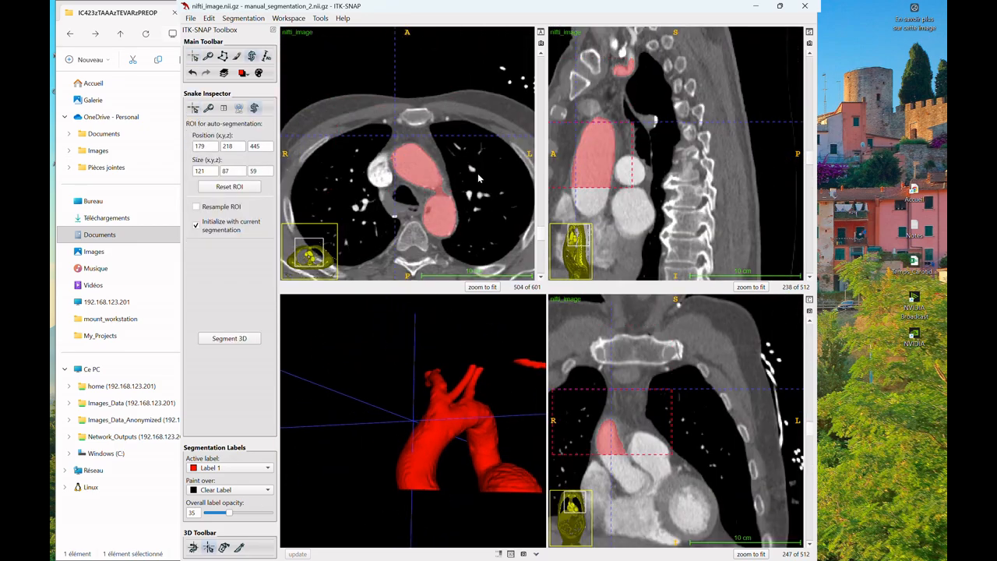
scroll(479, 178, down, 10)
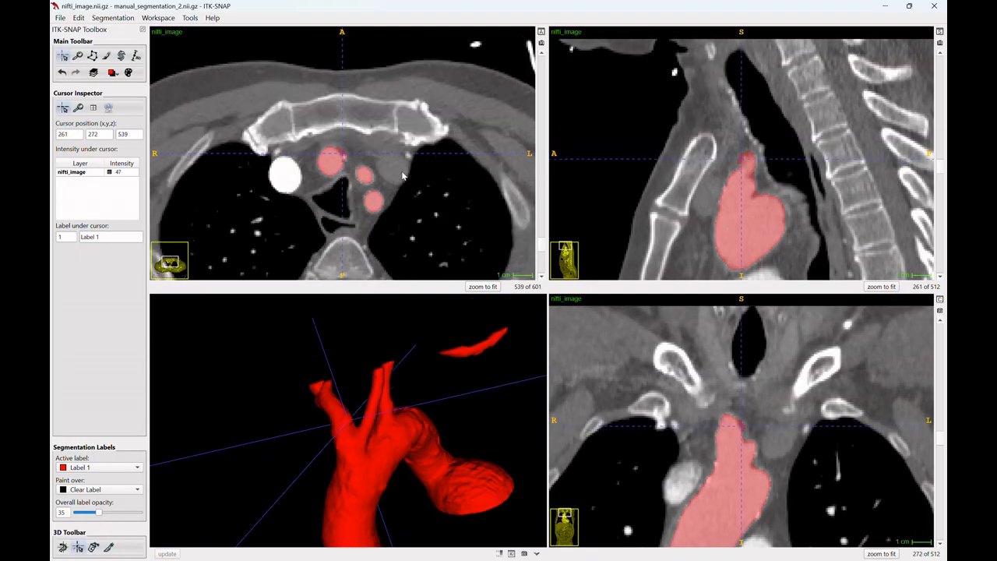
scroll(403, 202, down, 8)
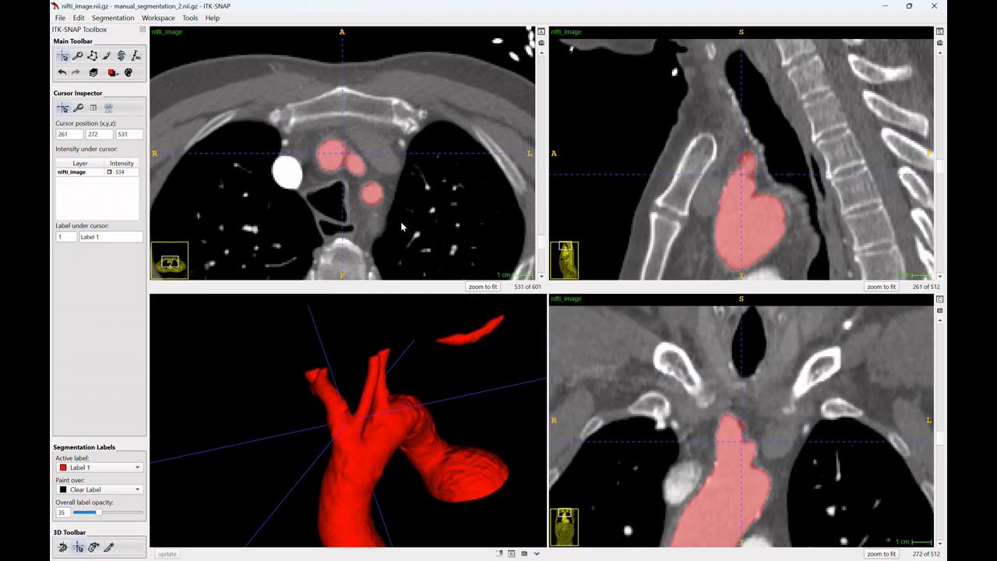
drag(758, 199, 757, 190)
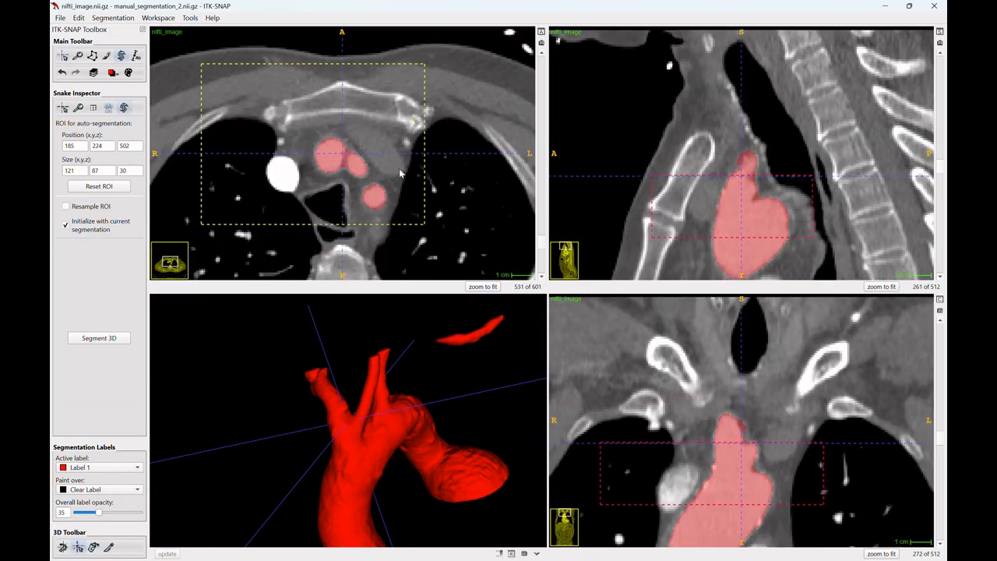
scroll(402, 181, down, 6)
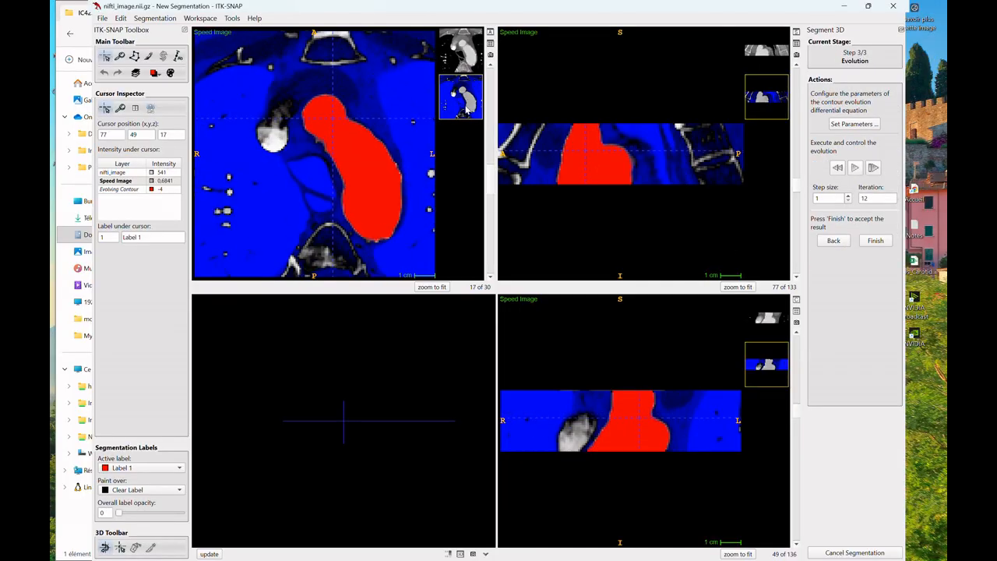
scroll(466, 109, up, 1)
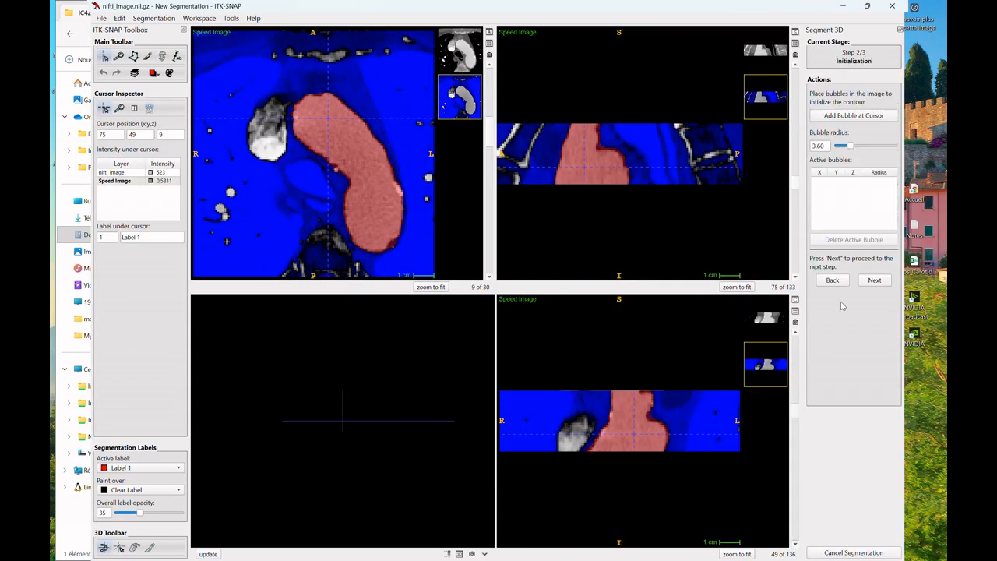
click(874, 281)
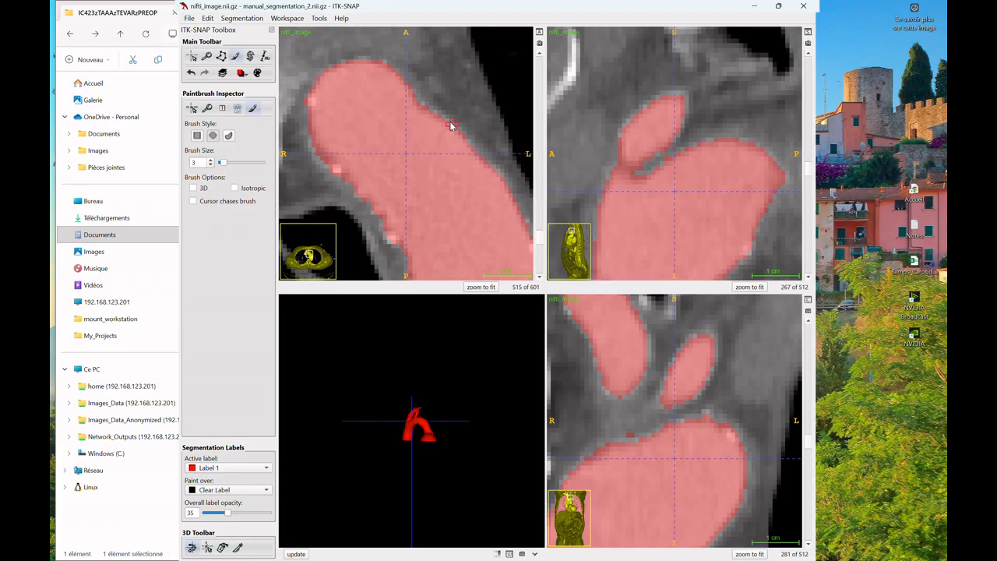
Rerun the 3D segmentation on the same arch region and accept its result
scroll(360, 106, up, 16)
scroll(413, 120, up, 1)
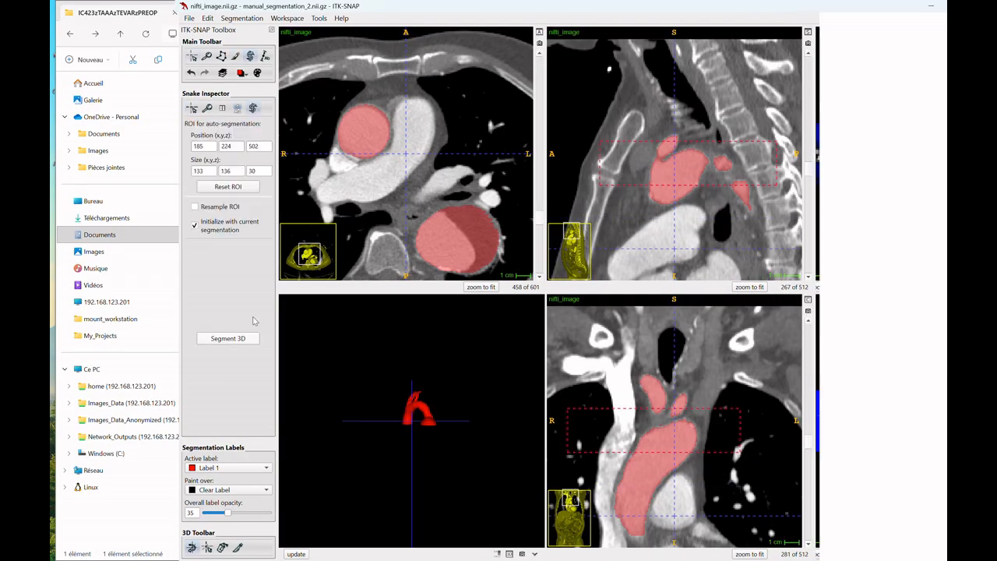
click(874, 240)
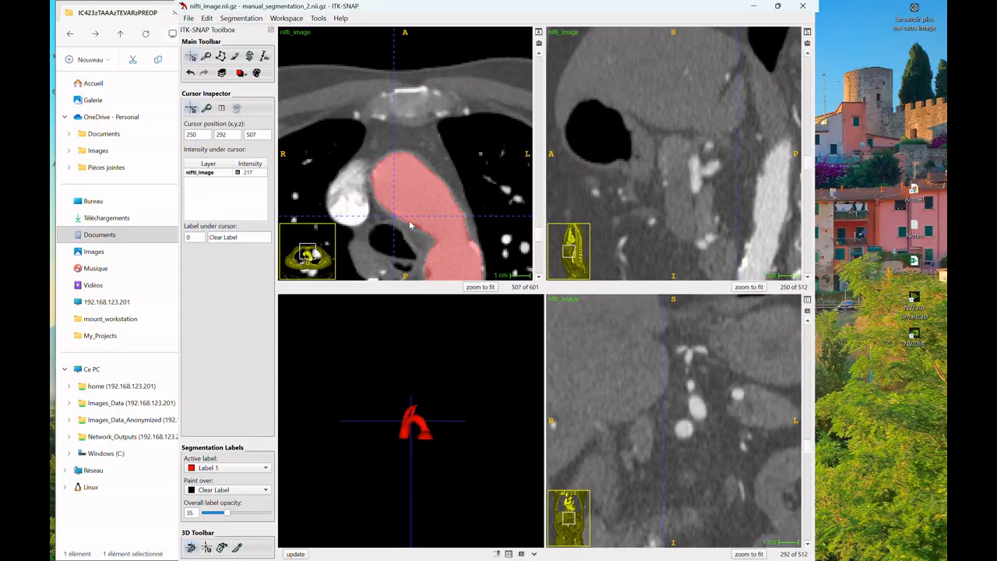
Examine the label of the arch and its branch origins in axial slices 507 to 530
scroll(436, 209, up, 20)
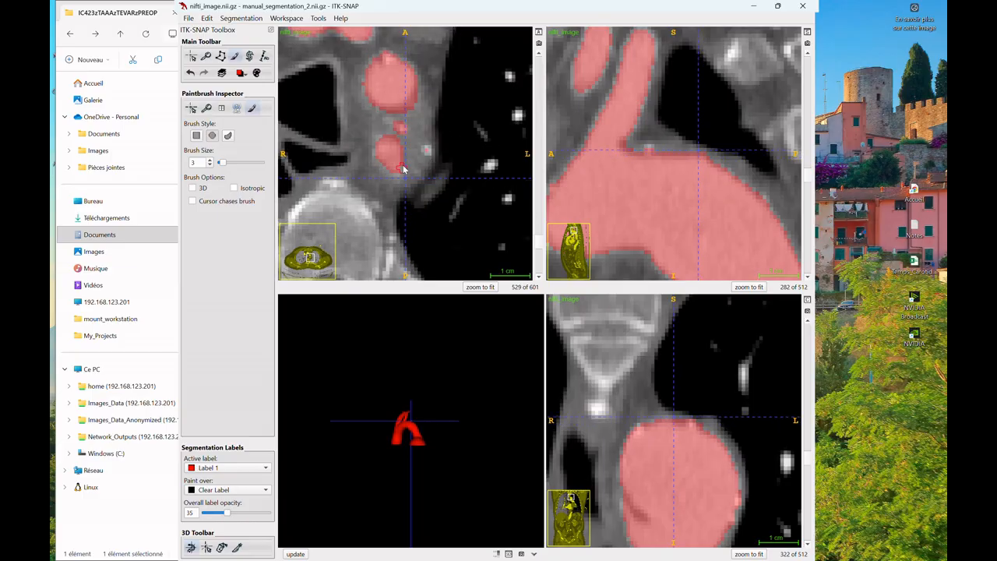
scroll(403, 134, down, 5)
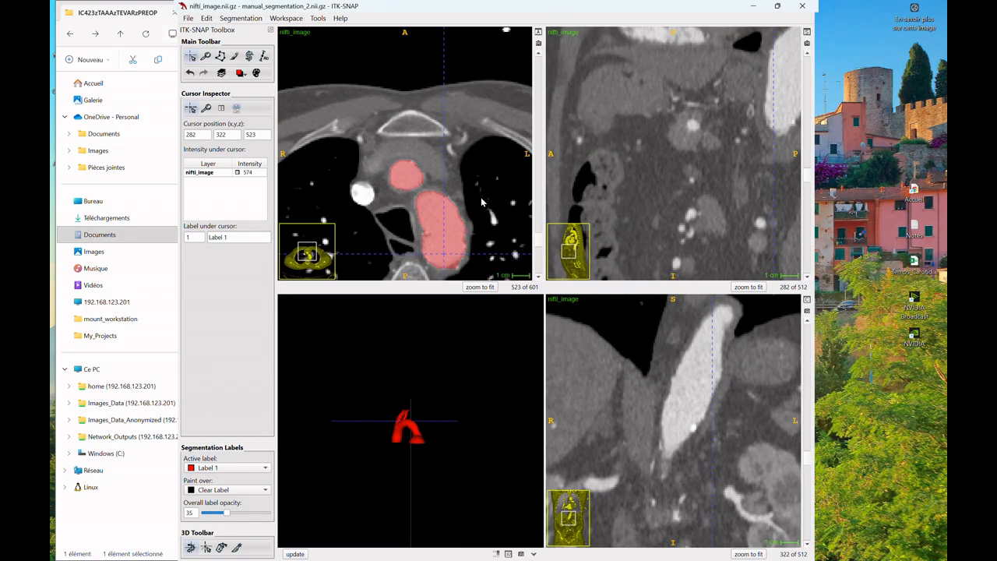
scroll(466, 224, down, 20)
drag(466, 223, 457, 175)
scroll(464, 249, up, 20)
scroll(459, 175, up, 7)
Move the auto-segmentation region onto the descending aorta and aneurysm, at position 202, 301, 445 with size 178 × 97 × 53
click(249, 56)
drag(420, 66, 423, 100)
scroll(422, 100, up, 3)
drag(670, 140, 670, 183)
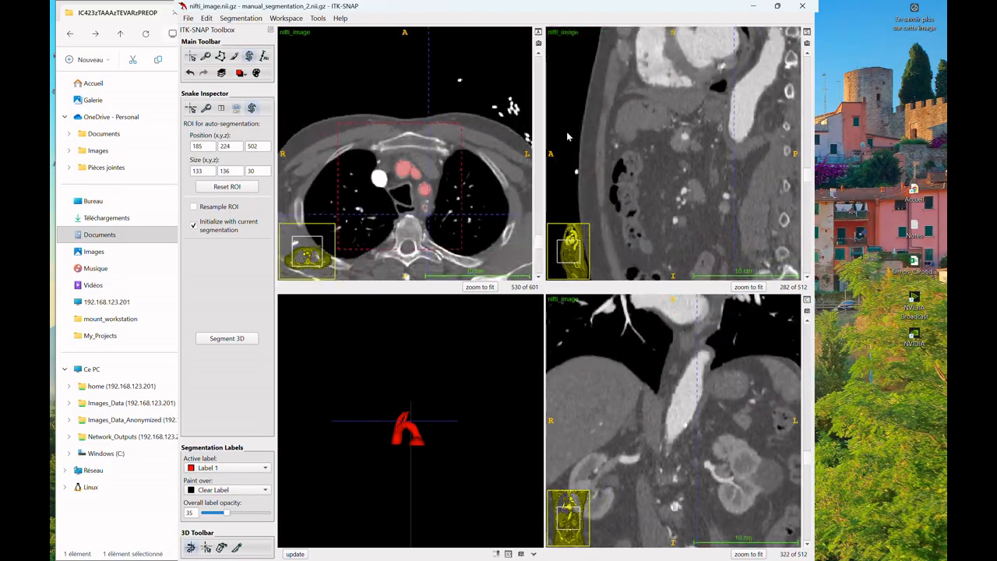
drag(670, 94, 685, 171)
scroll(491, 168, up, 20)
drag(503, 133, 454, 193)
scroll(471, 170, down, 20)
click(227, 338)
drag(333, 211, 385, 210)
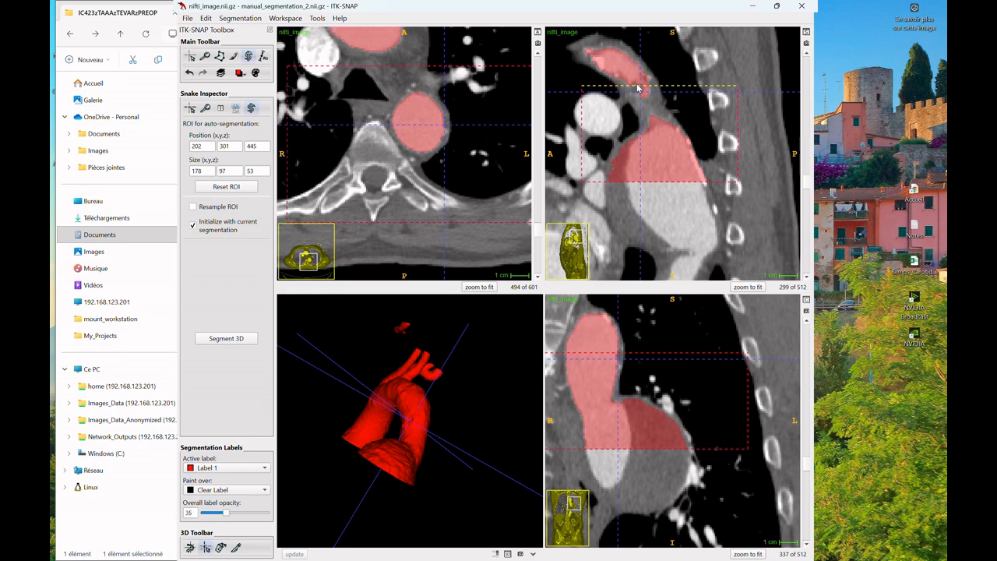
Touch up the descending aorta's outer wall with Label 1 and a size 3 round brush in axial slices between 488 and 502
click(191, 57)
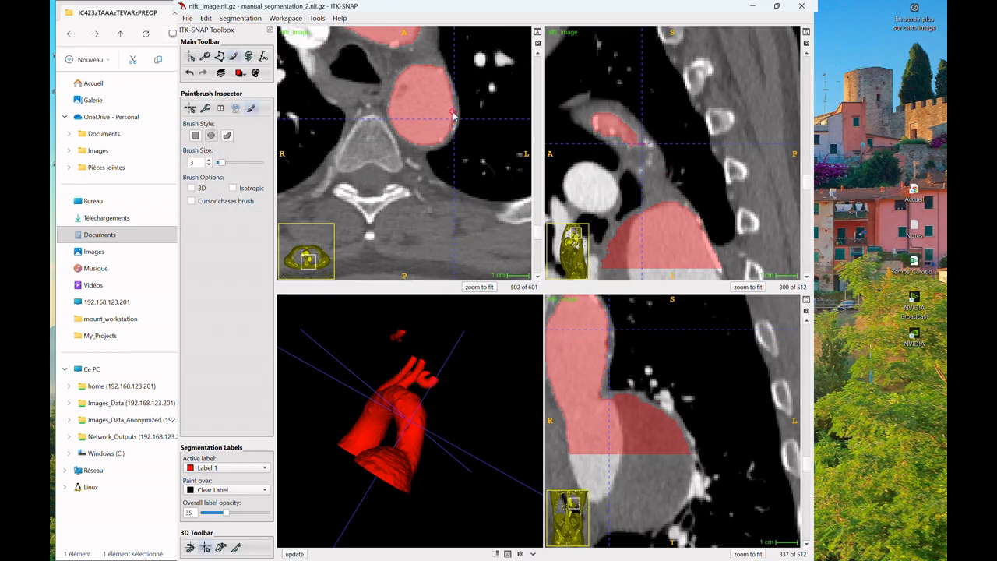
scroll(692, 154, down, 1)
key(s)
key(s)
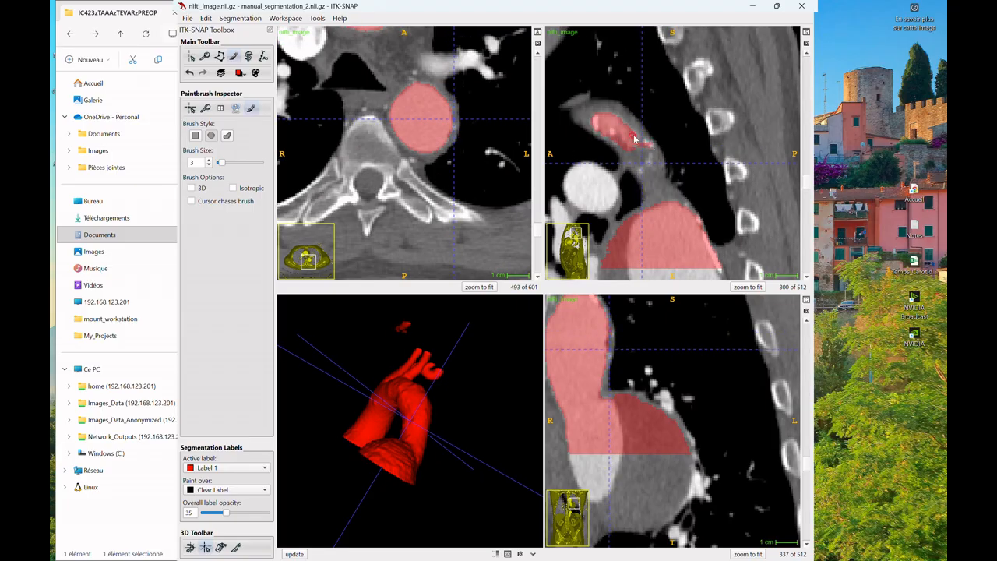
scroll(648, 150, down, 3)
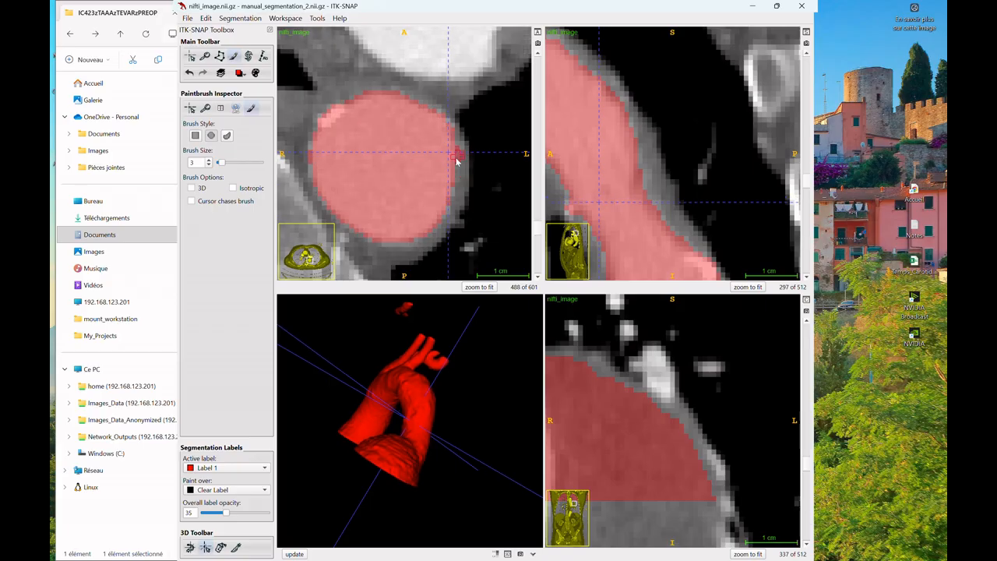
scroll(449, 139, up, 1)
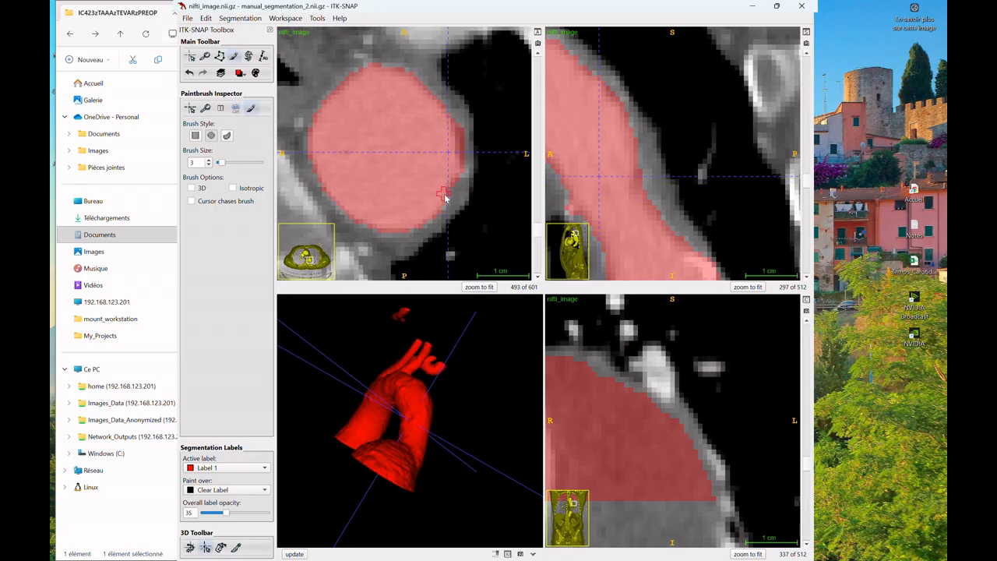
Start a 3D segmentation of the aneurysm in a region at position 202, 304, 445 with size 178 × 94 × 59
key(1)
scroll(434, 98, down, 10)
scroll(438, 102, up, 10)
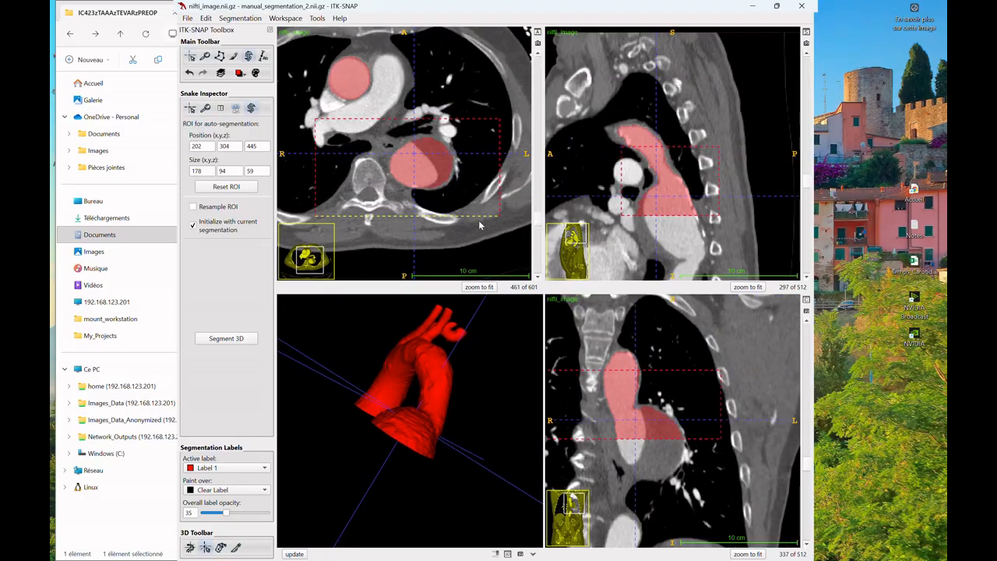
click(226, 338)
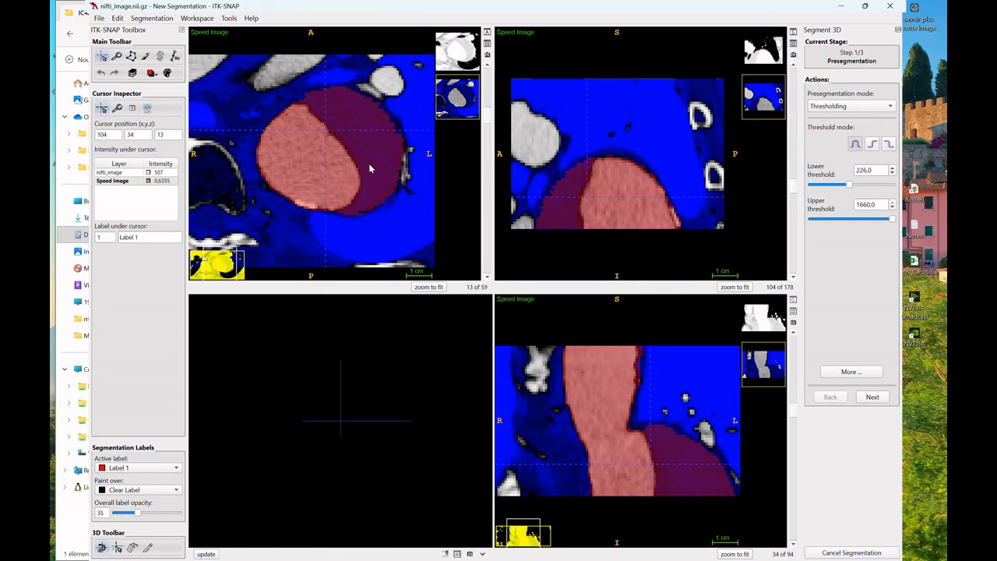
Set the lower threshold to 39, keep the upper threshold at its maximum, and initialize the aneurysm's contour with a bubble at the cursor
drag(892, 219, 859, 219)
drag(839, 185, 843, 184)
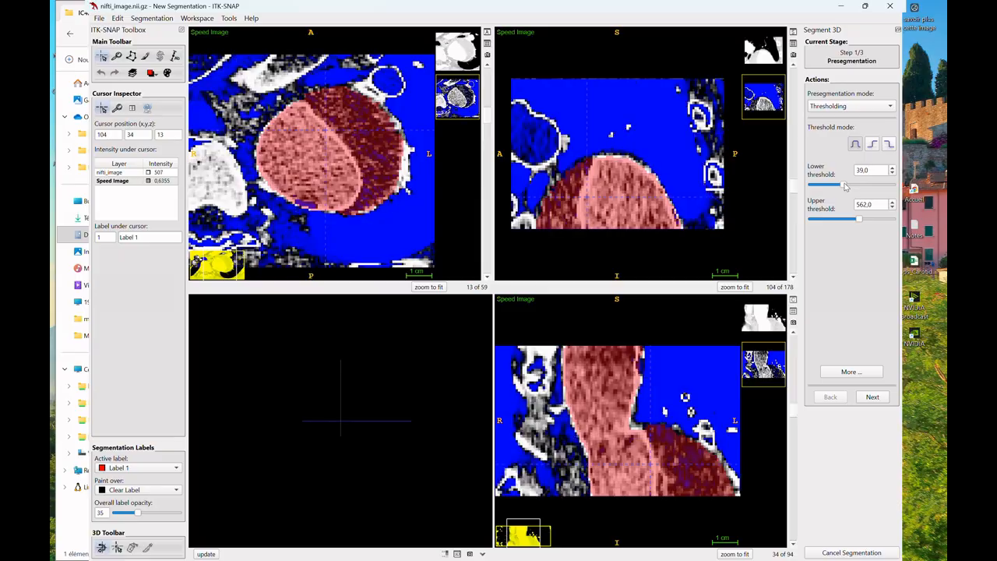
drag(859, 219, 892, 219)
scroll(655, 179, down, 20)
click(865, 117)
click(872, 281)
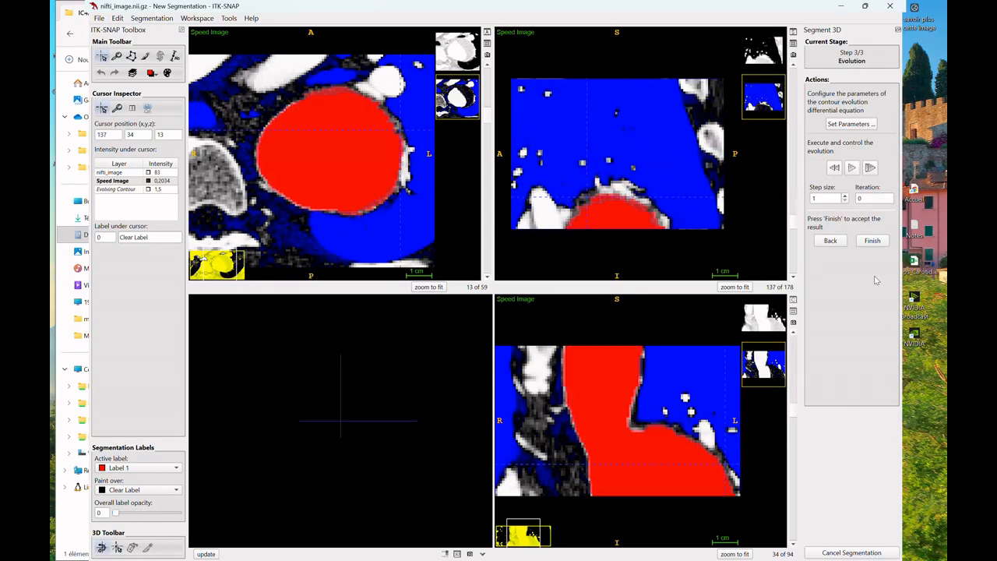
Review the contour evolution parameters and advance the evolution on the aneurysm region
click(861, 125)
click(655, 394)
click(872, 168)
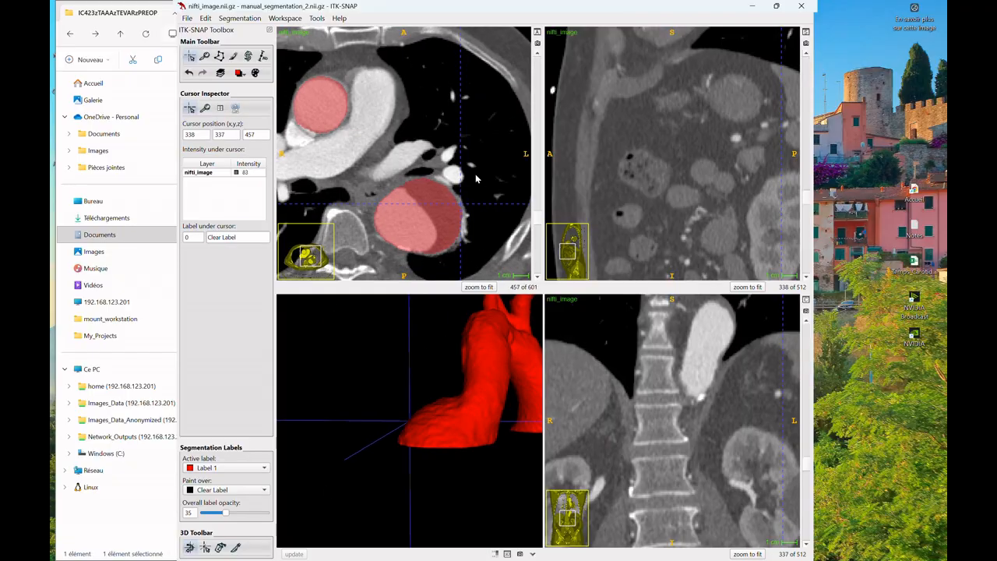
drag(476, 179, 492, 208)
scroll(492, 207, down, 13)
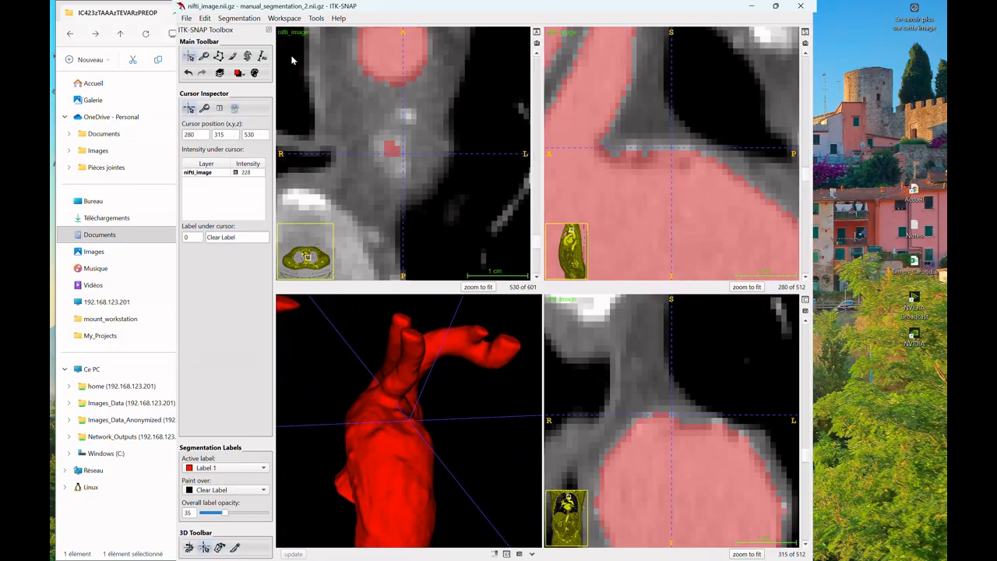
Fill the missing top of the aortic arch with Label 1 and the size 3 round brush in axial slices 529 to 531
scroll(408, 153, down, 1)
drag(404, 183, 441, 155)
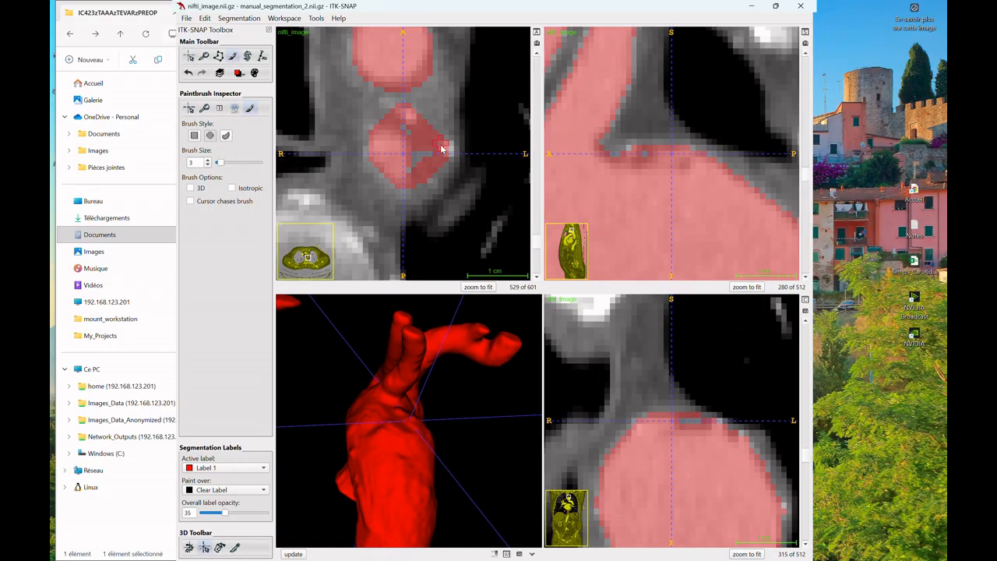
scroll(445, 149, up, 2)
scroll(465, 104, down, 4)
drag(436, 390, 500, 337)
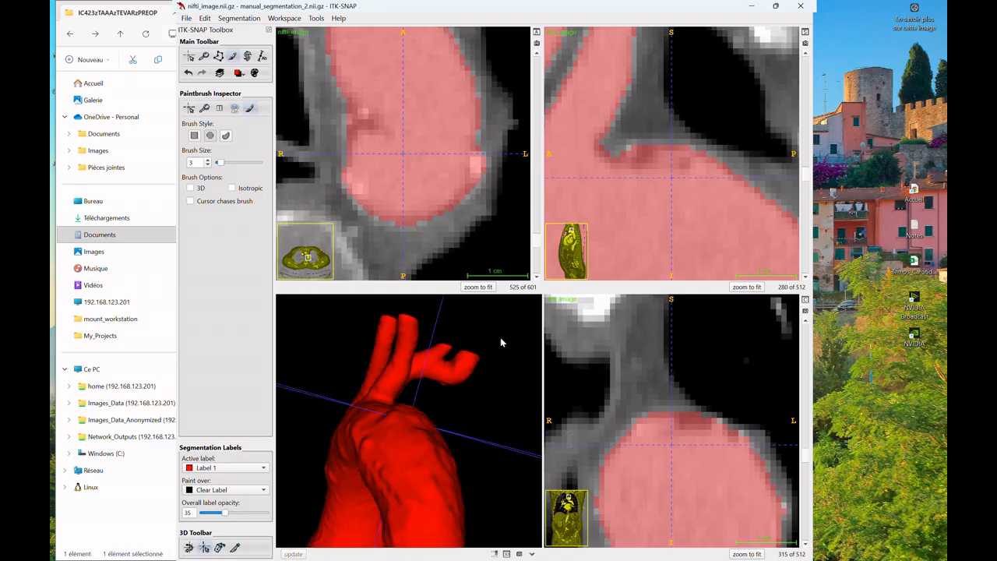
scroll(419, 141, up, 5)
scroll(451, 131, up, 1)
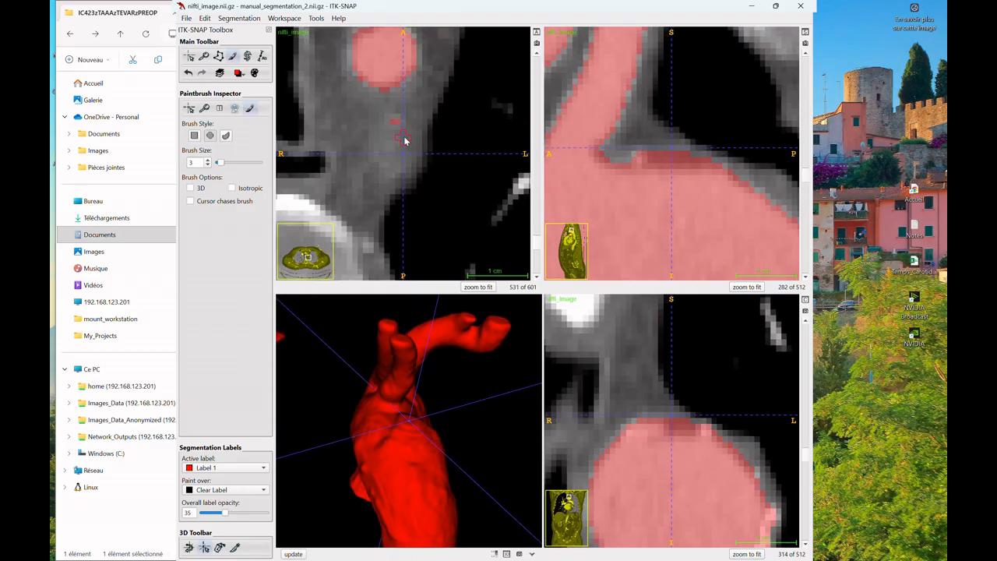
Update the 3D model and inspect the corrected arch in the model and the slices
click(293, 554)
mouse_move(413, 436)
mouse_down()
mouse_move(351, 478)
mouse_move(405, 436)
mouse_move(467, 467)
mouse_move(528, 451)
mouse_move(436, 436)
mouse_up()
scroll(425, 149, up, 5)
scroll(461, 191, down, 10)
click(190, 56)
scroll(426, 169, up, 4)
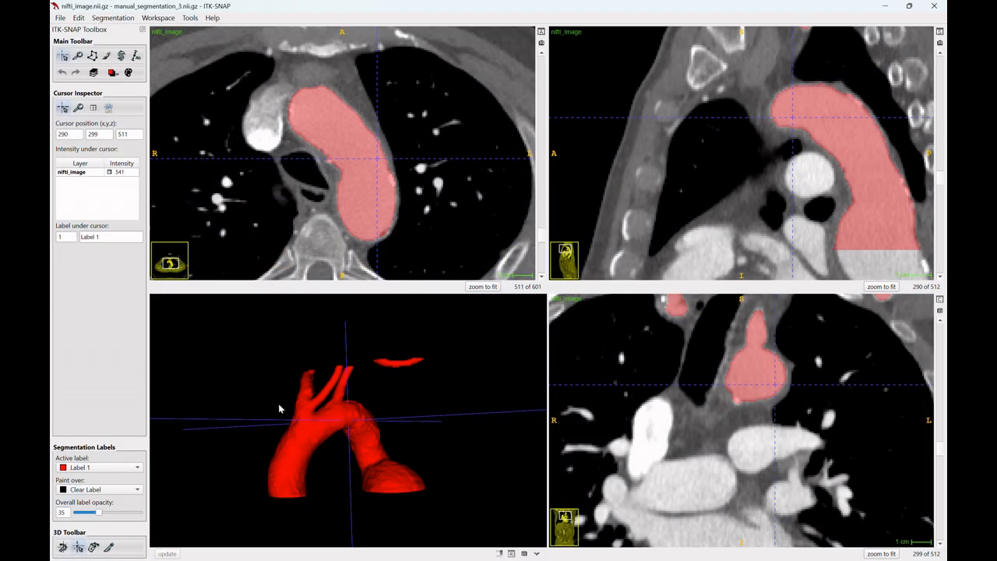
Place a 3D scalpel cut plane beside the aorta model so that all vessels lie on one side of it
drag(278, 408, 362, 497)
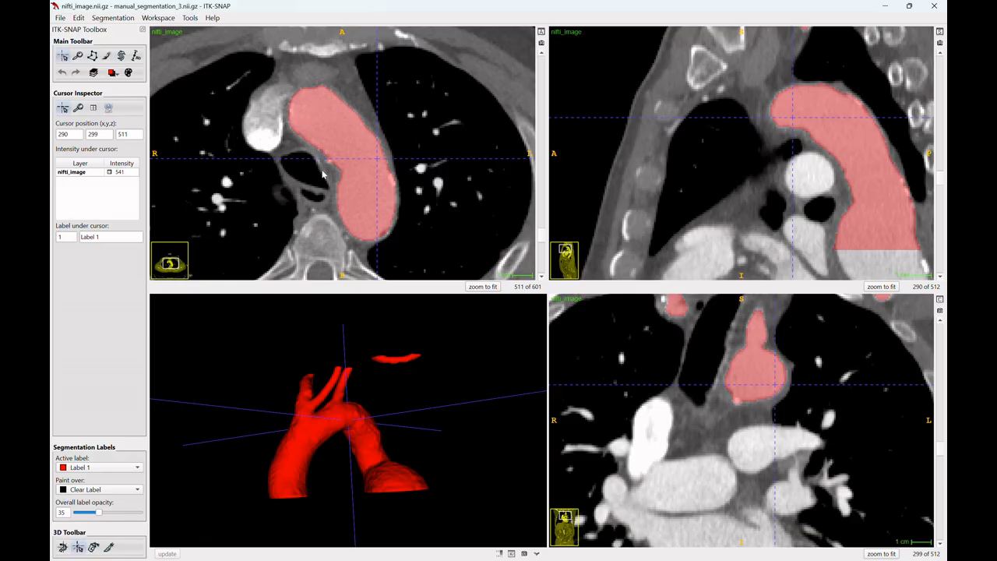
drag(325, 184, 362, 364)
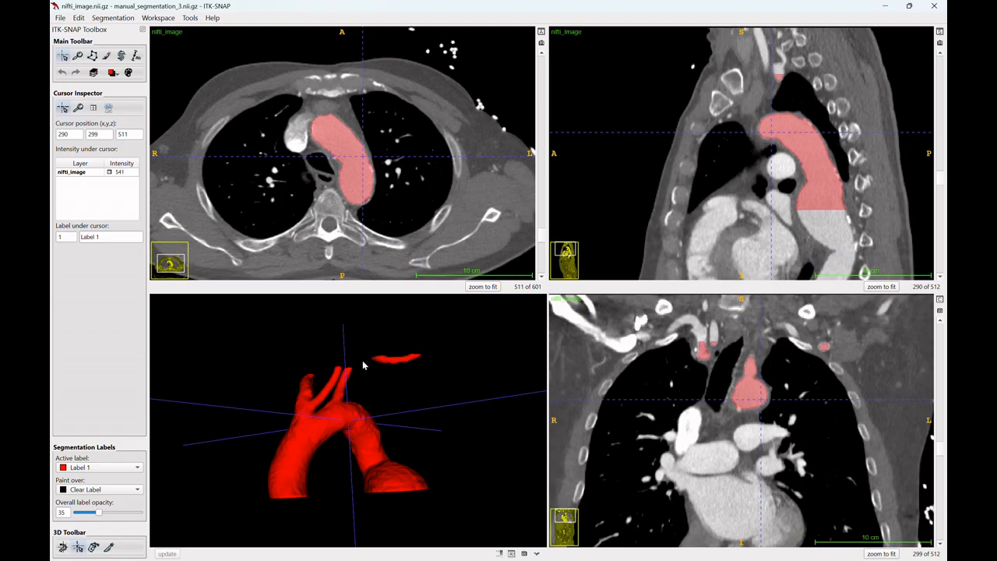
drag(337, 466, 280, 305)
click(109, 547)
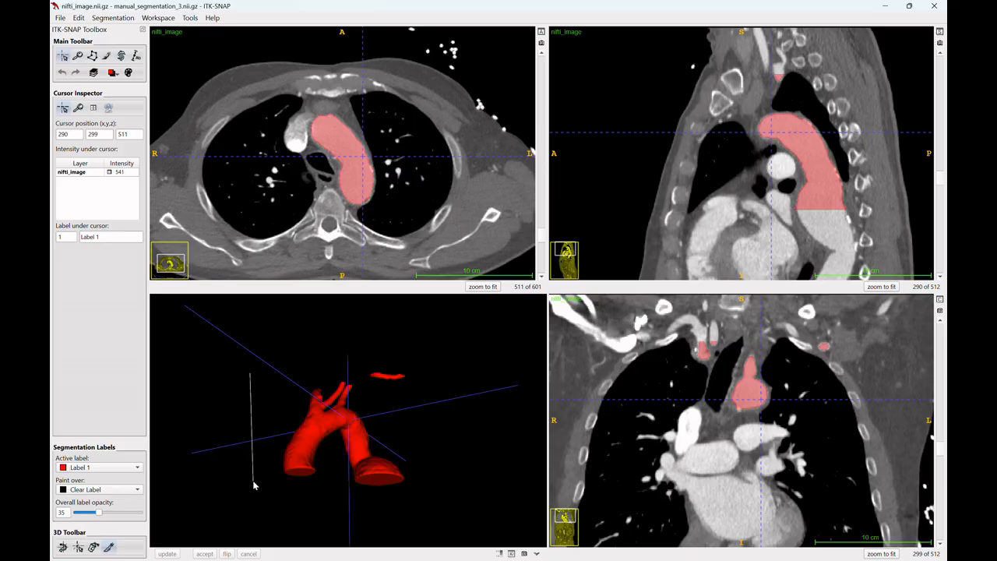
drag(253, 486, 253, 485)
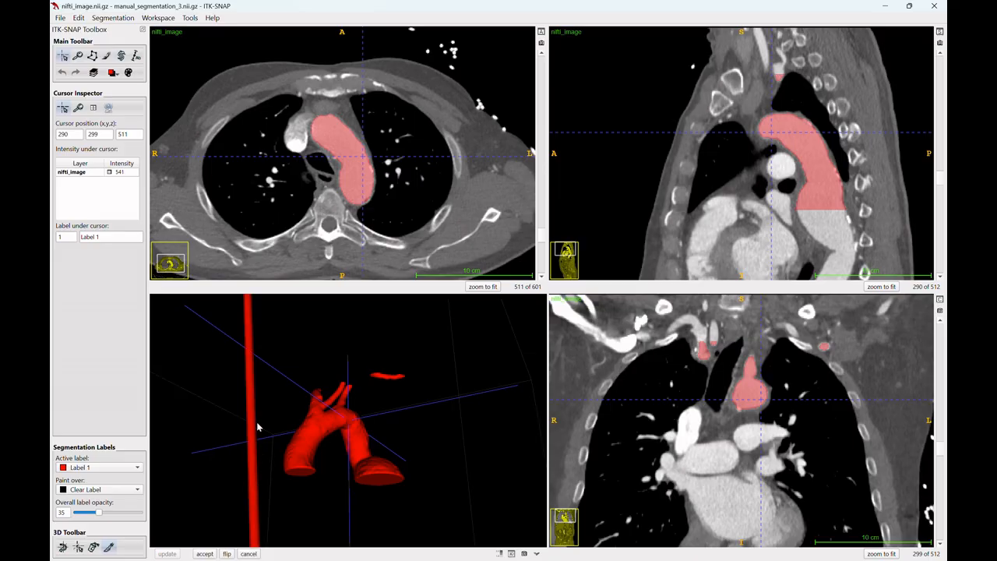
drag(249, 446, 251, 501)
drag(247, 444, 239, 466)
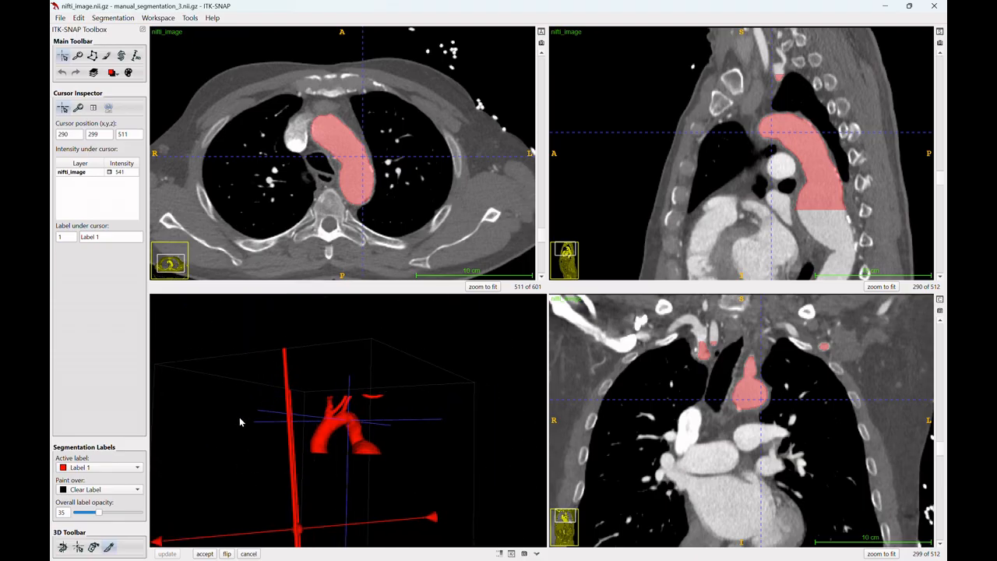
Relabel the entire segmented aorta with Label 2, painting over Label 1, by accepting the scalpel cut, and update the 3D model
click(112, 468)
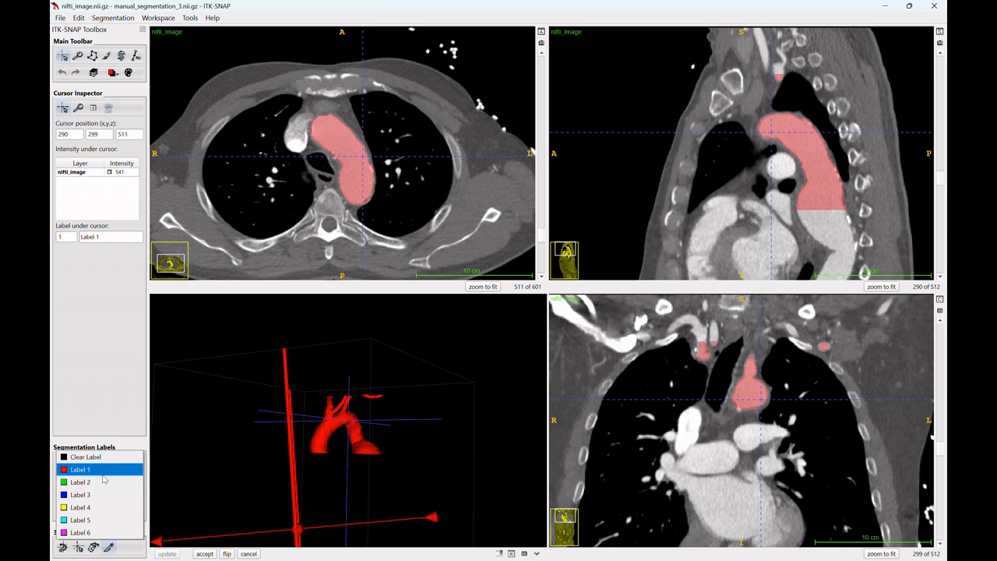
click(103, 474)
click(103, 472)
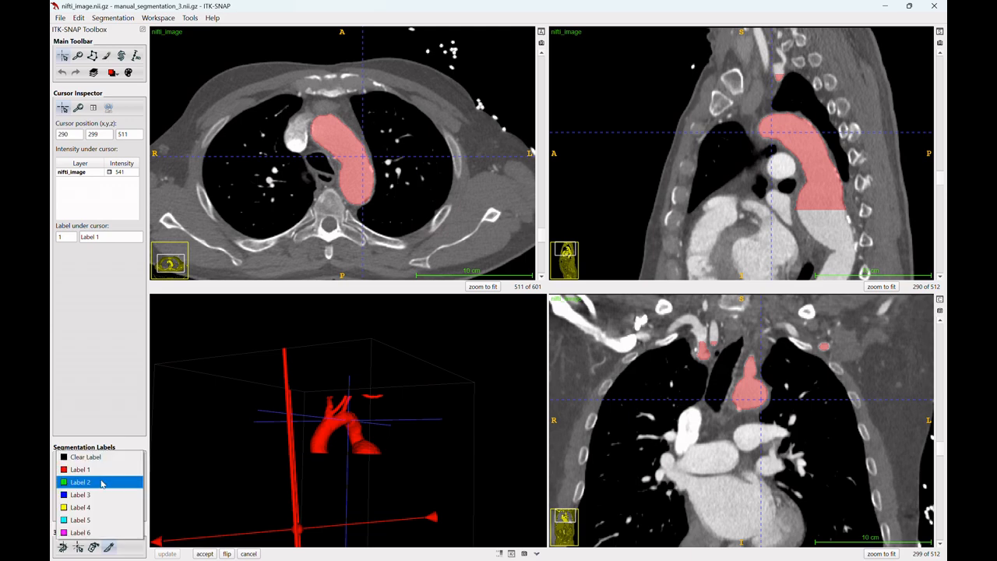
click(101, 480)
click(103, 491)
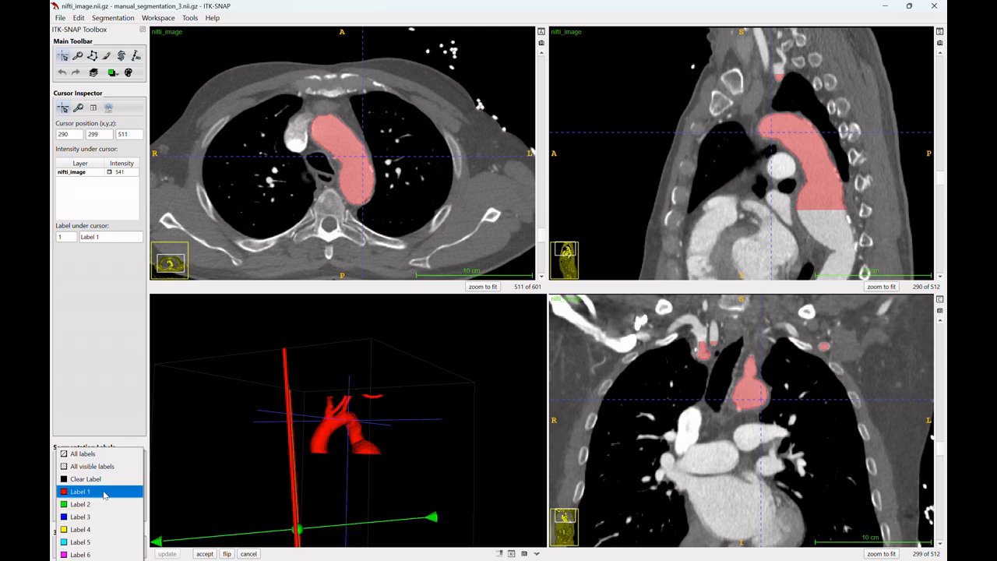
click(104, 492)
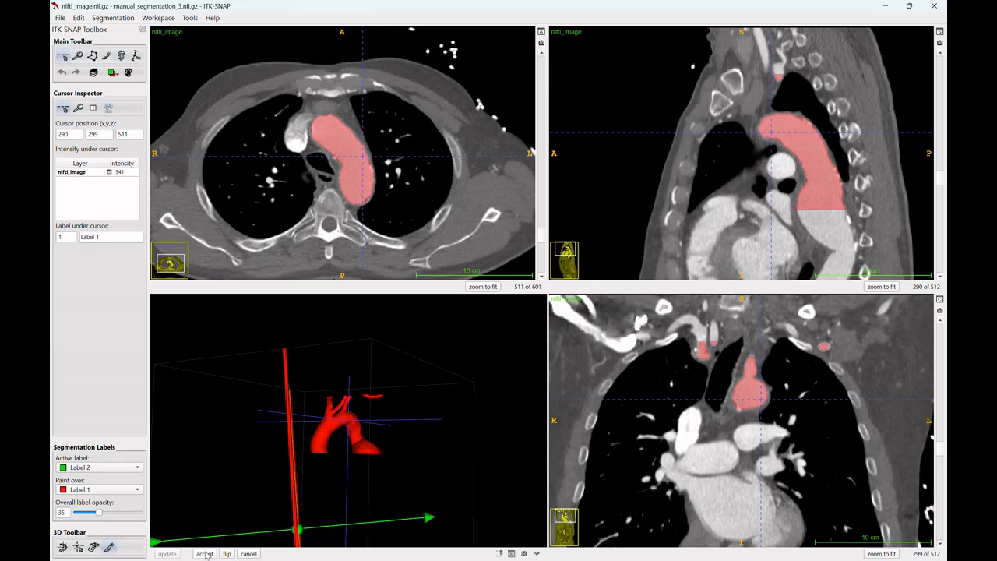
key(Return)
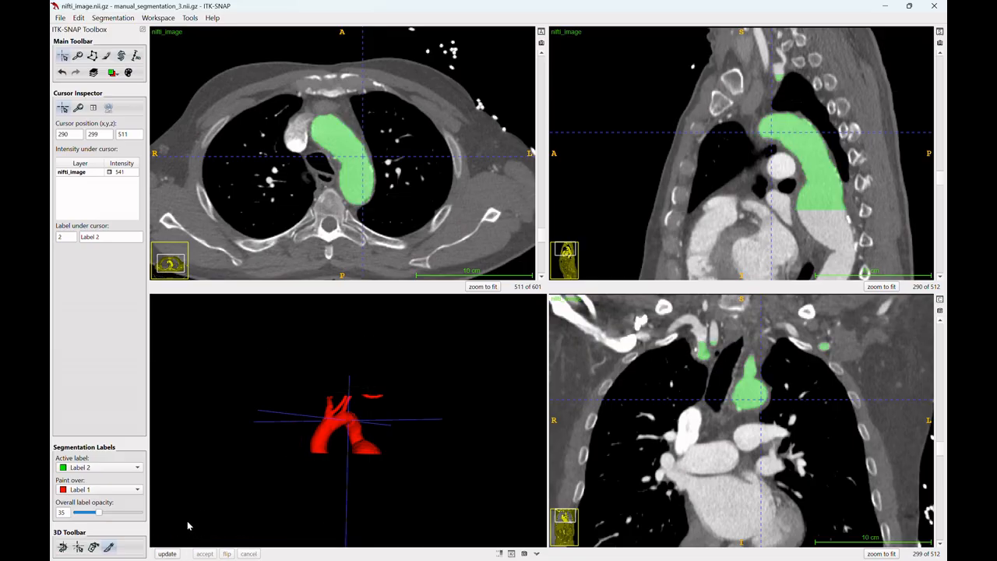
click(167, 553)
drag(193, 489, 321, 399)
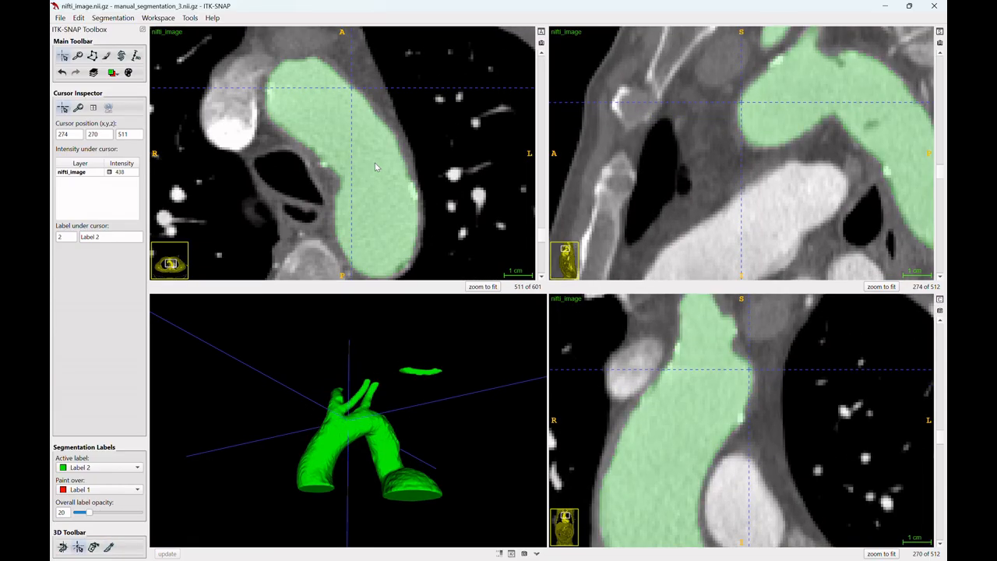
Examine the relabeled aorta, arch branches and aneurysm through the axial slices and in the rotated 3D model
scroll(375, 166, down, 10)
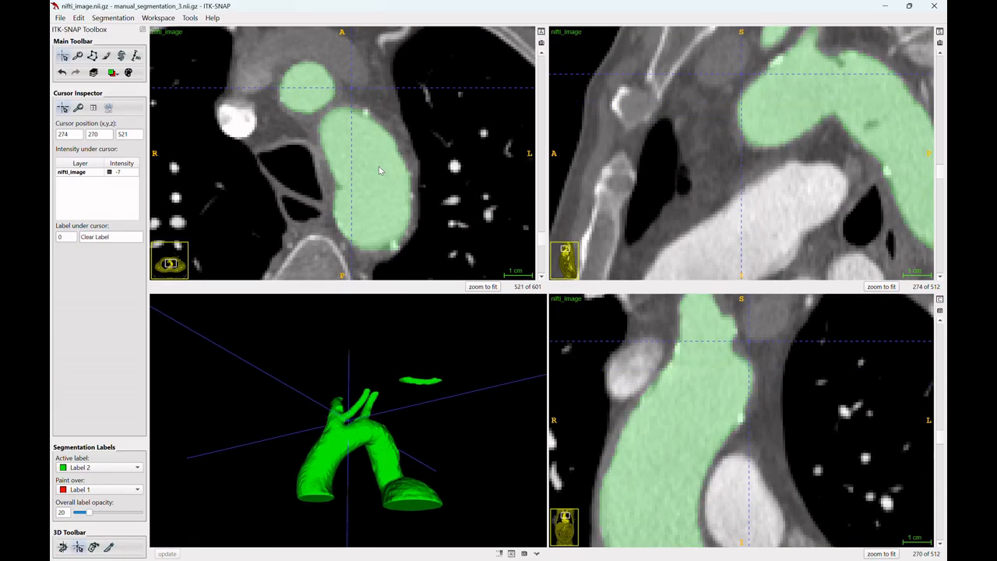
drag(375, 166, 390, 198)
scroll(391, 198, down, 20)
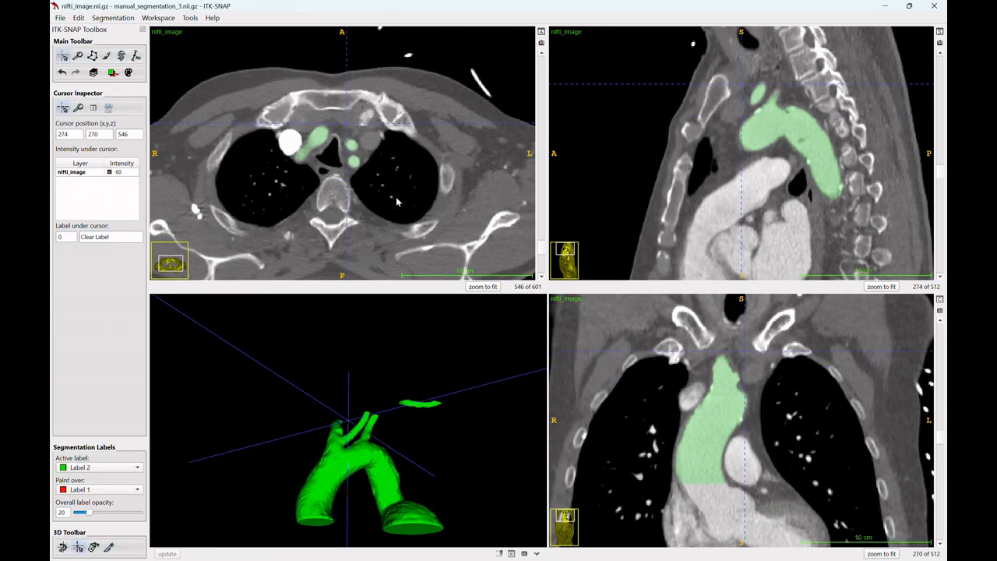
scroll(402, 209, up, 20)
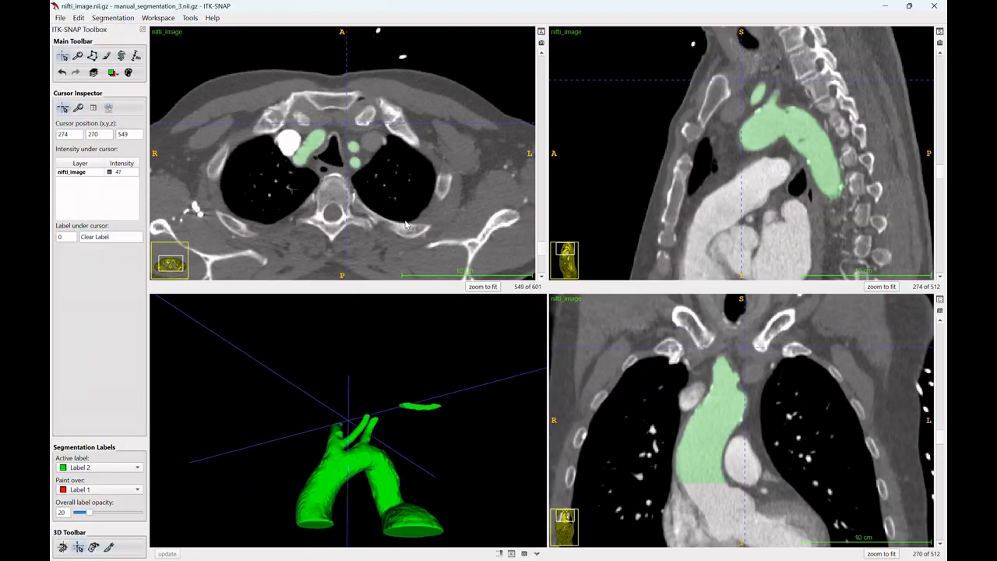
scroll(403, 214, down, 20)
scroll(405, 222, up, 20)
scroll(402, 211, up, 20)
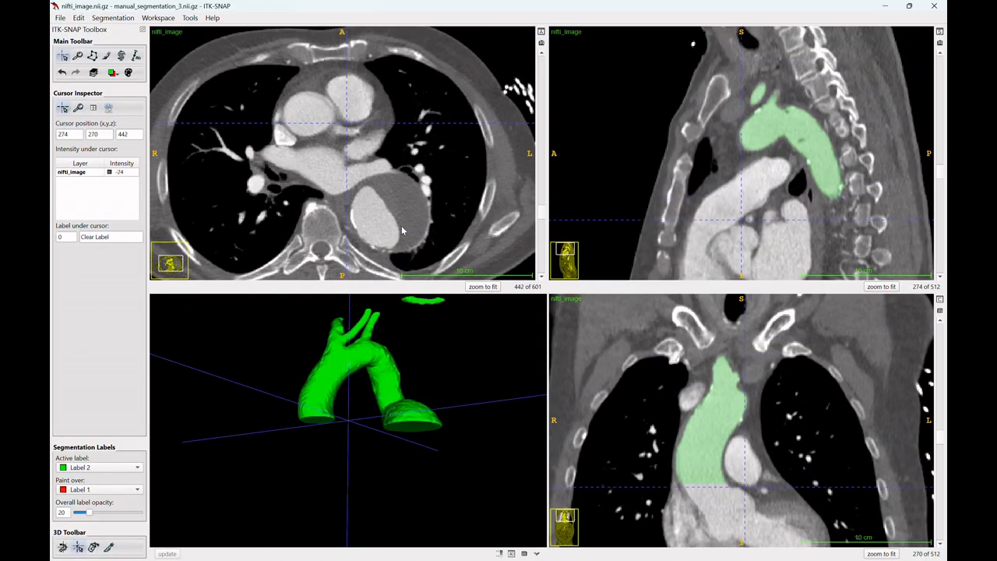
scroll(400, 208, down, 20)
scroll(406, 208, down, 20)
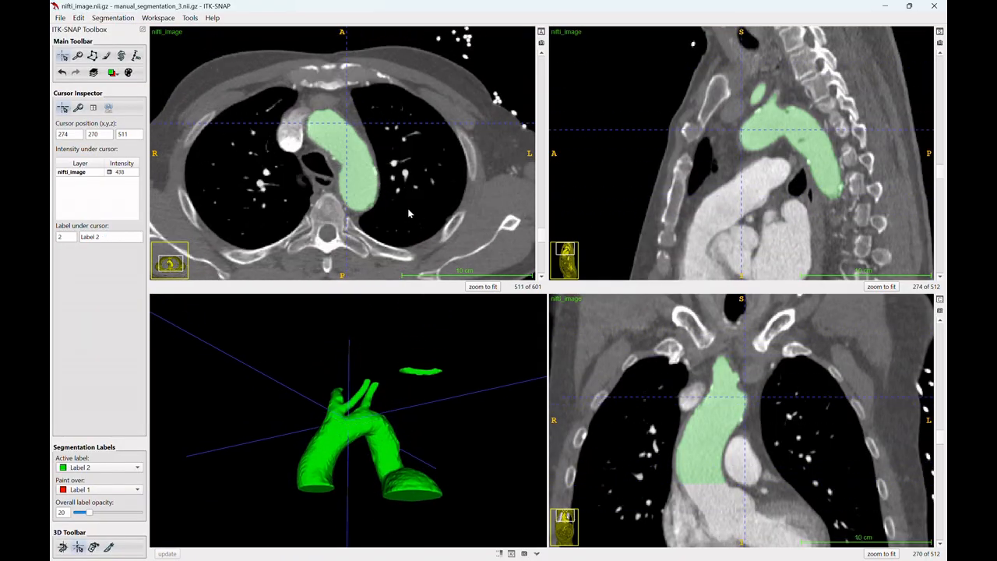
scroll(411, 201, down, 14)
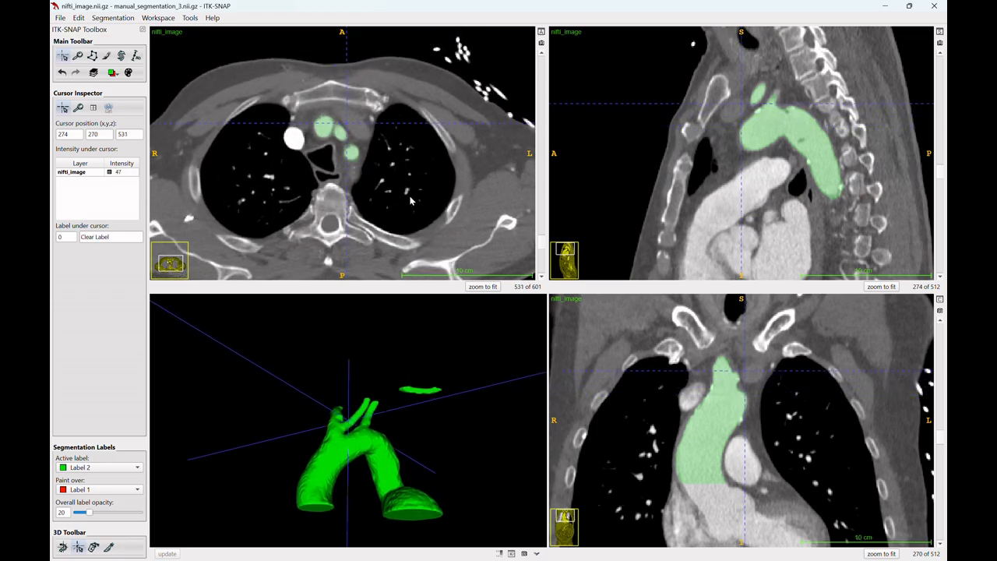
scroll(413, 210, up, 11)
scroll(413, 216, down, 1)
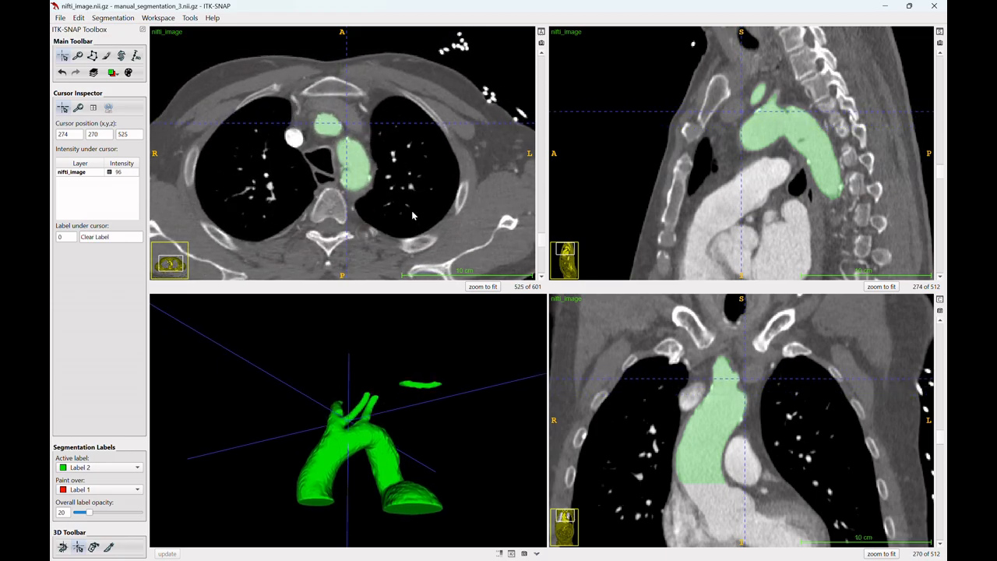
scroll(412, 215, down, 7)
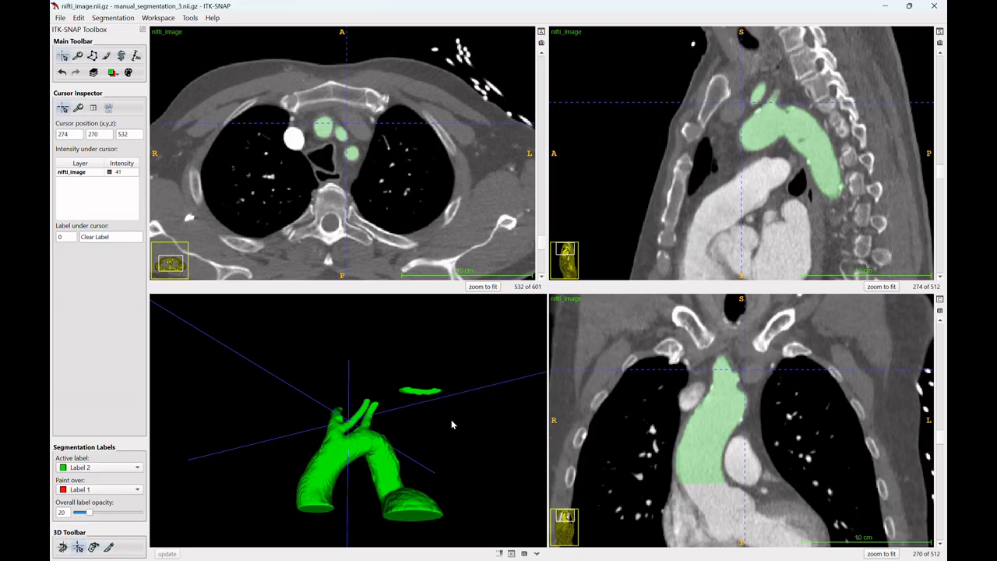
mouse_move(451, 419)
mouse_down()
mouse_move(500, 467)
mouse_move(470, 414)
mouse_up()
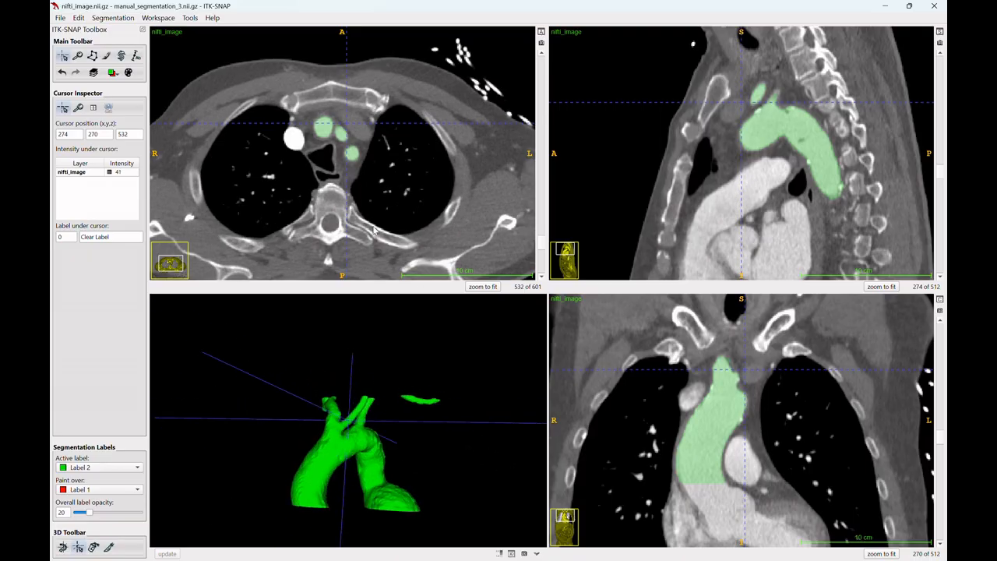
drag(374, 230, 375, 219)
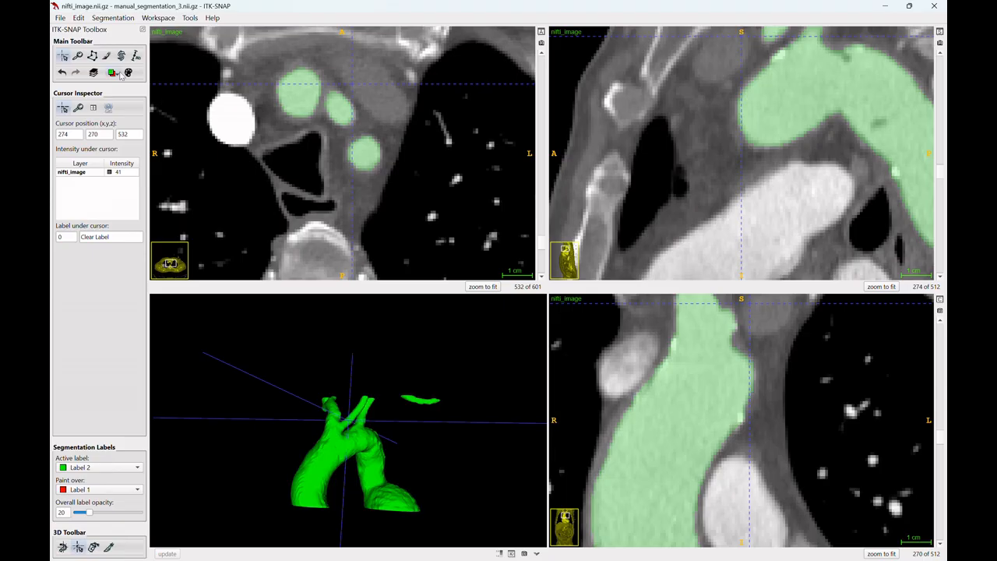
drag(363, 220, 363, 226)
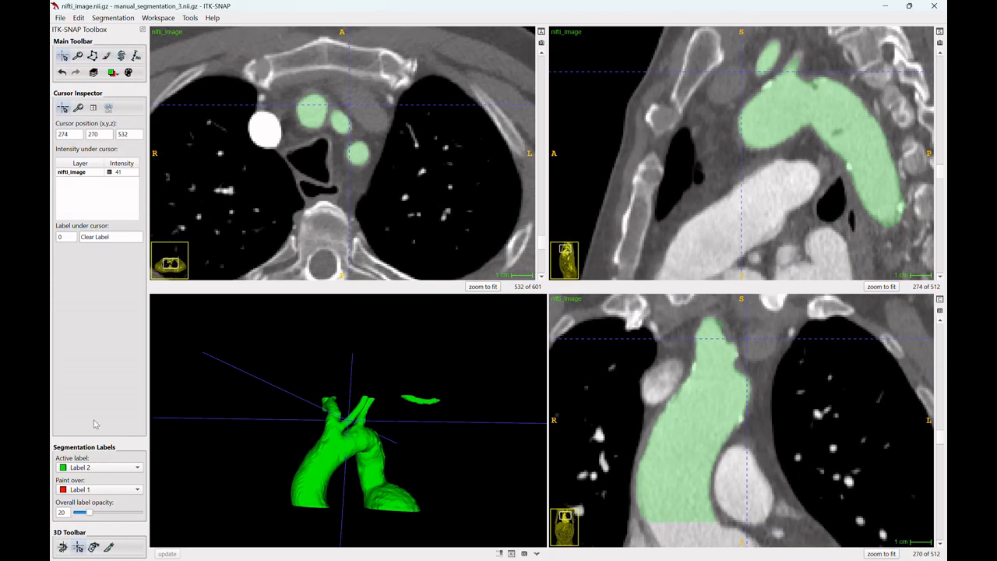
Paint the three arch branches in axial slice 532 with Label 1 over Label 2, using the size 9 round brush
click(89, 468)
click(86, 457)
click(92, 489)
click(92, 501)
click(106, 56)
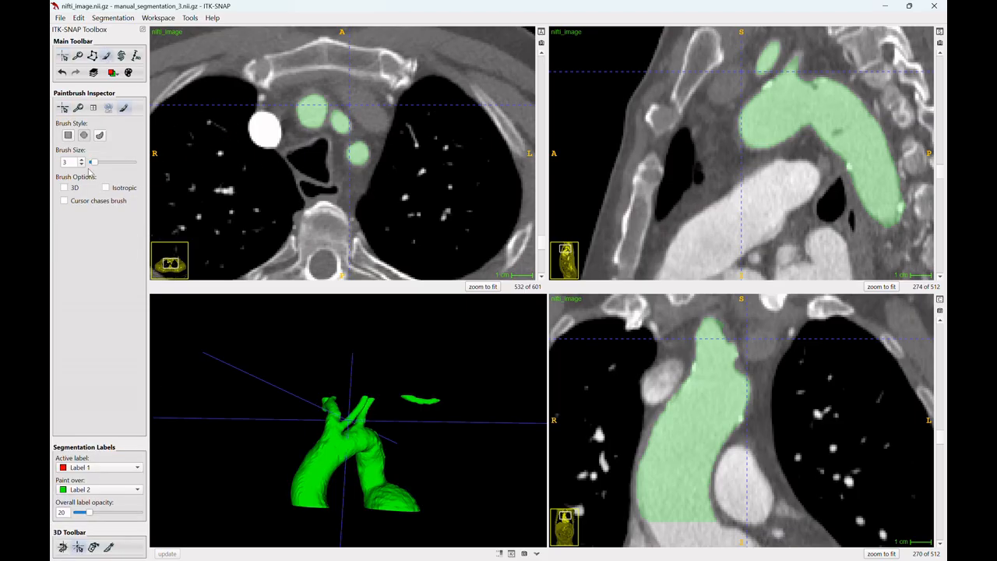
drag(325, 103, 347, 107)
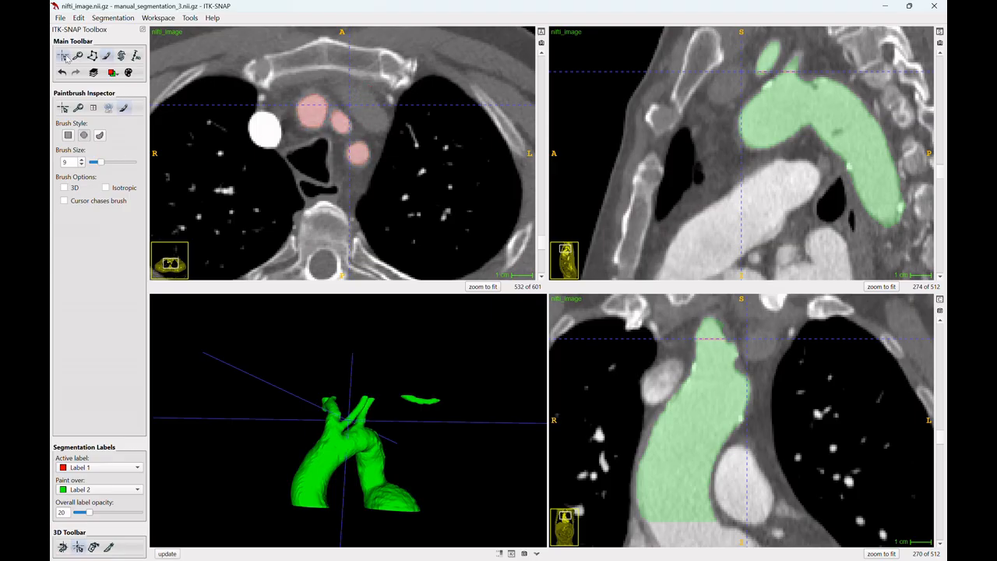
Paint the posterior edge of the aneurysm's bright lumen in axial slice 445 with Label 1 over Label 2, using the size 9 brush
click(63, 56)
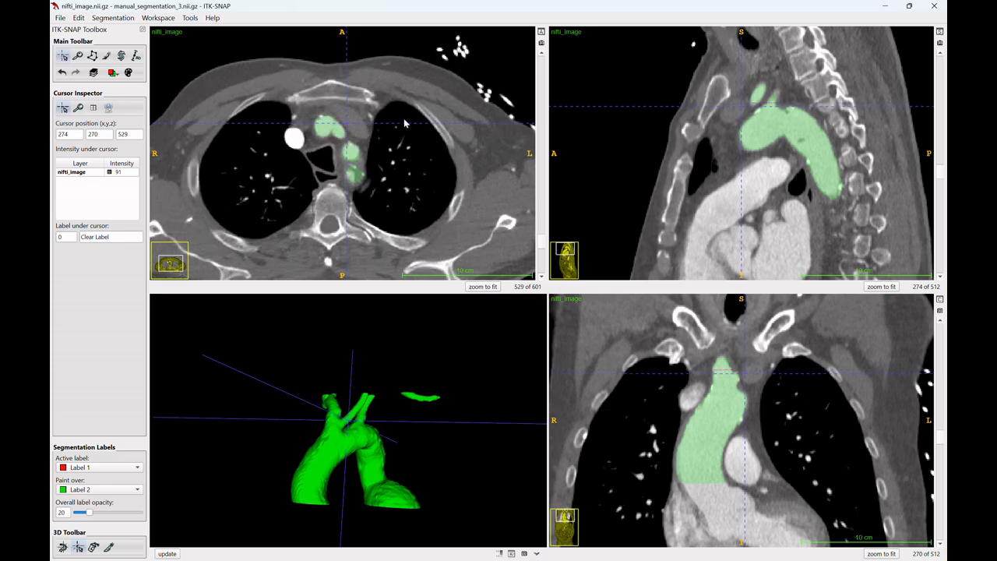
scroll(404, 122, down, 20)
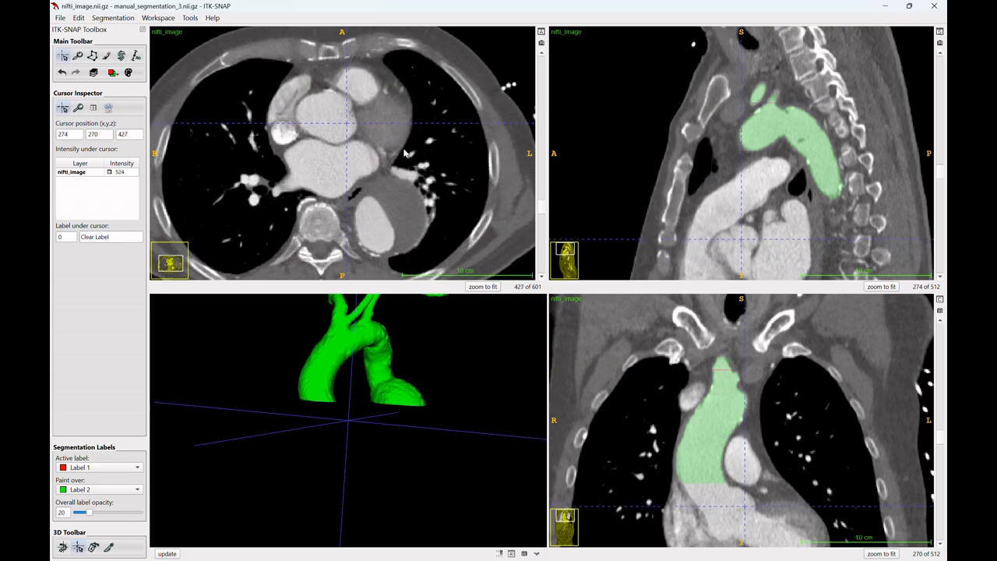
scroll(404, 153, up, 20)
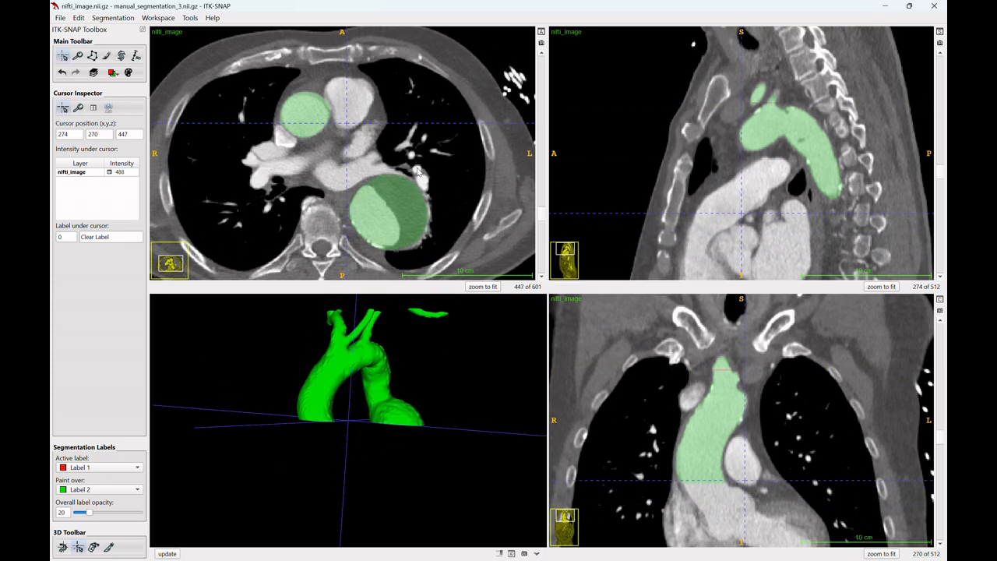
scroll(418, 173, down, 3)
scroll(420, 173, up, 1)
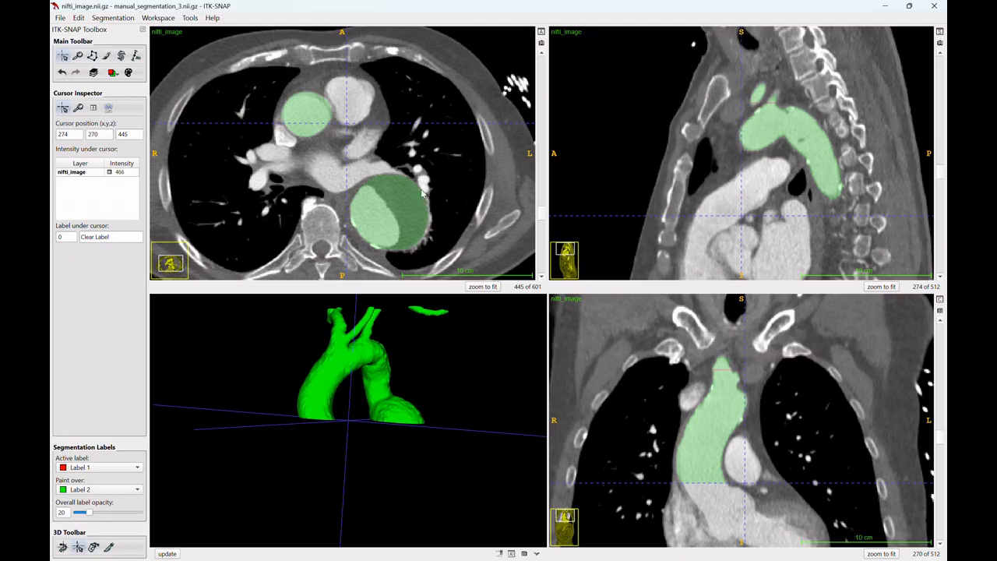
drag(415, 206, 418, 164)
drag(429, 224, 380, 133)
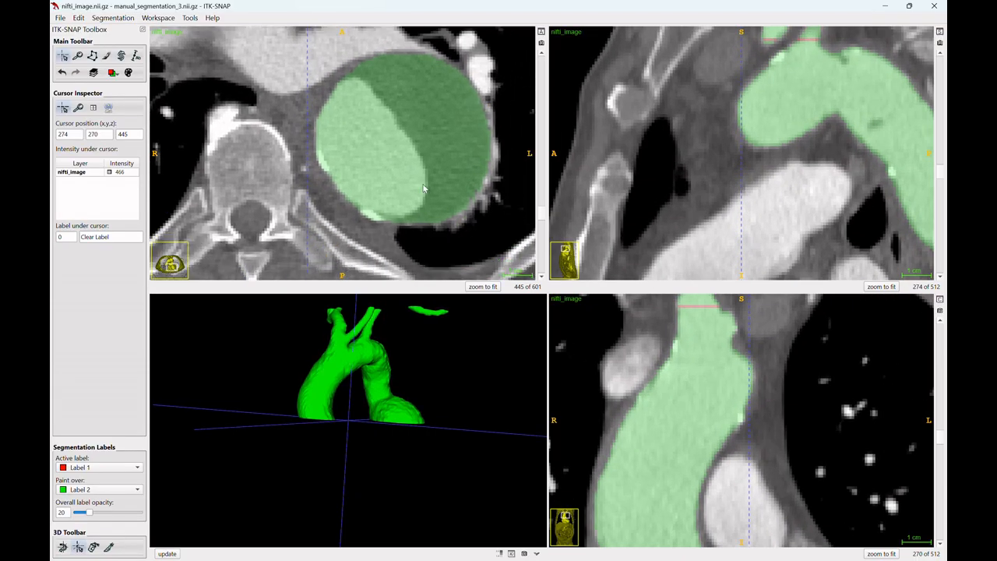
drag(441, 246, 379, 178)
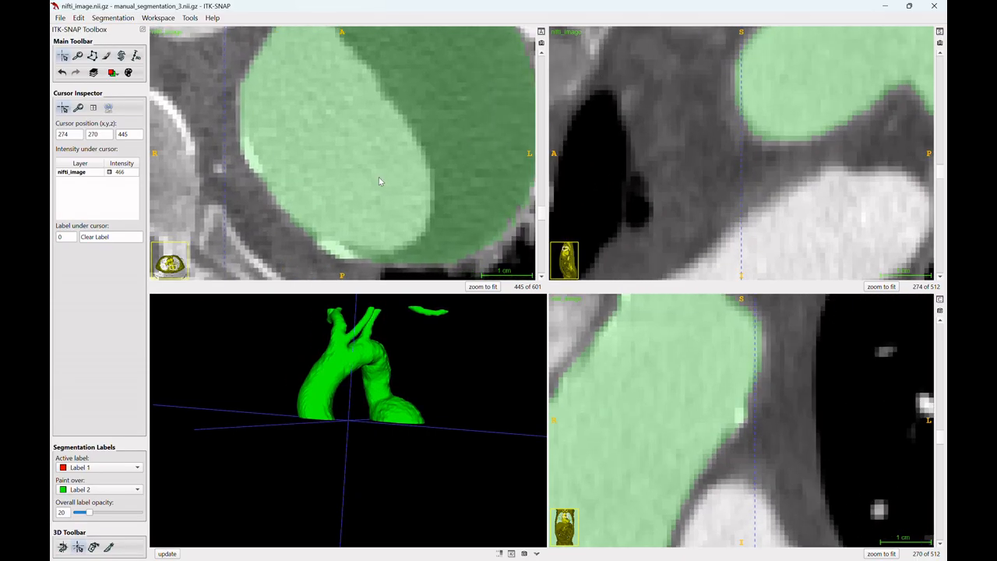
click(107, 57)
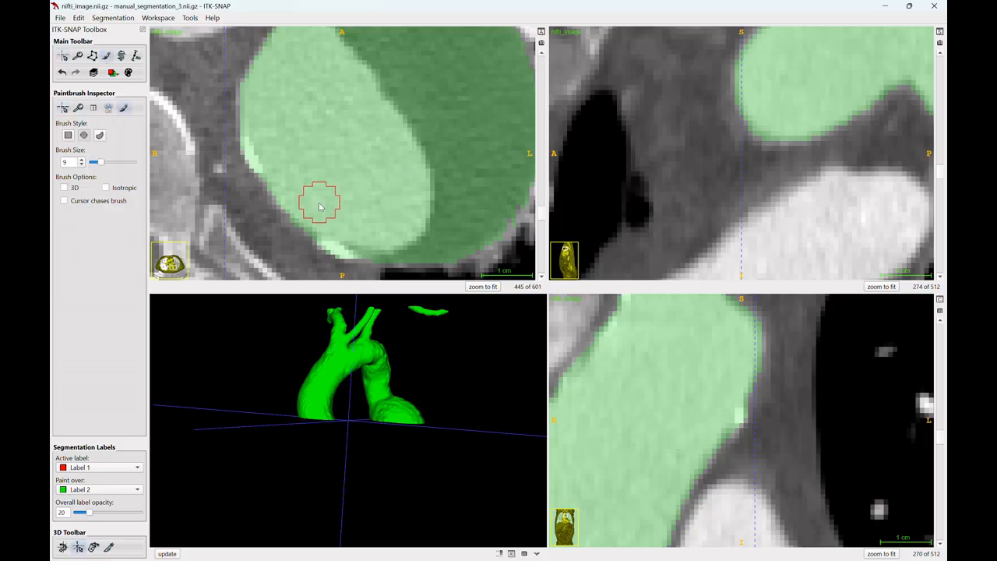
mouse_move(318, 205)
mouse_down()
mouse_move(392, 228)
mouse_move(408, 205)
mouse_move(434, 207)
mouse_up()
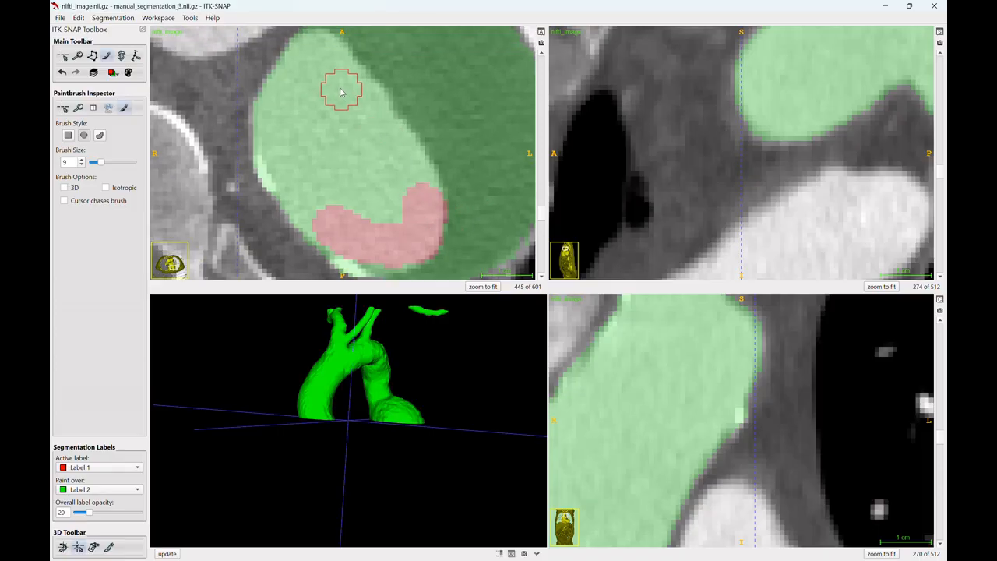
Continue the Label 1 band around the remaining border of the bright lumen in axial slice 445, toggling the segmentation overlay to check the edge
click(63, 56)
drag(227, 96, 241, 83)
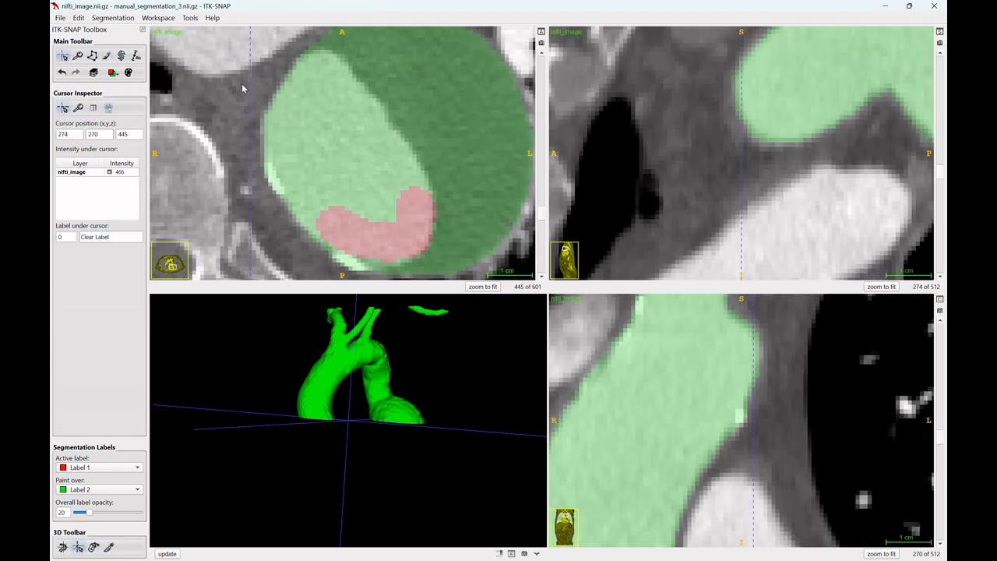
click(107, 56)
drag(325, 75, 406, 190)
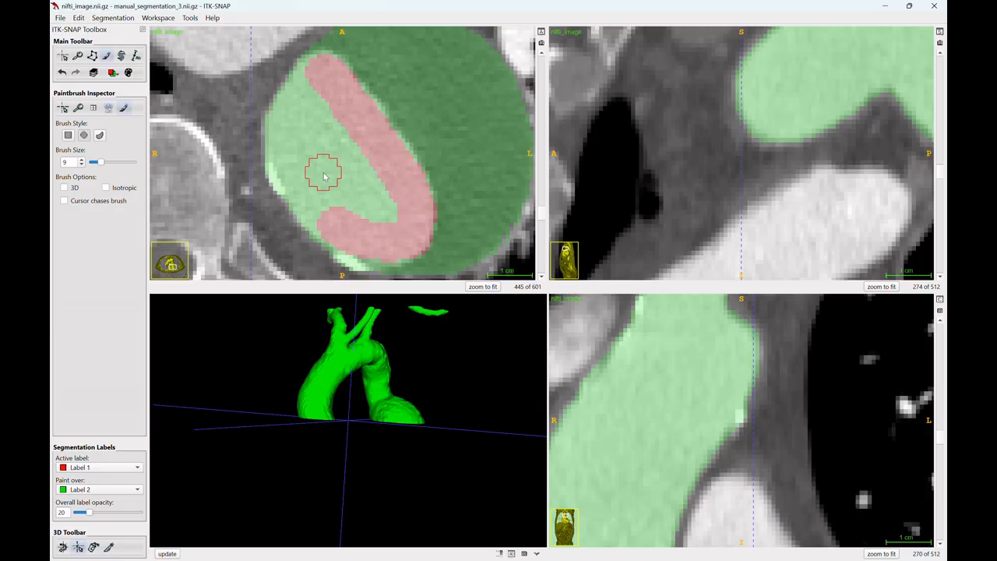
mouse_move(311, 105)
mouse_down()
mouse_move(311, 82)
mouse_move(292, 122)
mouse_move(295, 144)
mouse_up()
key(s)
key(s)
mouse_move(294, 109)
mouse_down()
mouse_move(296, 98)
mouse_move(282, 127)
mouse_move(292, 151)
mouse_move(341, 239)
mouse_up()
key(s)
key(s)
key(s)
key(s)
key(s)
key(s)
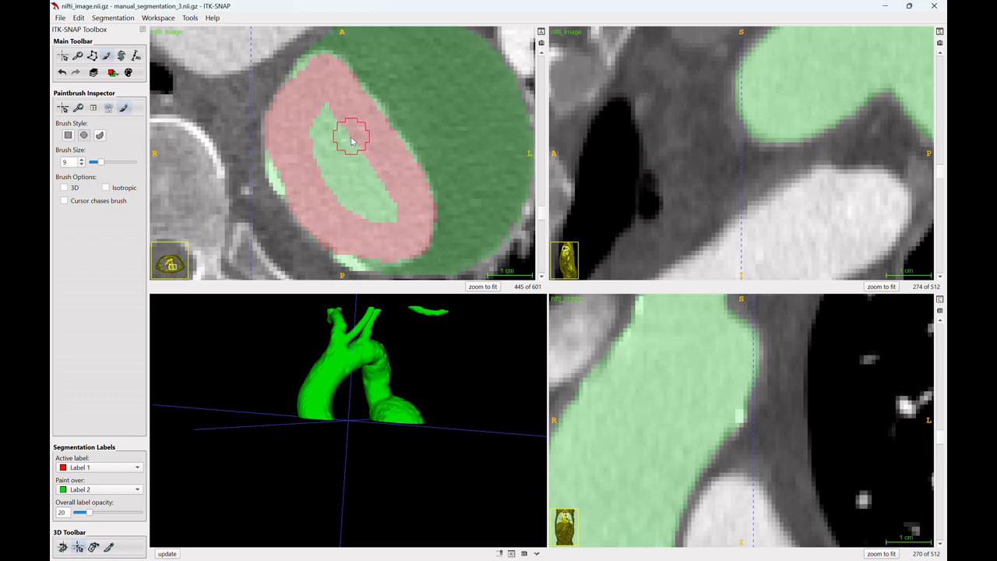
Fill the remaining interior of the aneurysm's bright lumen in axial slice 445 with Label 1 over Label 2
mouse_move(372, 196)
mouse_down()
mouse_move(390, 216)
mouse_move(330, 190)
mouse_move(345, 229)
mouse_up()
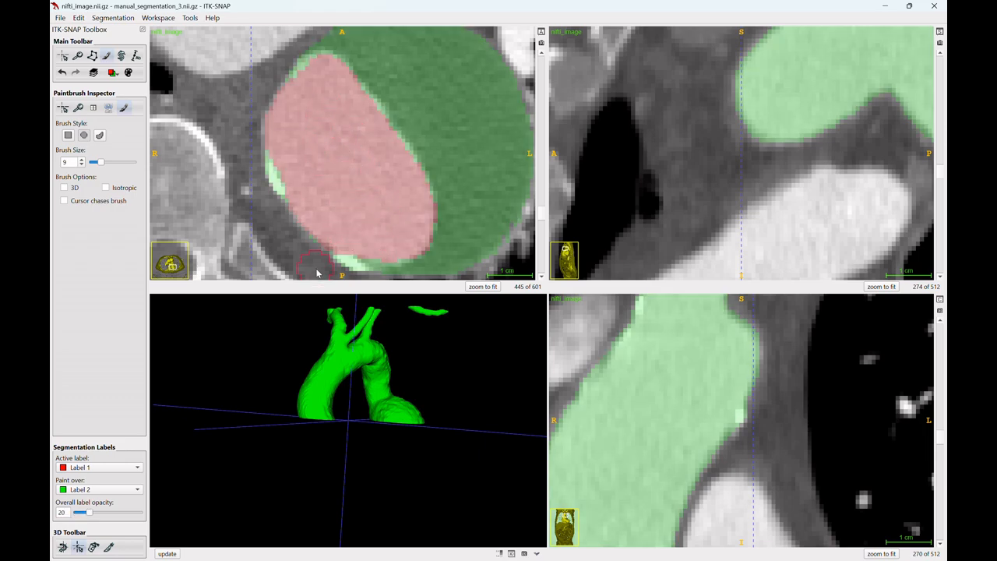
key(s)
key(s)
Set the paint-over label to Clear Label, compare the lumen's edge with the overlay hidden and shown, and restore Label 2
click(100, 489)
click(86, 460)
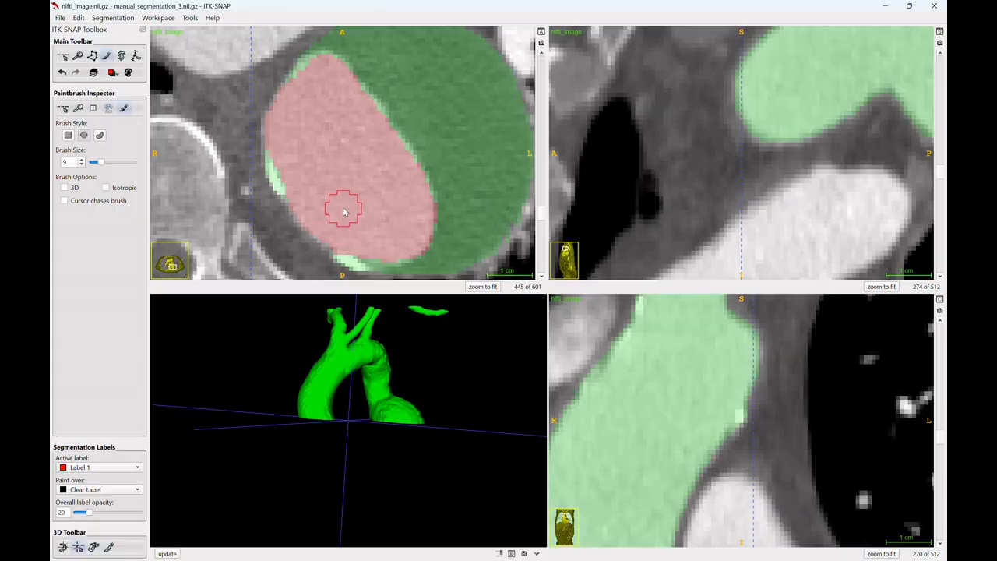
key(s)
key(s)
key(s)
key(s)
key(s)
key(s)
click(103, 490)
click(99, 514)
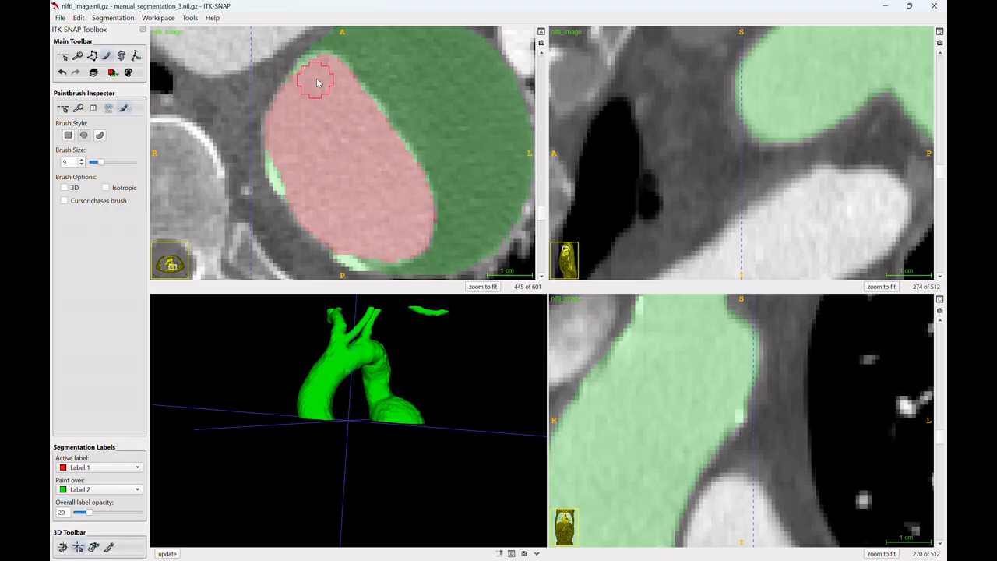
Recheck the aneurysm with the overlay toggled, and set Label 2 as the active label with Clear Label as the paint-over label
key(s)
key(s)
key(s)
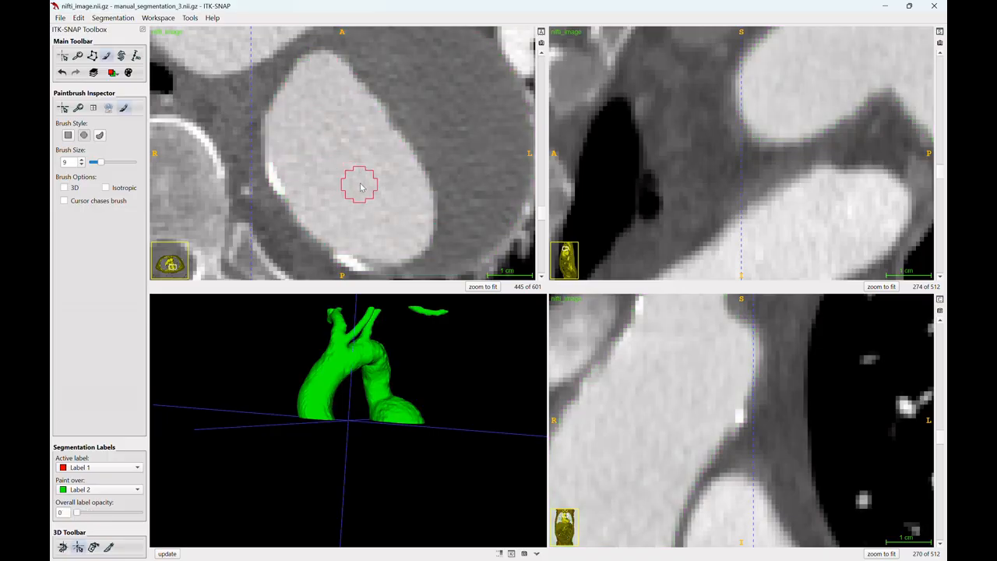
key(s)
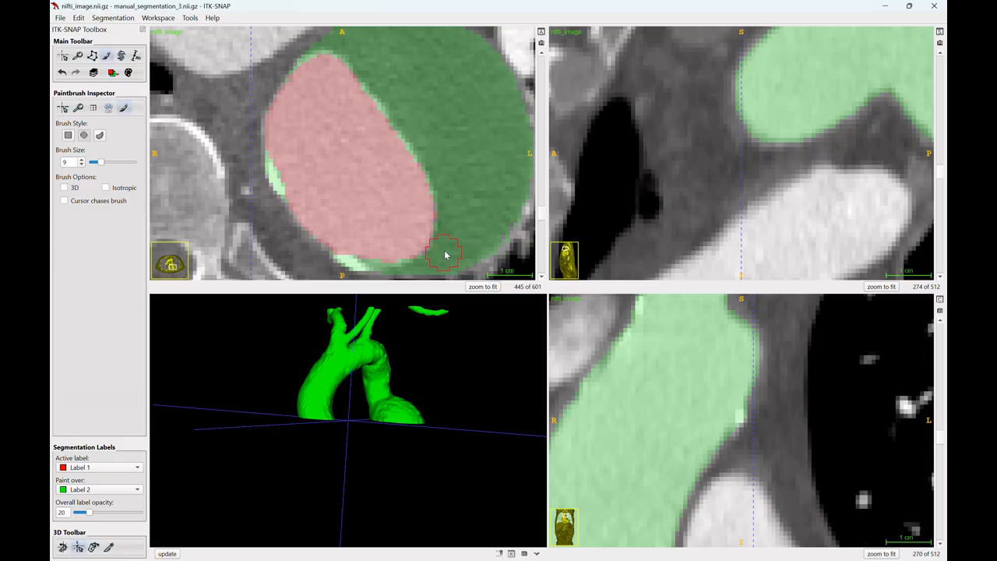
click(103, 490)
click(85, 465)
click(99, 467)
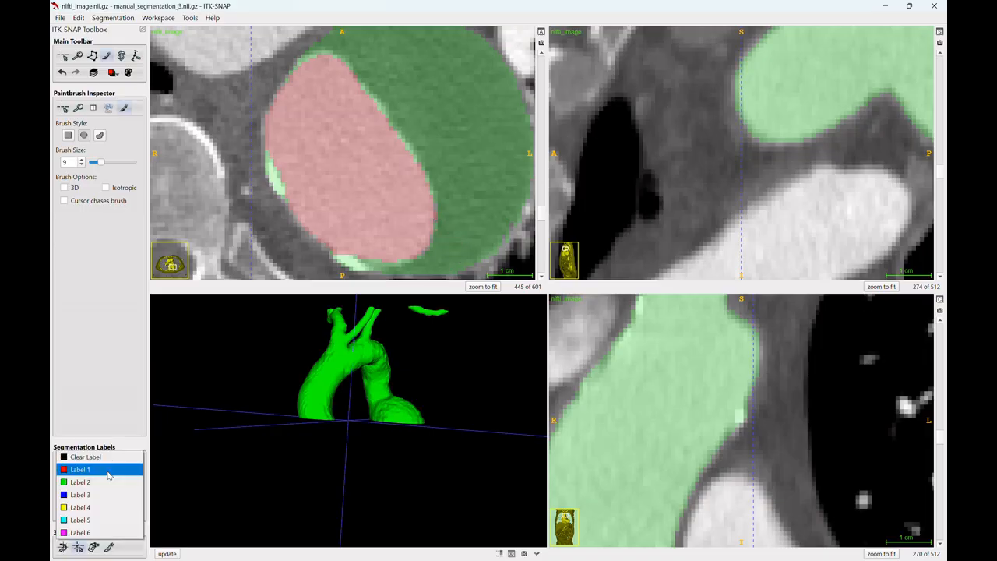
click(86, 479)
key(s)
key(s)
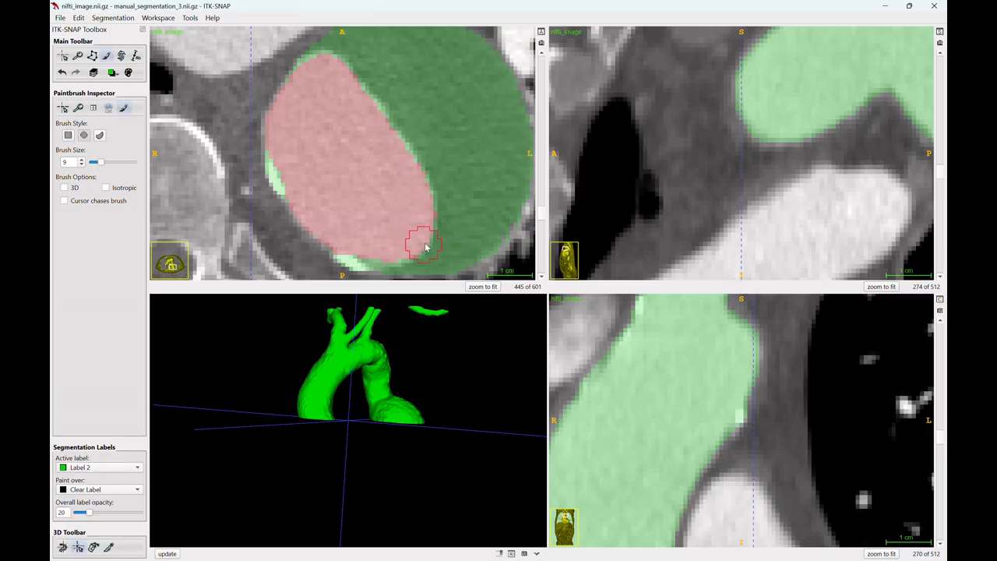
Center the ascending aorta in axial slice 445 and paint a Label 1 band over Label 2 along its lumen's anterior left edge
click(63, 56)
mouse_move(293, 121)
mouse_down()
mouse_move(292, 195)
mouse_move(379, 201)
mouse_up()
mouse_move(378, 201)
mouse_down()
mouse_move(380, 147)
mouse_move(426, 93)
mouse_move(410, 172)
mouse_up()
drag(432, 110, 427, 134)
click(85, 469)
click(80, 457)
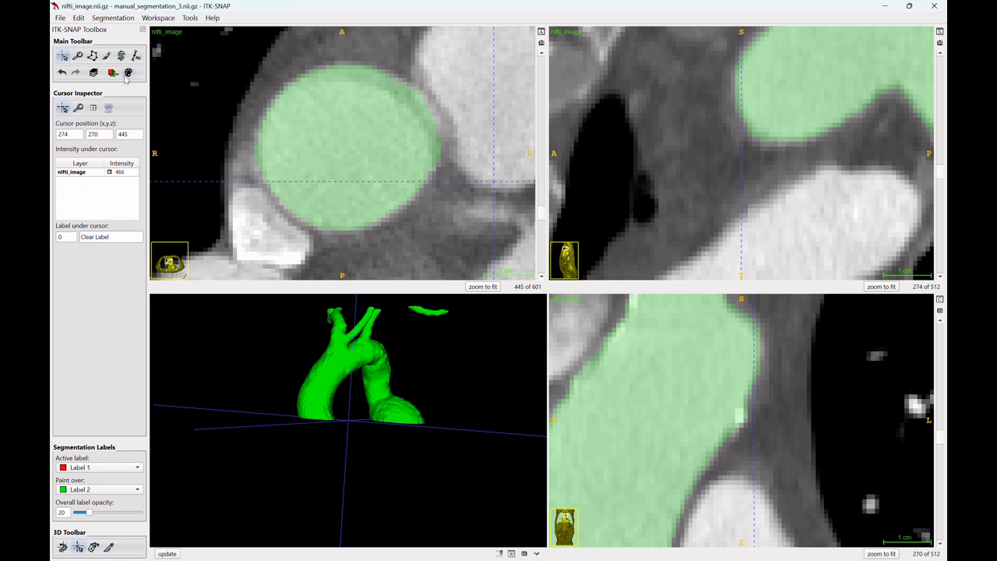
click(106, 55)
key(s)
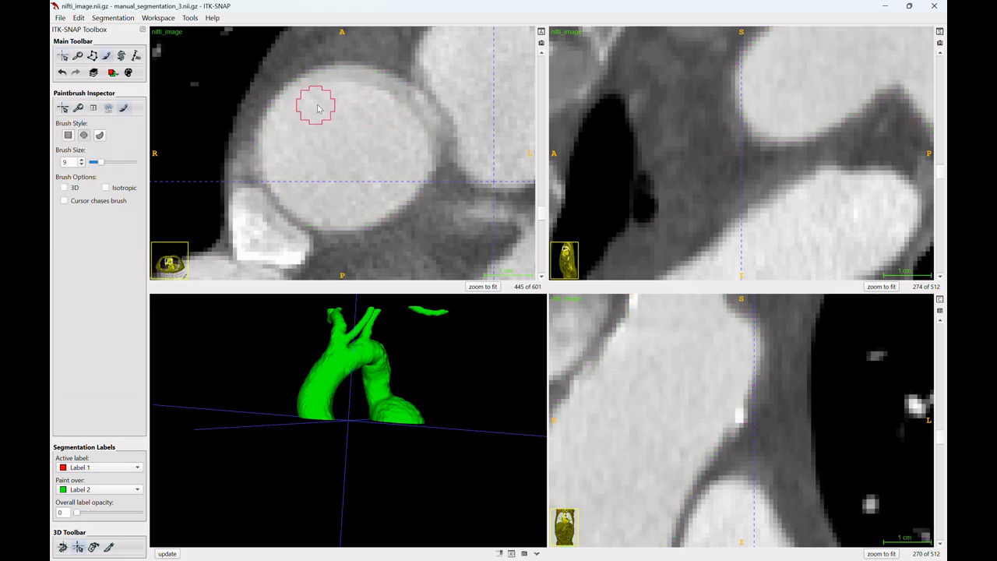
mouse_move(317, 108)
mouse_down()
mouse_move(363, 105)
mouse_move(397, 122)
mouse_move(404, 145)
mouse_up()
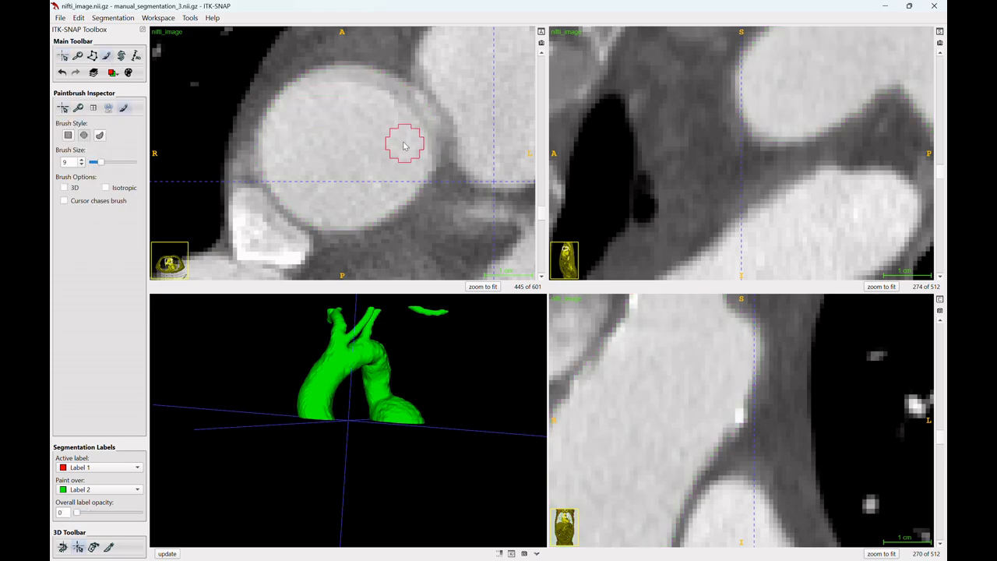
key(s)
key(s)
key(s)
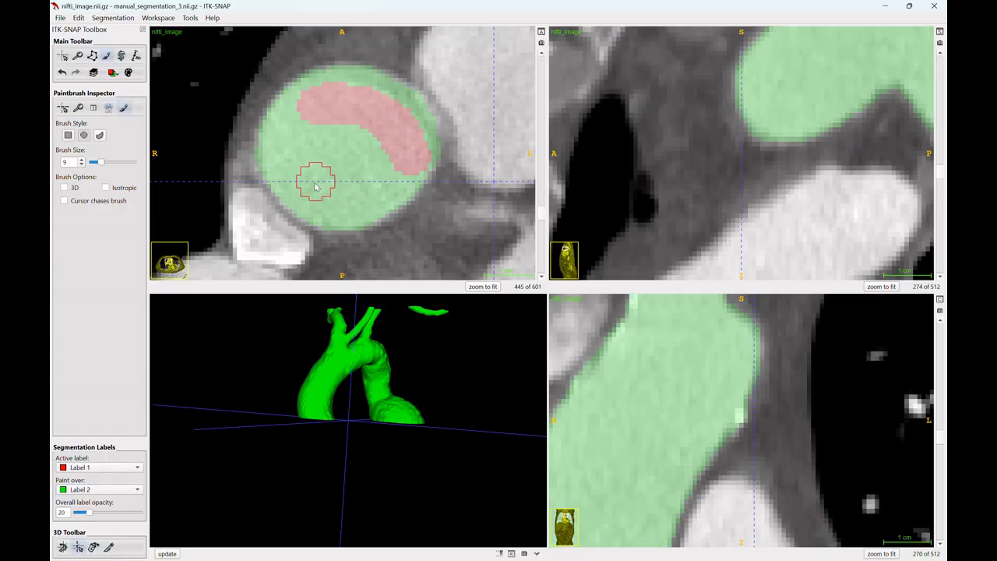
Fill the rest of the ascending aorta's bright lumen in axial slice 445 with Label 1, leaving the thin anterior wall as Label 2
key(s)
key(s)
key(s)
mouse_move(306, 104)
mouse_down()
mouse_move(285, 120)
mouse_move(285, 182)
mouse_move(366, 216)
mouse_move(415, 183)
mouse_move(392, 164)
mouse_move(361, 163)
mouse_move(370, 132)
mouse_up()
key(s)
key(s)
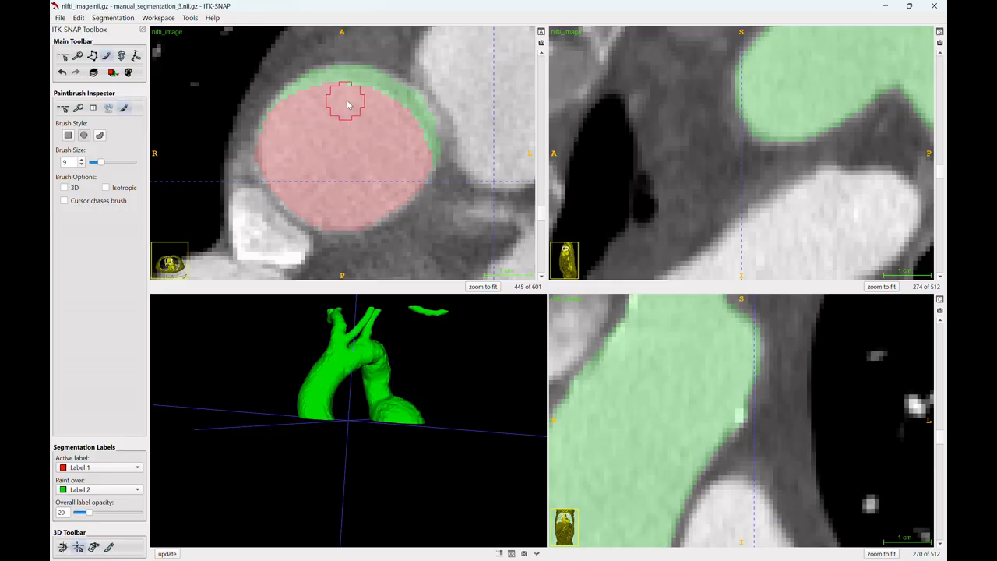
Compare the ascending aorta's Label 1 area with the underlying scan by hiding and showing the segmentation overlay
key(s)
key(s)
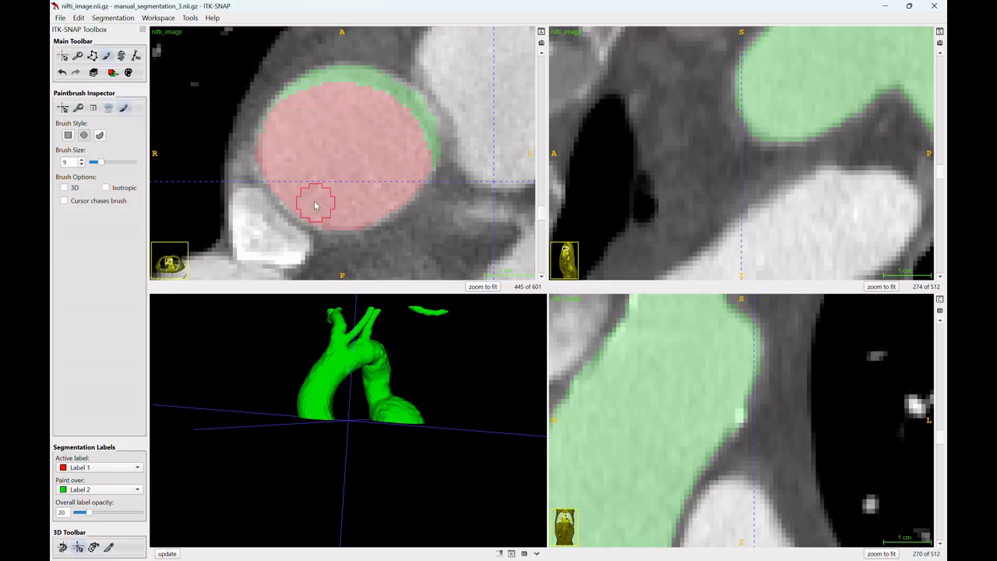
key(s)
key(s)
key(s)
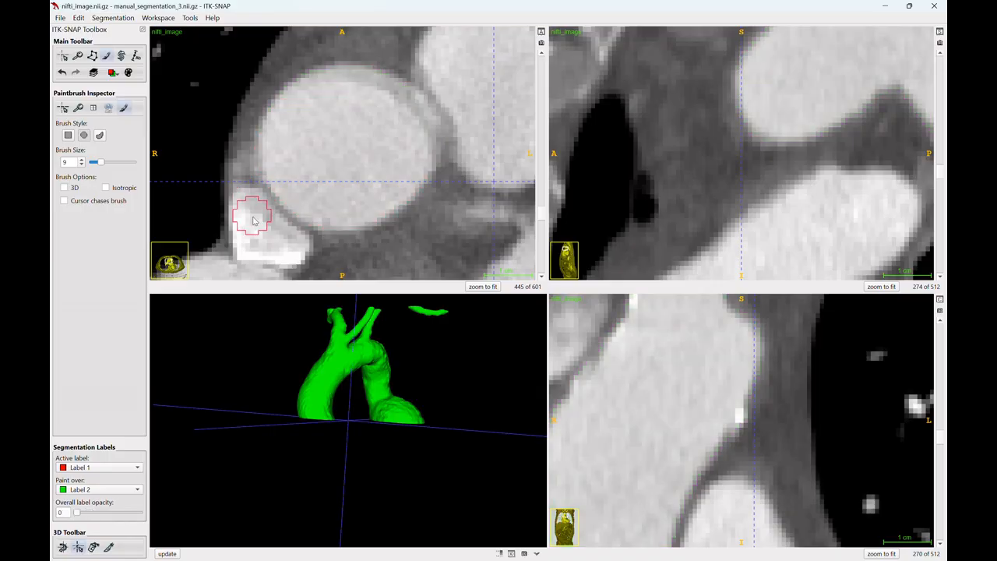
key(s)
key(s)
key(s)
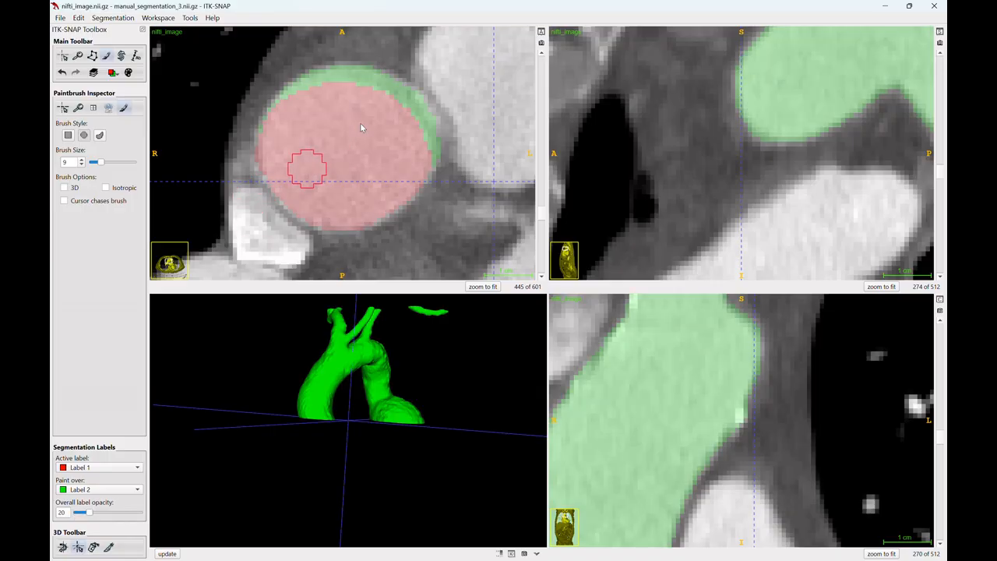
Adjust the ascending aorta's Label 1 border with the paint-over label set to Clear Label, and set it back to Label 2
click(98, 490)
click(87, 465)
key(s)
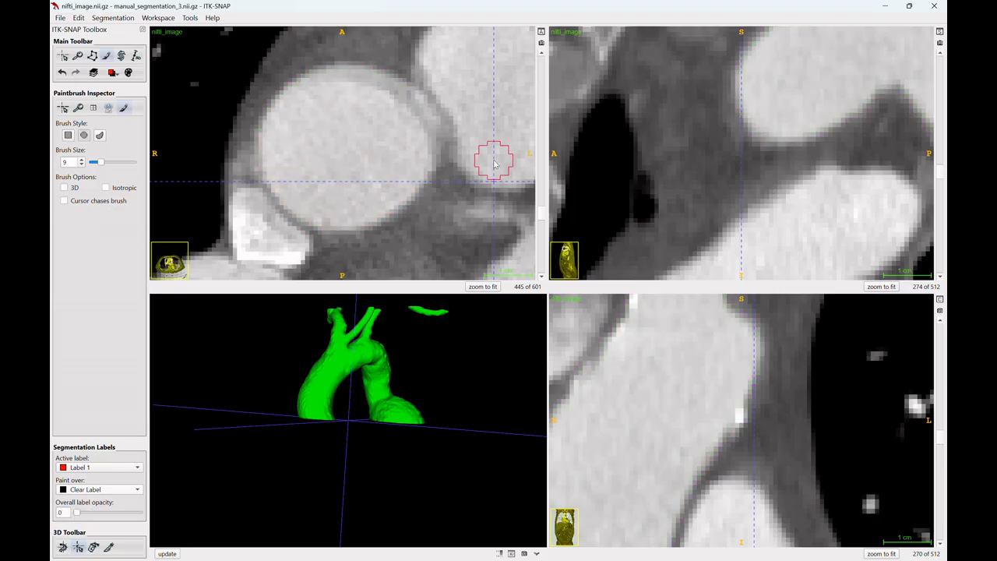
key(s)
click(99, 489)
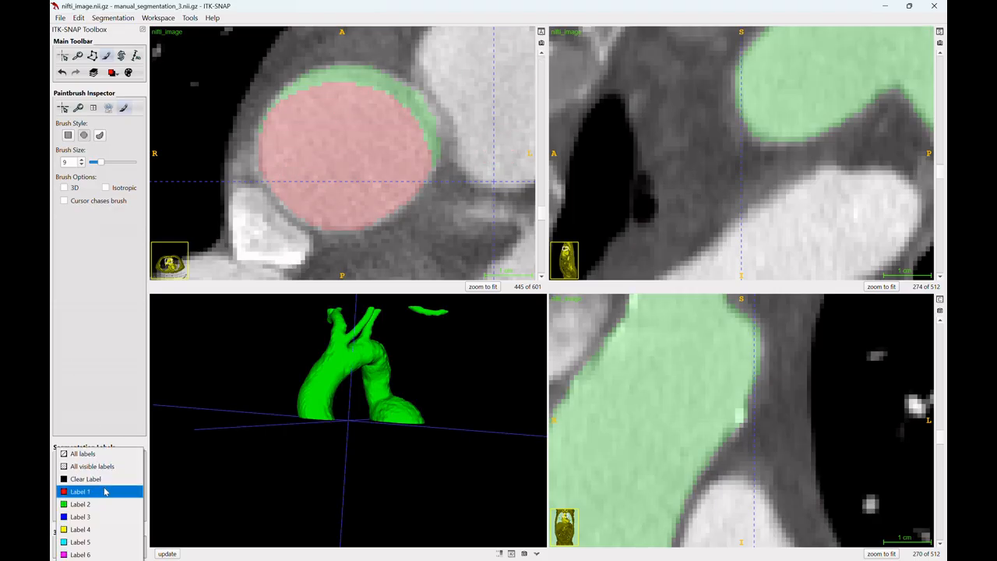
click(87, 499)
Touch up the anterior edge of the ascending aorta's Label 1 area in axial slice 445, toggling the overlay to check it
key(s)
key(s)
key(s)
key(s)
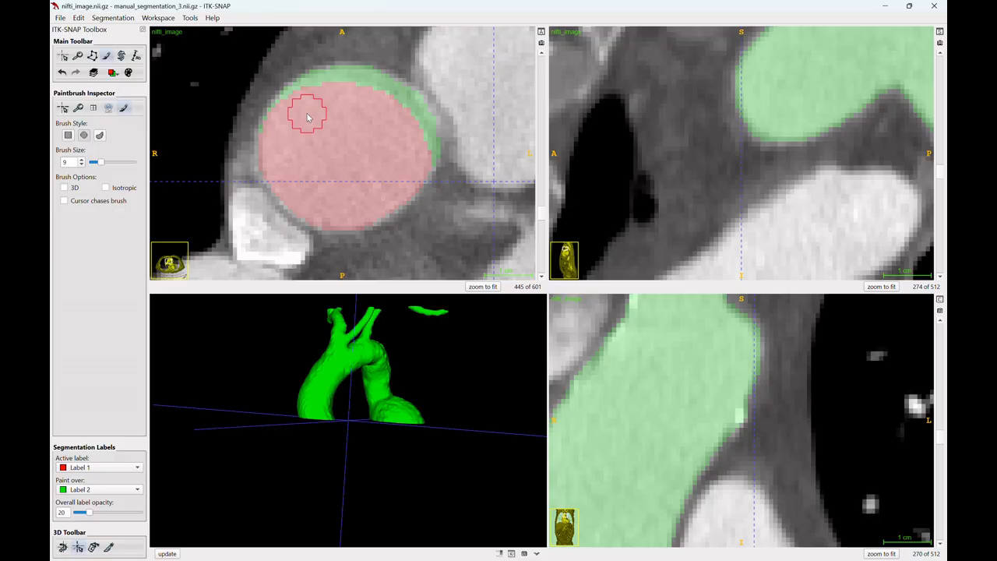
key(s)
key(s)
key(s)
key(s)
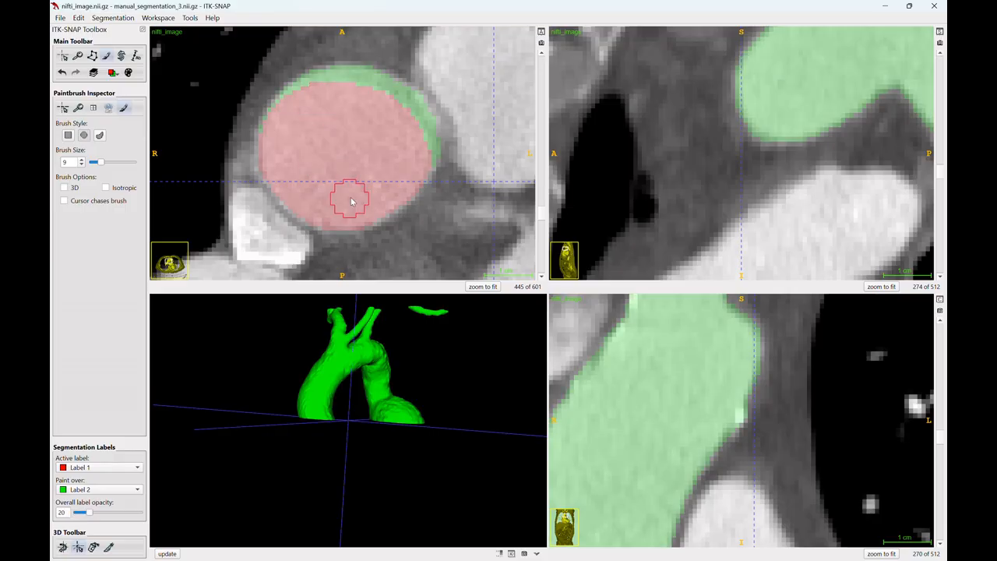
key(s)
key(s)
key(s)
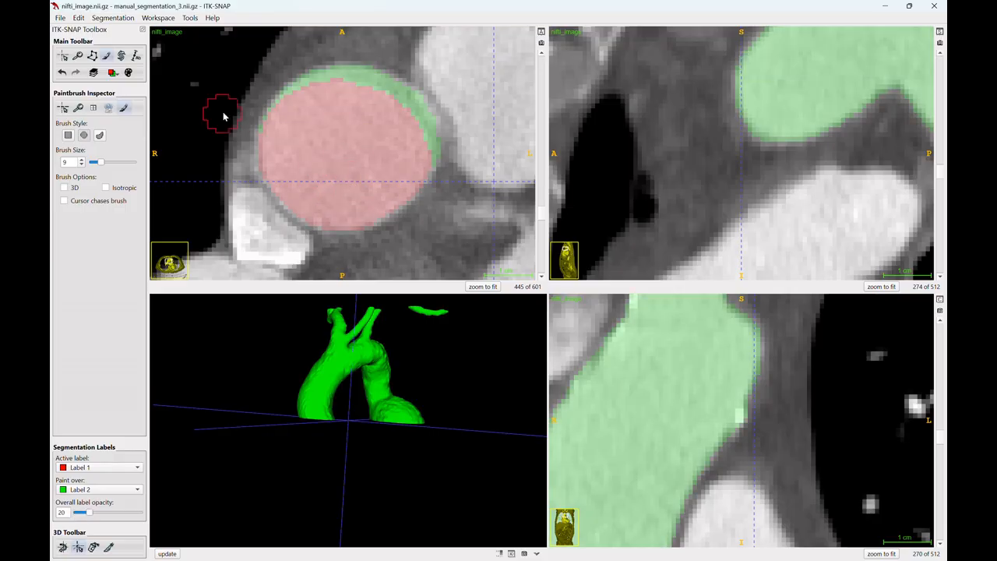
key(s)
Review the segmented aorta and its branches through the axial slices, from the aneurysm up to slice 561
key(ctrl+shift+z)
scroll(342, 117, up, 20)
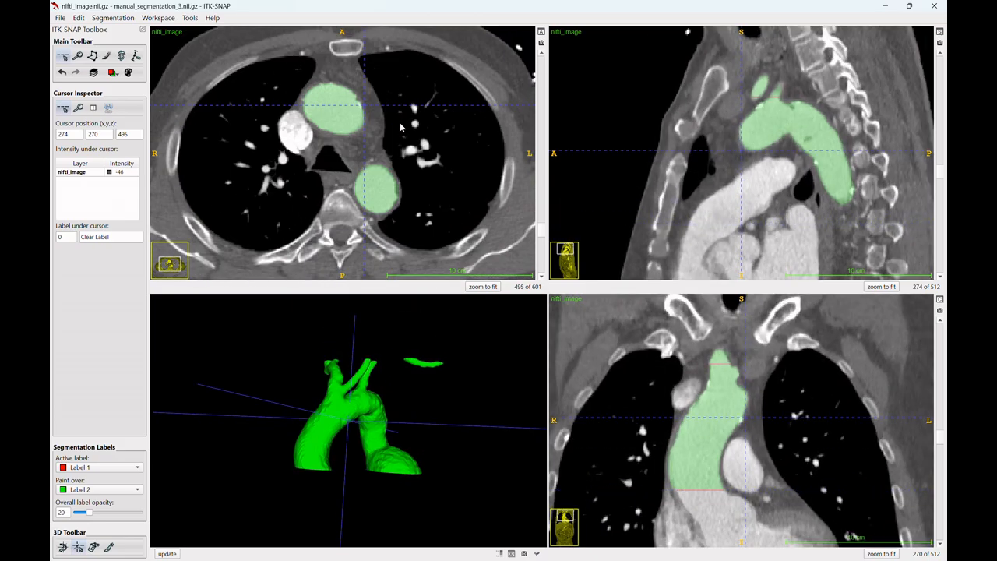
scroll(405, 155, down, 10)
scroll(406, 158, up, 20)
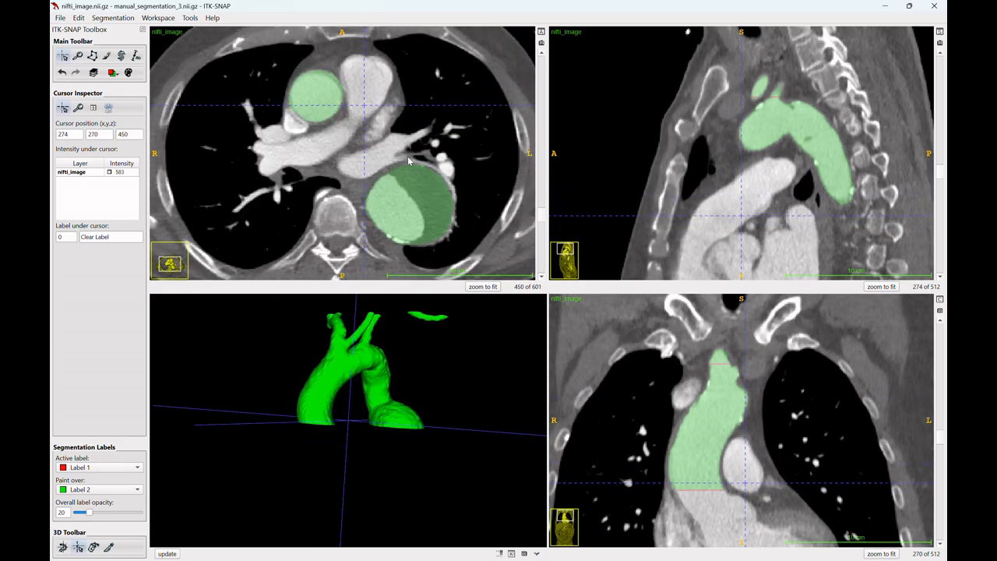
scroll(412, 159, down, 20)
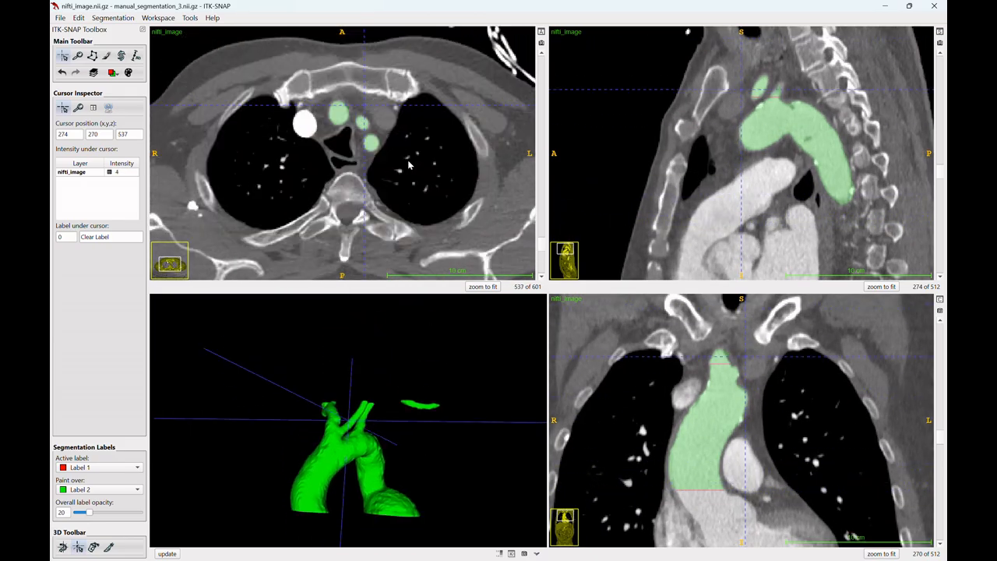
scroll(414, 156, up, 20)
scroll(415, 154, up, 20)
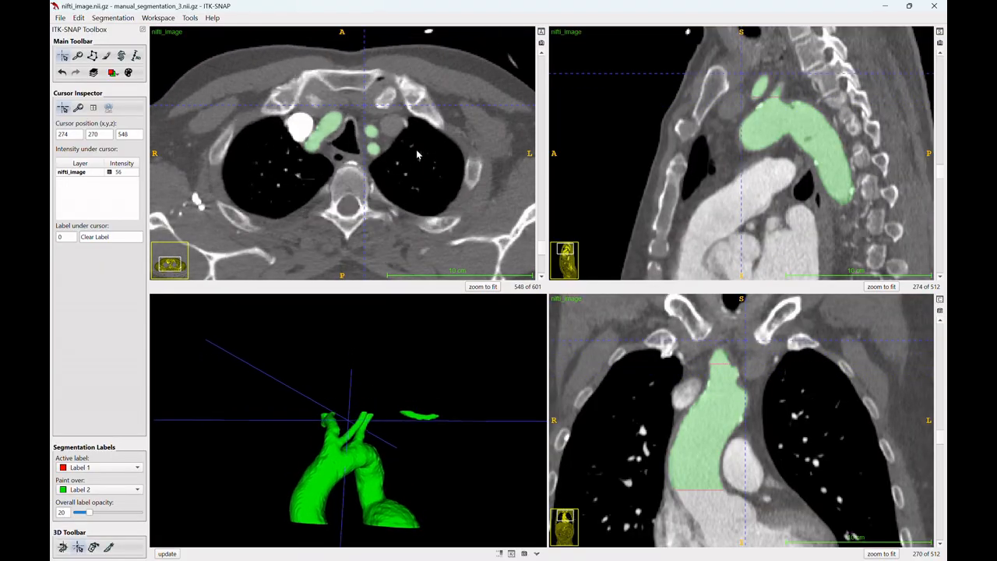
scroll(417, 151, down, 1)
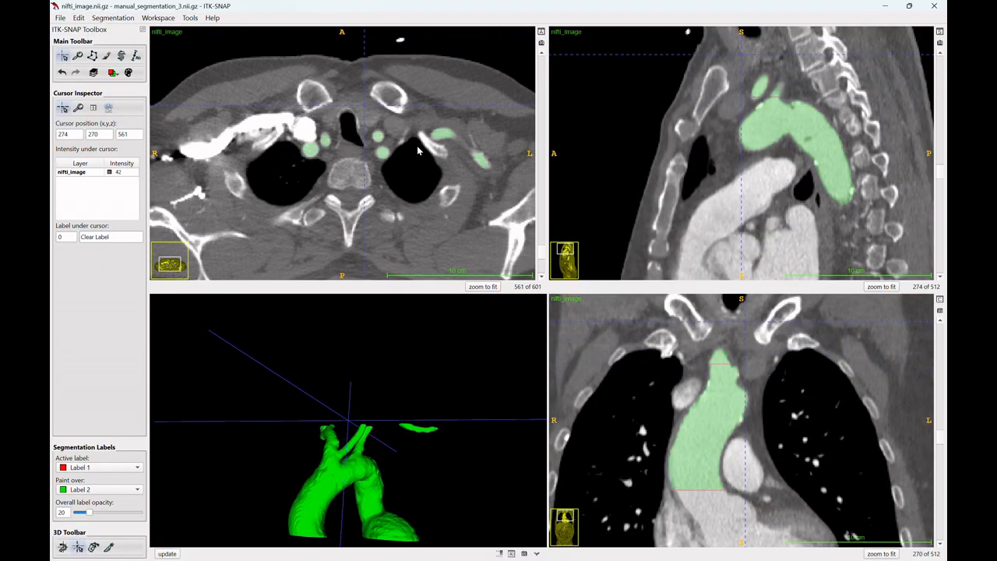
Paint all six branch vessel cross-sections in axial slice 561 with Label 1 over Label 2, using the size 9 round brush
scroll(418, 153, up, 5)
drag(417, 162, 378, 179)
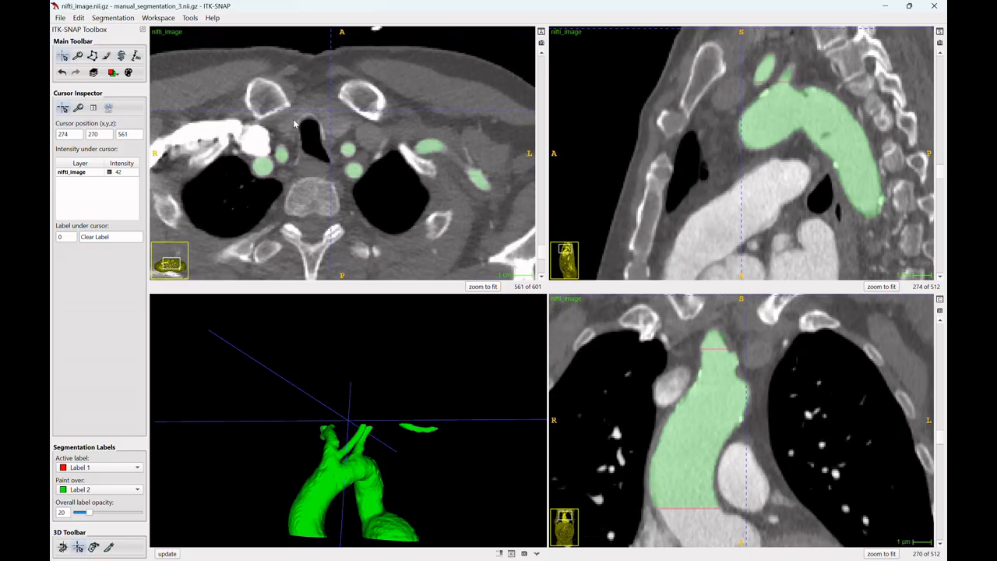
click(107, 60)
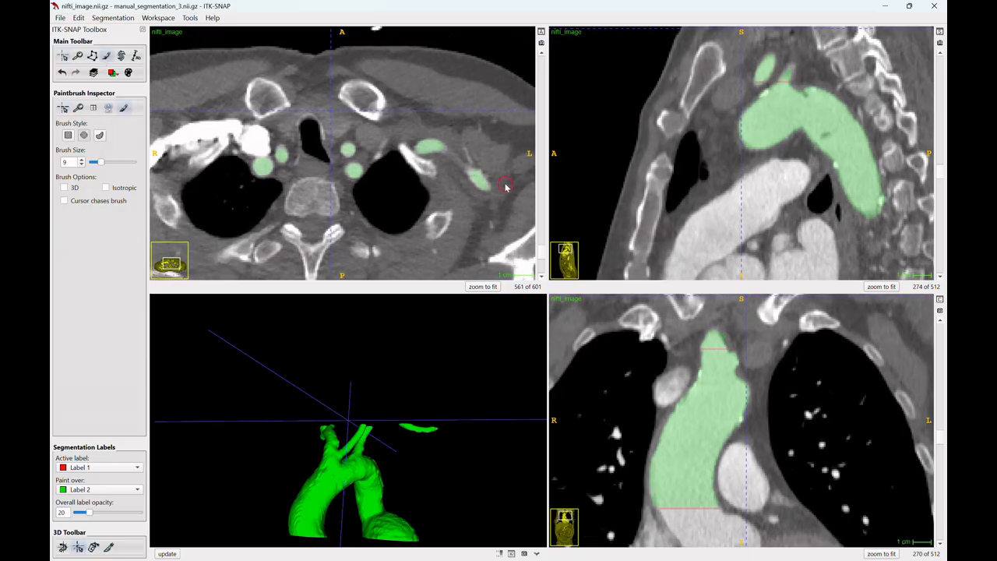
click(281, 156)
click(262, 165)
click(347, 148)
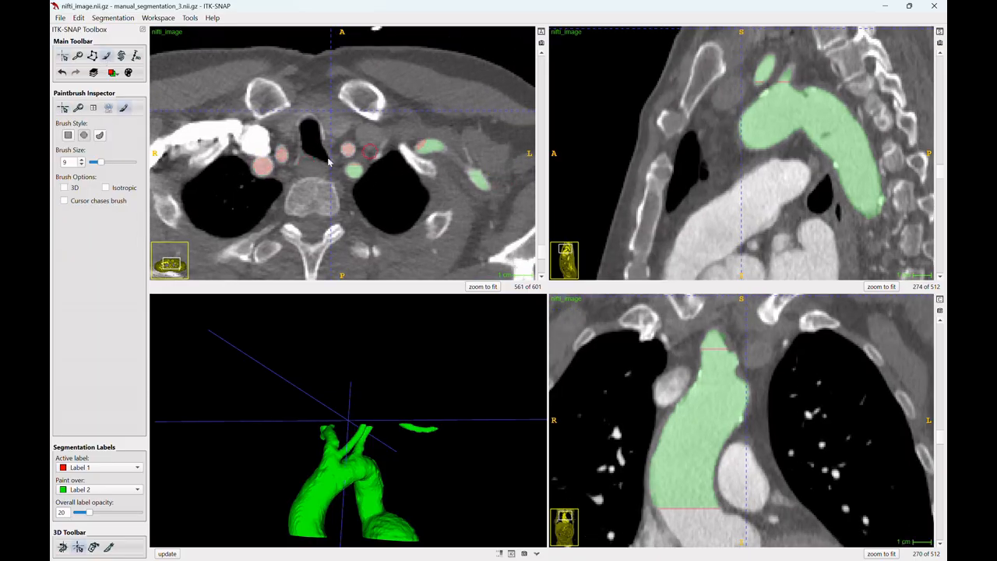
click(352, 170)
click(428, 146)
click(476, 176)
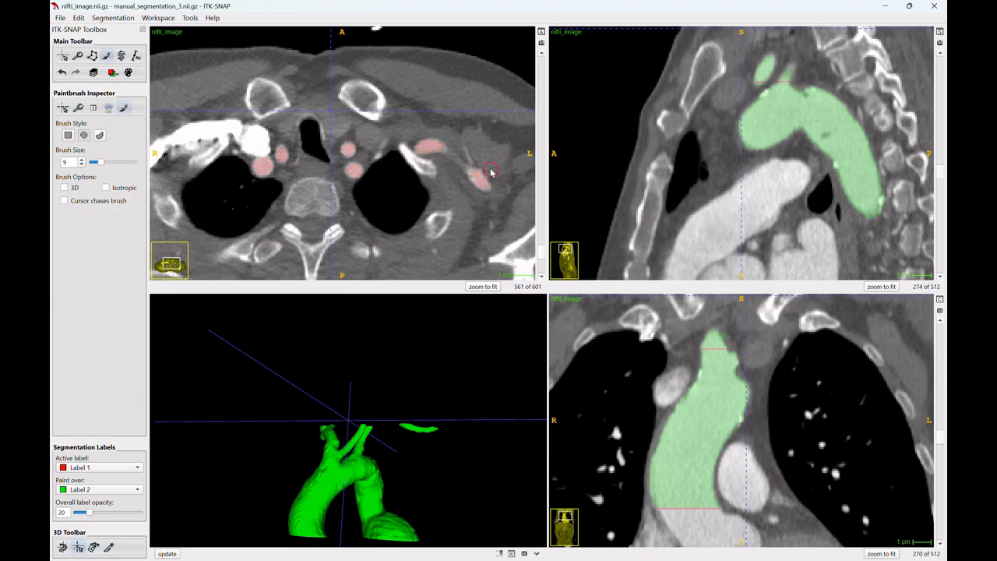
click(481, 182)
Update the 3D model and examine the Label 1 layers on the aorta and its branches in 3D and around axial slice 532
scroll(483, 178, down, 6)
scroll(491, 182, down, 14)
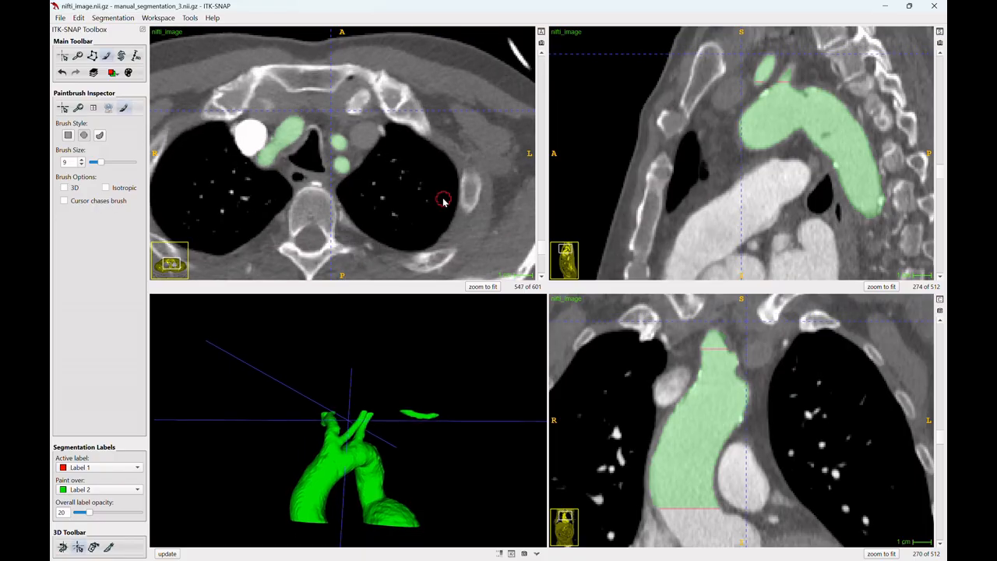
click(167, 553)
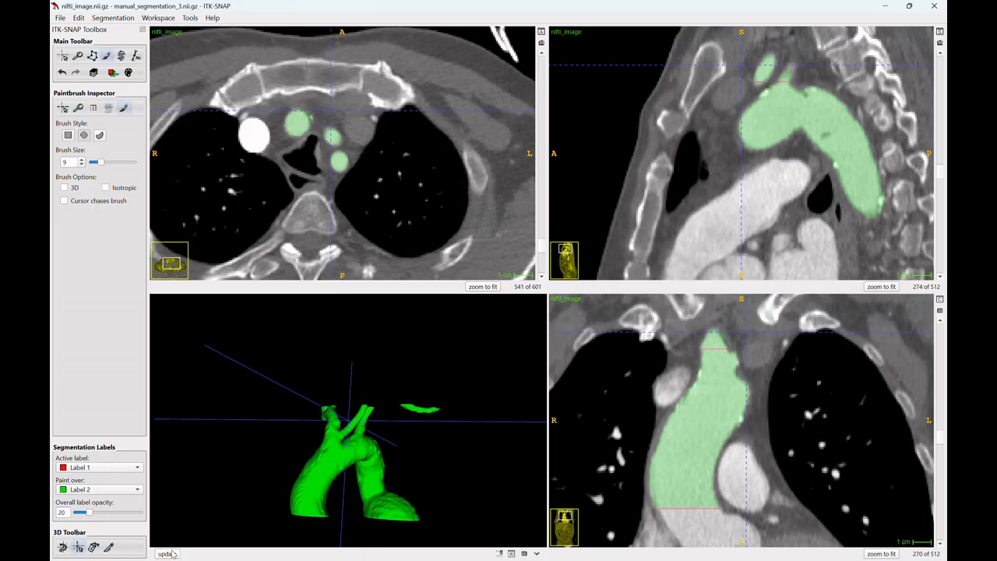
drag(267, 478, 228, 489)
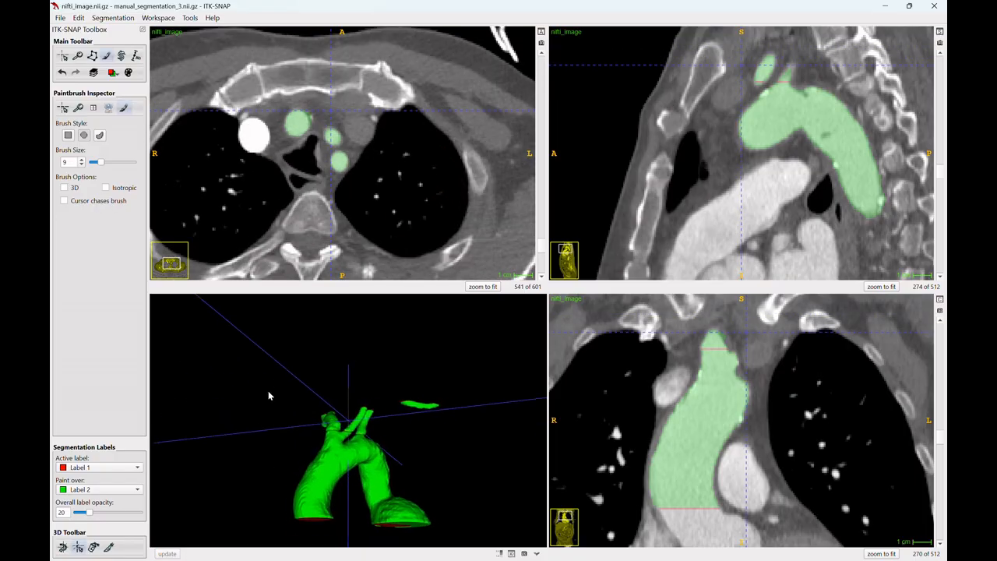
drag(268, 392, 312, 436)
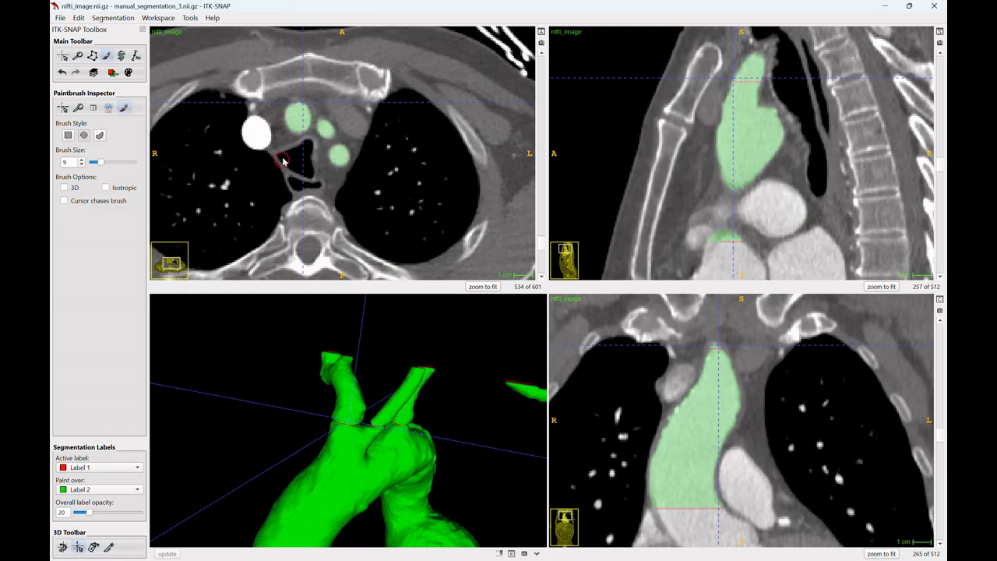
scroll(283, 161, down, 6)
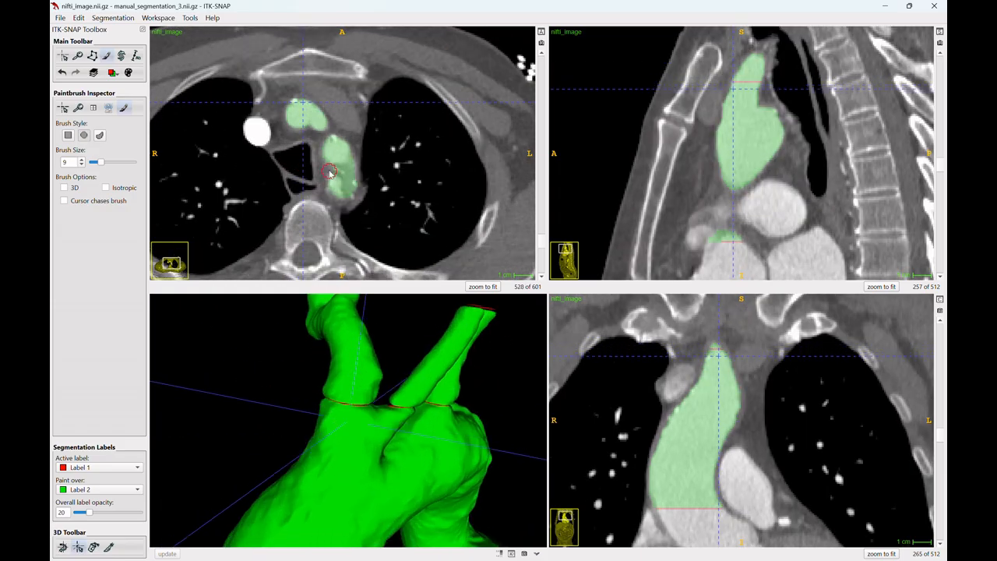
scroll(330, 173, up, 4)
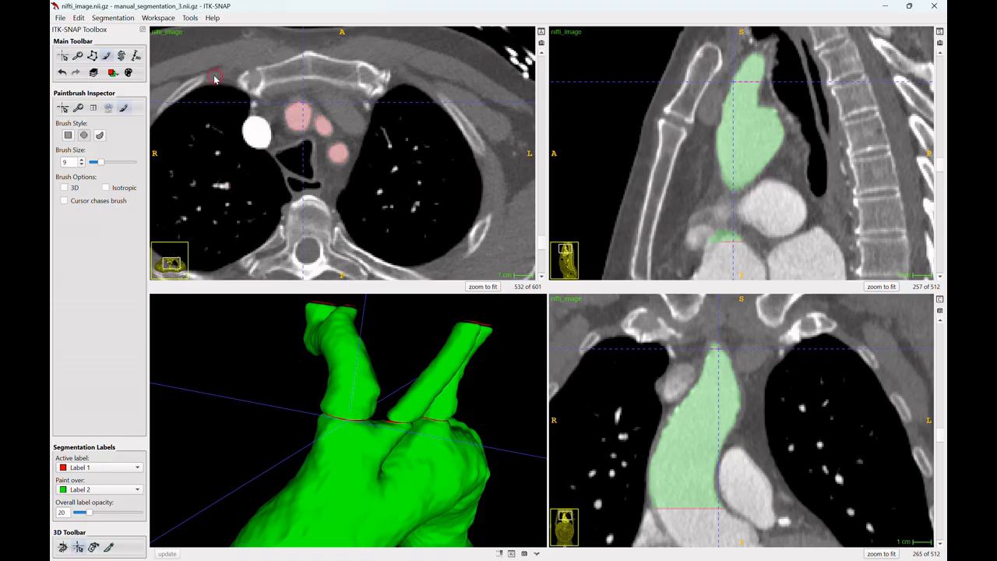
Fit the snake auto-segmentation ROI around the branch vessels, at position 202, 231, 532 with size 178 × 94 × 31
click(122, 56)
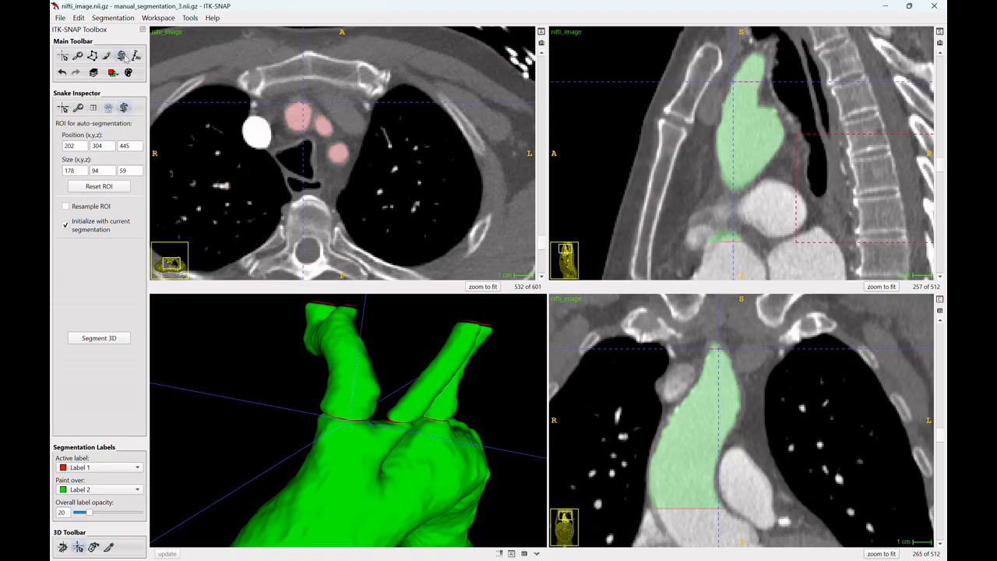
key(ctrl+f)
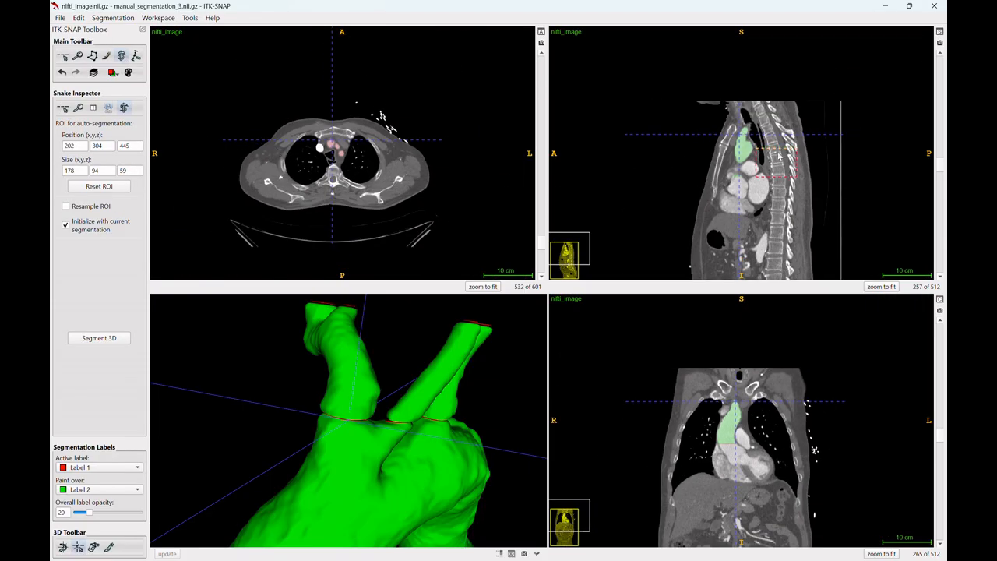
scroll(502, 194, up, 5)
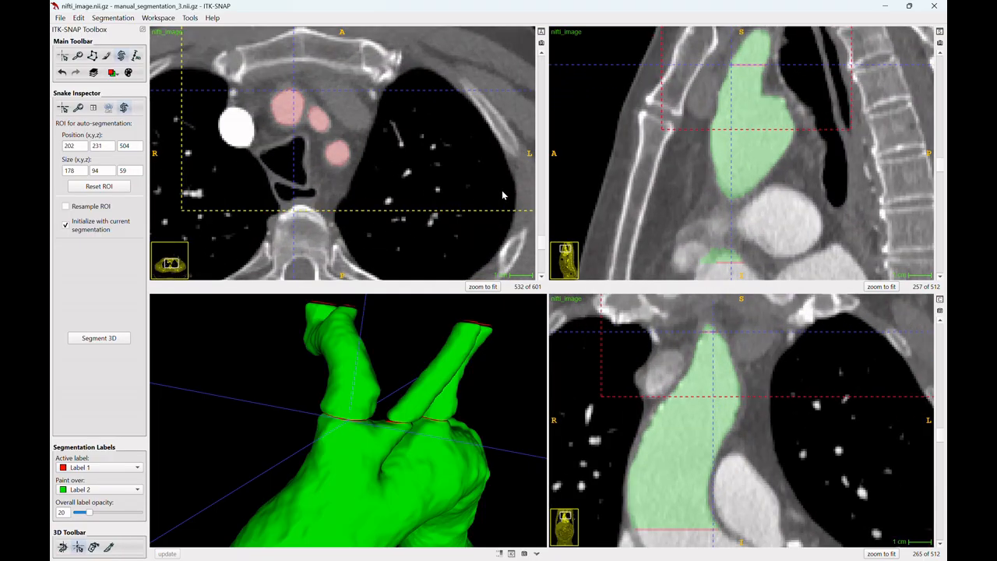
drag(759, 131, 755, 76)
scroll(432, 148, up, 1)
scroll(433, 148, down, 2)
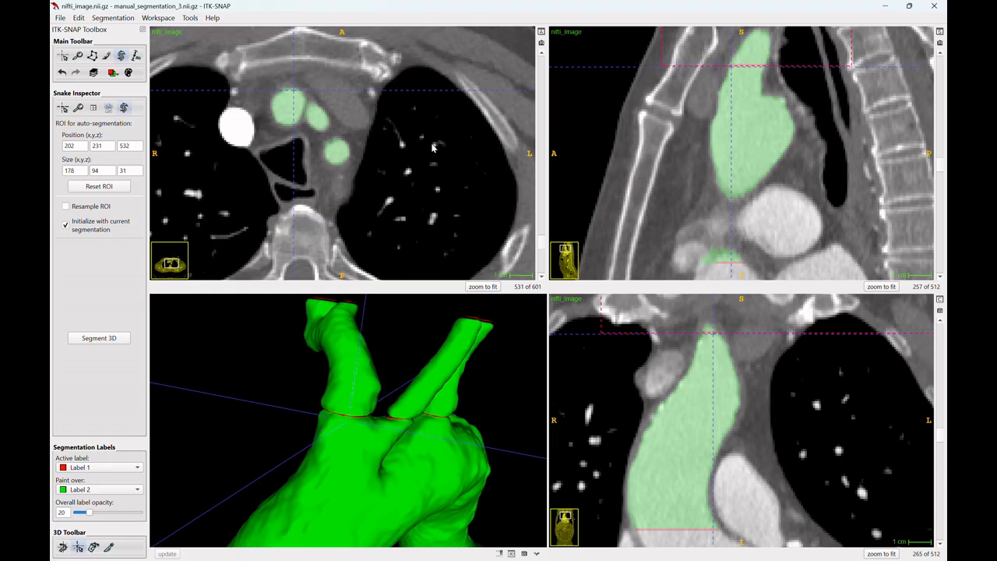
Check that the ROI encloses the branch vessels through the axial slices between 532 and 562
scroll(433, 148, up, 1)
drag(433, 148, 429, 173)
scroll(429, 172, up, 20)
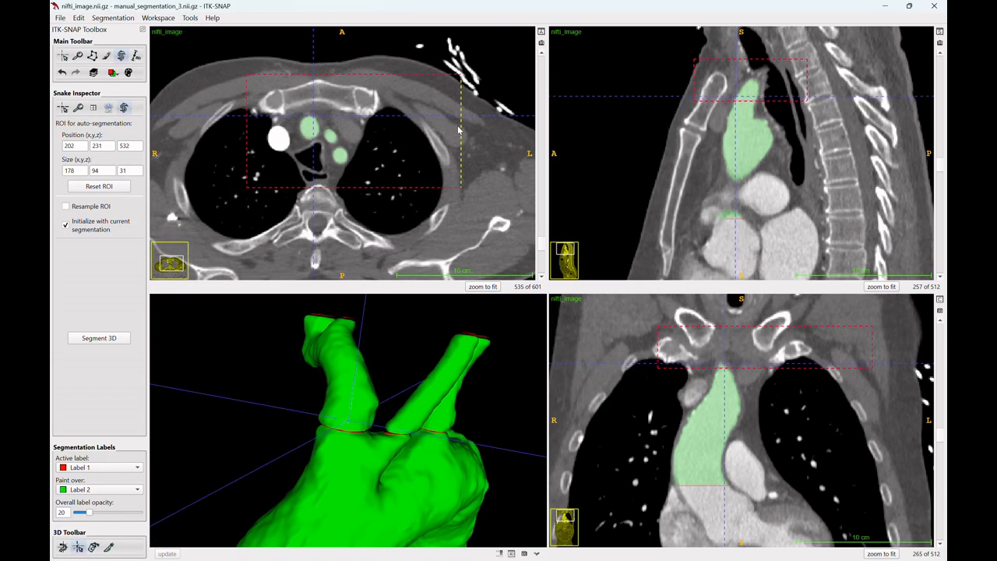
scroll(462, 137, up, 5)
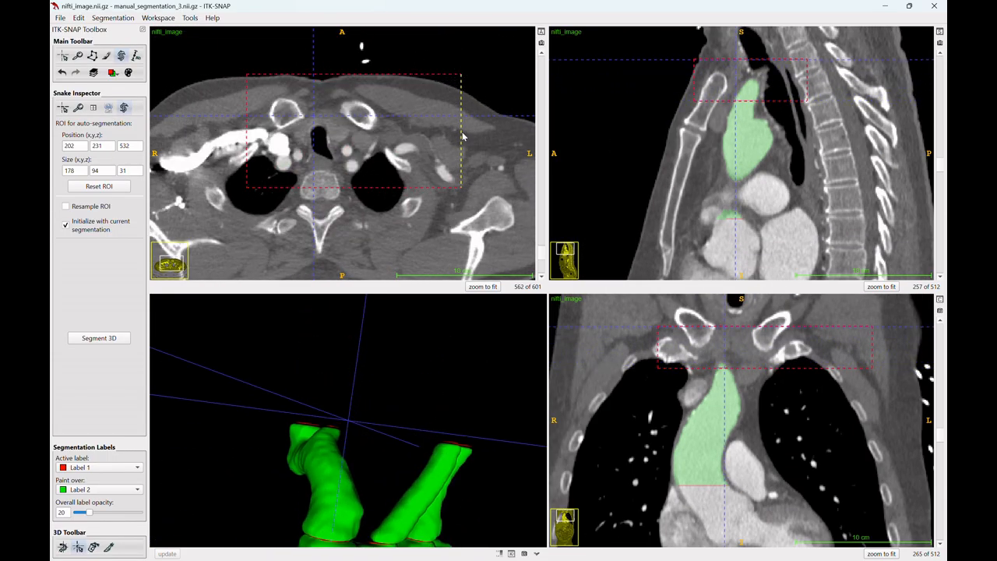
scroll(464, 138, down, 9)
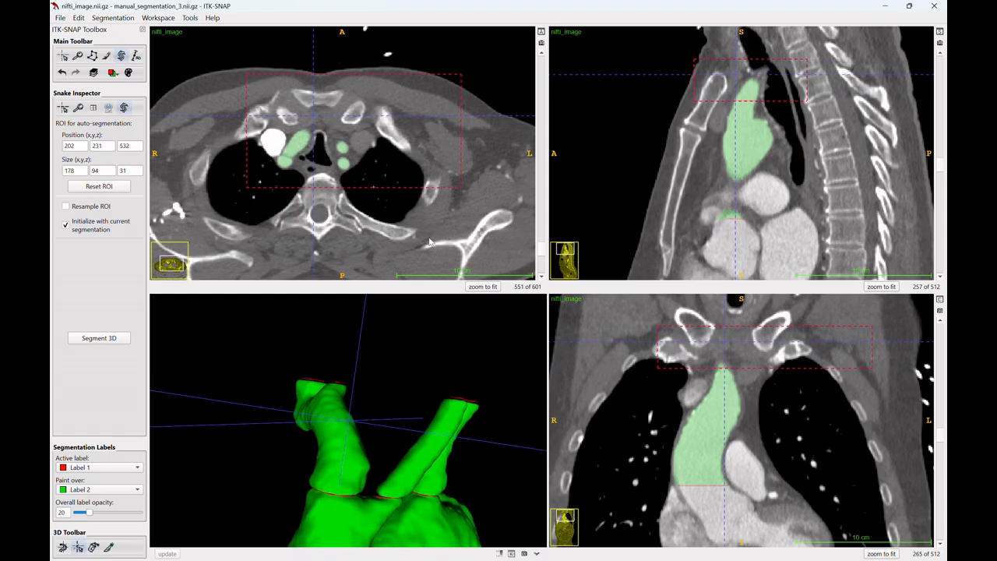
Paint Label 1 over Label 2 inside the left subclavian artery on axial slices 552 to 554 using the size 9 round brush
scroll(409, 237, down, 3)
scroll(261, 180, up, 4)
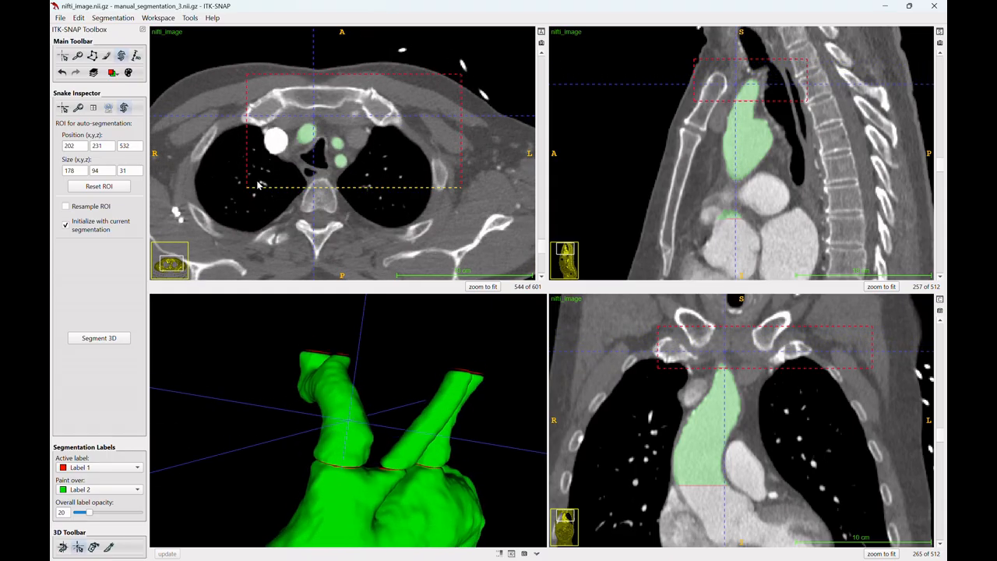
drag(297, 238, 297, 227)
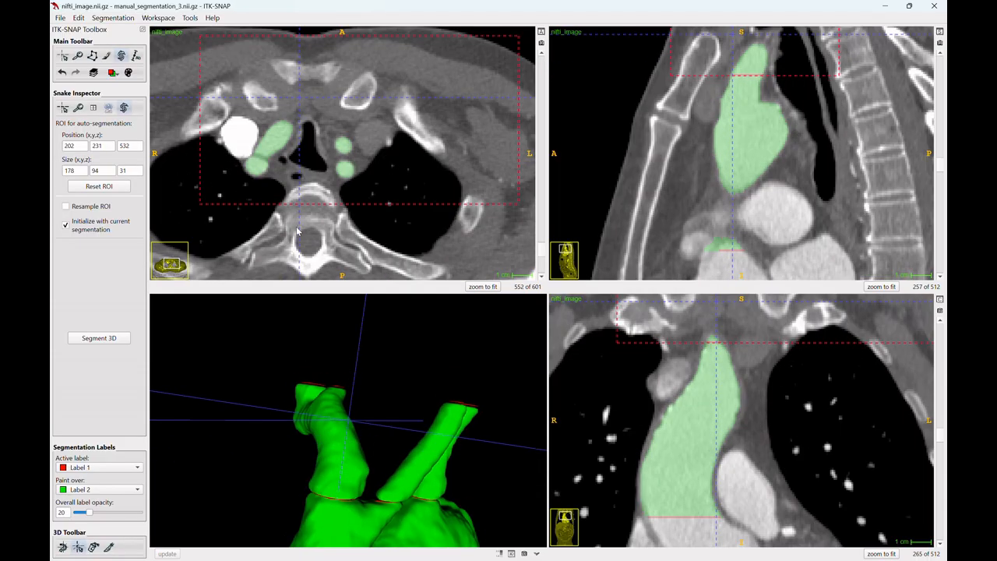
click(106, 56)
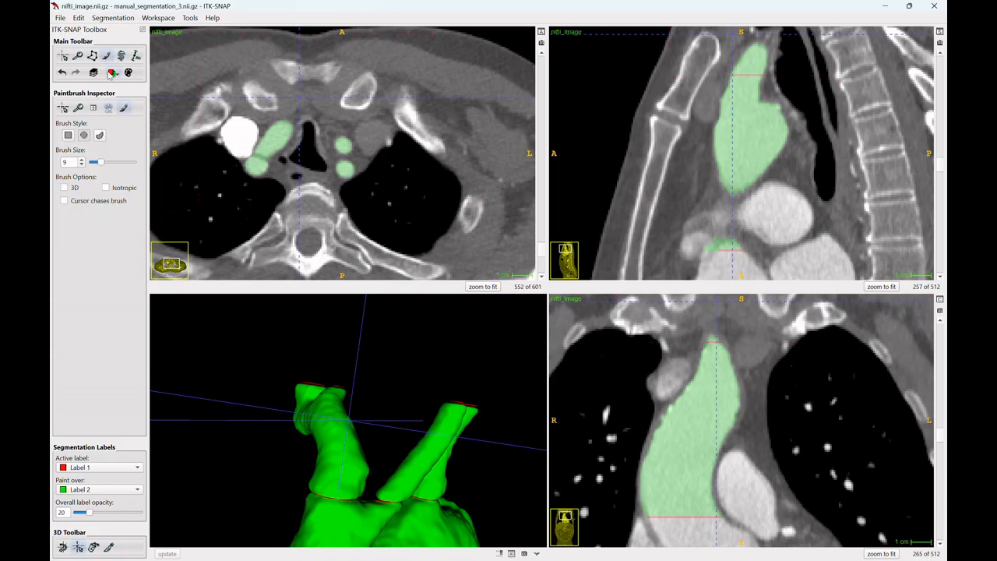
click(346, 173)
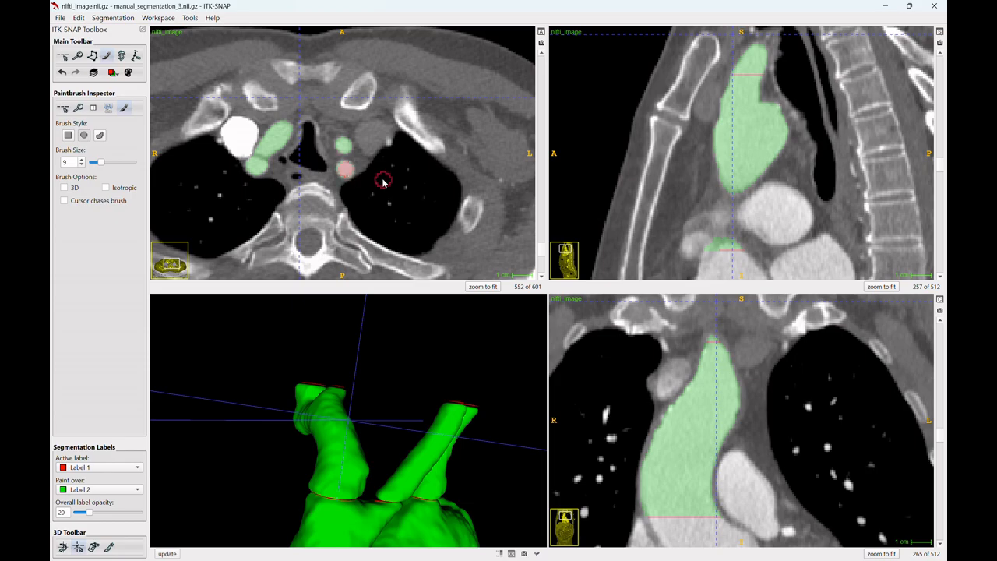
scroll(346, 174, up, 1)
click(347, 173)
scroll(347, 173, up, 1)
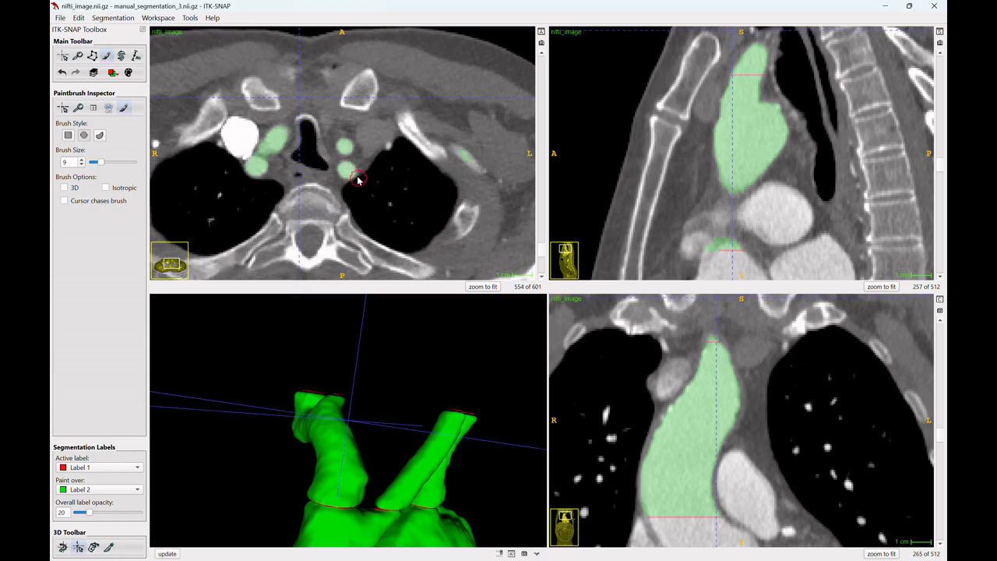
click(348, 171)
Paint Label 1 inside the brachiocephalic trunk, the large vessel in front of the trachea, starting from axial slice 544
scroll(436, 152, down, 10)
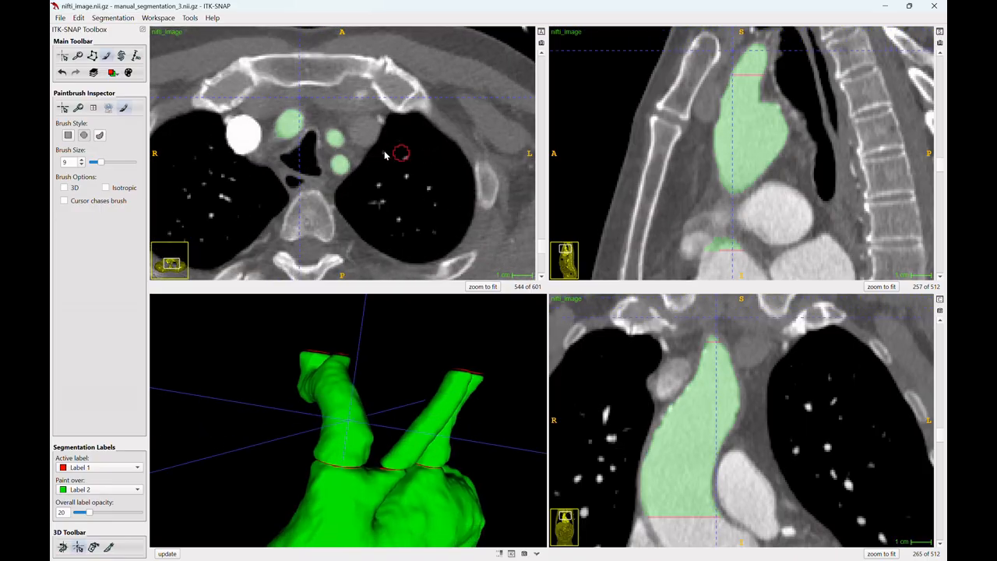
click(288, 123)
scroll(289, 123, down, 1)
scroll(288, 123, down, 1)
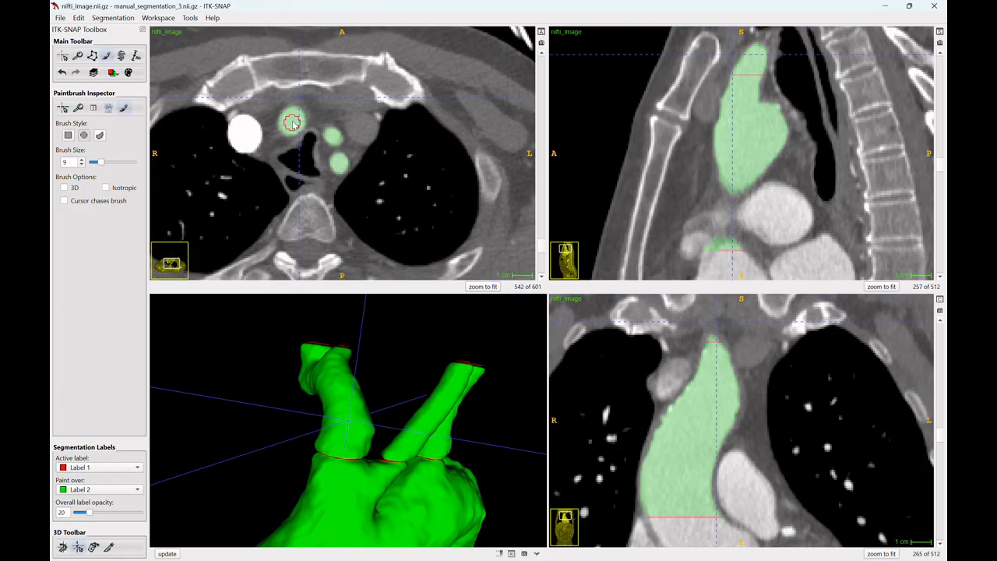
Paint Label 1 inside the left common carotid artery on axial slices 541 and 540
scroll(351, 139, down, 1)
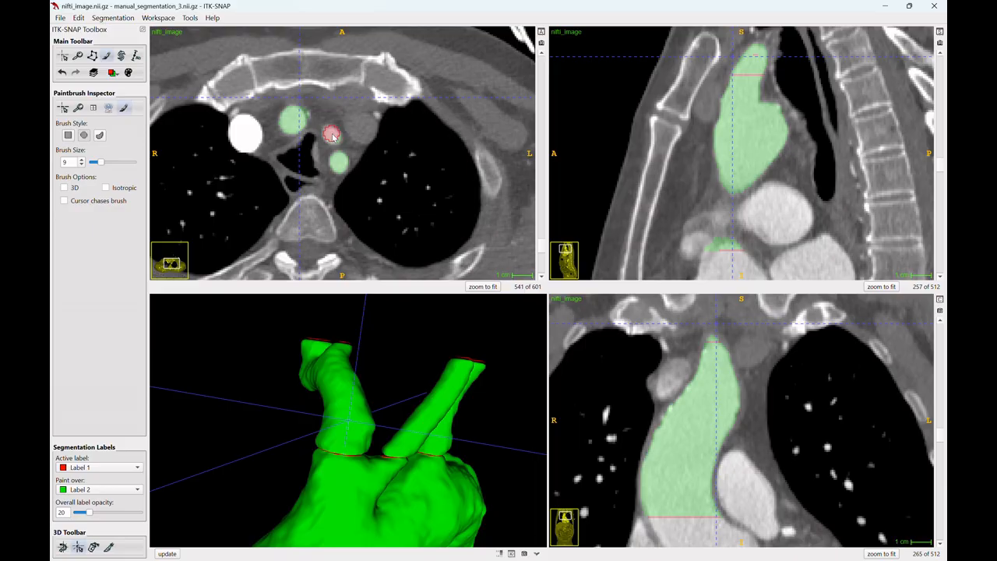
scroll(348, 138, down, 1)
click(331, 133)
scroll(334, 134, down, 1)
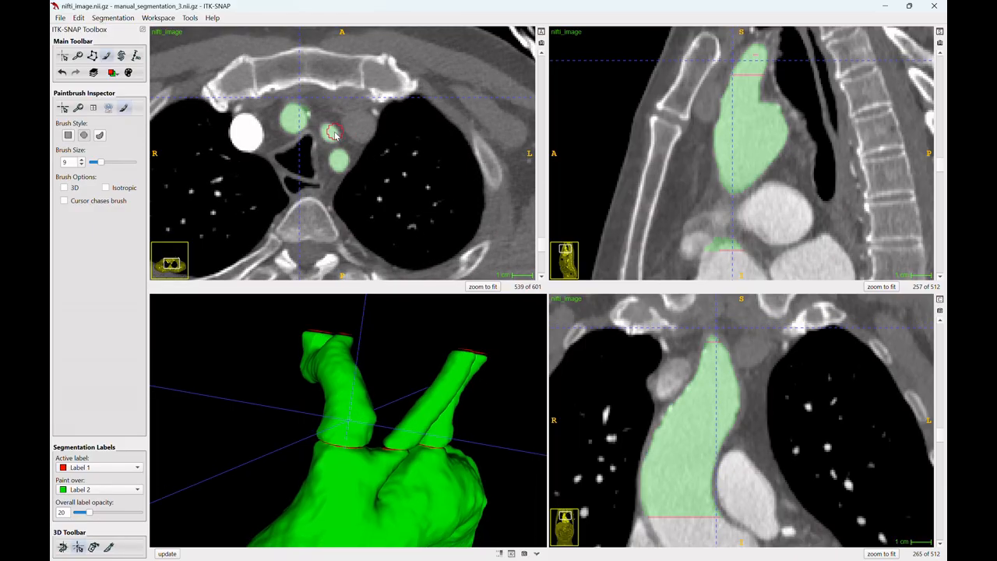
Paint Label 1 along the elongated vessel segment beneath the left shoulder on axial slices 557 and 556
scroll(436, 134, up, 19)
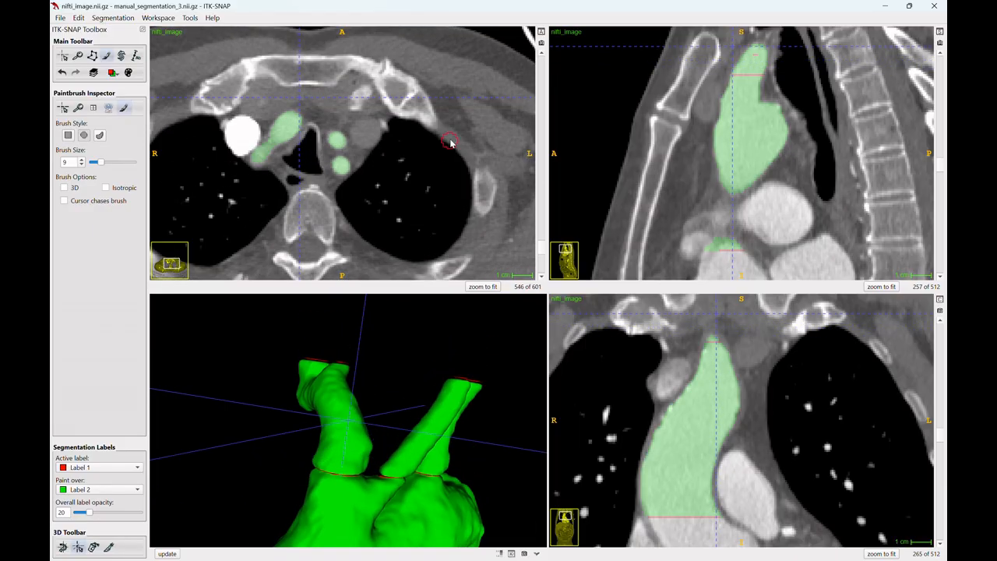
scroll(459, 150, down, 3)
scroll(461, 151, up, 3)
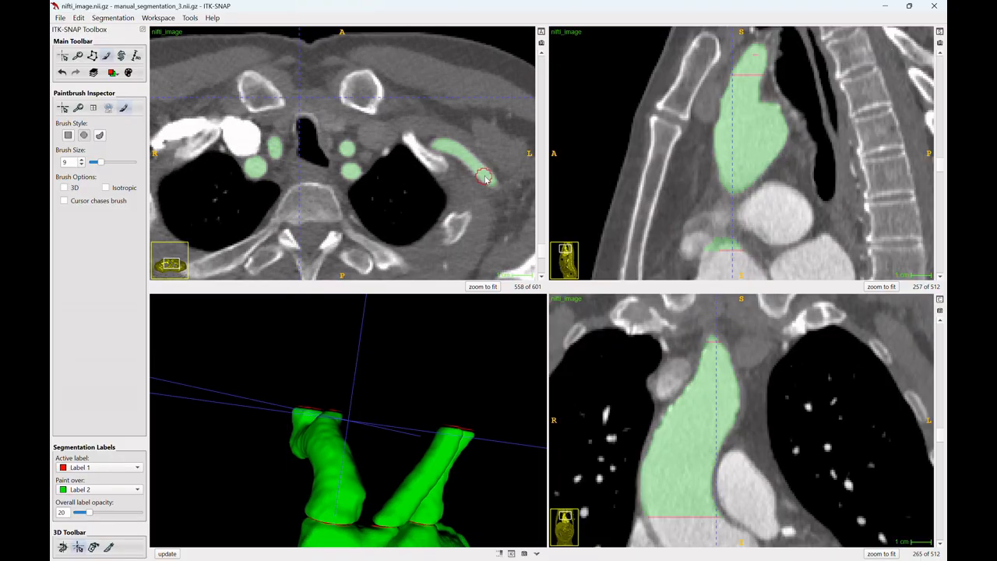
scroll(460, 160, down, 1)
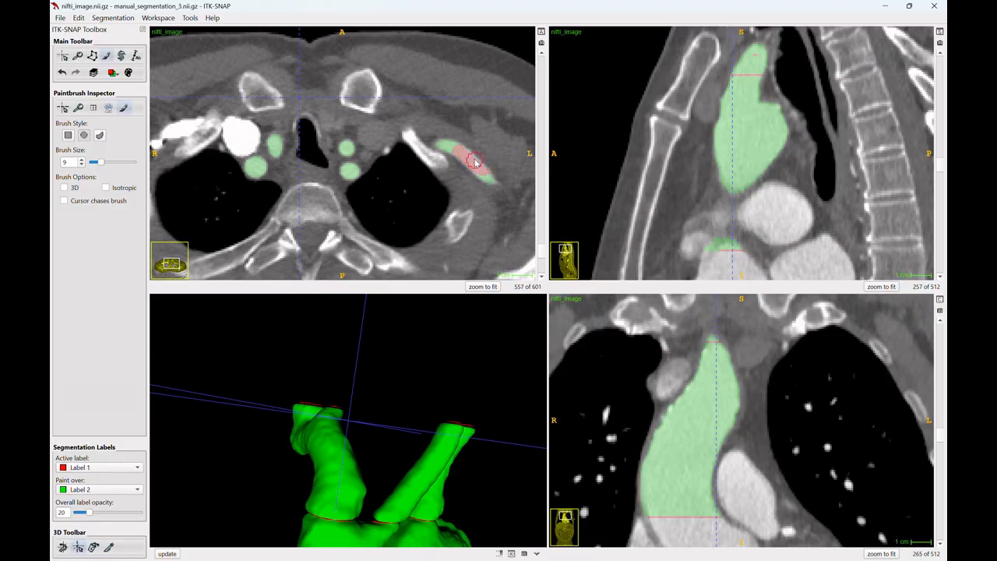
scroll(467, 160, down, 1)
scroll(471, 160, down, 2)
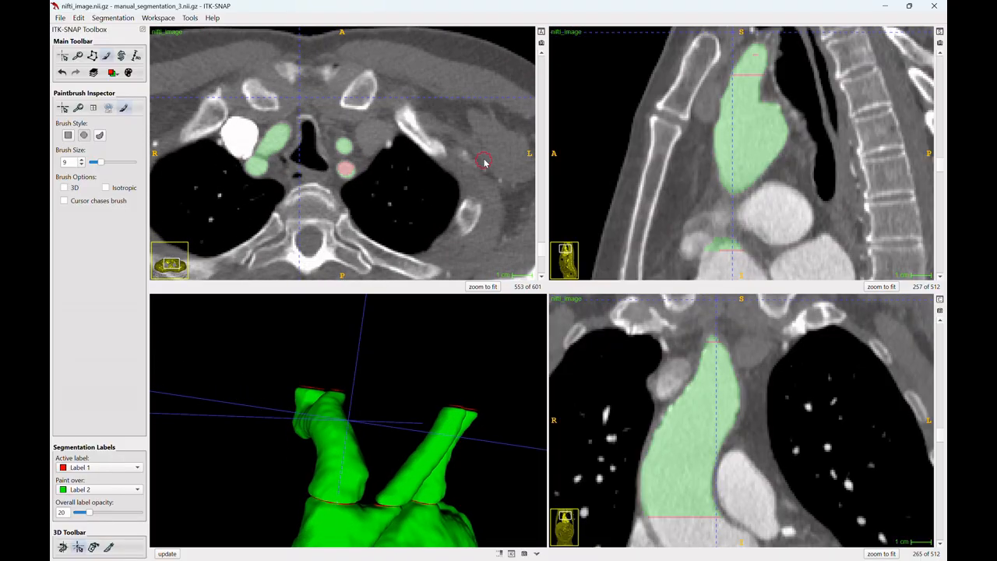
Start the 3D snake segmentation on the existing ROI, initialized with the current segmentation and using Label 1 as the active label
scroll(483, 165, down, 14)
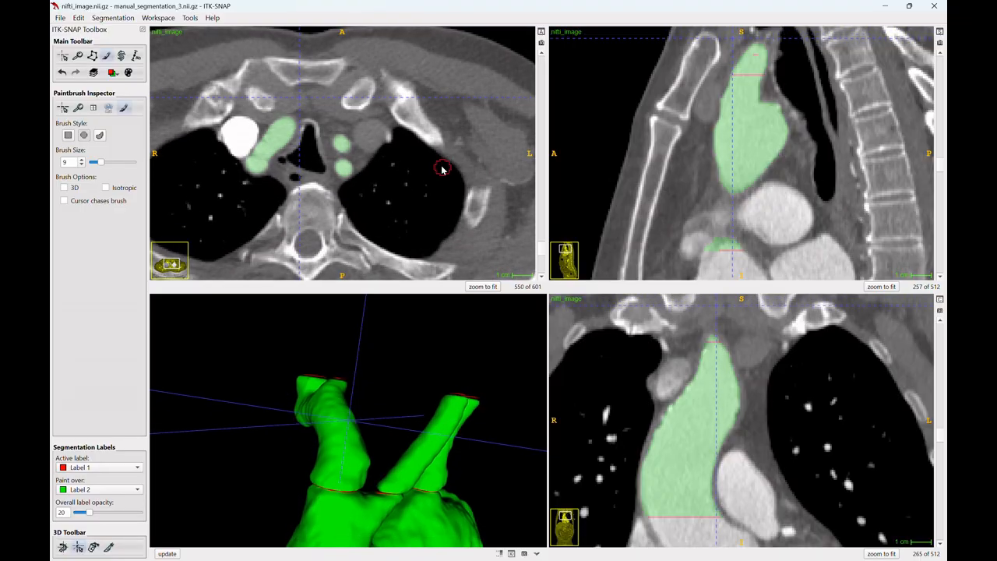
scroll(444, 179, down, 6)
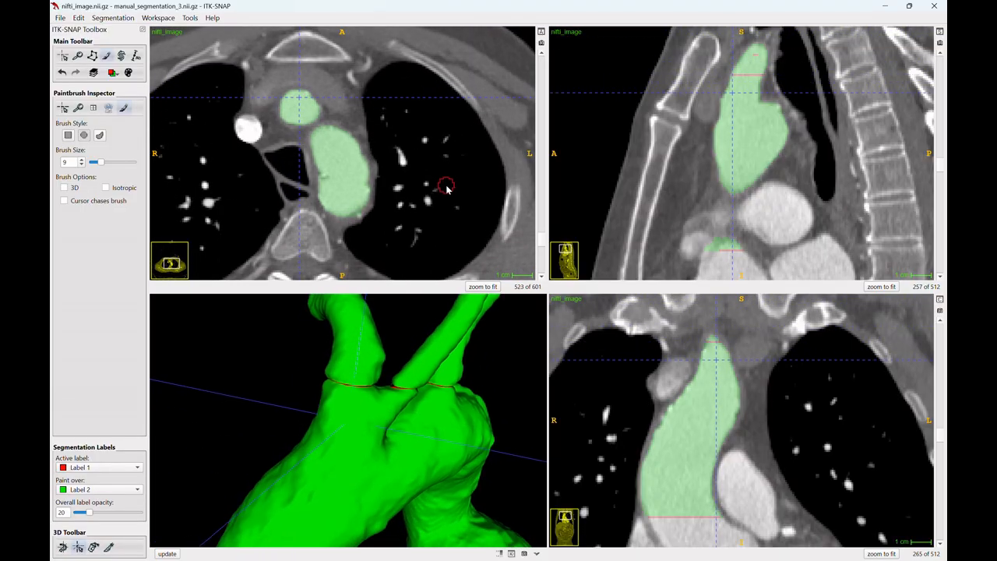
scroll(444, 189, up, 7)
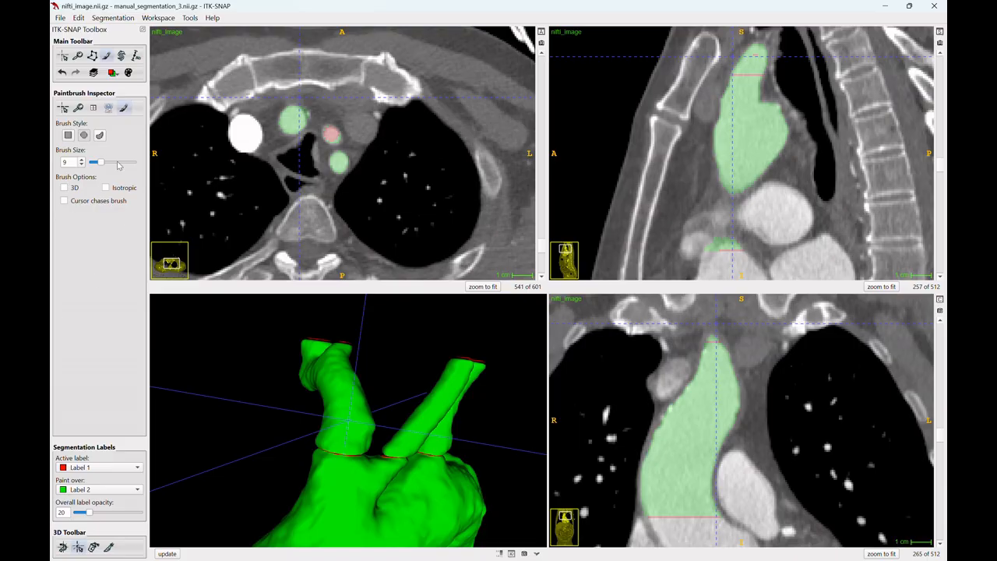
click(64, 55)
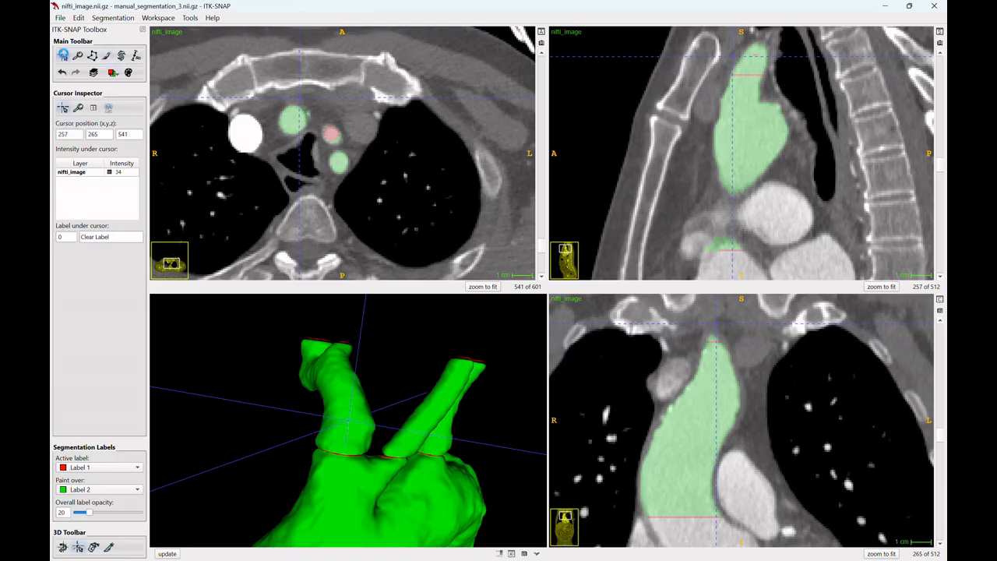
click(121, 56)
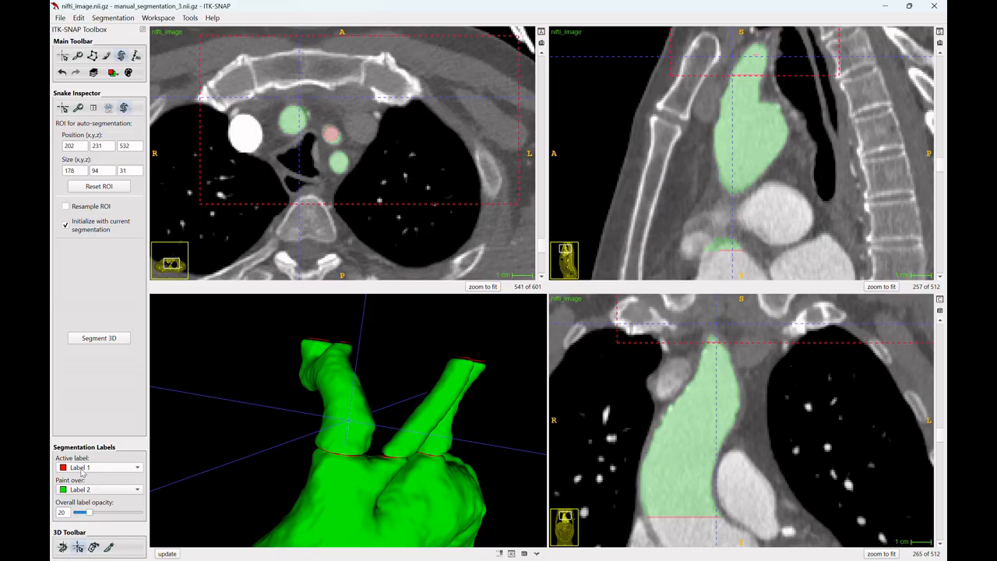
click(107, 337)
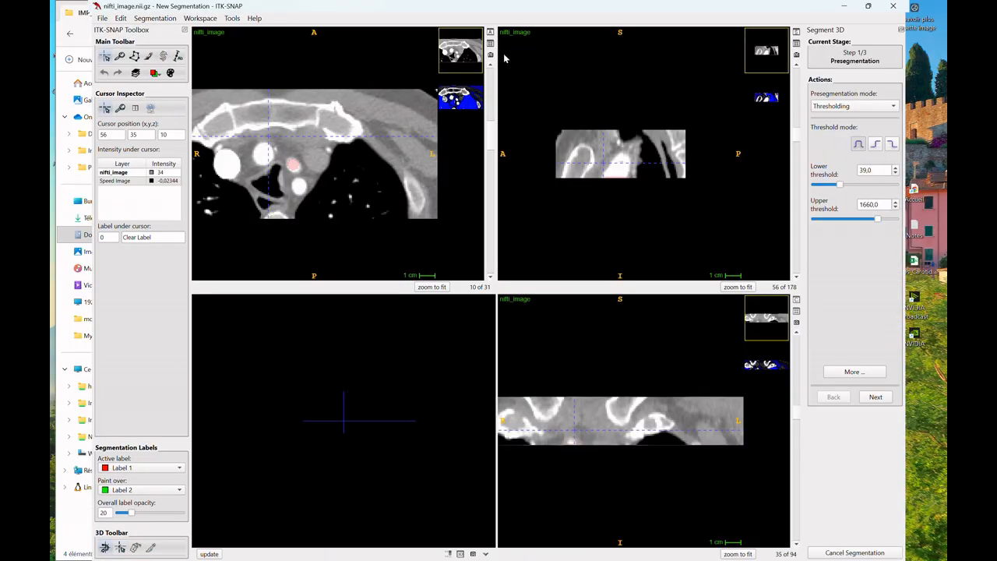
Set the presegmentation thresholds to 318 lower and 810 upper so the vessels stand out in the speed image
scroll(314, 182, up, 2)
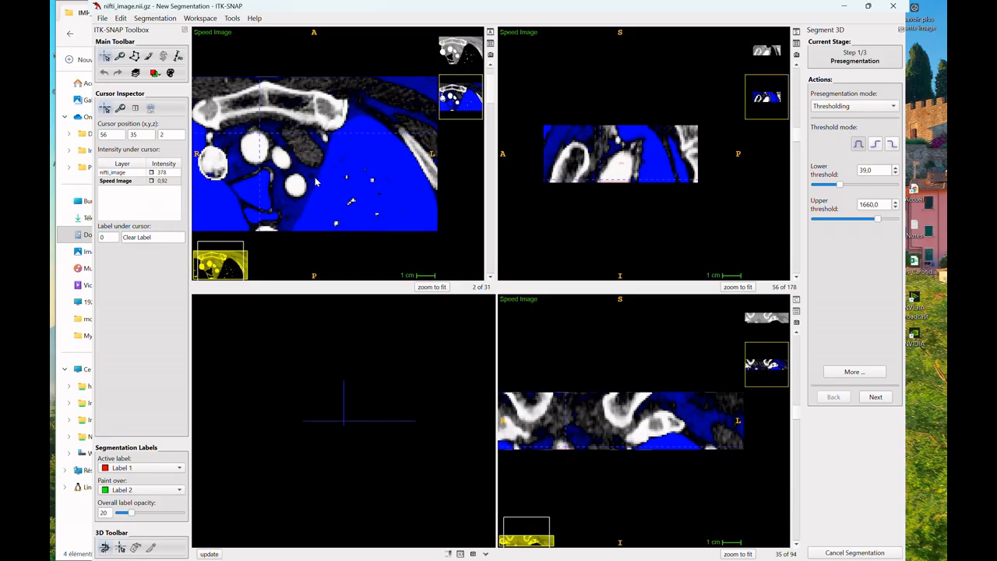
scroll(317, 183, up, 19)
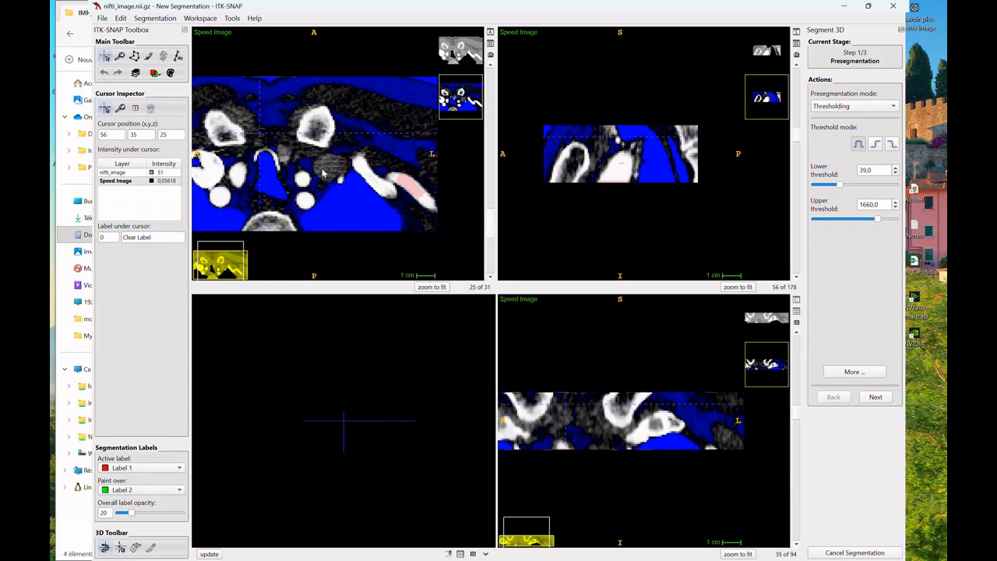
scroll(324, 147, down, 3)
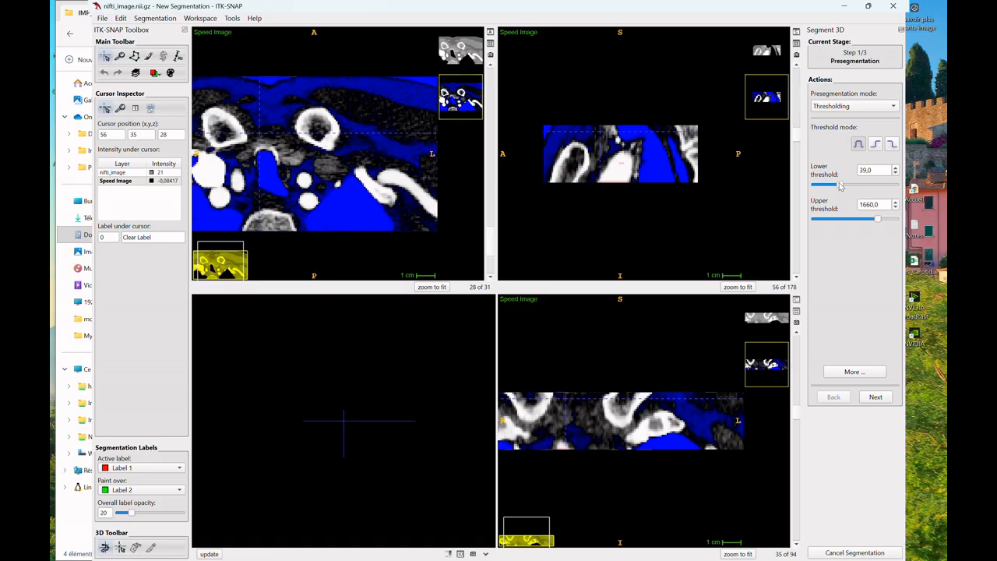
drag(840, 187, 845, 187)
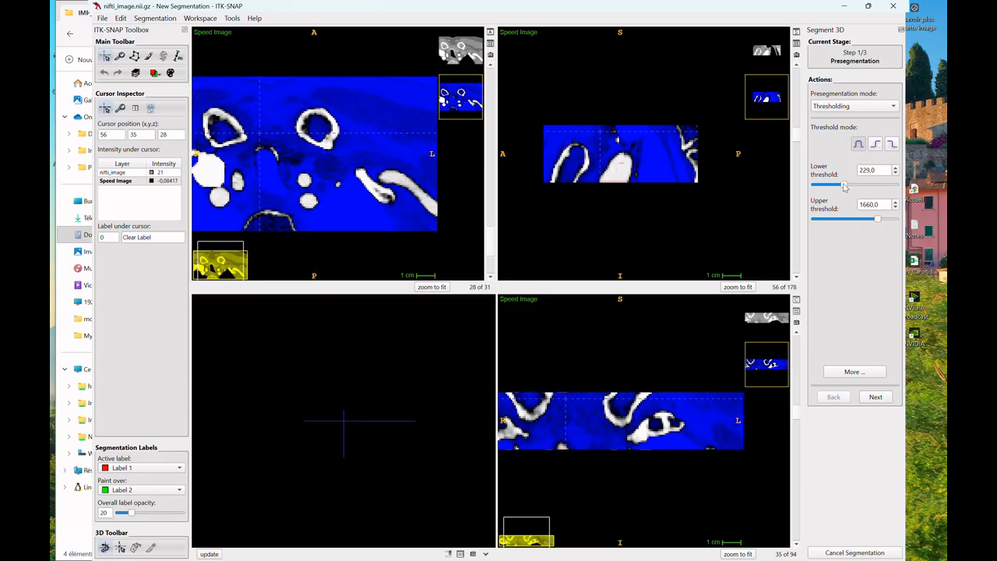
drag(845, 187, 846, 187)
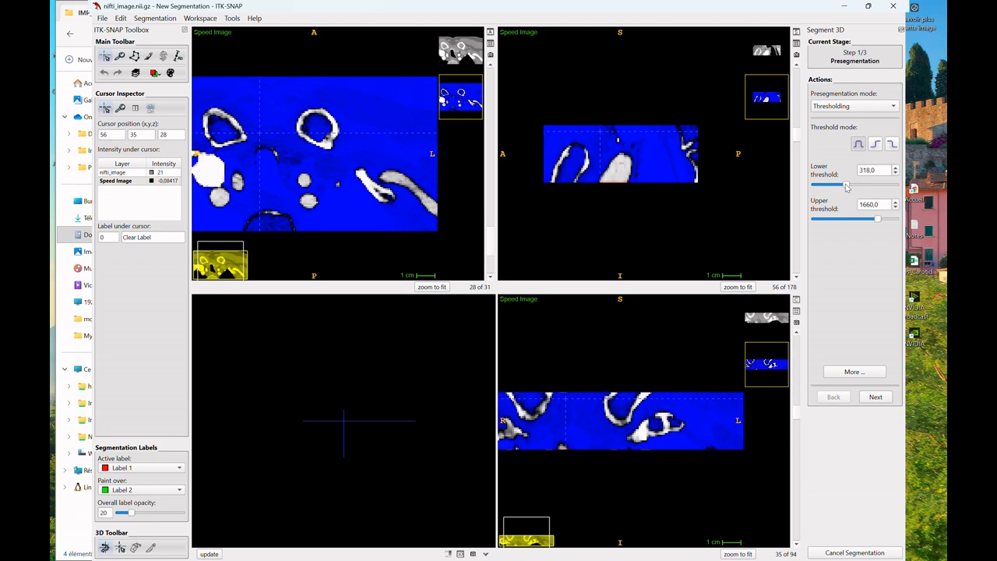
drag(875, 222, 857, 223)
scroll(345, 176, down, 2)
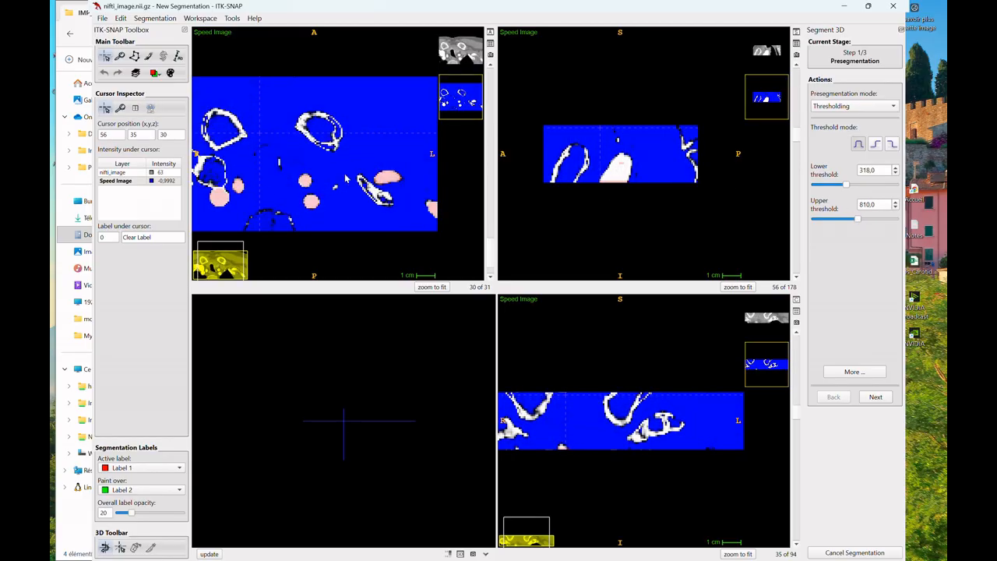
Compare the vessels in the original image with the speed image and set the thresholds to 273 lower and 631 upper
click(476, 59)
scroll(253, 188, down, 1)
scroll(246, 194, up, 20)
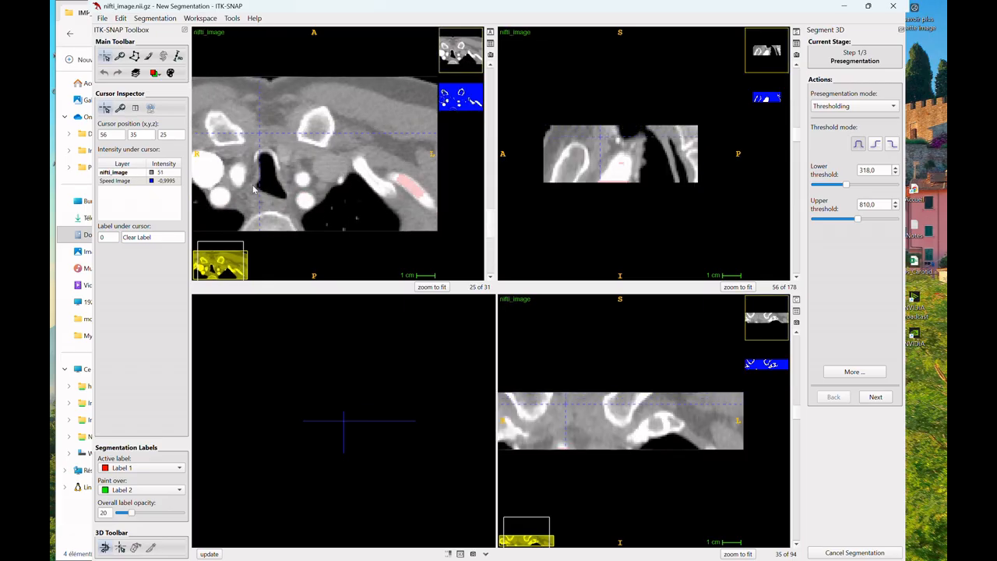
scroll(277, 149, down, 2)
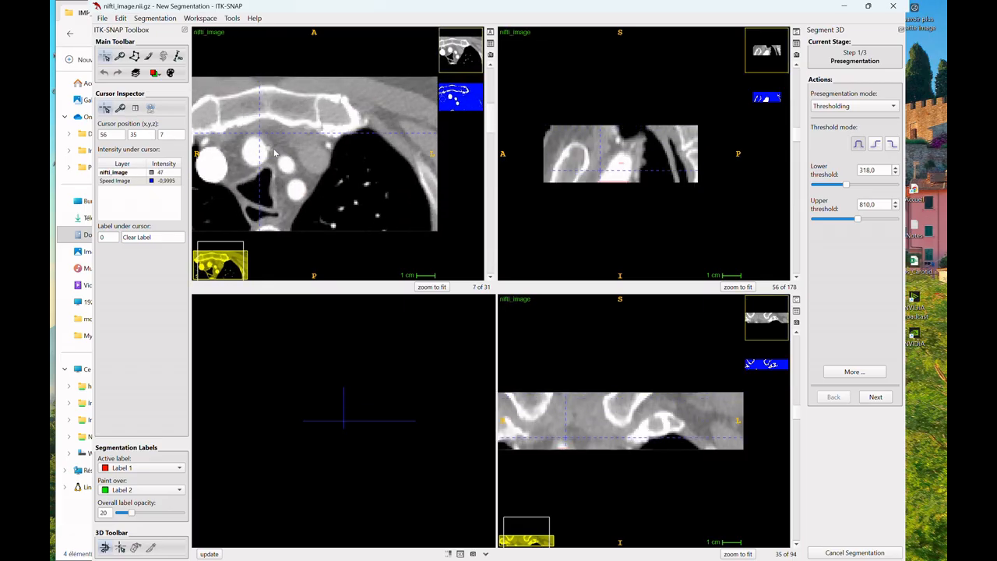
click(268, 149)
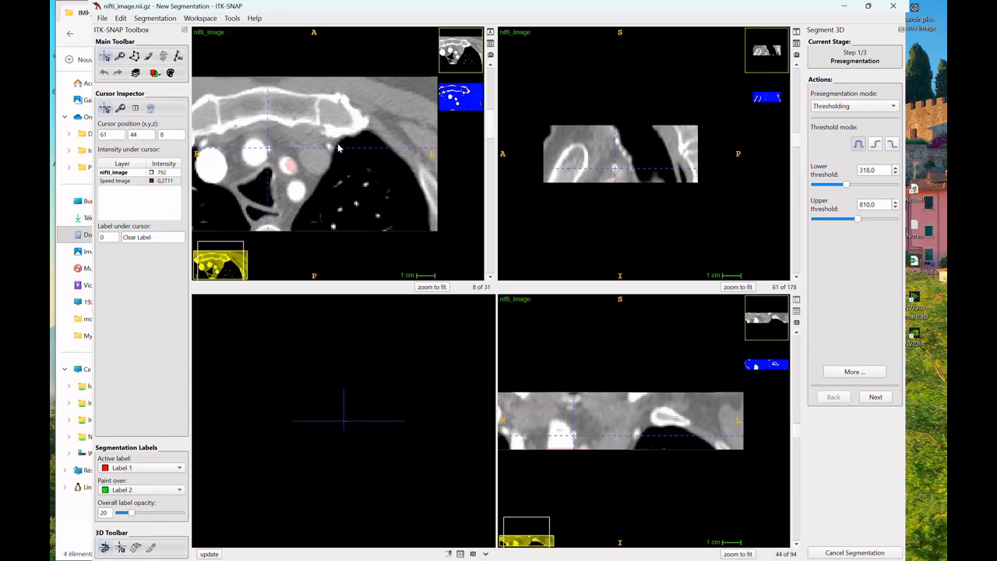
click(460, 96)
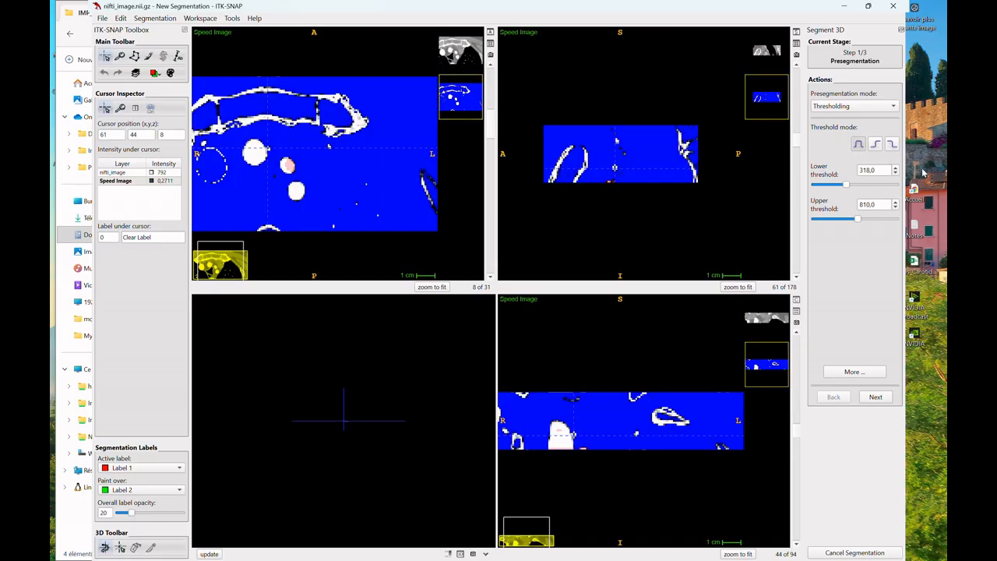
drag(849, 185, 848, 186)
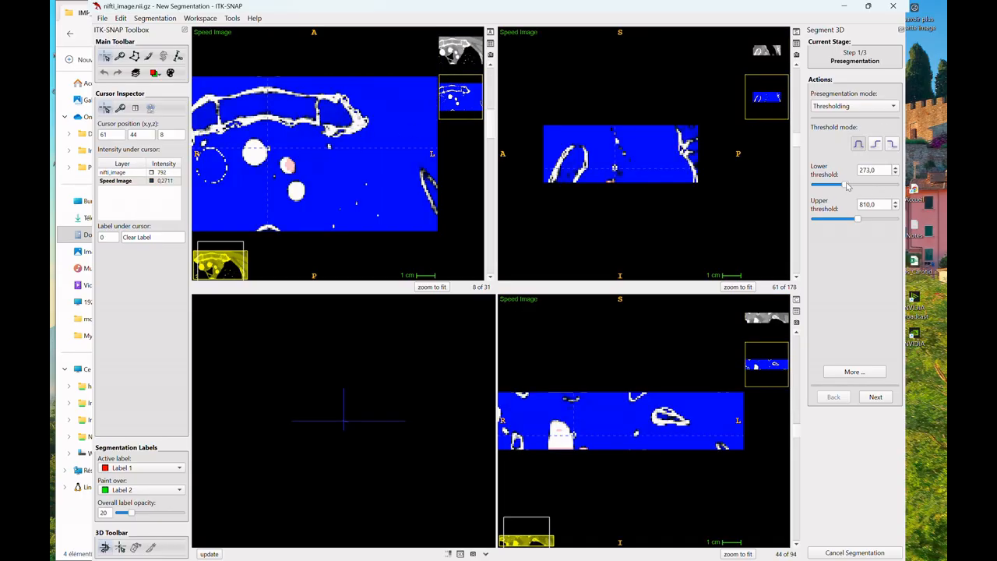
drag(855, 222, 854, 222)
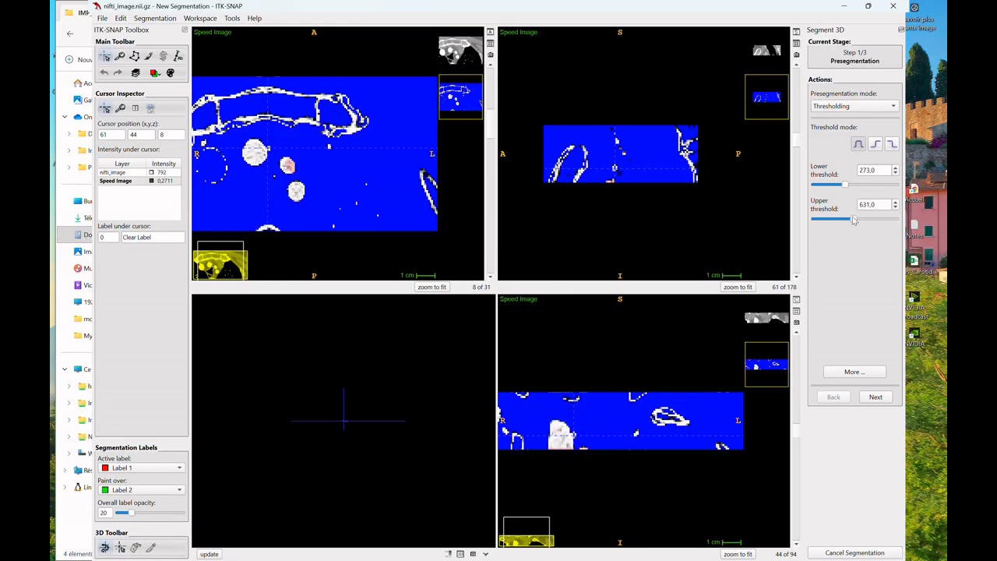
Check the speed image across the axial slices and advance to the Evolution stage without adding any bubbles
scroll(360, 183, up, 8)
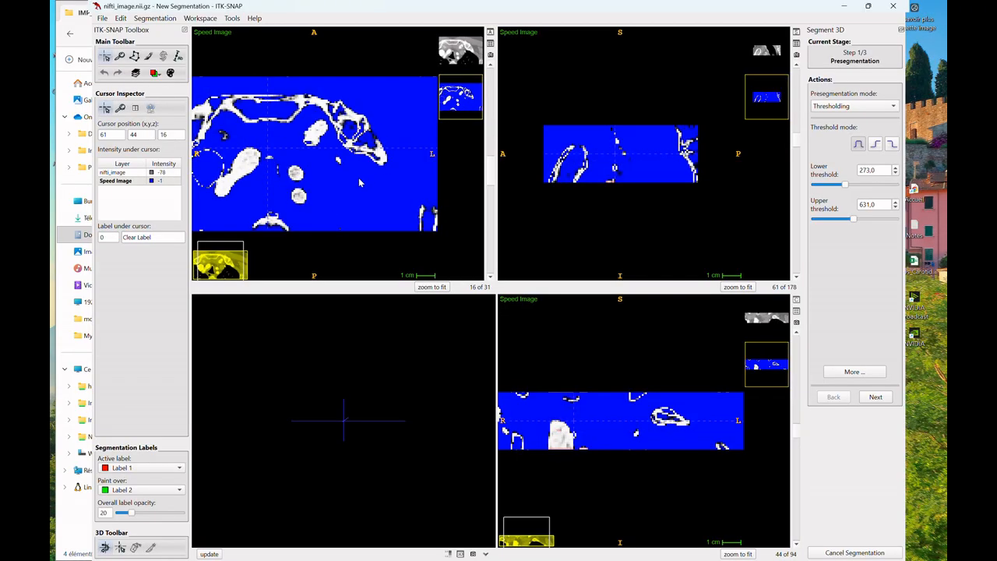
scroll(360, 182, up, 9)
scroll(361, 184, down, 9)
scroll(362, 183, down, 4)
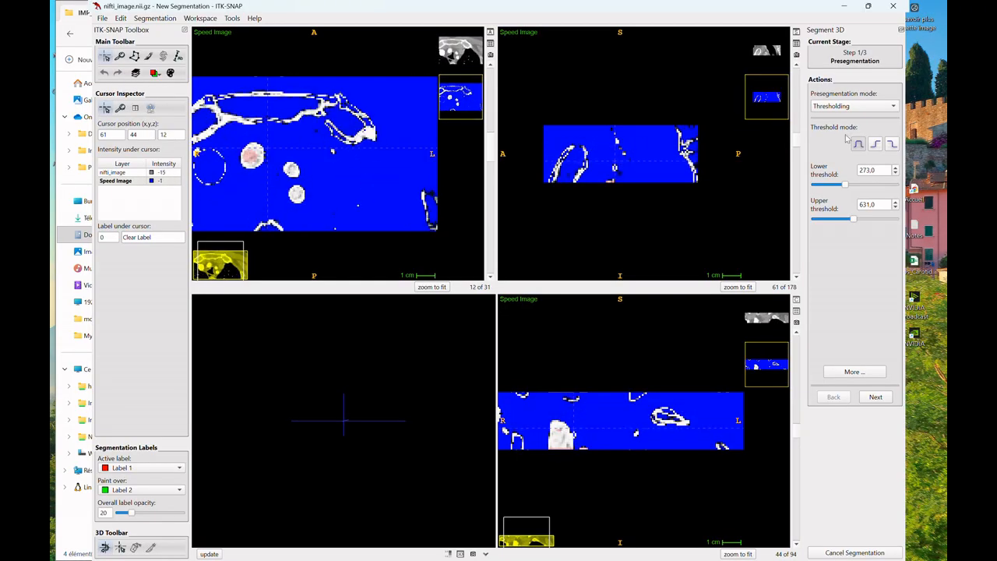
click(876, 397)
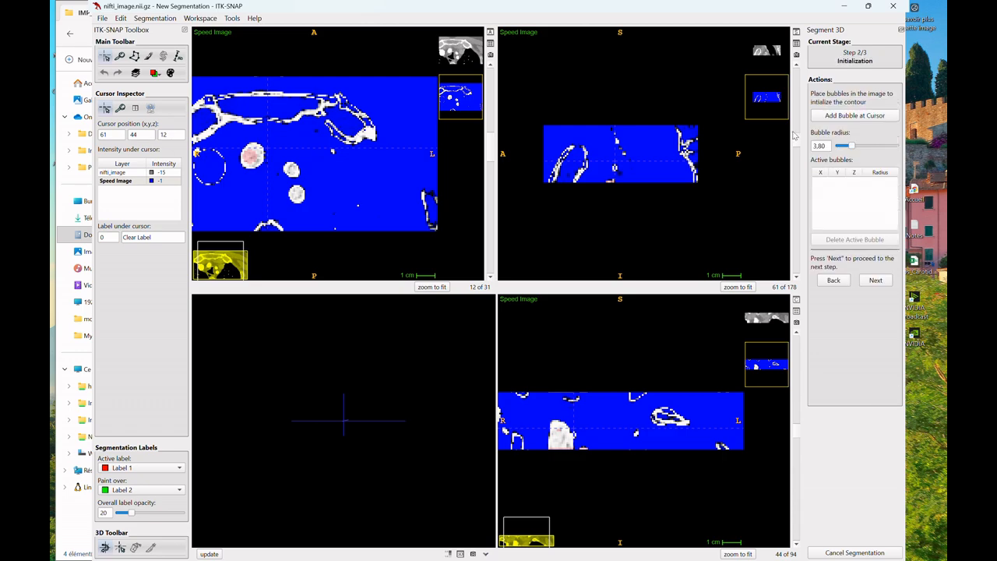
click(877, 280)
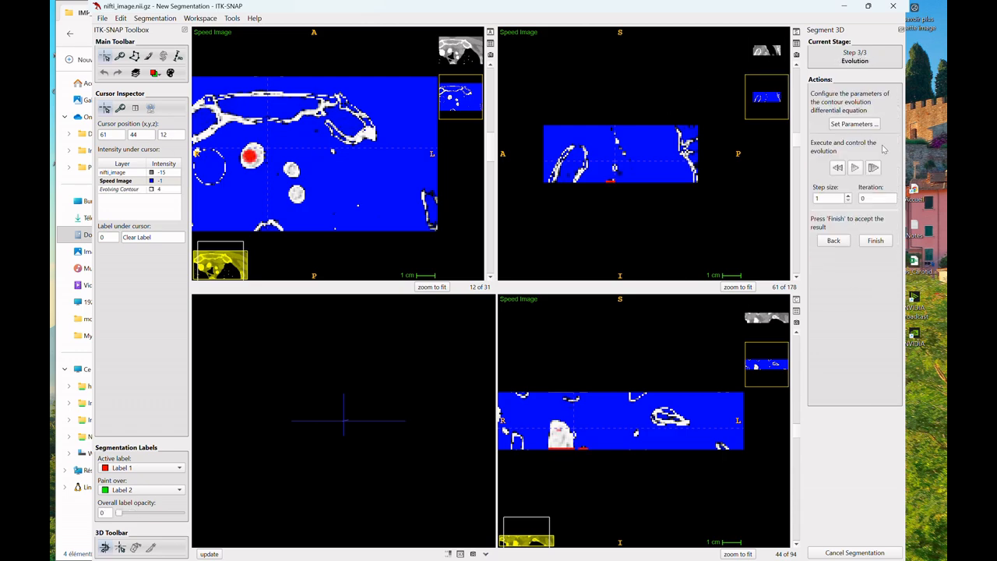
Set the smoothing (curvature) force of the active contour evolution to 0.110
click(854, 124)
drag(478, 289, 375, 289)
click(654, 394)
Run the contour evolution to iteration 61 and refresh the 3D model to see the grown vessels
click(855, 167)
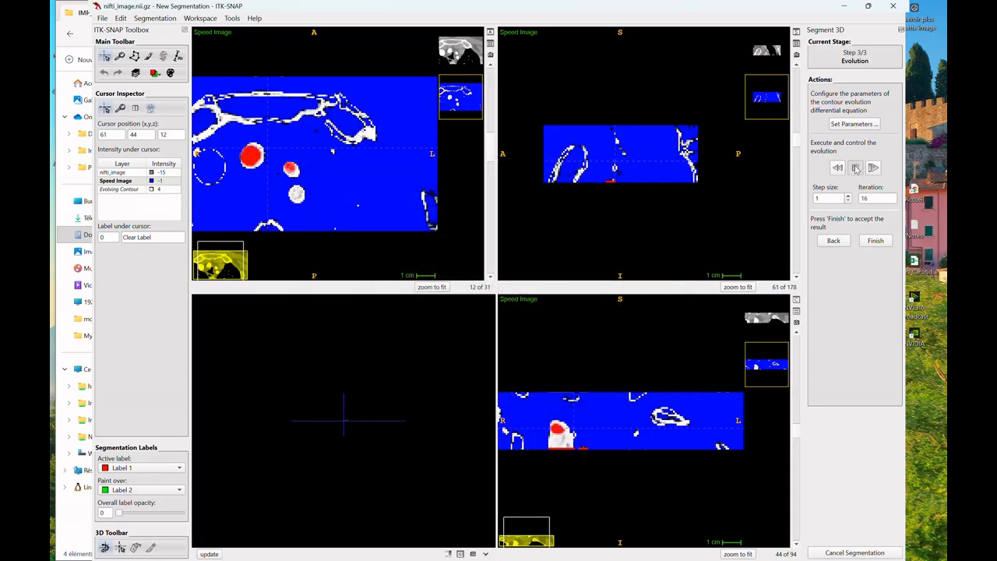
click(216, 556)
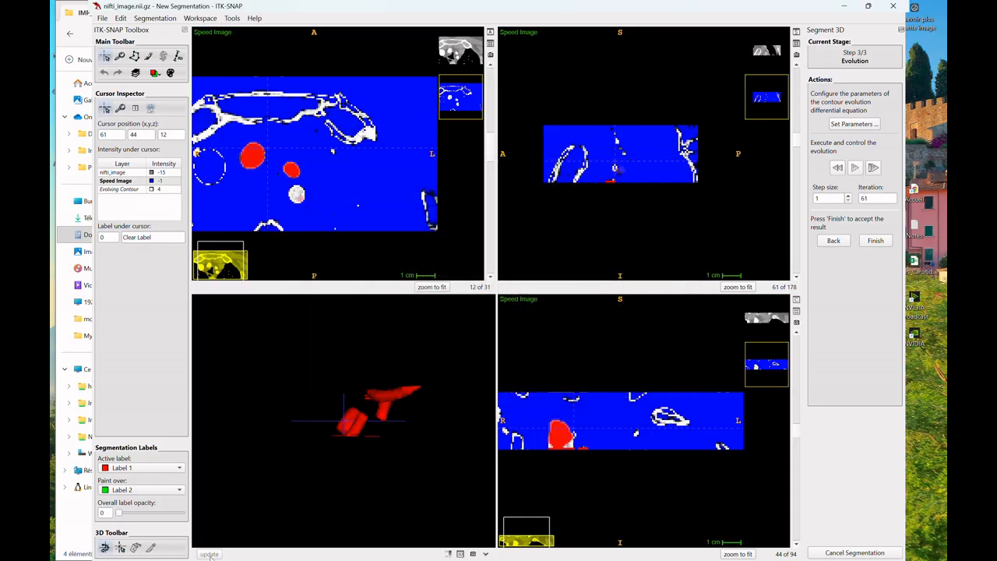
drag(273, 469, 433, 470)
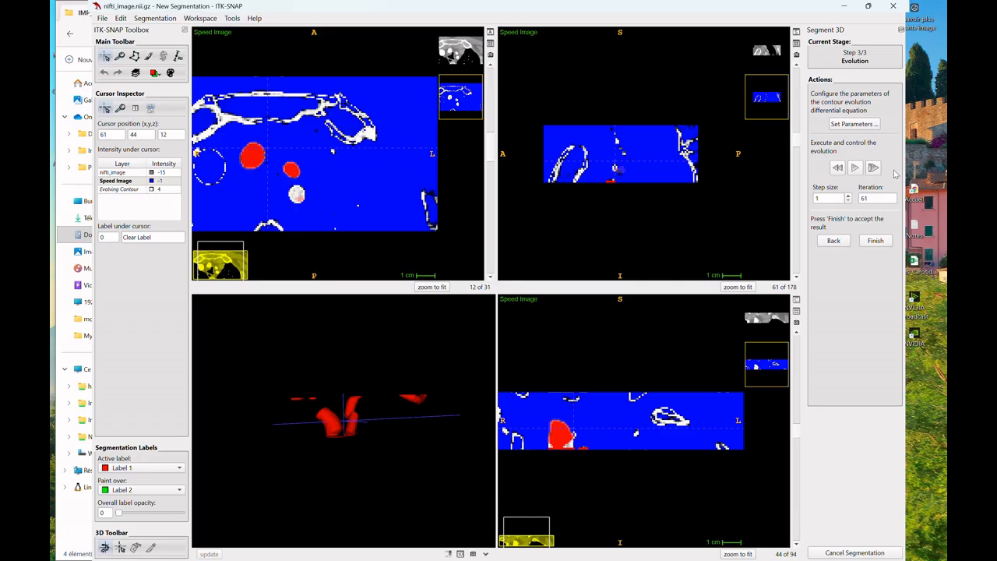
Continue the contour evolution to iteration 163, refresh the 3D model and rotate it to check the growth
click(855, 169)
click(855, 167)
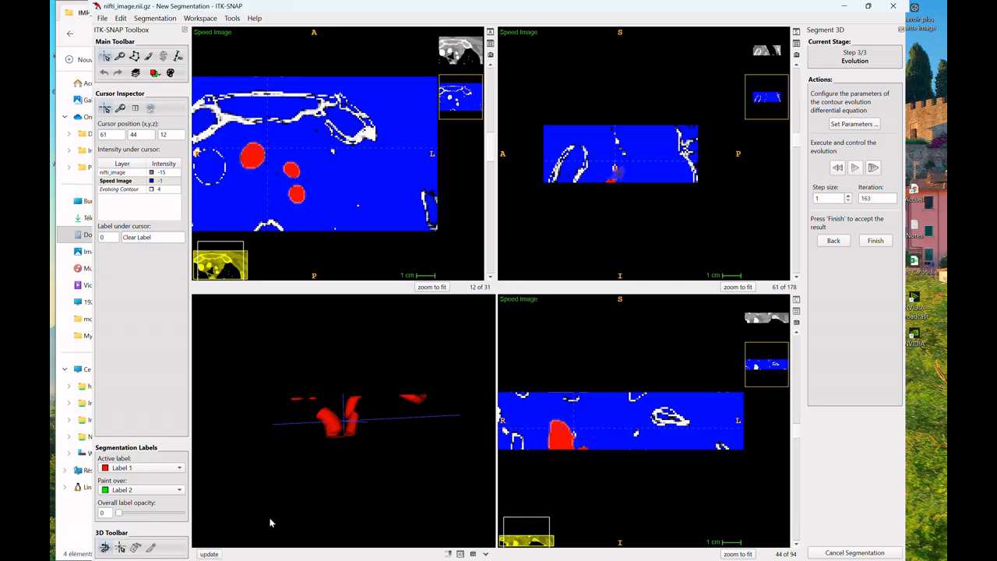
click(209, 554)
drag(280, 473, 285, 411)
scroll(343, 197, up, 1)
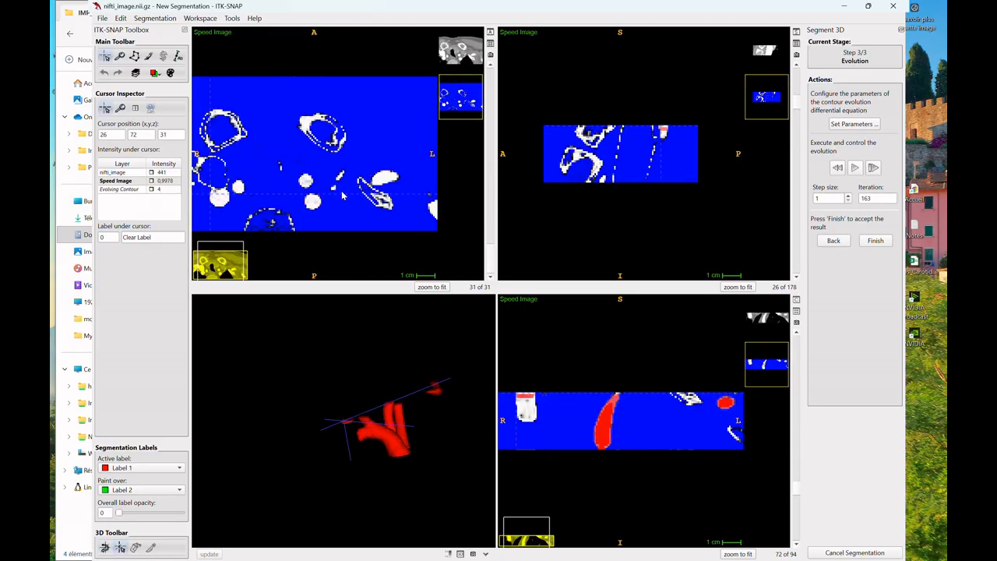
Evolve the contour further to iteration 286 to fill the remaining vessel parts, and refresh the 3D model
scroll(342, 197, down, 15)
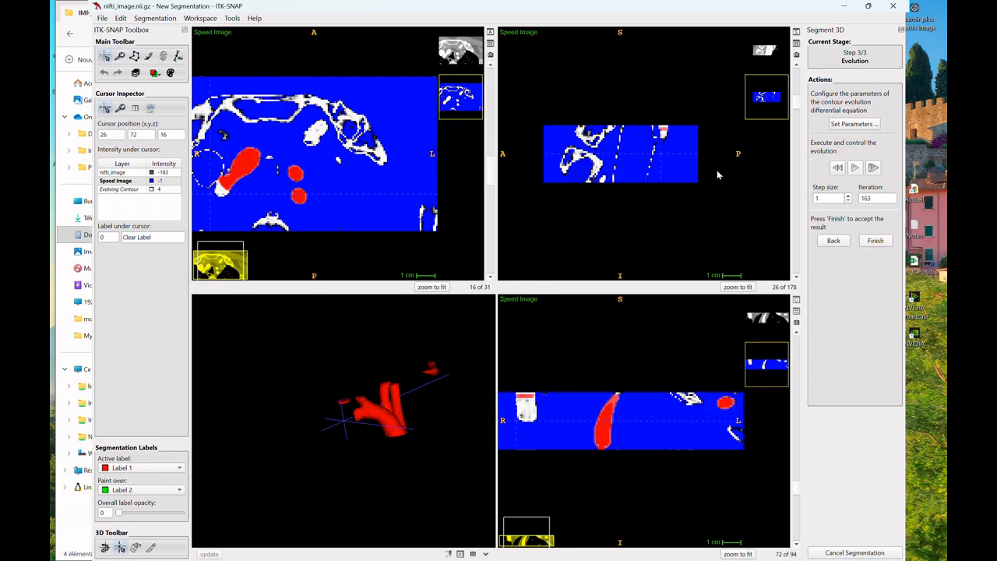
click(854, 168)
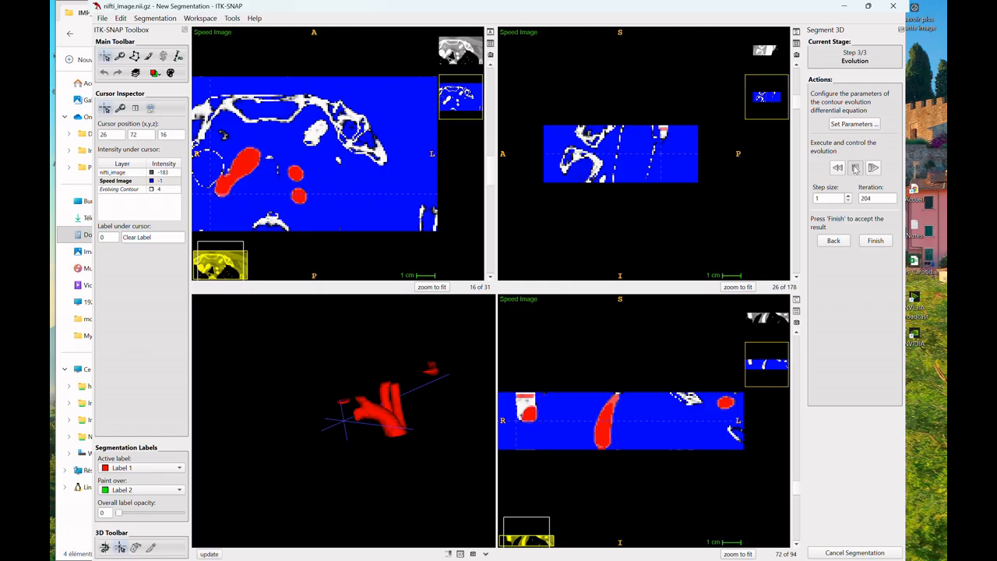
click(855, 169)
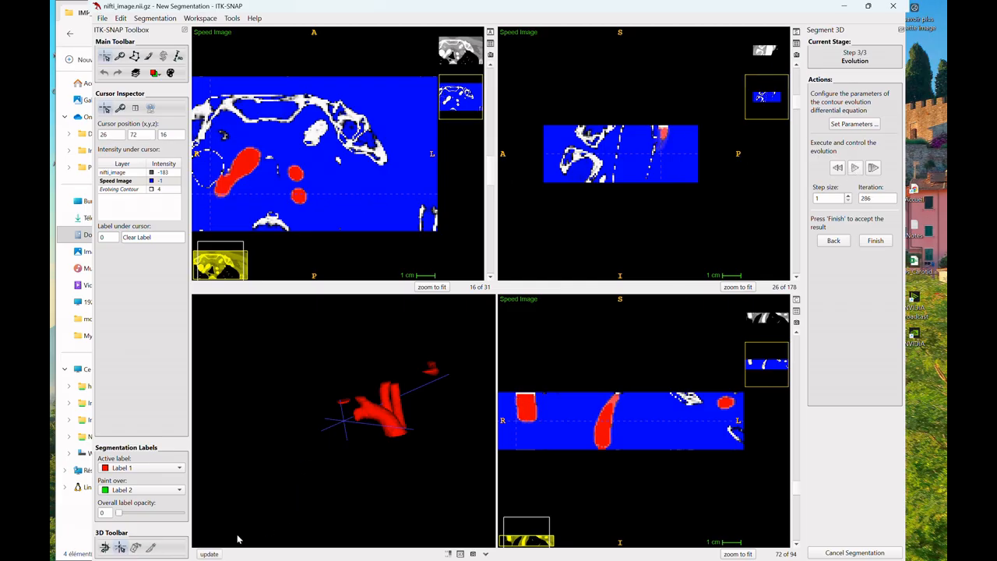
click(210, 554)
drag(295, 481, 301, 452)
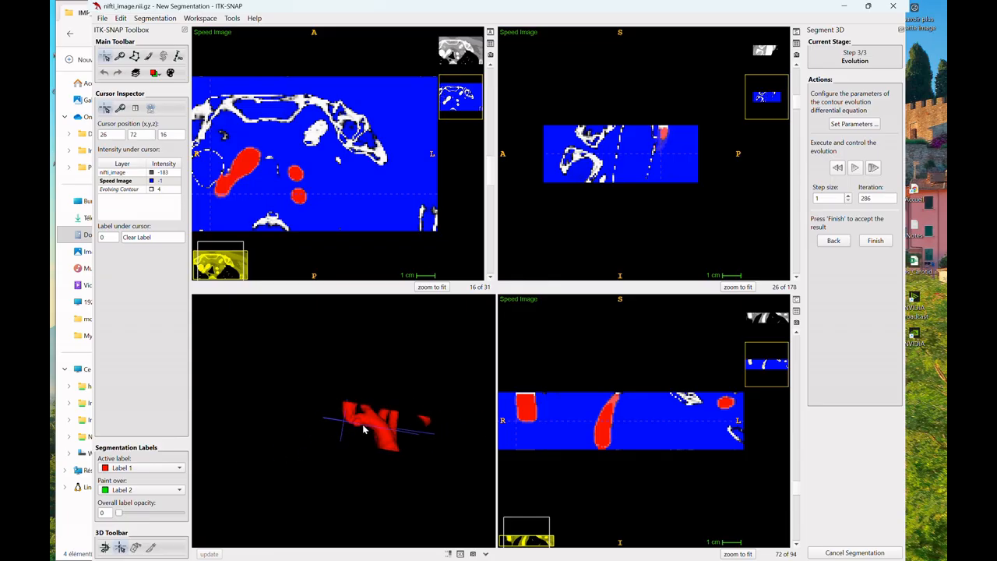
Examine the evolved contour around the brachiocephalic branching in the enlarged 3D model and the axial speed-image slices
drag(363, 429, 342, 422)
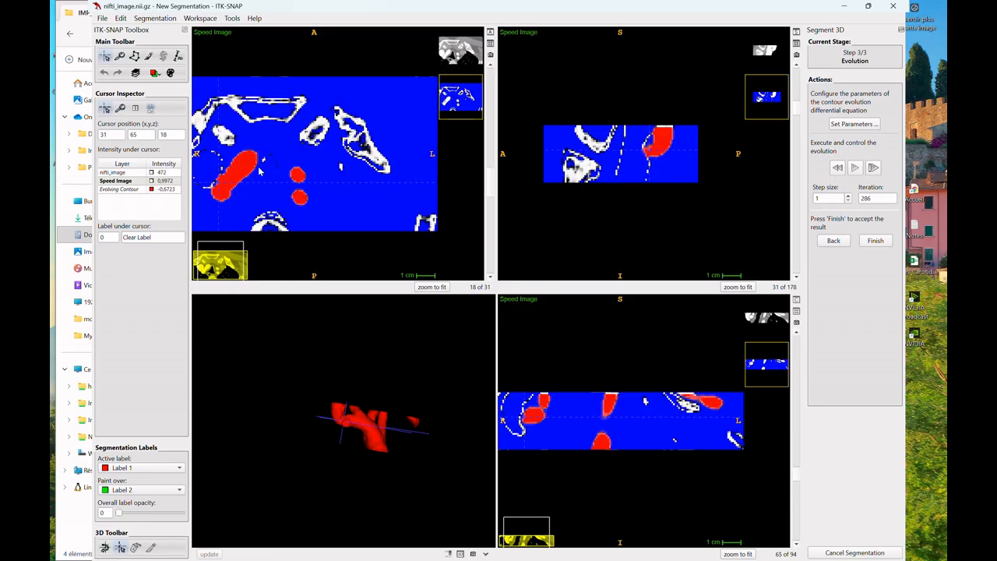
drag(260, 169, 282, 70)
drag(280, 174, 347, 165)
drag(385, 479, 341, 427)
scroll(336, 173, up, 4)
scroll(337, 173, down, 8)
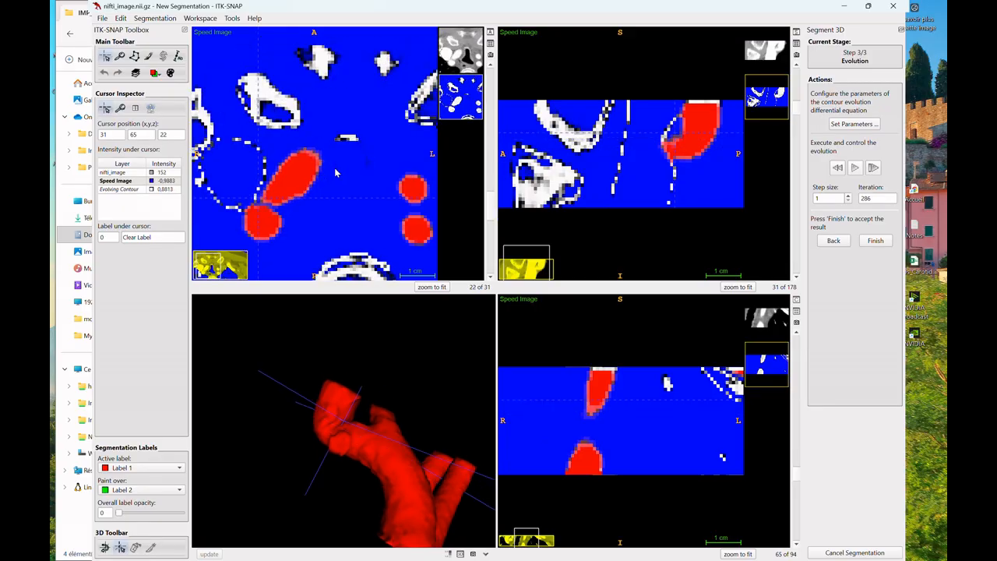
scroll(336, 173, down, 4)
scroll(336, 173, up, 2)
drag(336, 173, 364, 196)
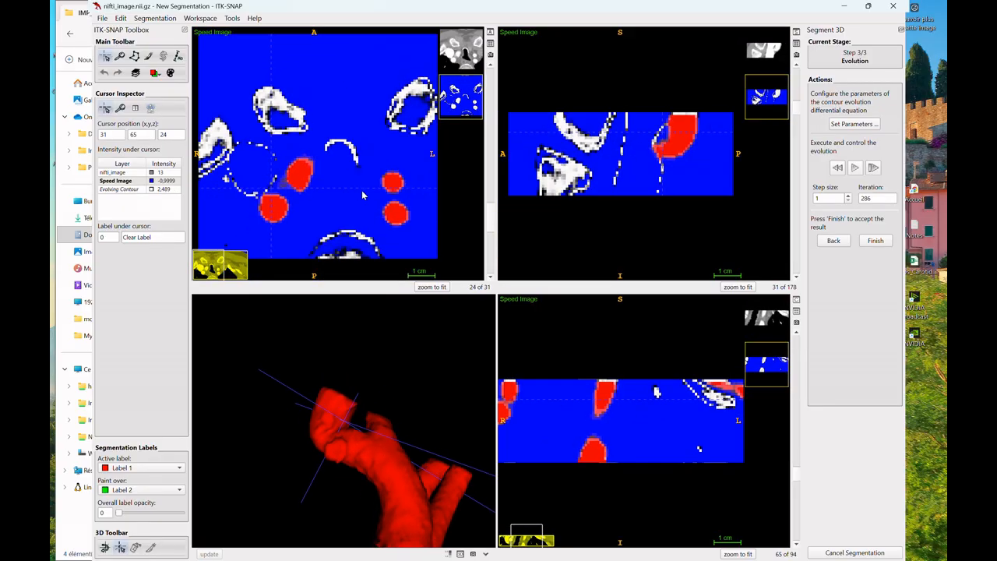
Set the smoothing (curvature) force to 0.930 in the evolution parameters
click(854, 124)
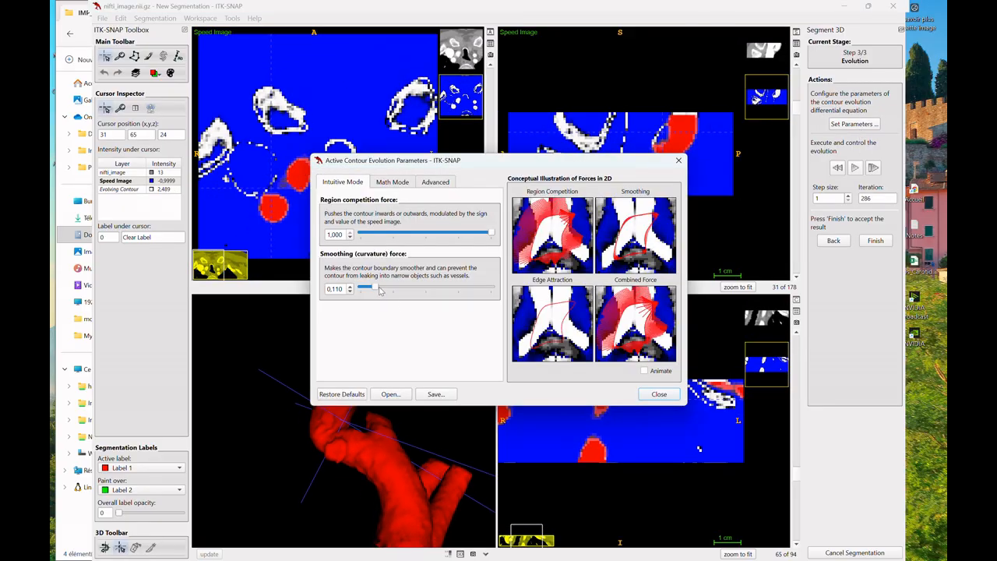
drag(380, 291, 486, 293)
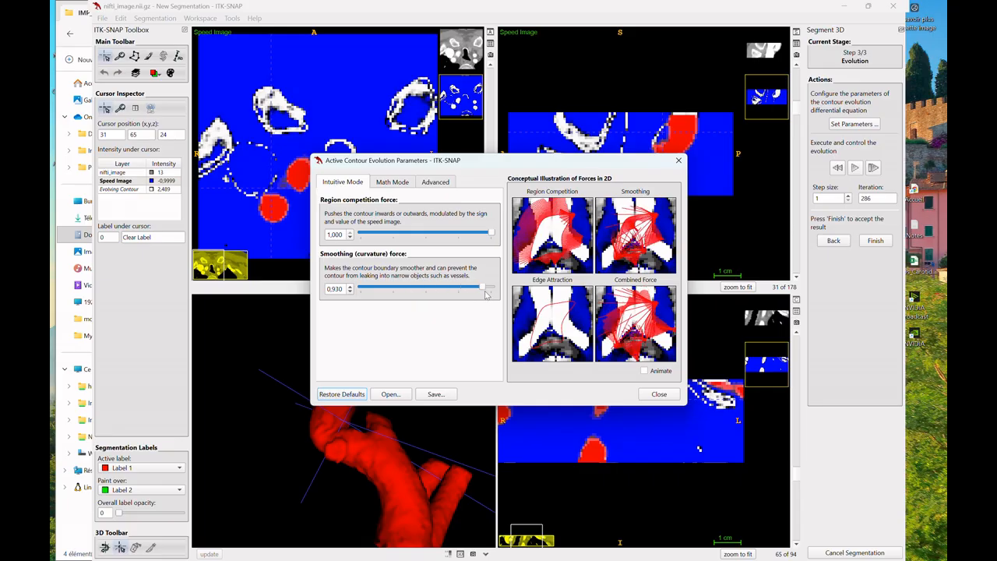
click(657, 393)
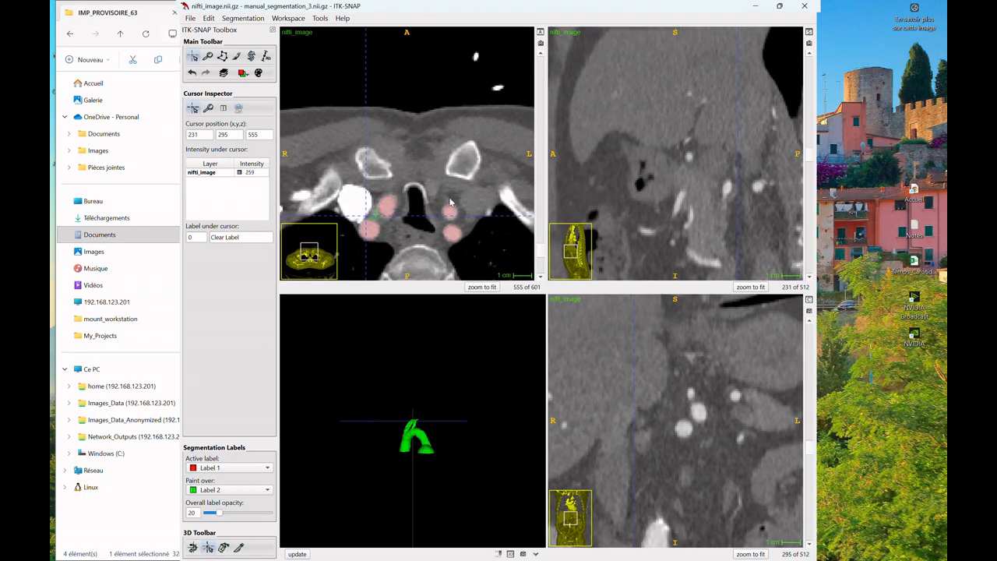
Examine the Label 1 overlay on the supra-aortic arteries through the axial CT slices, down to the Label 2 aorta
scroll(442, 204, up, 11)
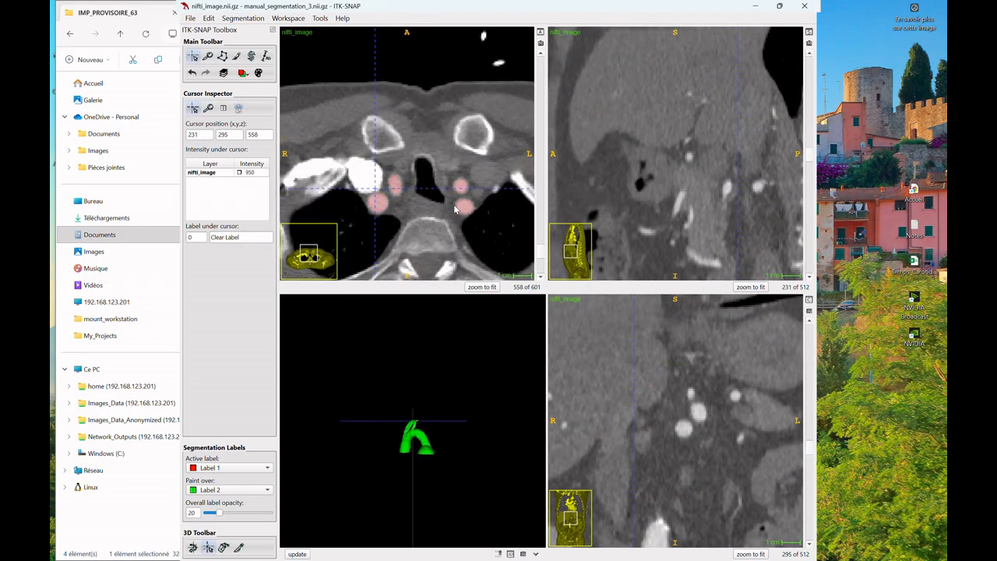
scroll(457, 203, down, 18)
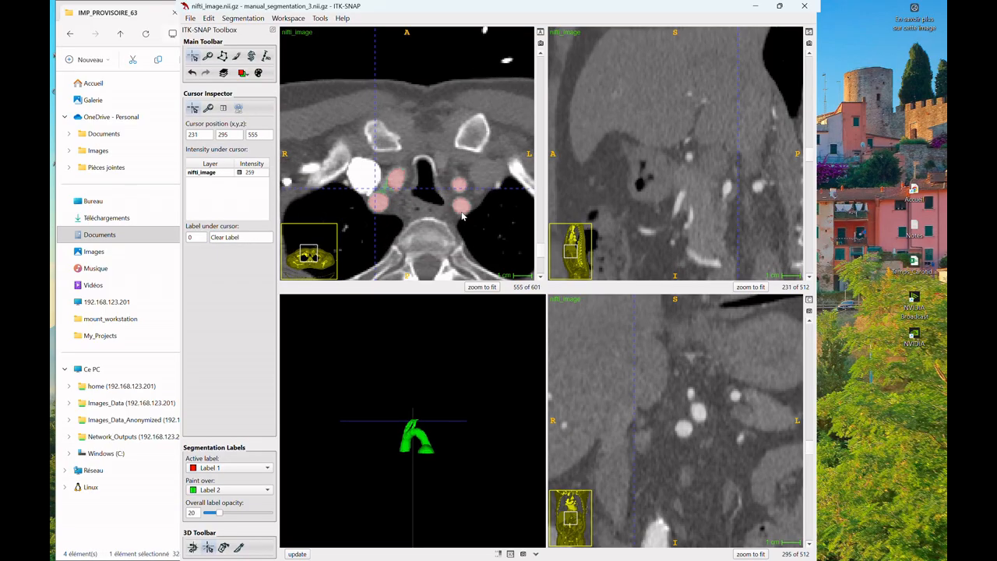
scroll(468, 228, down, 20)
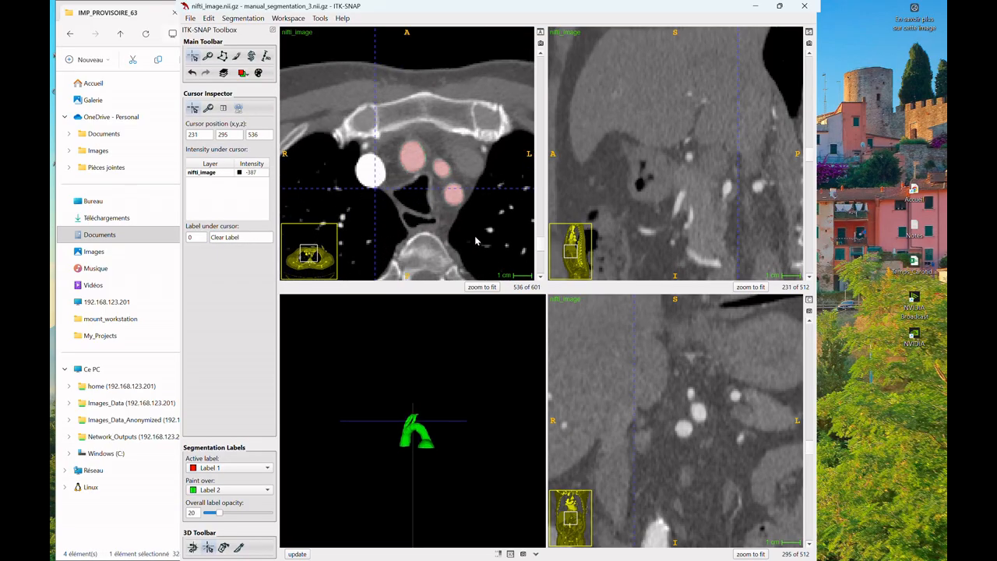
scroll(471, 210, up, 20)
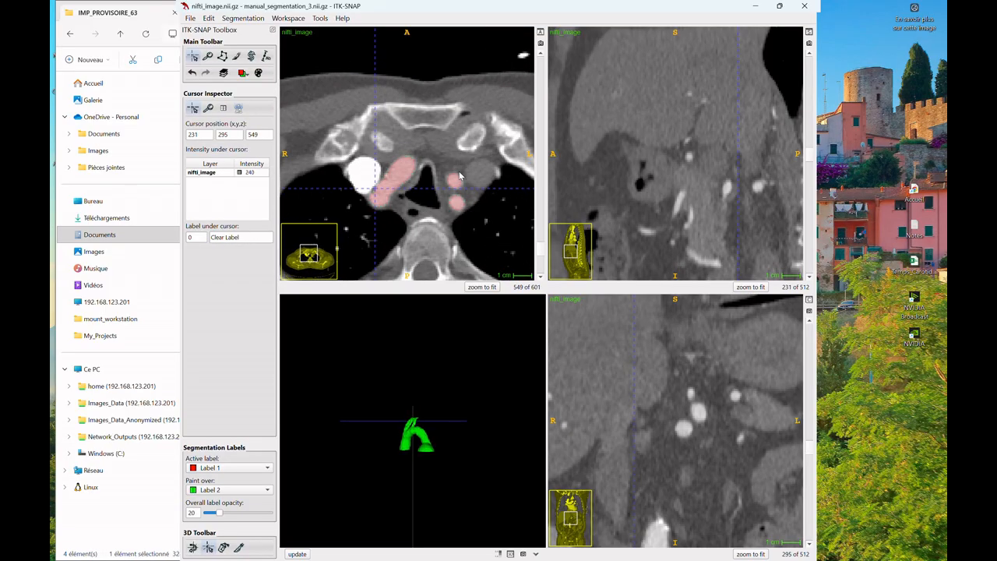
scroll(468, 174, up, 2)
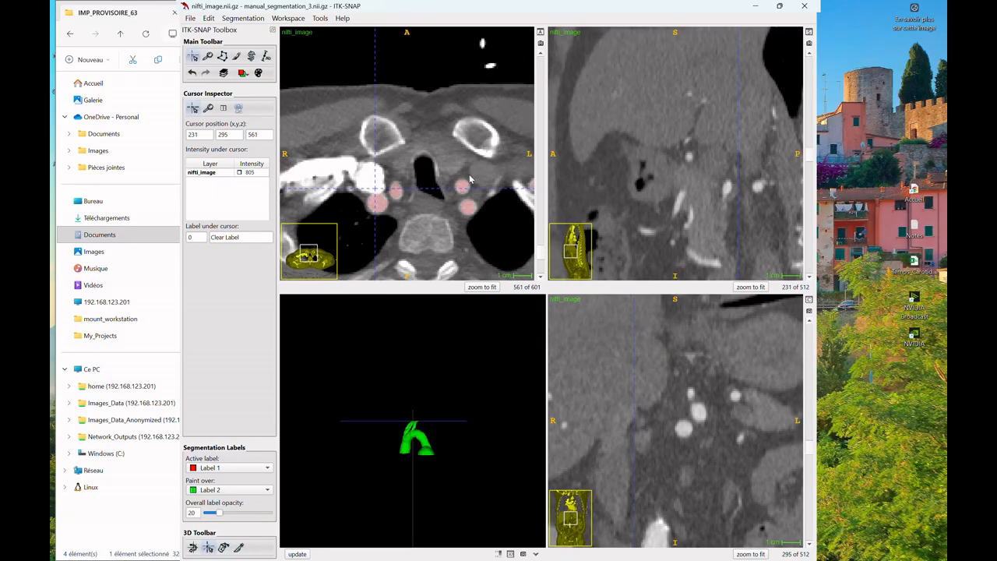
scroll(473, 187, down, 11)
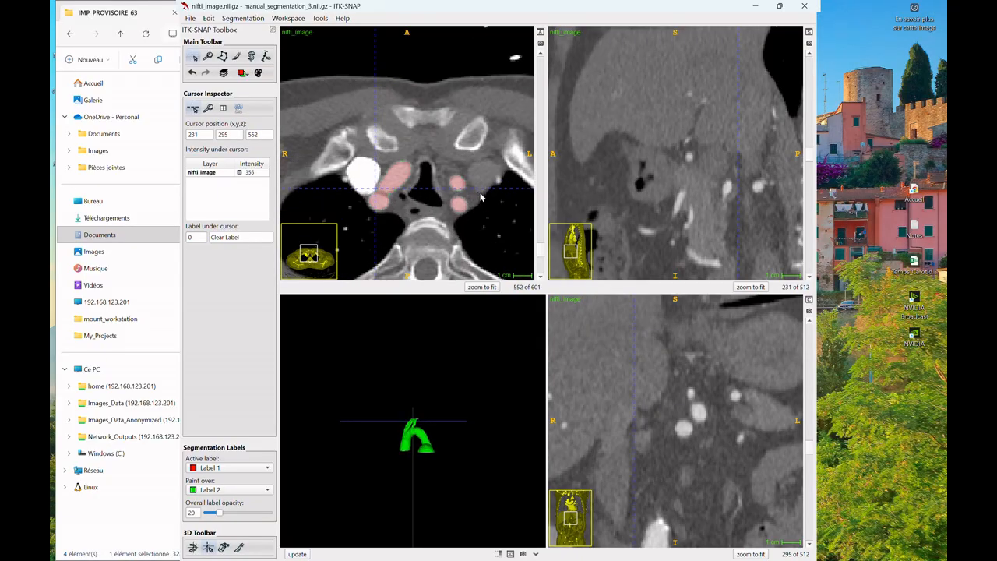
scroll(484, 202, down, 6)
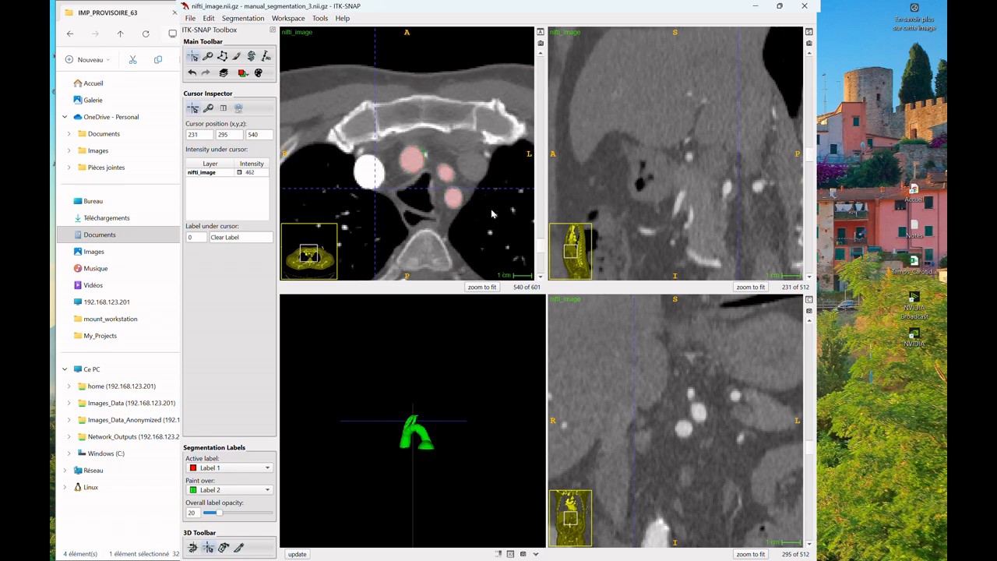
scroll(492, 214, down, 10)
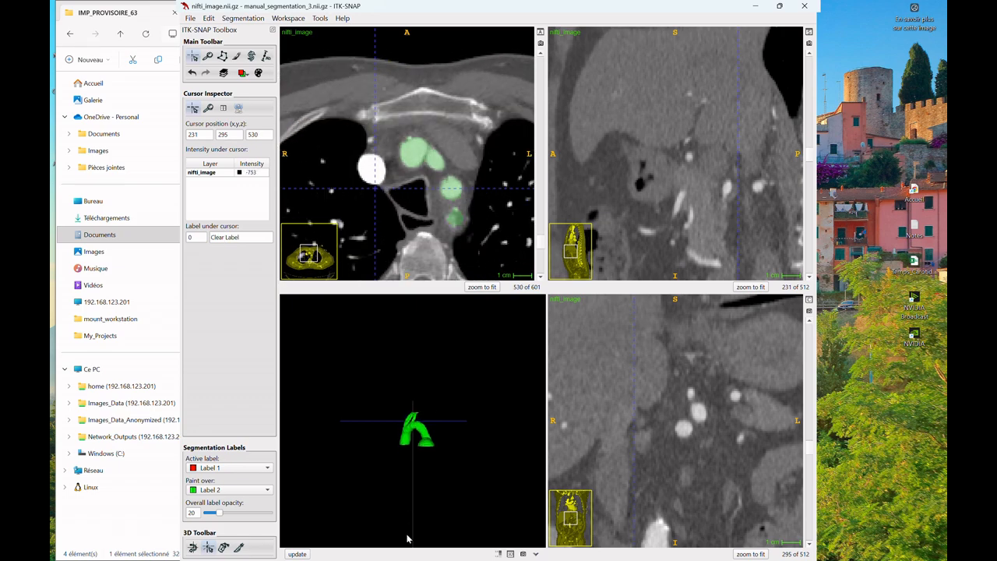
Refresh the full 3D model and check the Label 1 vessel borders on enlarged axial slices
drag(334, 521, 452, 389)
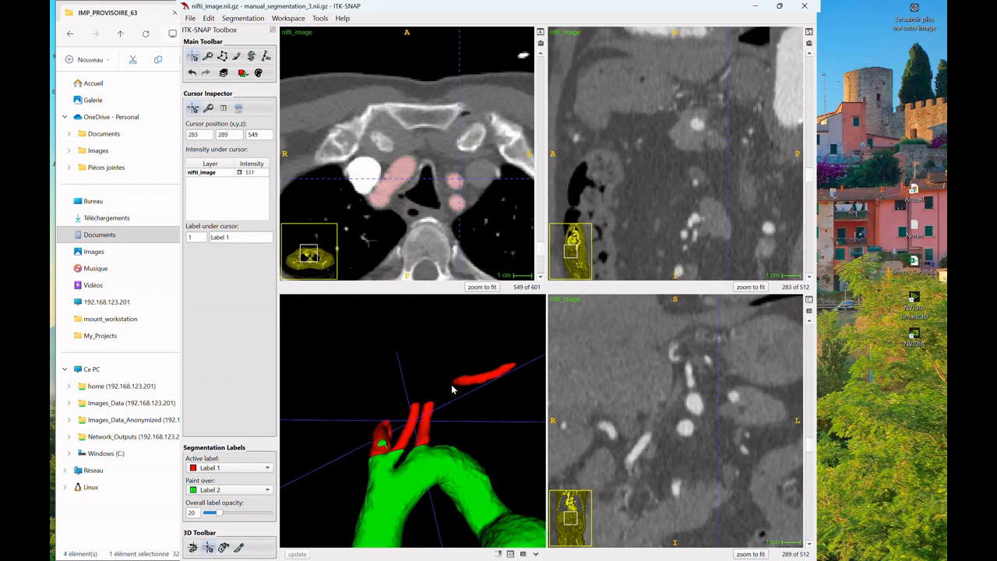
drag(460, 131, 445, 70)
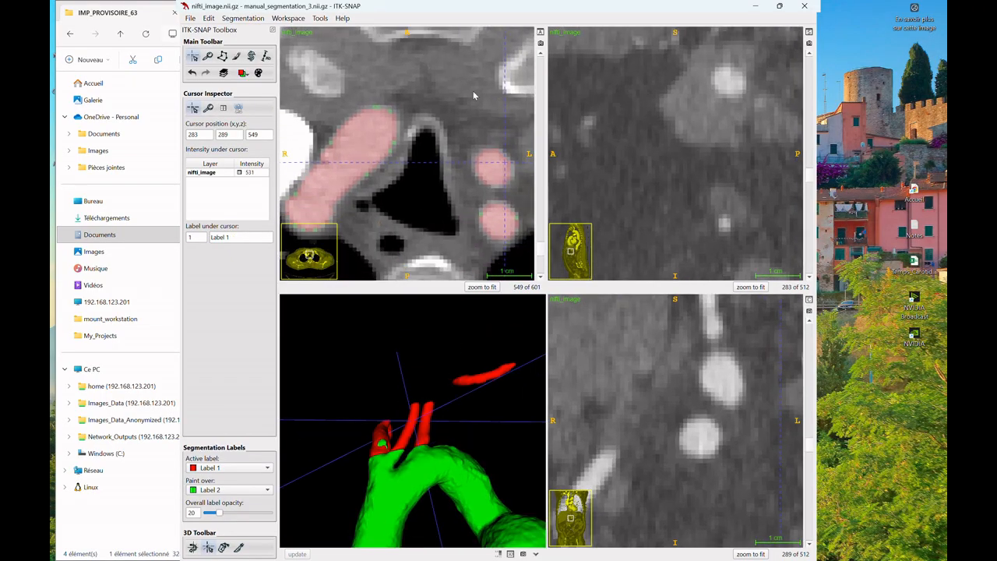
scroll(473, 90, up, 5)
scroll(474, 95, up, 3)
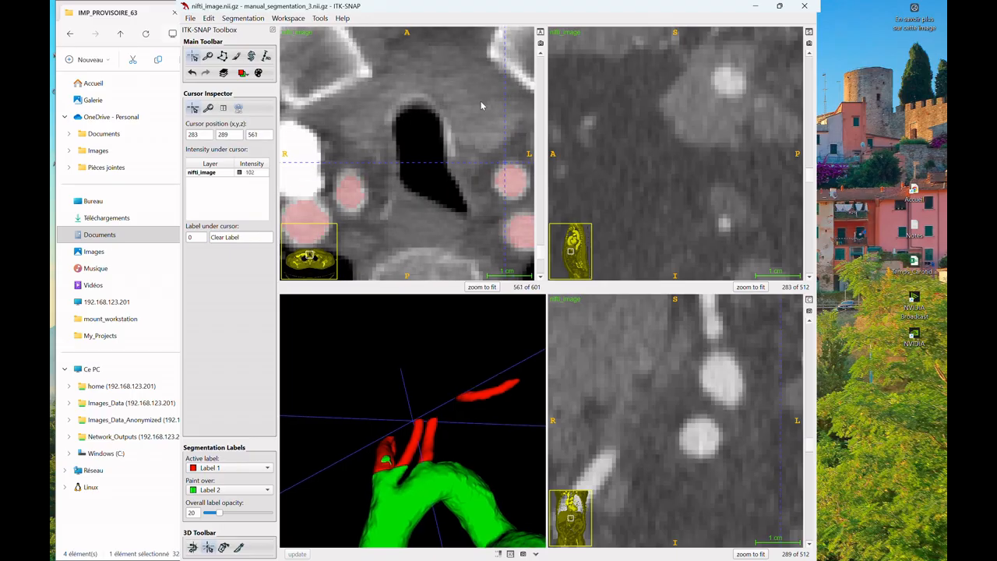
scroll(500, 143, down, 2)
drag(499, 138, 490, 114)
scroll(491, 114, up, 4)
scroll(494, 119, down, 3)
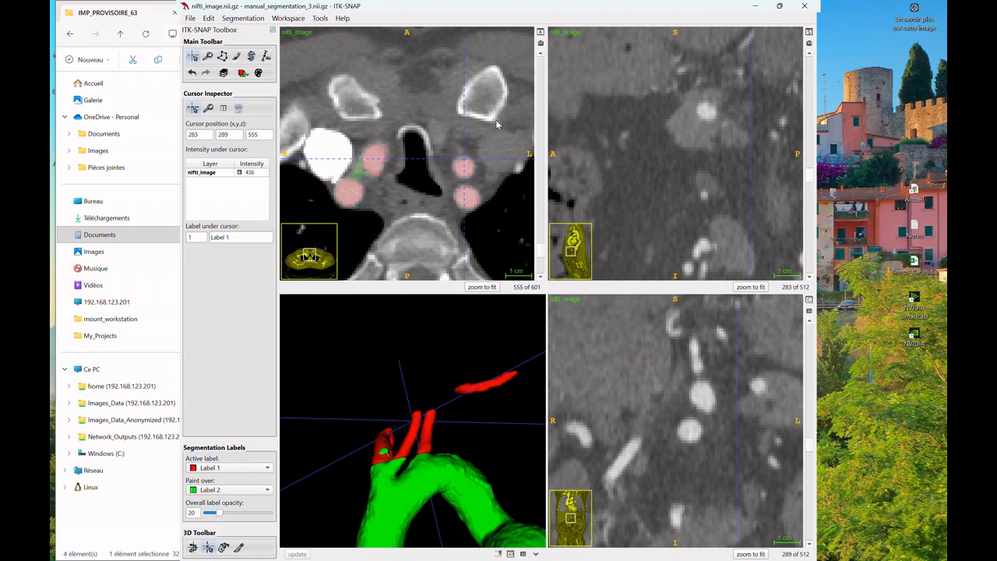
Examine the upper end of the Label 1 segmentation in the axial slices and its connection to the aorta in 3D
key(s)
scroll(499, 126, up, 5)
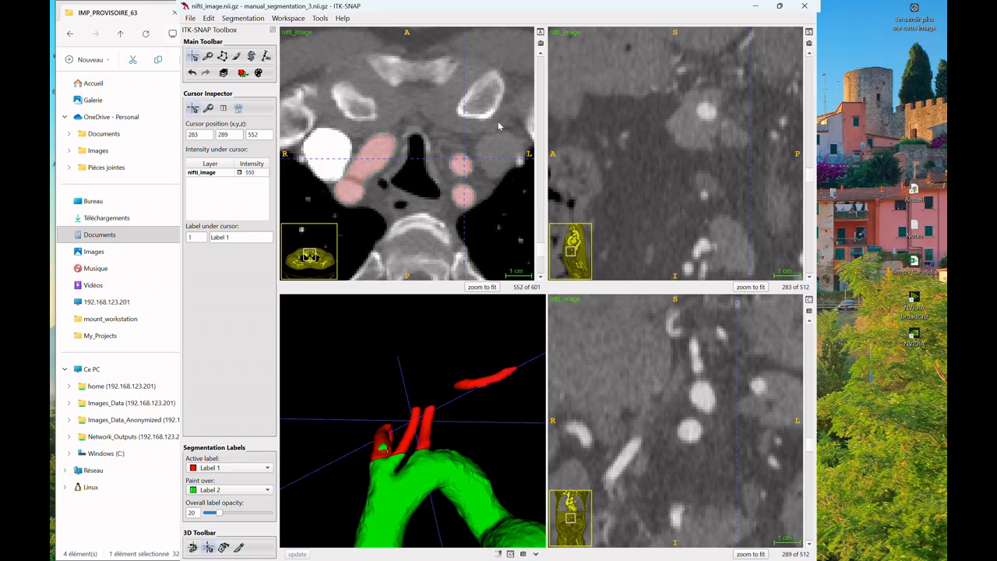
scroll(499, 129, down, 6)
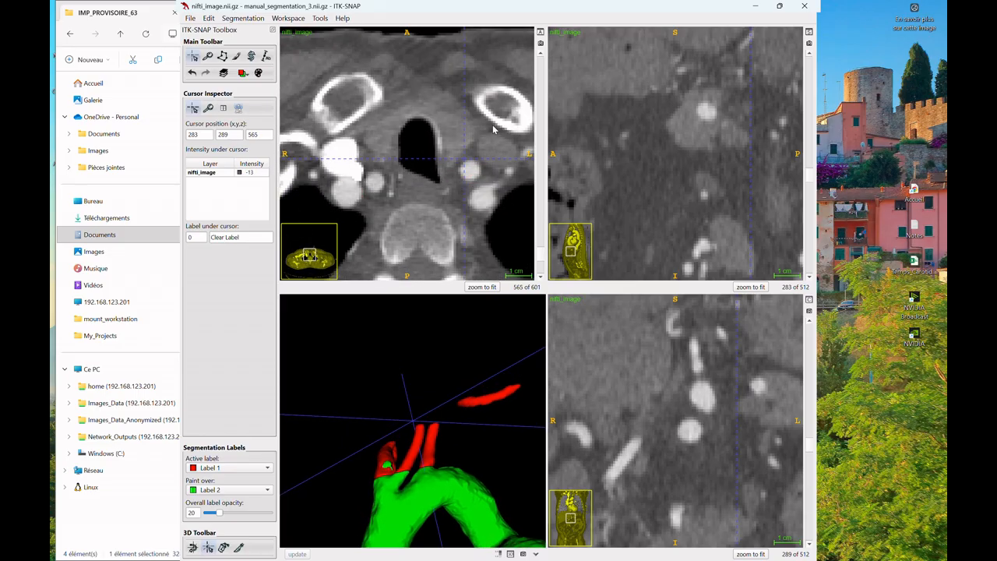
scroll(459, 138, up, 6)
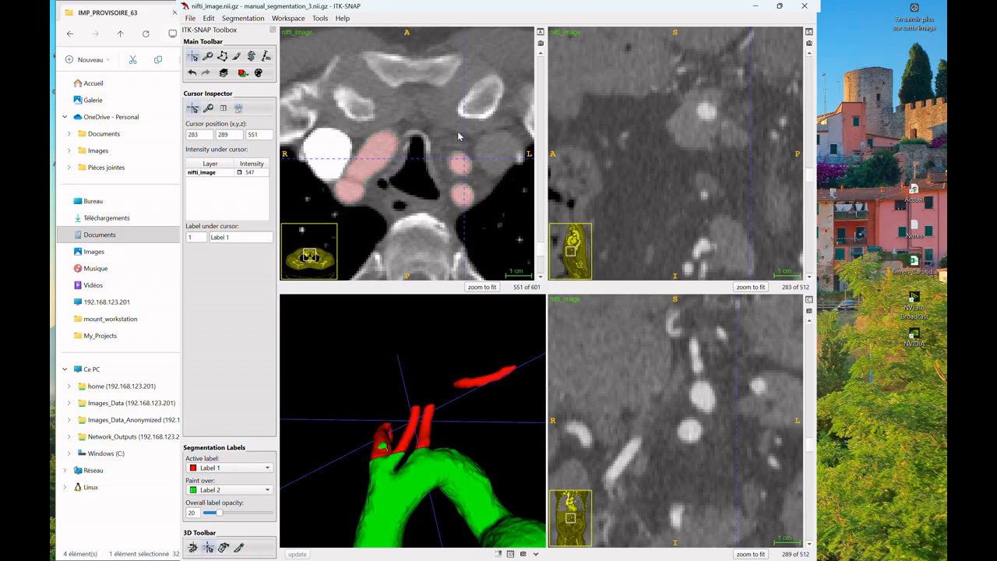
scroll(463, 138, down, 5)
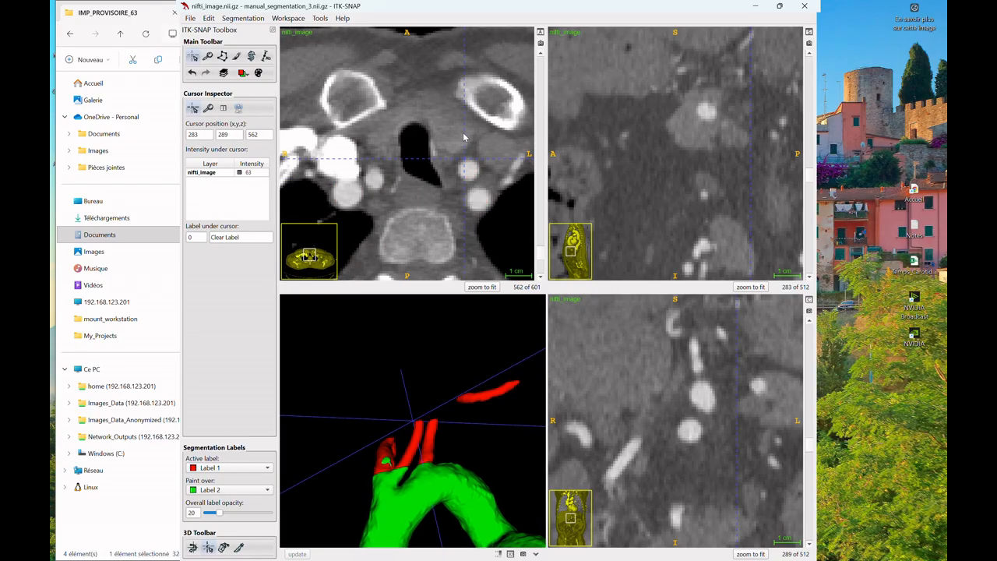
scroll(464, 156, up, 2)
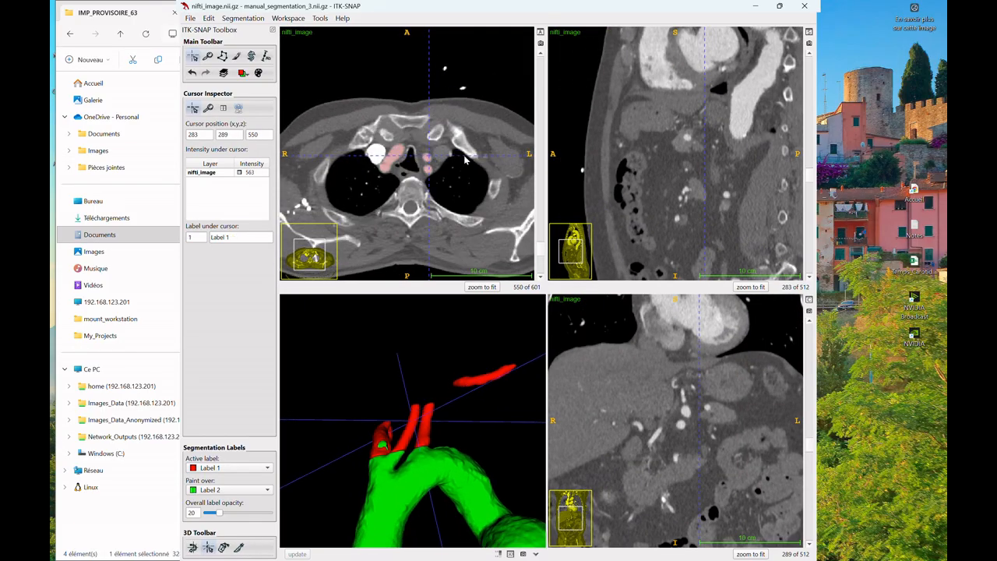
scroll(465, 163, up, 3)
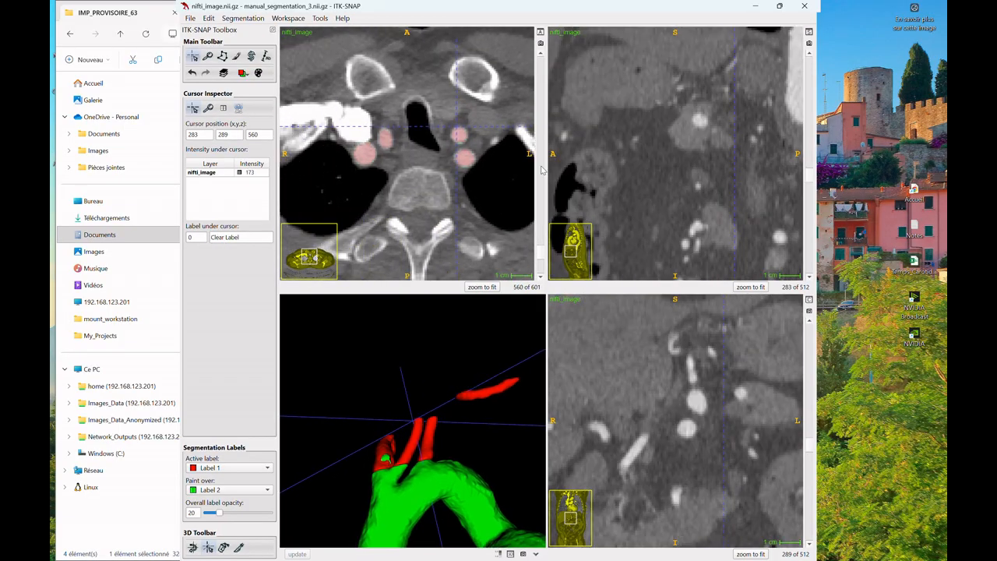
drag(405, 361, 477, 379)
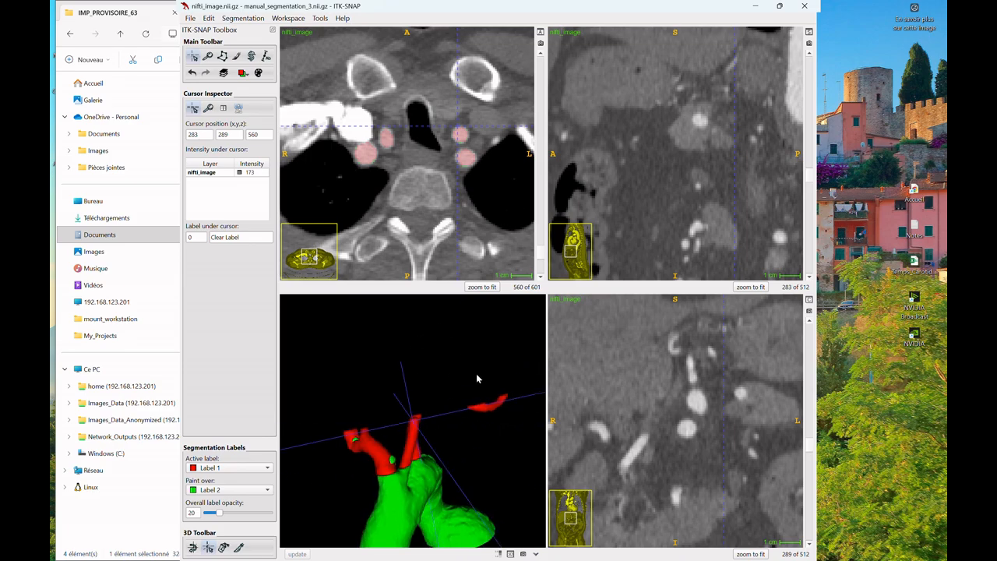
drag(507, 430, 436, 436)
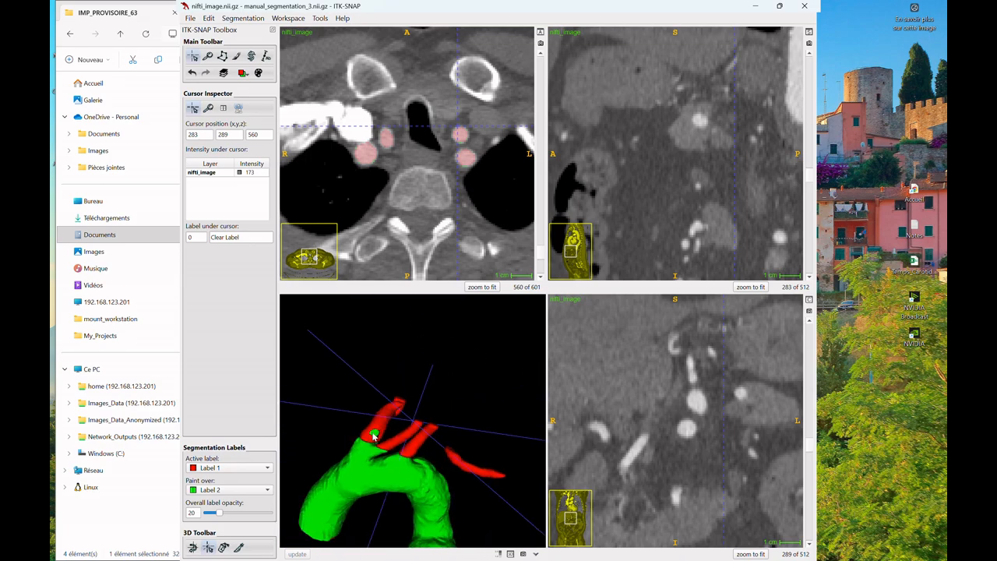
Inspect the Label 2 patch at the base of the Label 1 branch artery, and check both labels through the axial slices down the aorta
click(415, 421)
scroll(434, 193, up, 2)
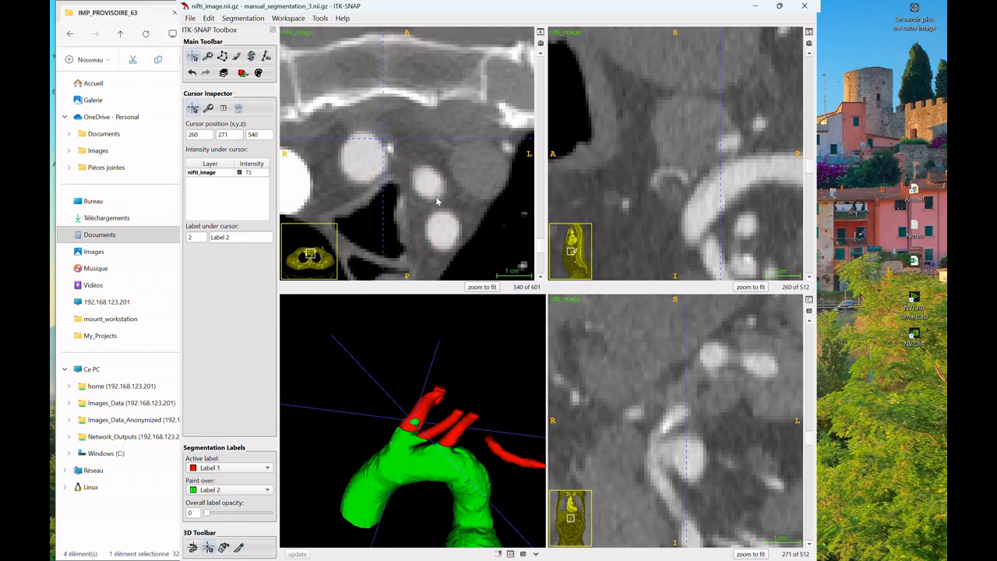
scroll(414, 162, up, 6)
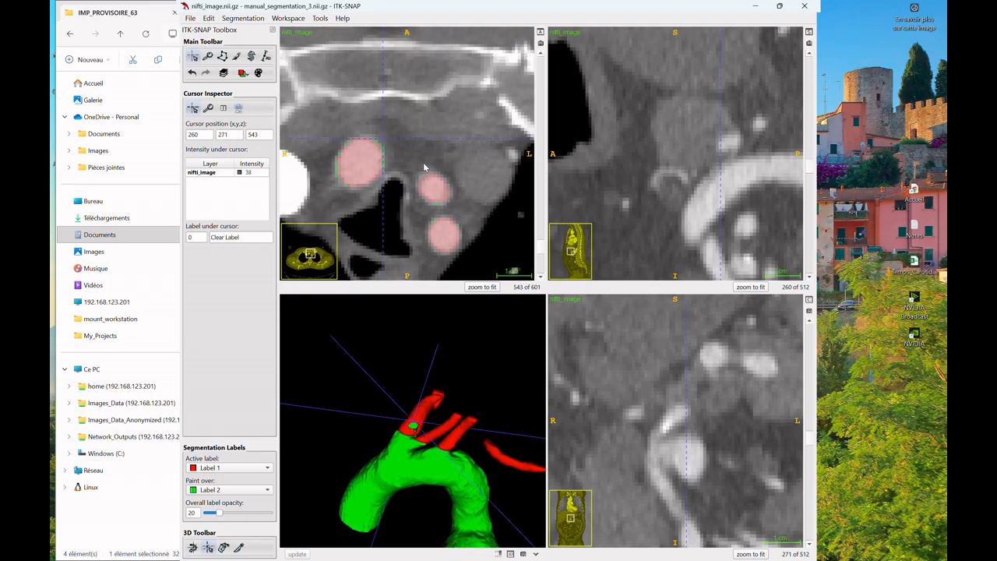
scroll(423, 167, down, 7)
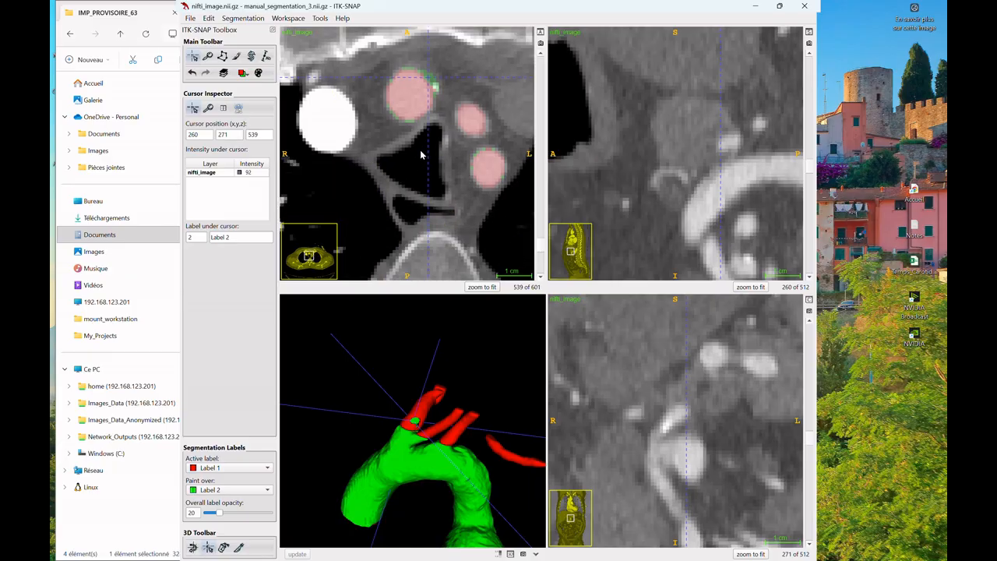
scroll(420, 155, down, 4)
drag(420, 155, 426, 332)
drag(397, 518, 425, 493)
click(409, 495)
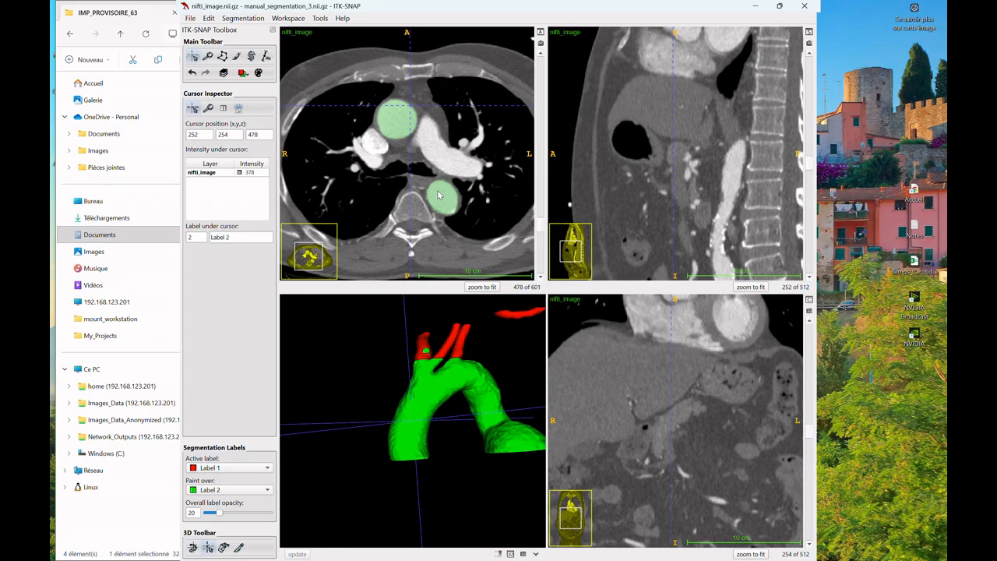
scroll(436, 171, down, 15)
Start a Label 1 active contour segmentation over Label 2 in a 148 × 154 × 89 voxel region around the aortic arch
click(251, 56)
scroll(467, 187, down, 10)
drag(472, 264, 452, 126)
click(237, 56)
key(s)
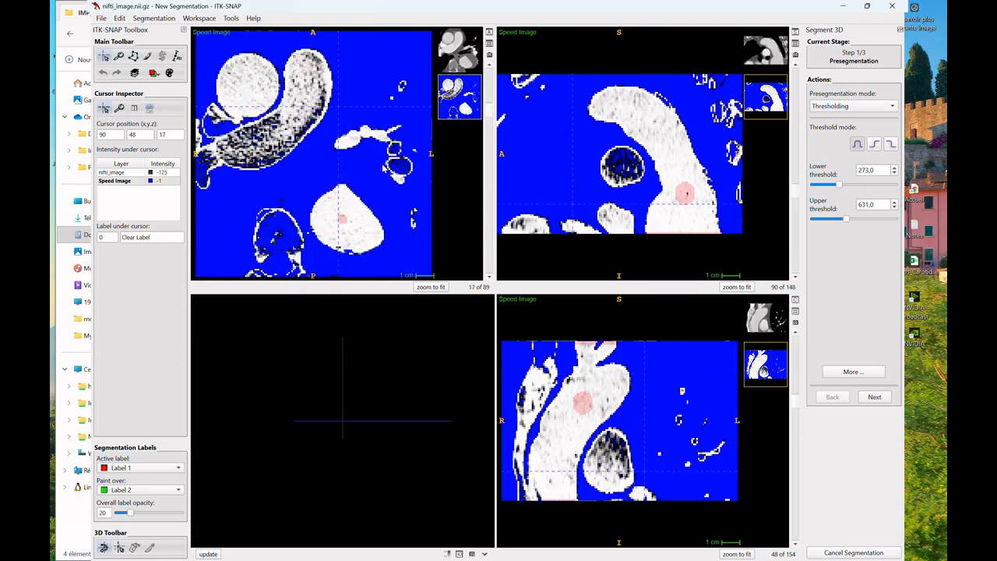
Compare the speed image with the CT slices and set the presegmentation thresholds to 385 lower and 625 upper
click(451, 43)
scroll(423, 99, down, 15)
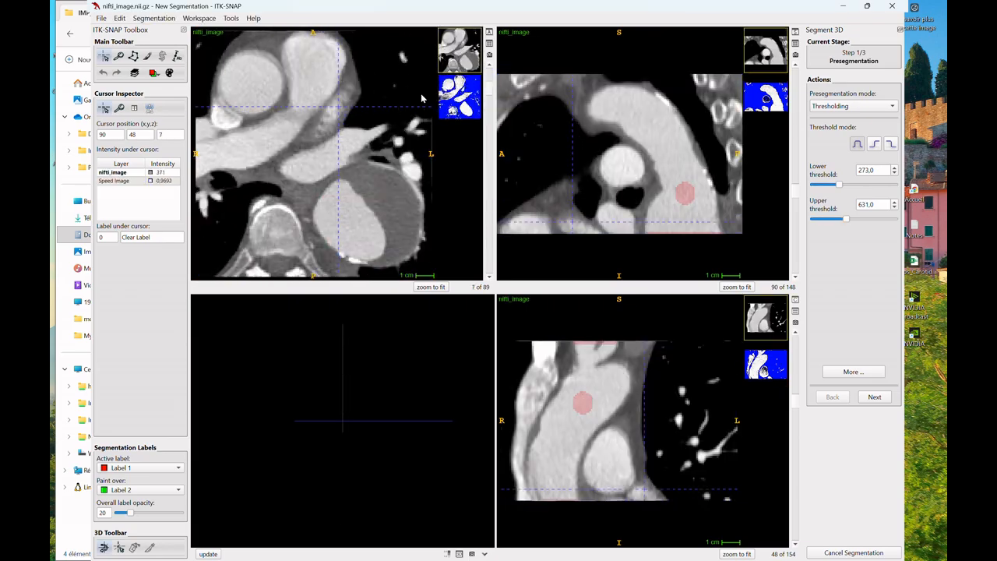
scroll(428, 102, up, 14)
click(458, 97)
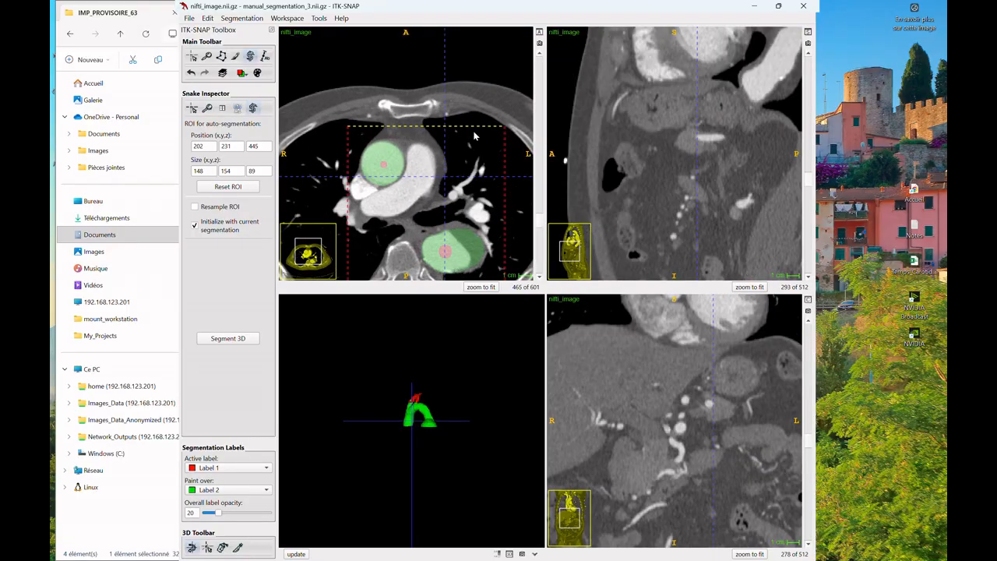
scroll(474, 136, down, 8)
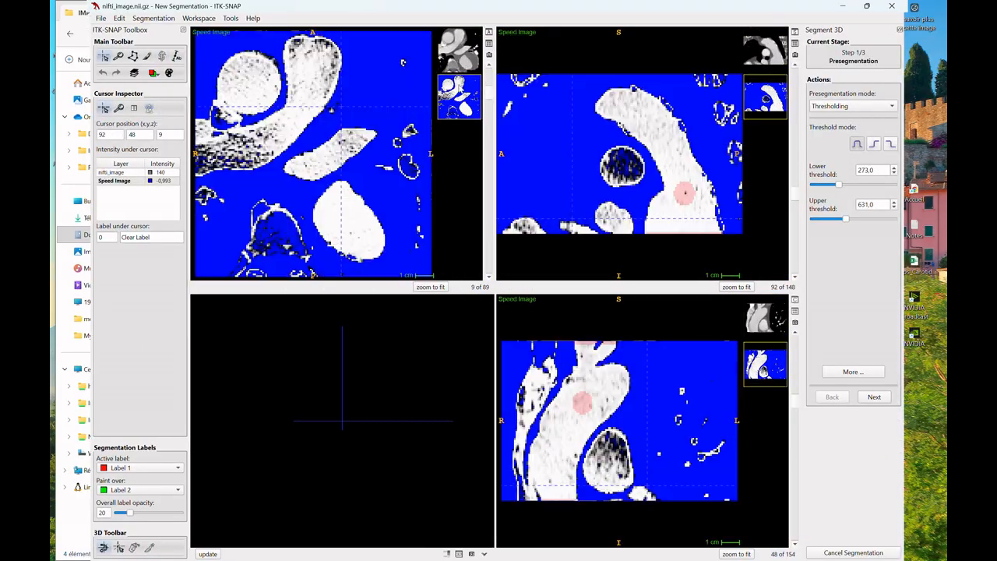
scroll(403, 63, down, 8)
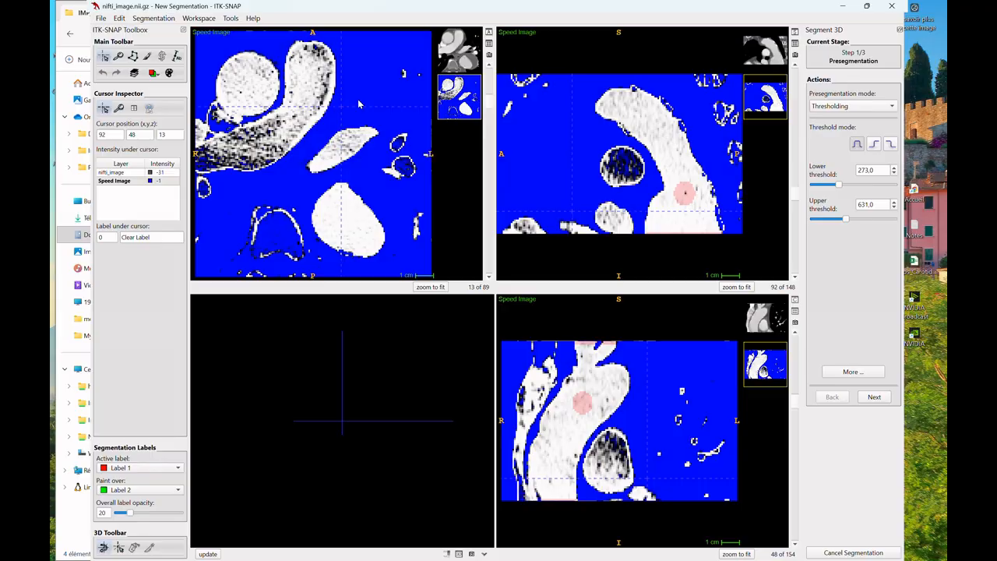
drag(838, 185, 840, 184)
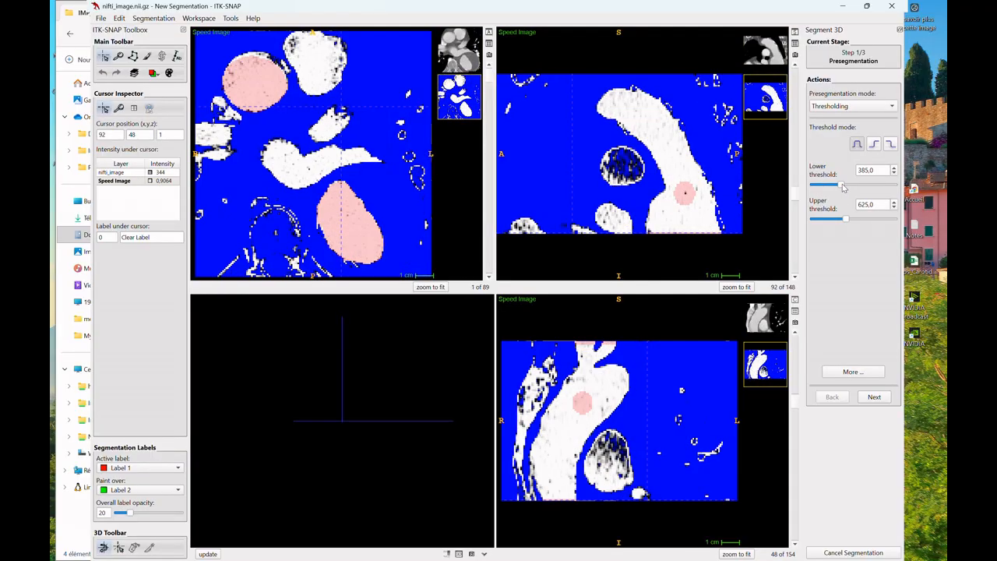
drag(846, 219, 845, 219)
Review the Label 1 aortic lumen through the axial slices and update the 3D model
scroll(301, 100, up, 8)
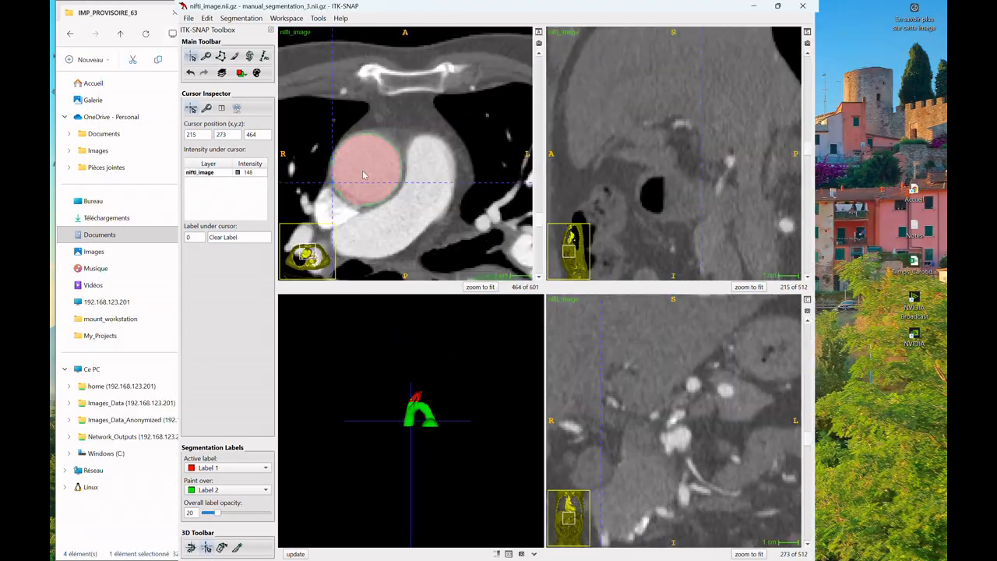
scroll(362, 174, up, 13)
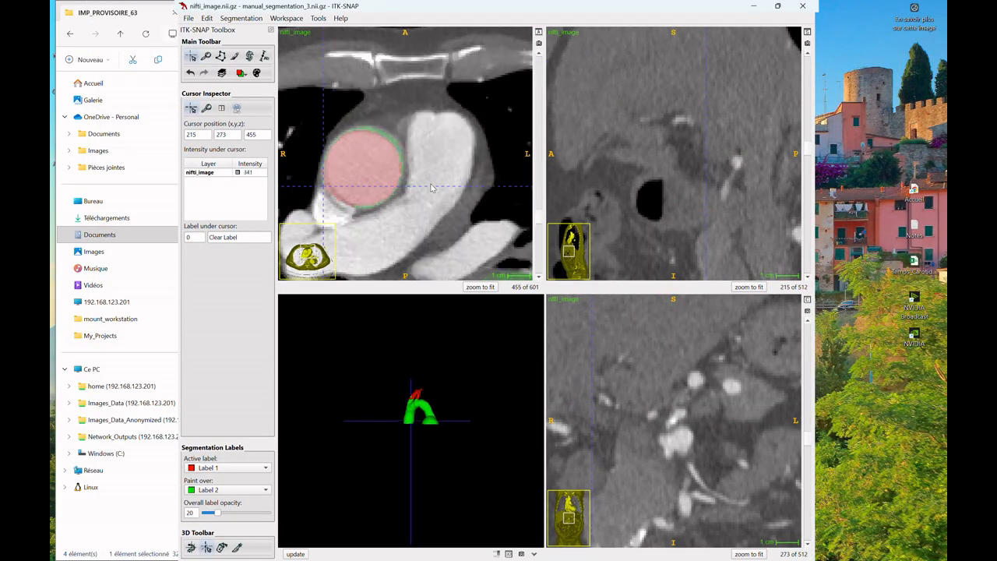
scroll(441, 190, up, 20)
drag(468, 249, 446, 117)
scroll(452, 121, down, 20)
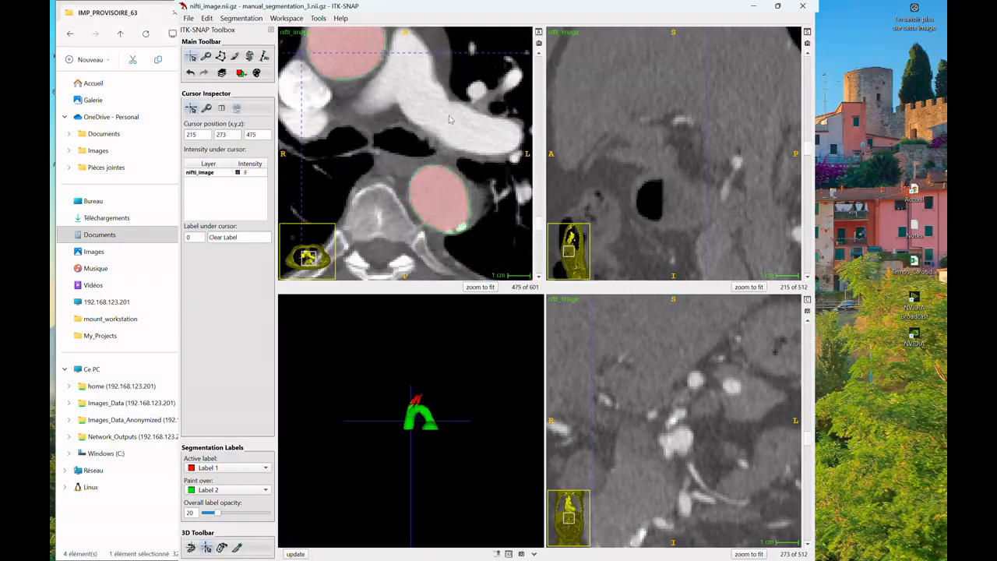
click(295, 554)
Examine the Label 1 lumen against the Label 2 aorta along the arch and descending aorta, in the slices and in 3D
scroll(363, 477, up, 3)
click(469, 208)
scroll(469, 208, up, 20)
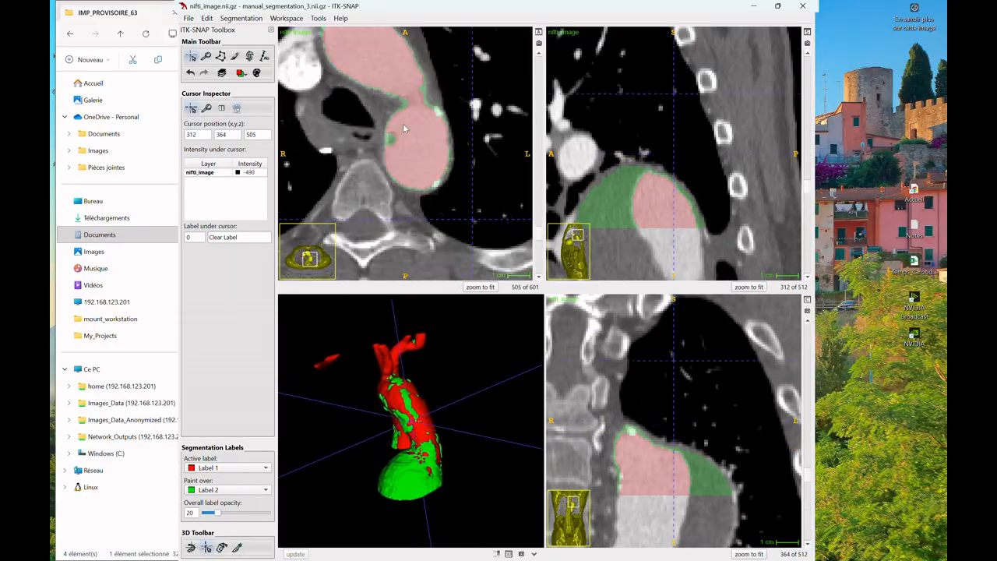
scroll(431, 142, down, 12)
scroll(436, 162, up, 20)
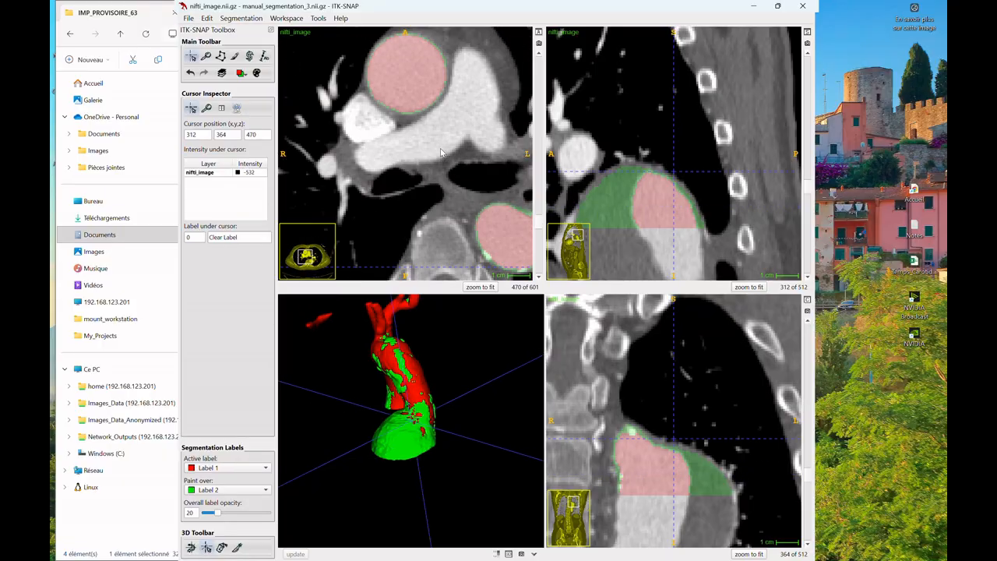
scroll(402, 188, up, 20)
drag(456, 389, 483, 392)
scroll(483, 392, up, 4)
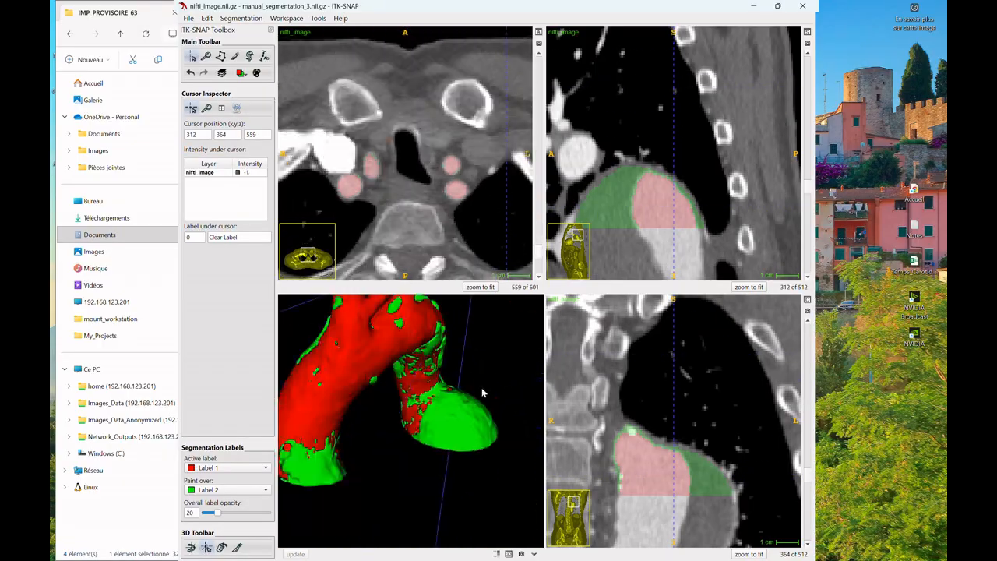
Inspect the Label 2 region around the Label 1 lumen in the dilated descending aorta, with the label overlay shown and hidden
click(336, 428)
scroll(436, 164, up, 15)
click(752, 104)
key(s)
scroll(456, 179, up, 10)
click(489, 484)
key(s)
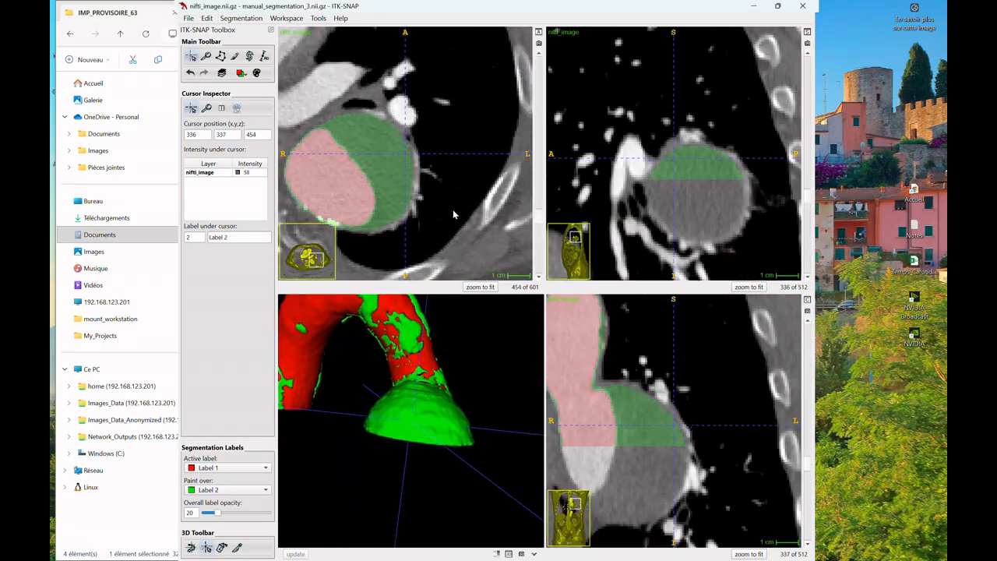
scroll(454, 213, up, 20)
Orbit the aorta model and locate points on its surface to compare Label 1 and Label 2 in the matching slices
click(305, 368)
key(s)
key(s)
drag(457, 366, 351, 389)
click(380, 399)
scroll(381, 385, down, 5)
click(402, 406)
scroll(446, 233, down, 3)
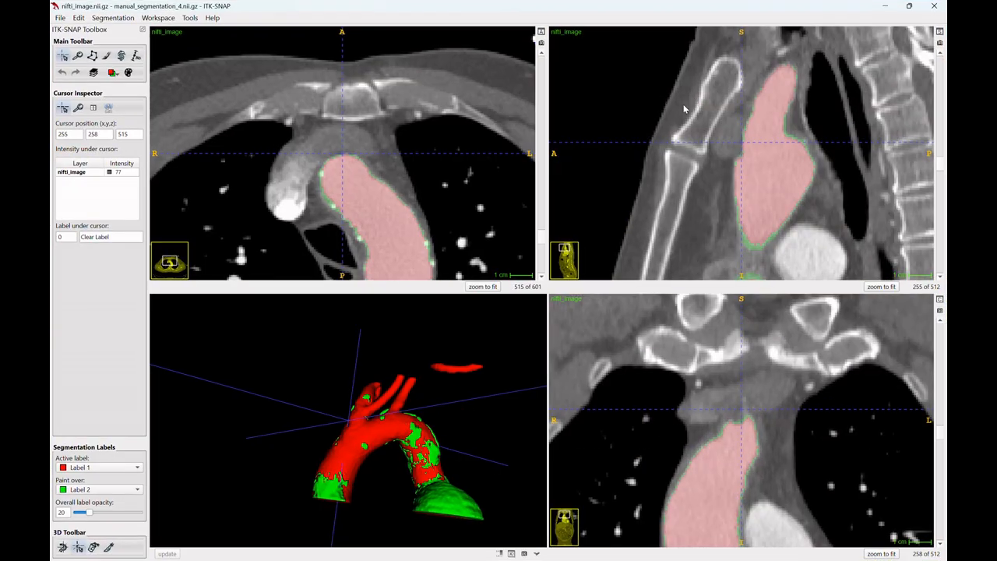
Follow the labels through the axial slices from the aortic arch to the lower end of the ascending aorta
scroll(461, 218, down, 2)
scroll(462, 218, down, 20)
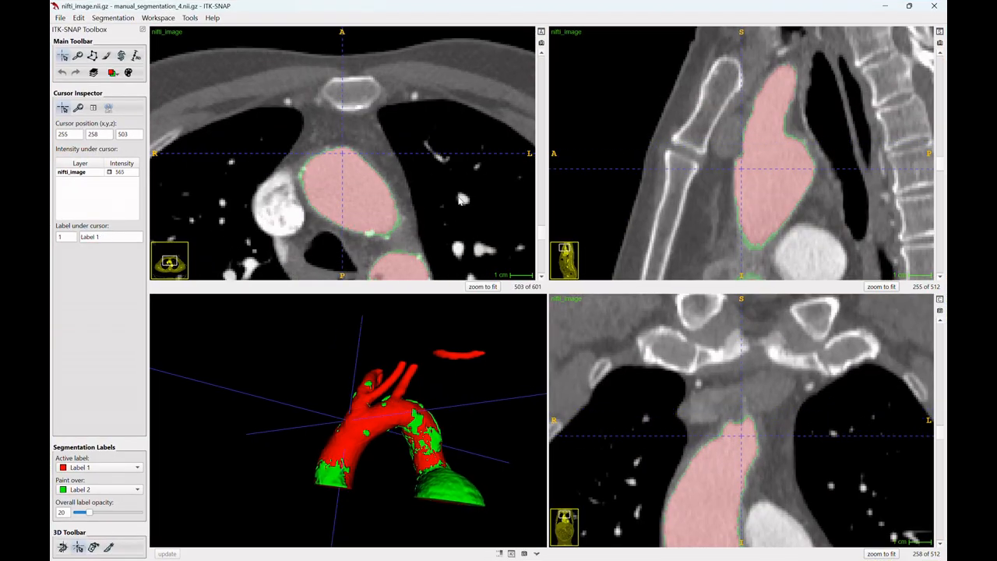
scroll(459, 200, down, 10)
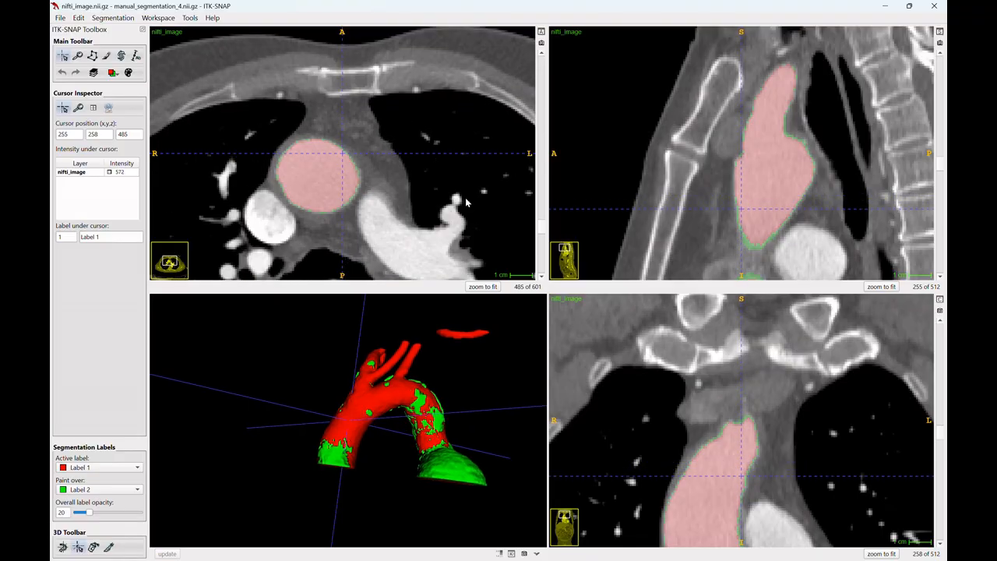
drag(346, 490, 323, 496)
click(328, 458)
scroll(327, 206, down, 1)
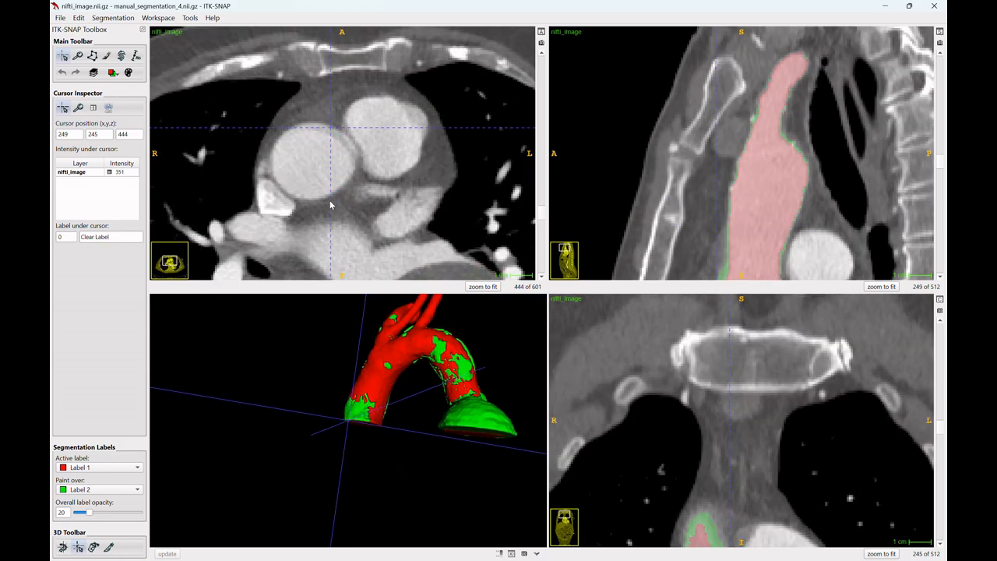
scroll(334, 205, up, 9)
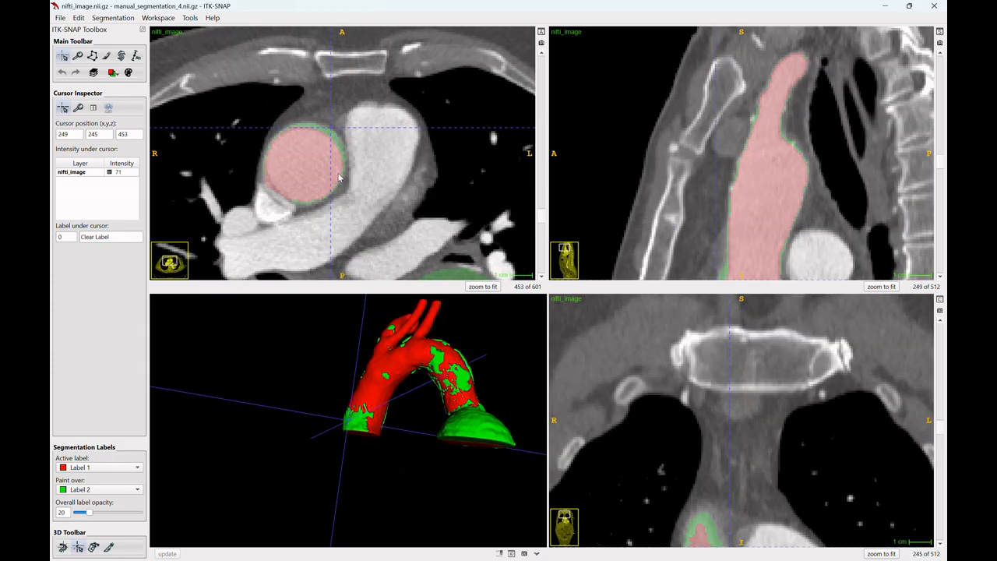
Compare the label borders with the ascending aorta's wall on enlarged axial slice 453, with the overlay shown and hidden
key(s)
scroll(335, 203, up, 4)
key(s)
key(s)
key(s)
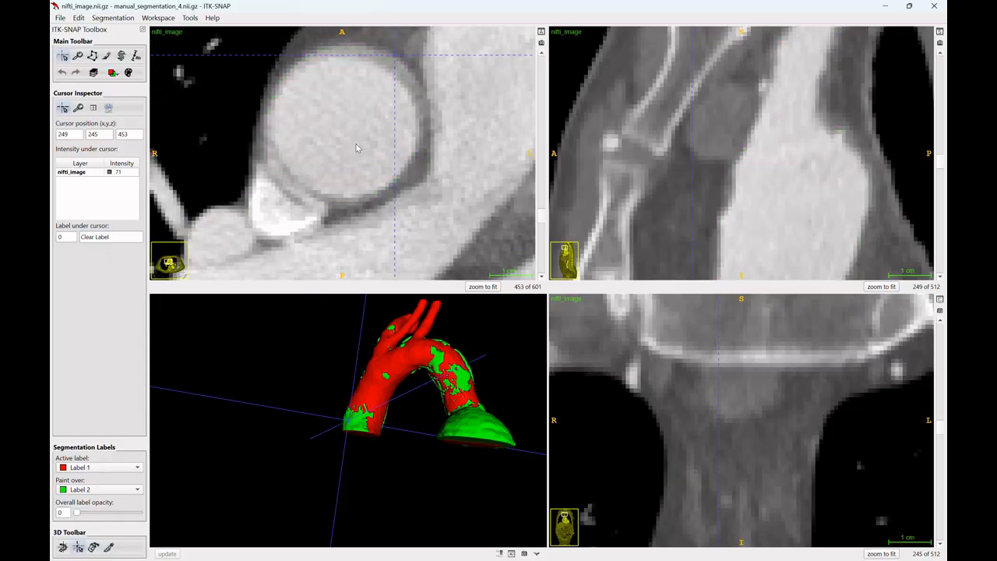
key(s)
key(s)
key(s)
key(s)
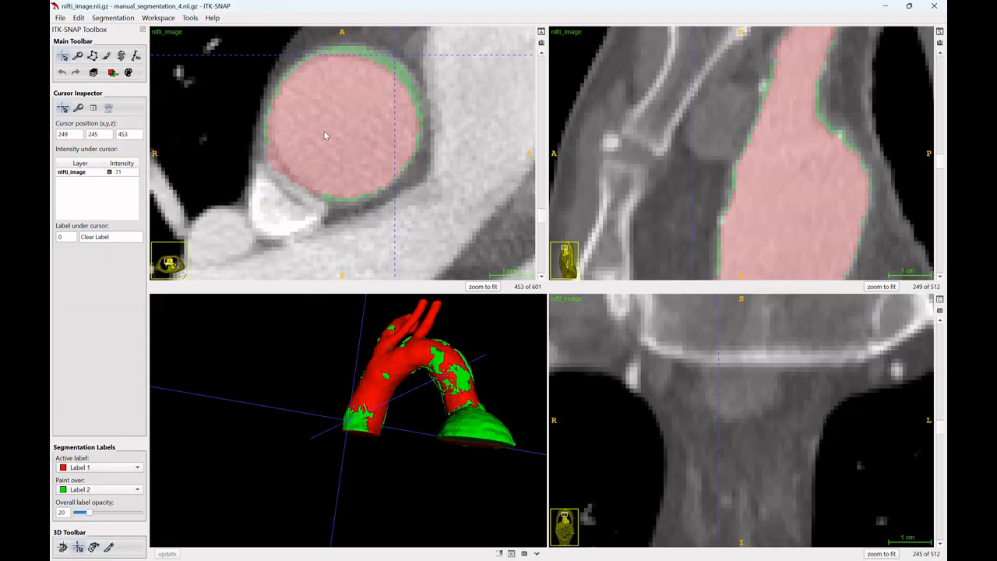
Examine how the Label 2 rim around Label 1 varies along the ascending aorta in the enlarged axial slices
scroll(325, 136, up, 7)
scroll(326, 135, up, 13)
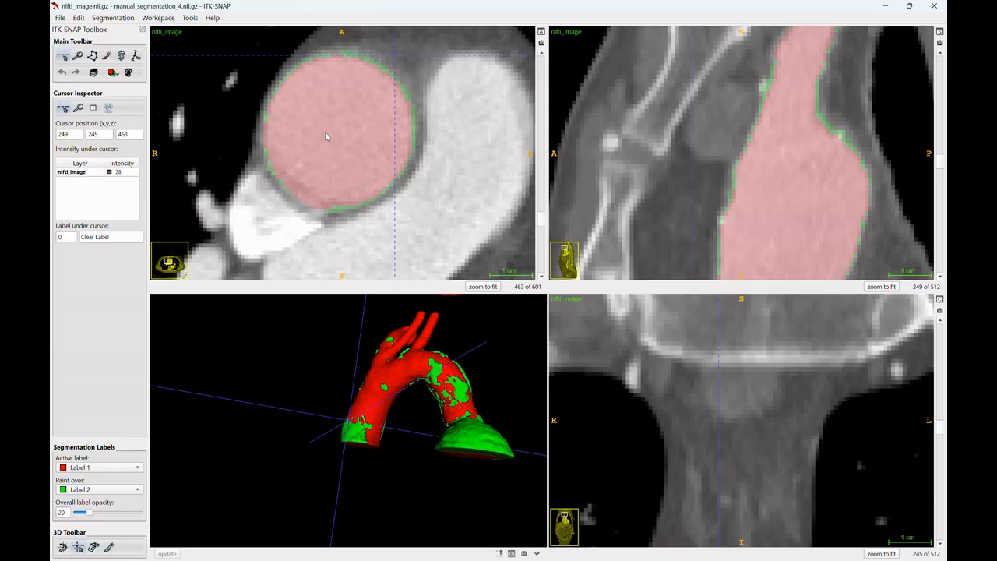
scroll(327, 130, down, 20)
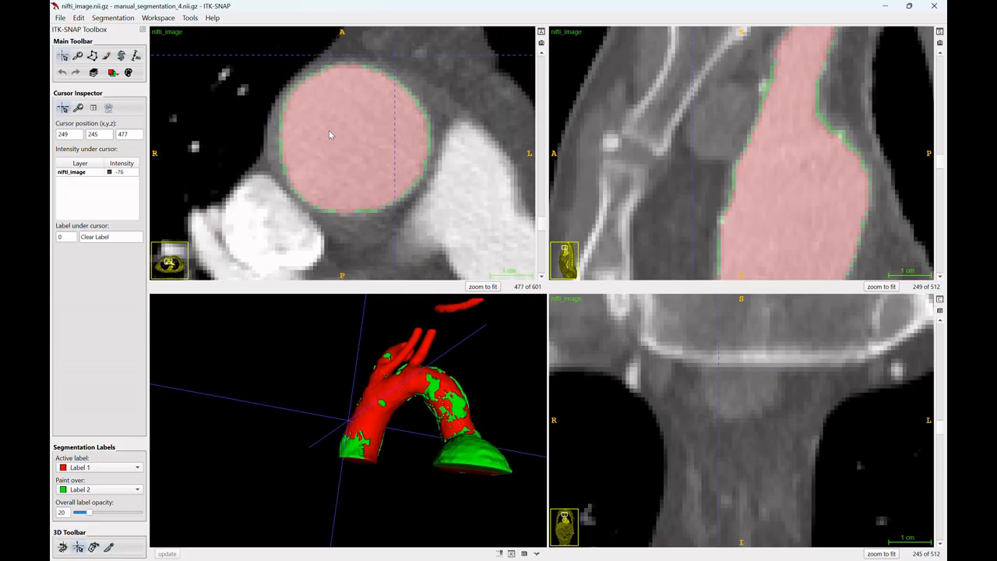
scroll(337, 140, down, 7)
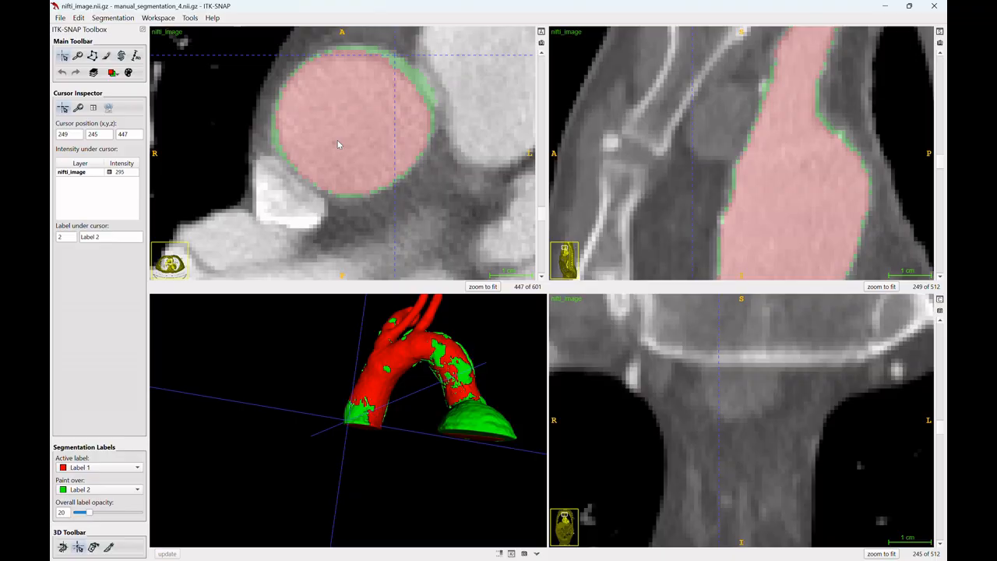
drag(337, 143, 341, 169)
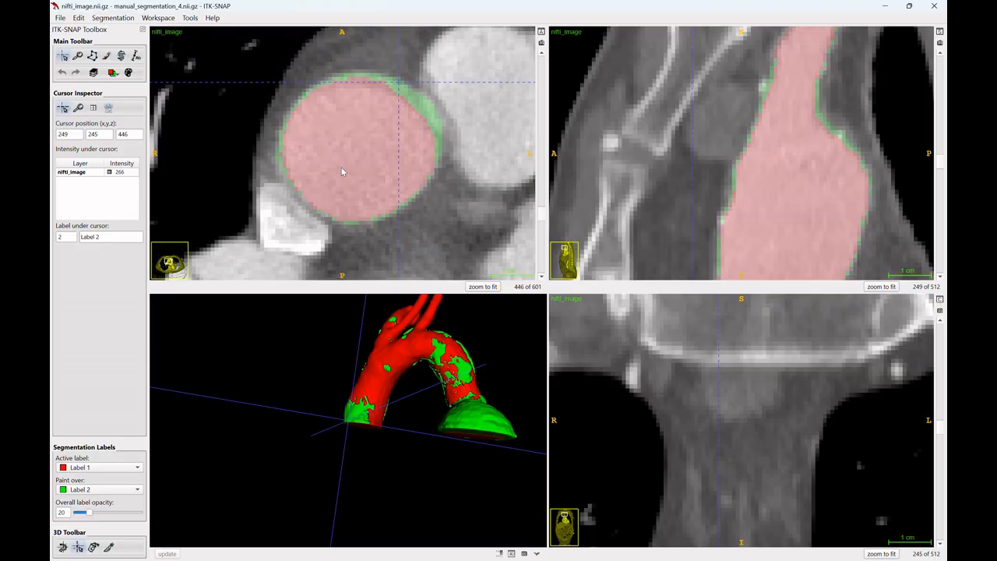
key(s)
key(s)
Activate the Paintbrush with Label 2 as the active label, painting over Label 1 only
click(108, 57)
click(97, 467)
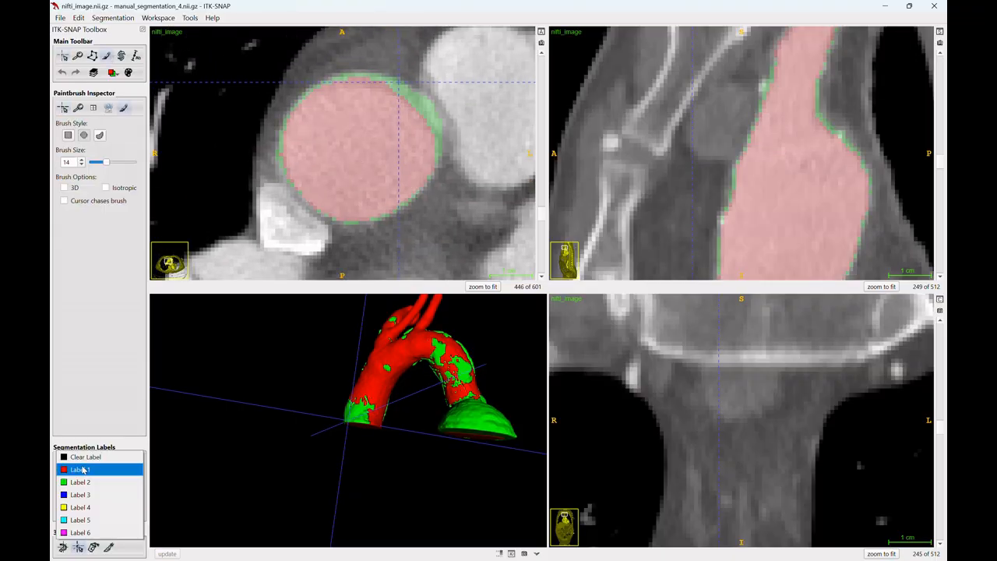
click(79, 484)
click(98, 489)
click(80, 479)
Check the lower end of the ascending aorta in the axial slices with the label overlay shown and hidden
key(s)
key(s)
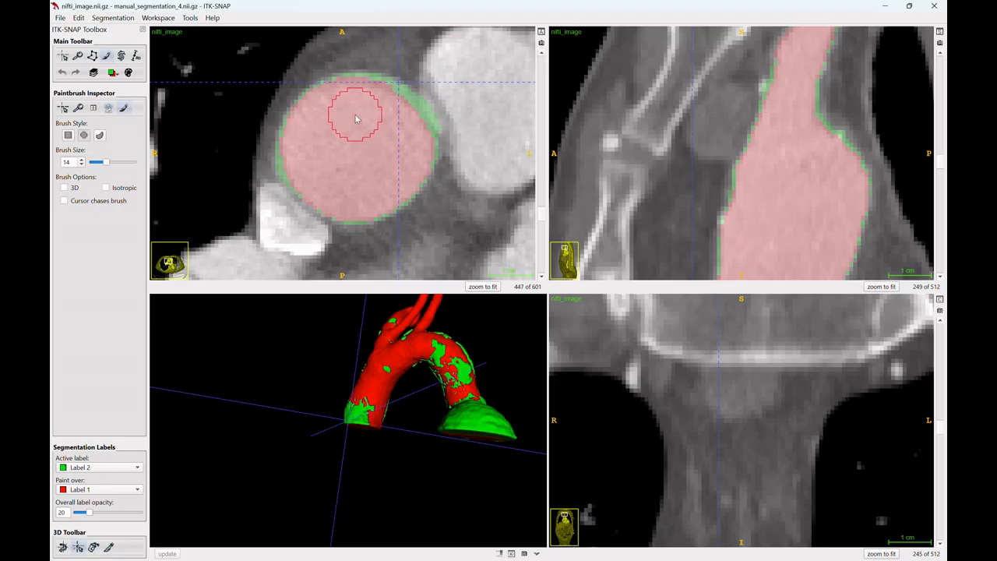
scroll(346, 132, down, 9)
key(s)
scroll(347, 146, up, 9)
key(s)
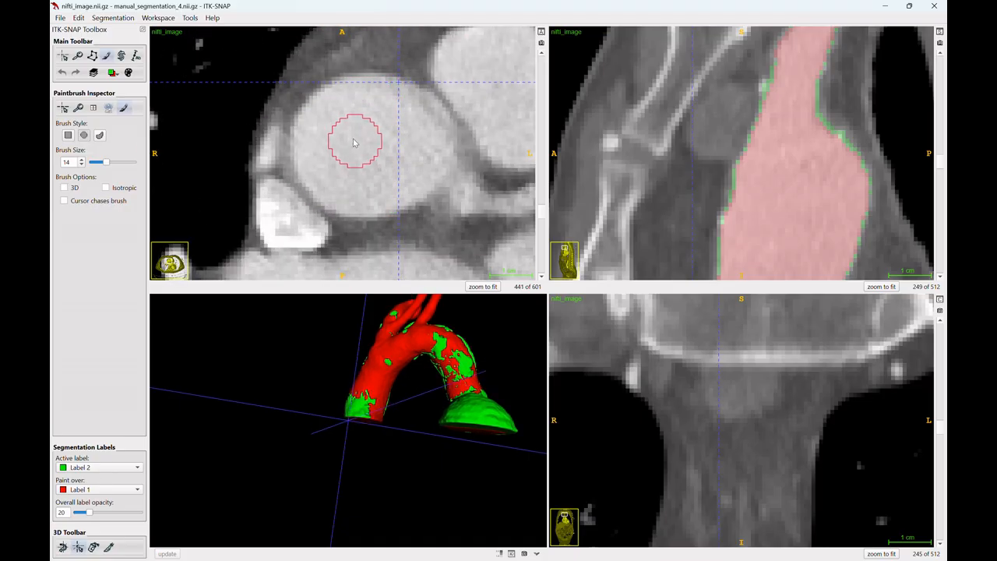
key(s)
key(s)
scroll(354, 140, up, 12)
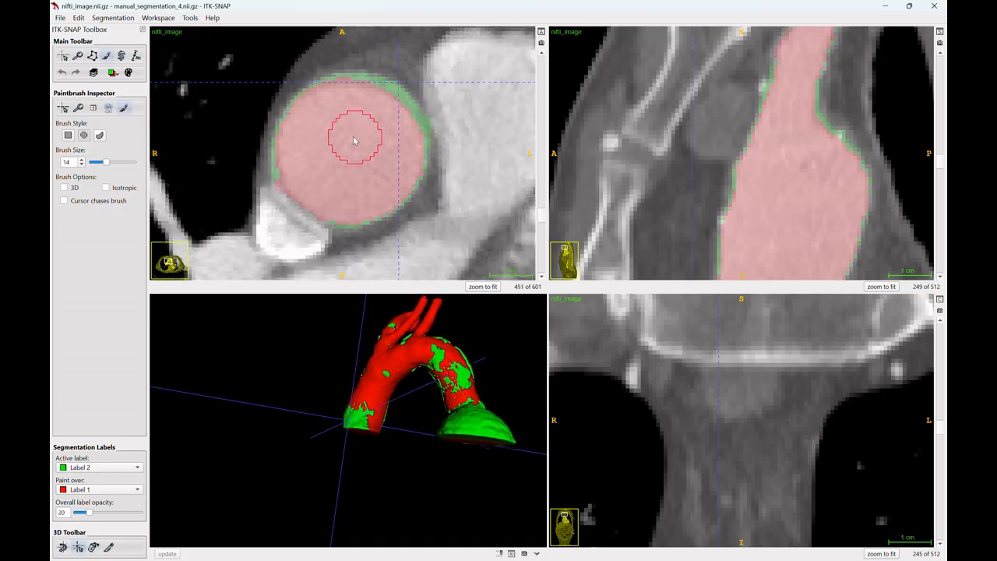
Set the paintbrush size to 6 and check the ascending aorta's label border up to axial slice 466
scroll(312, 205, up, 3)
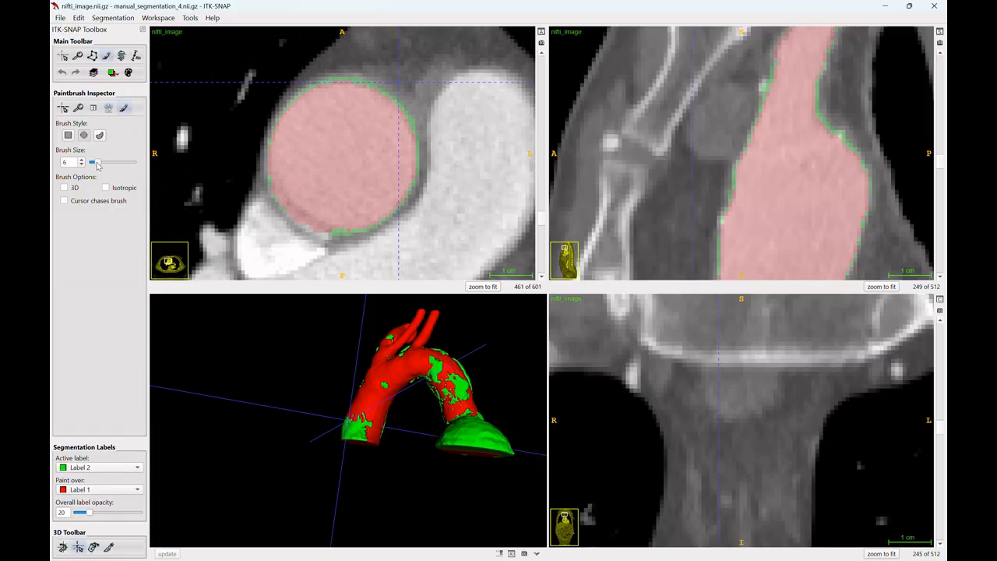
key(s)
key(s)
scroll(335, 235, up, 5)
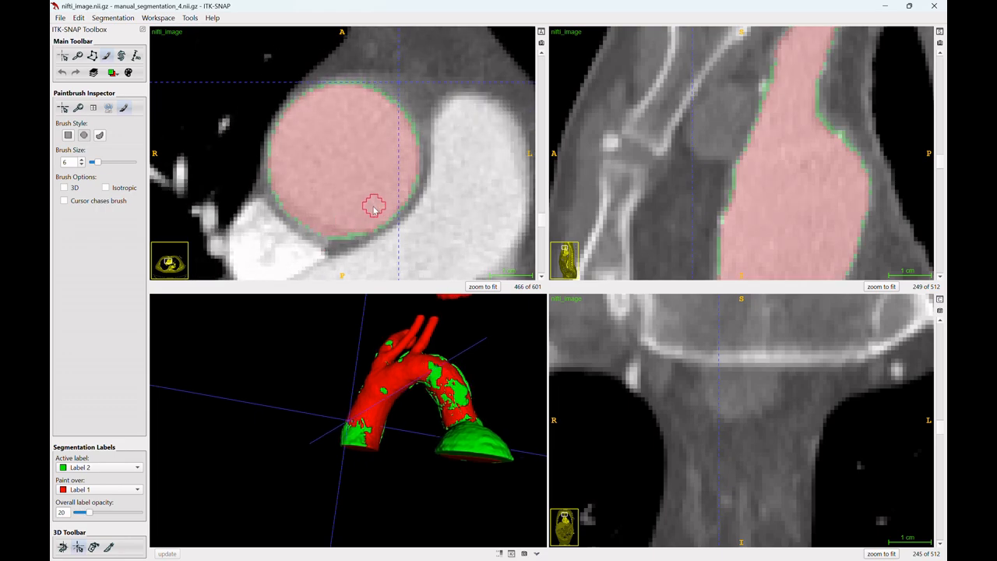
key(s)
key(s)
Place the crosshair on the bright vessel beside the ascending aorta in axial slice 466 and hide the label overlay
click(63, 56)
click(309, 219)
key(s)
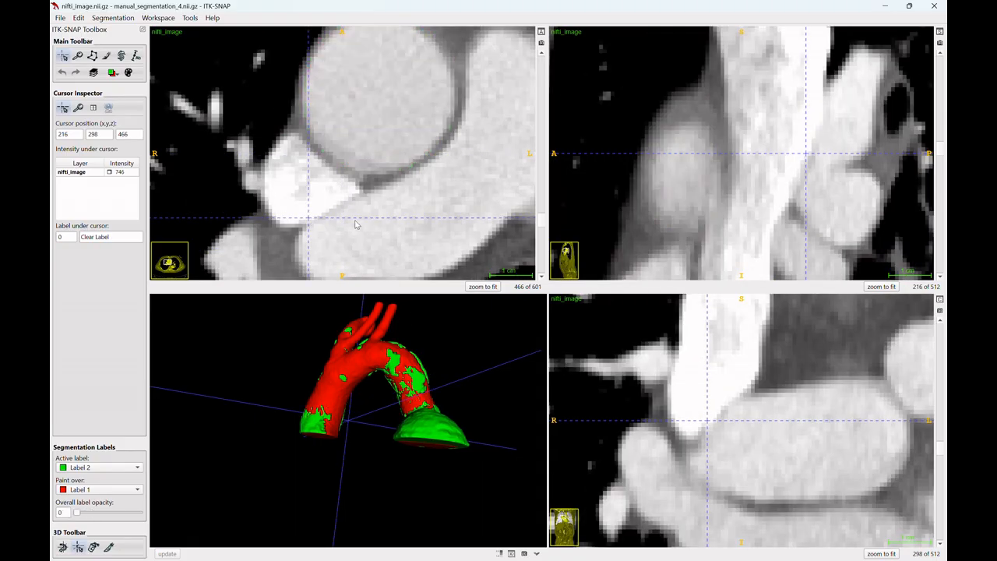
Show the label overlay and place the crosshair on the ascending aorta's border beside the bright vessel in axial slice 450
key(s)
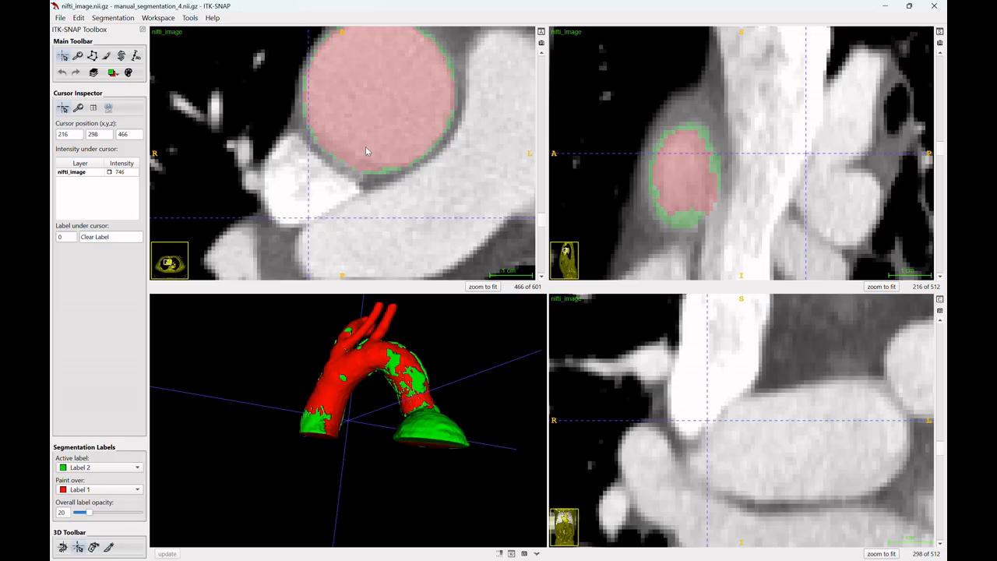
scroll(368, 151, up, 4)
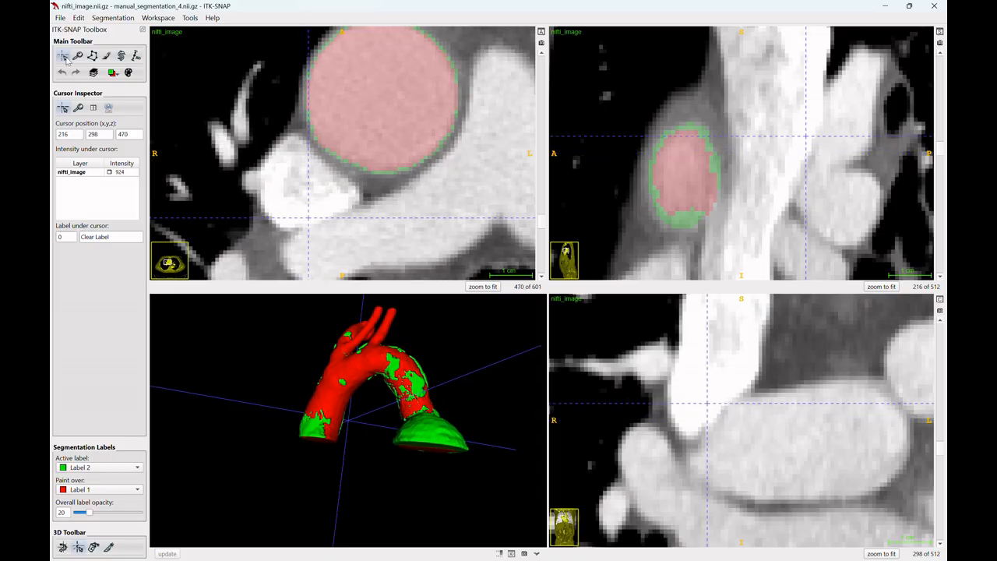
scroll(358, 115, down, 20)
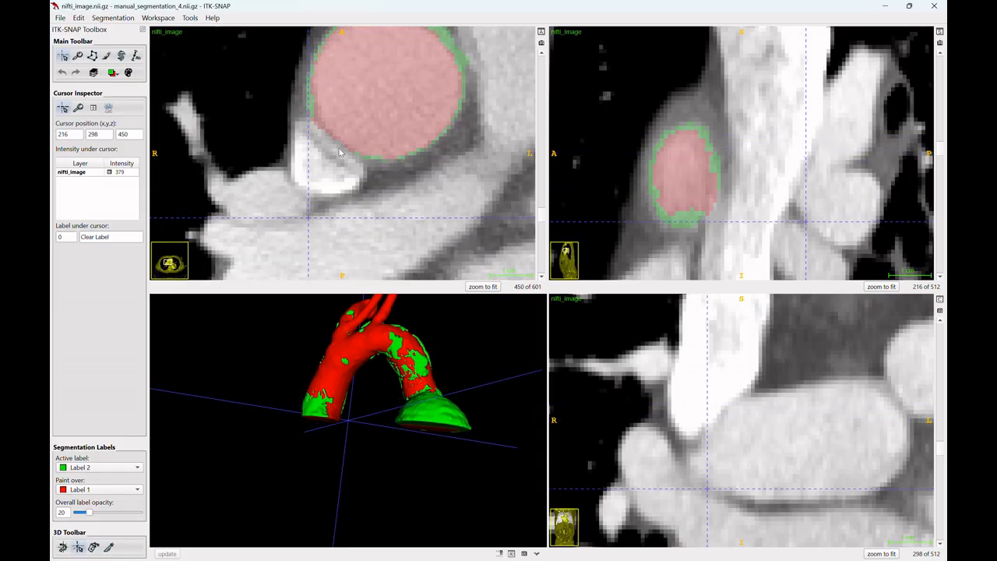
click(322, 134)
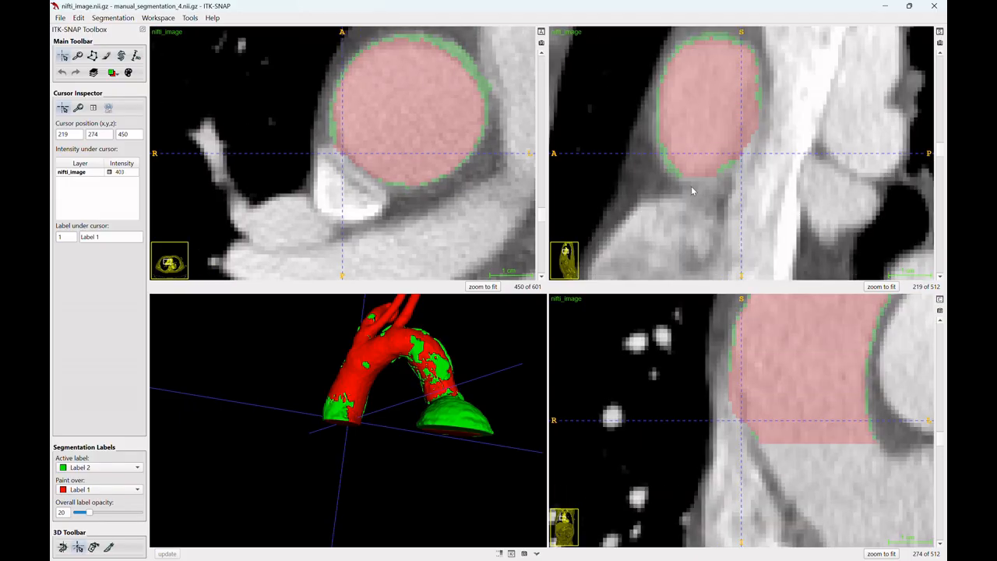
Check the lower ascending aorta's label borders in the sagittal and coronal views with the overlay hidden and shown
key(s)
key(s)
drag(847, 374, 819, 377)
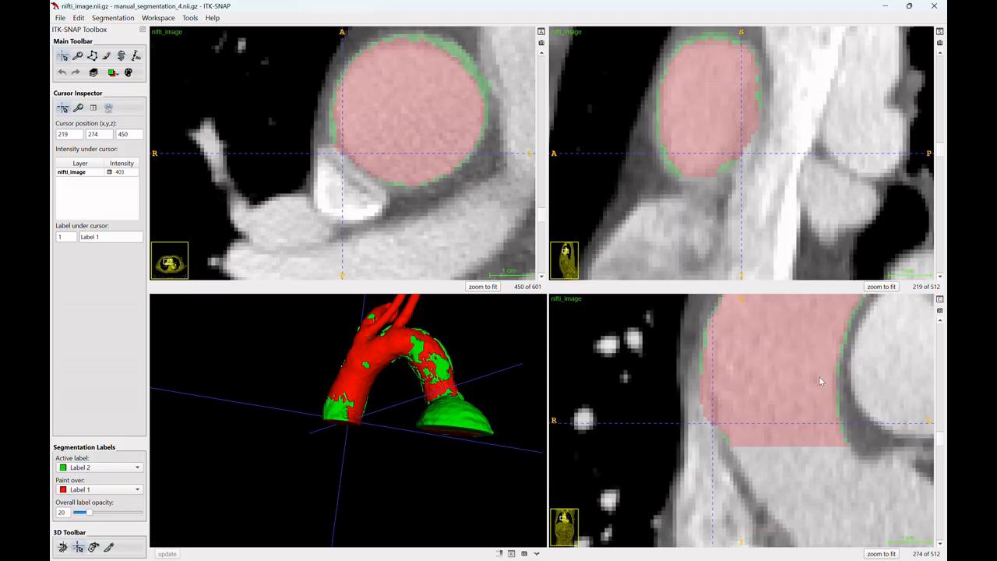
scroll(656, 171, down, 4)
drag(656, 171, 641, 210)
scroll(641, 210, up, 15)
scroll(367, 137, down, 1)
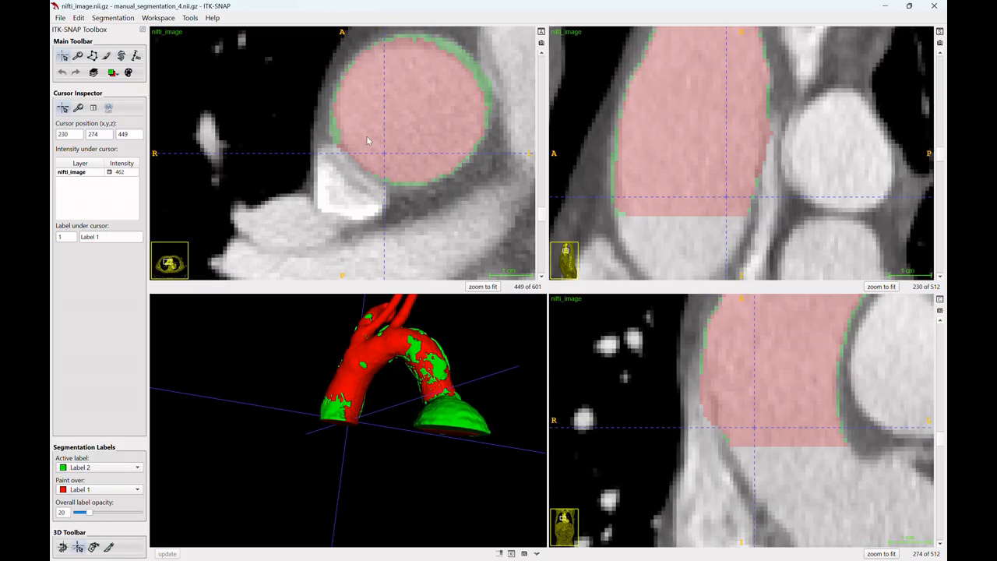
Paint Label 2 with the Paintbrush along the ascending aorta's border facing the bright vessel in axial slices 450 to 452
mouse_move(368, 140)
mouse_down()
mouse_move(366, 90)
mouse_move(283, 116)
mouse_up()
key(4)
scroll(269, 221, up, 1)
drag(268, 205, 247, 201)
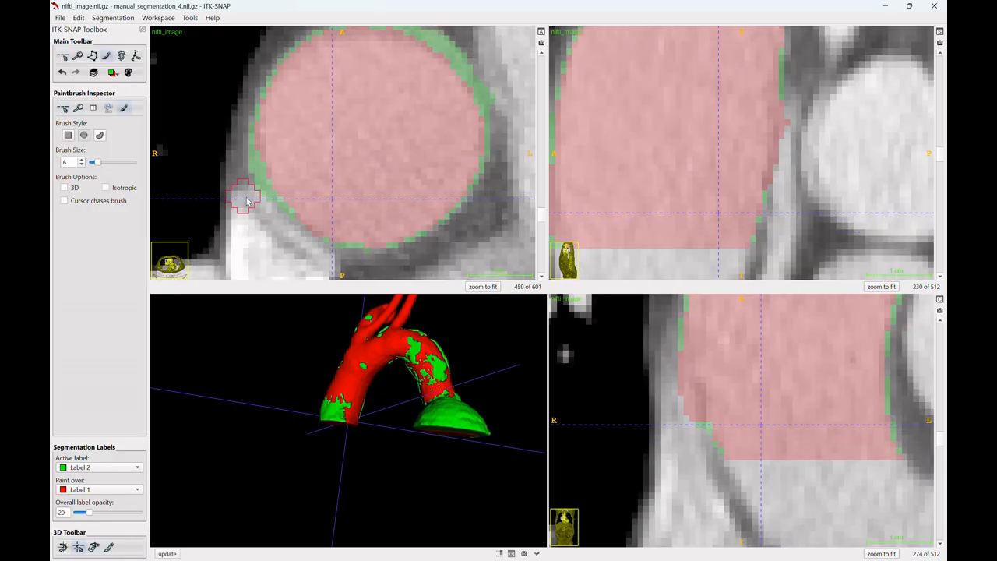
scroll(249, 201, up, 1)
key(s)
scroll(238, 184, up, 1)
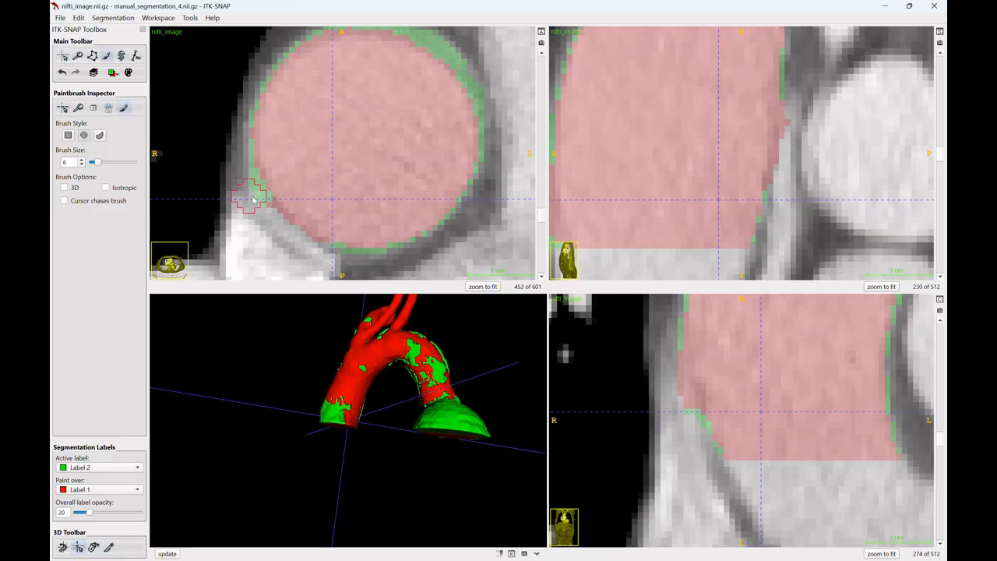
Continue the Label 2 border beside the bright vessel through axial slices 453 to 456
scroll(251, 201, up, 1)
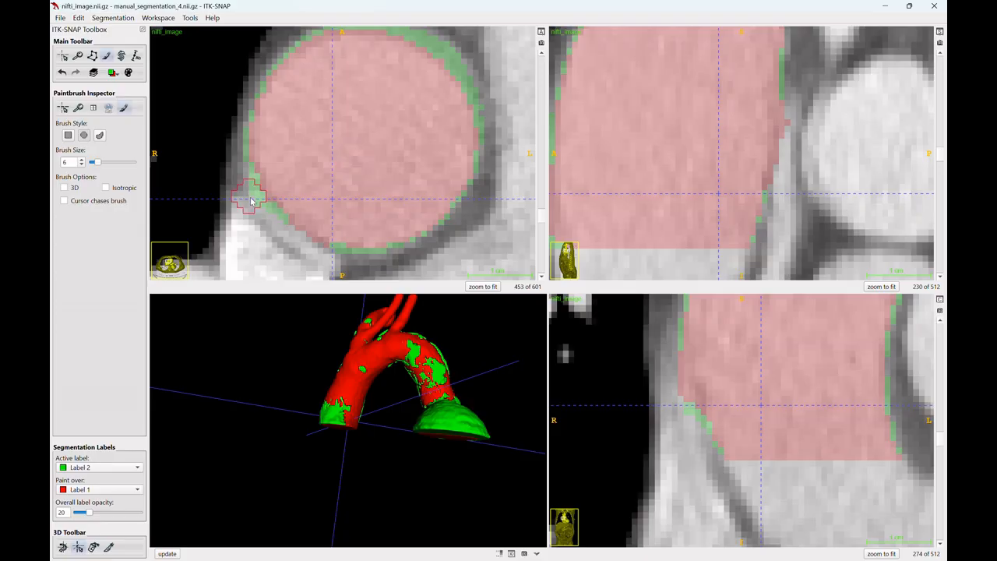
scroll(302, 200, up, 2)
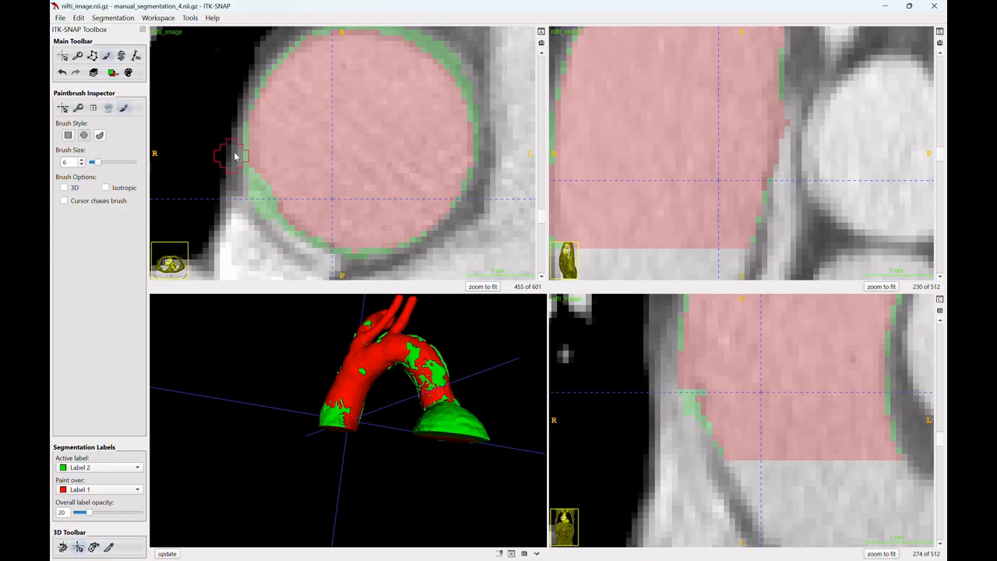
scroll(289, 238, up, 1)
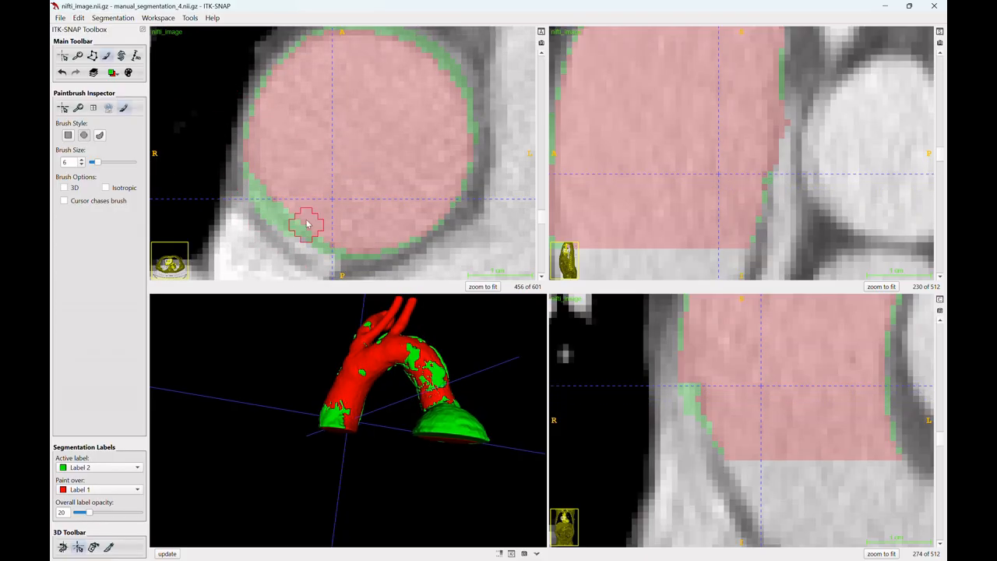
scroll(281, 226, up, 1)
scroll(369, 98, up, 1)
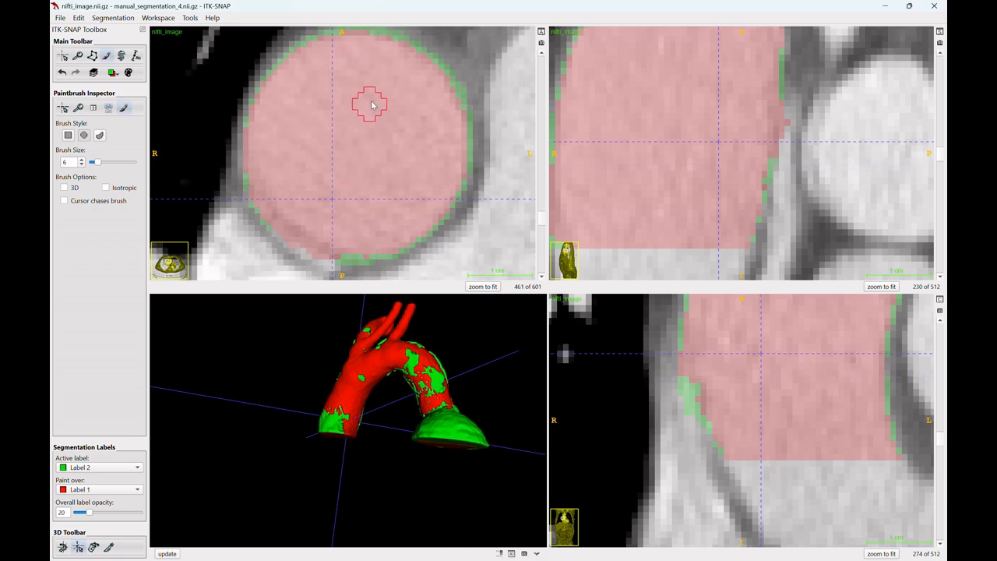
Refine the lower ascending aorta's posterior border with the Label 2 Paintbrush in sagittal slices 218 to 223
key(s)
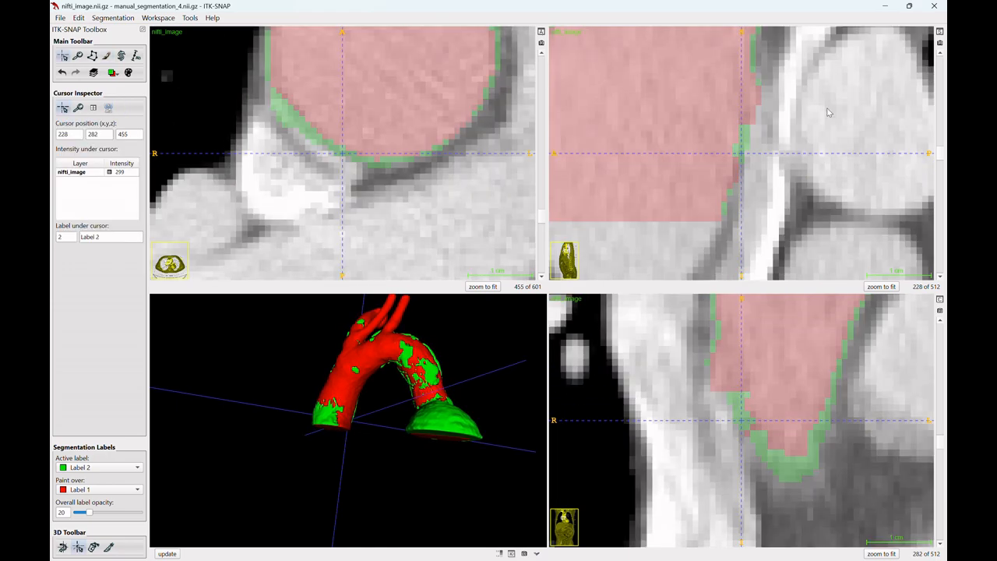
click(109, 57)
scroll(768, 160, down, 3)
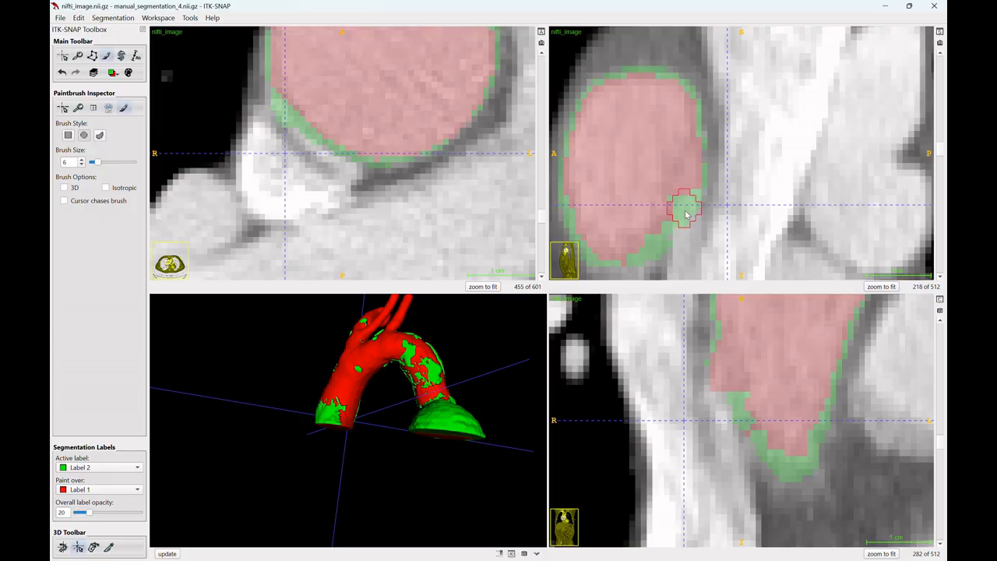
scroll(701, 195, up, 4)
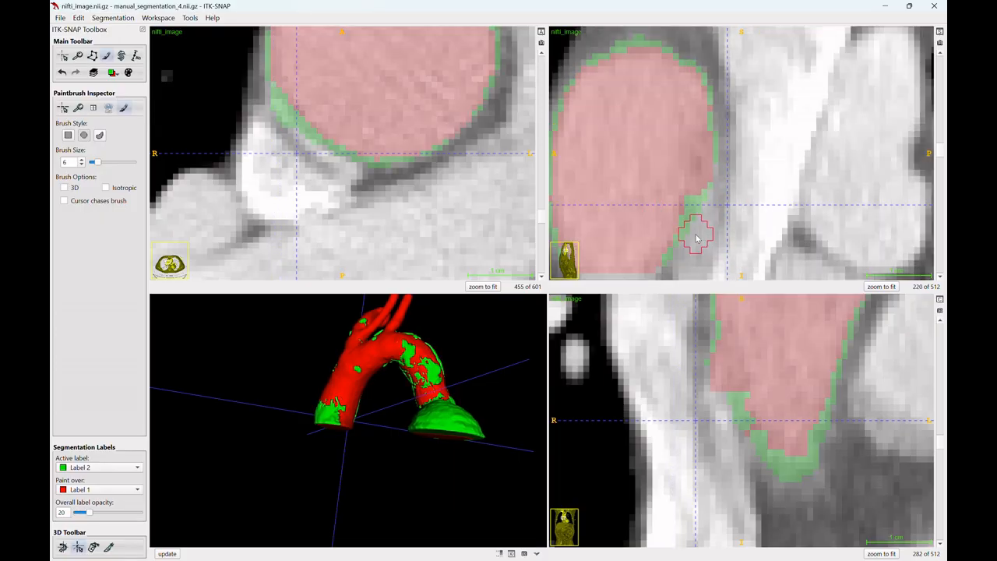
scroll(806, 159, up, 9)
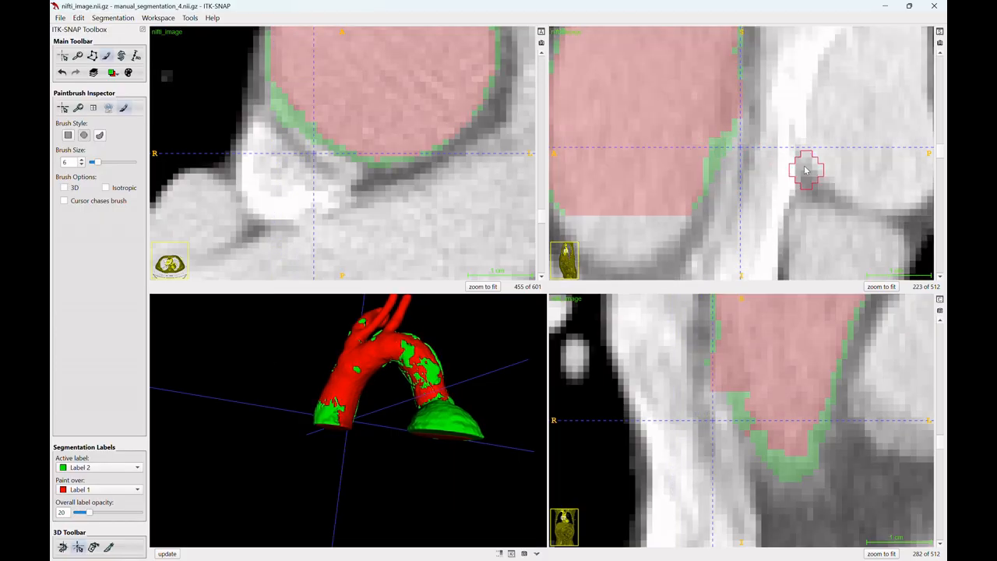
scroll(347, 165, down, 2)
Fill the remaining gaps in the ascending aorta's posterior border with Label 2 in sagittal slices 225 to 230
key(x)
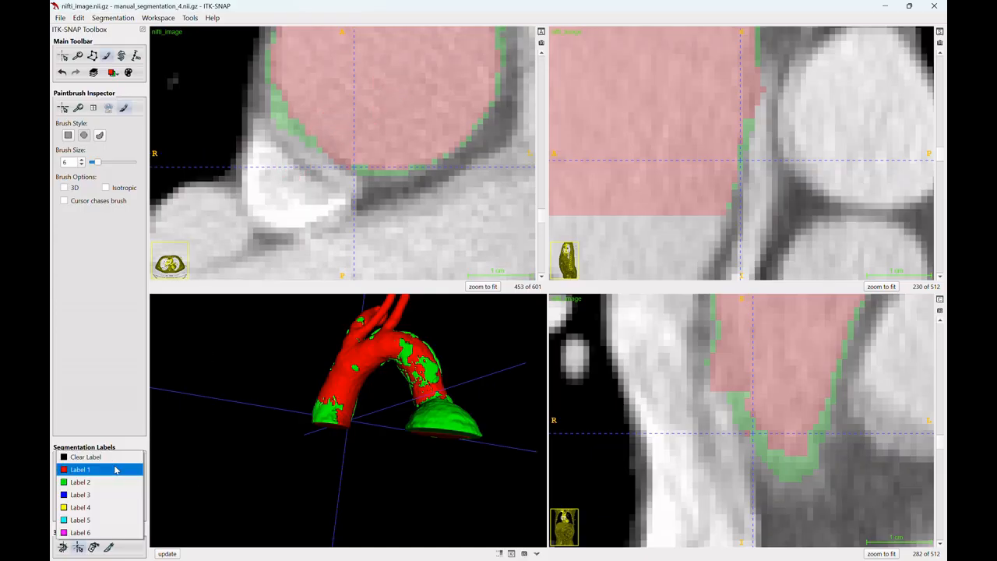
scroll(810, 124, down, 5)
scroll(771, 148, up, 16)
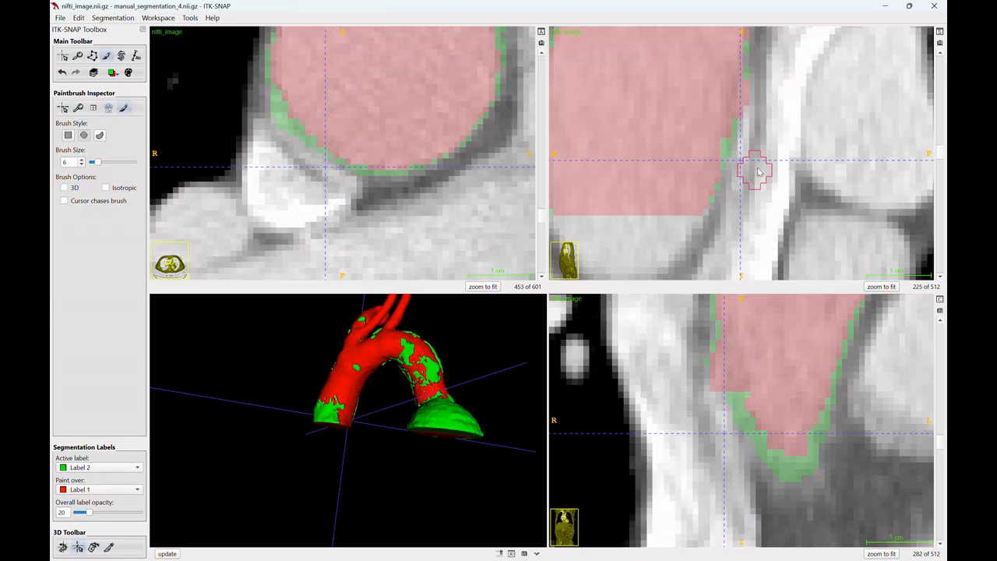
scroll(405, 132, up, 5)
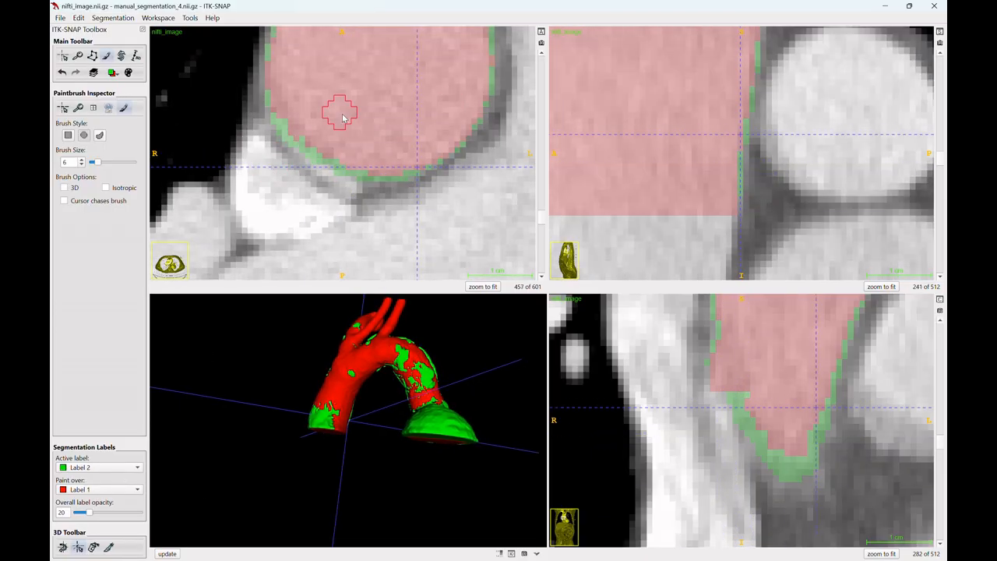
Set Label 1 as the active label painting over all labels, and check the corrected border in axial slices 453 to 474
scroll(382, 94, down, 1)
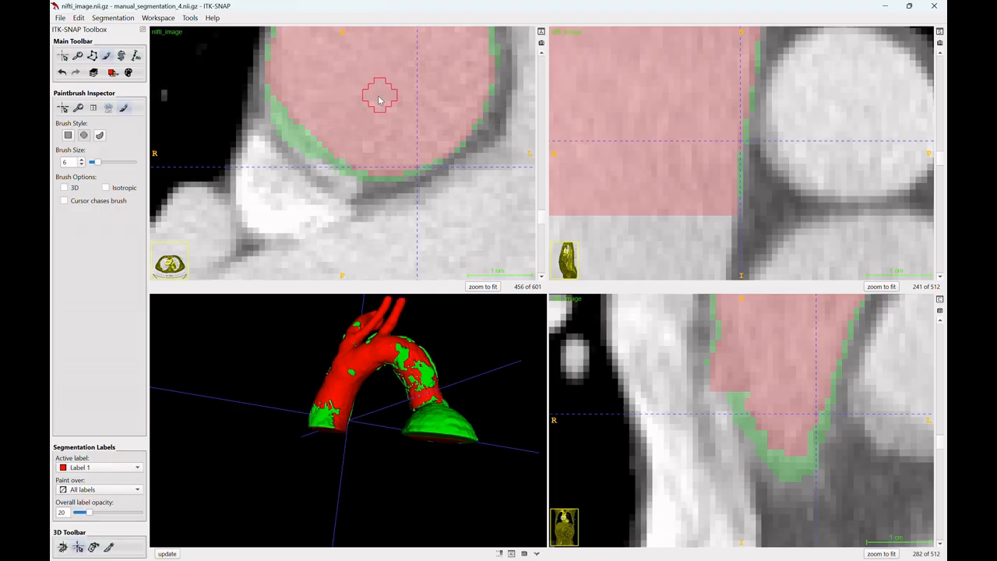
key(s)
key(s)
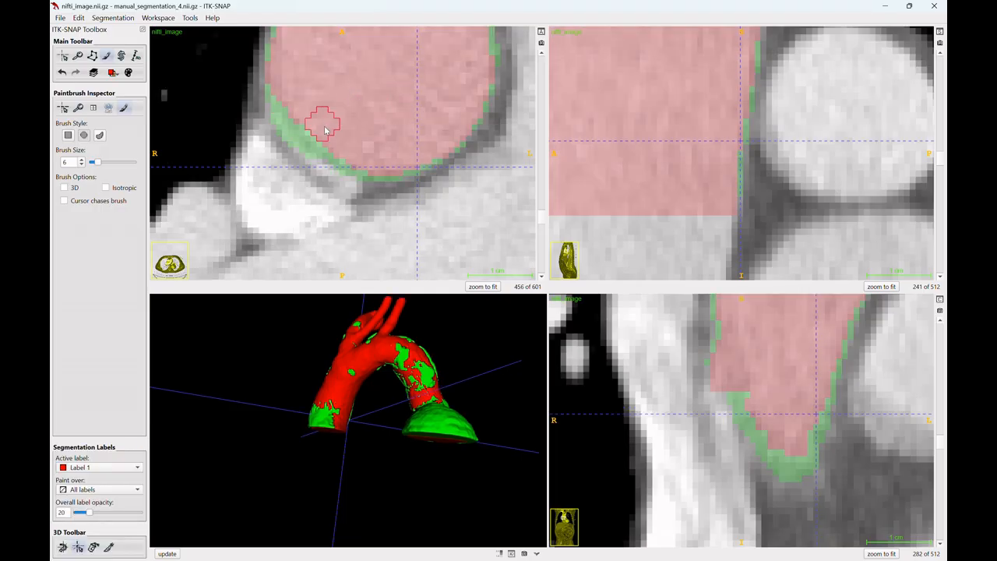
scroll(386, 106, down, 4)
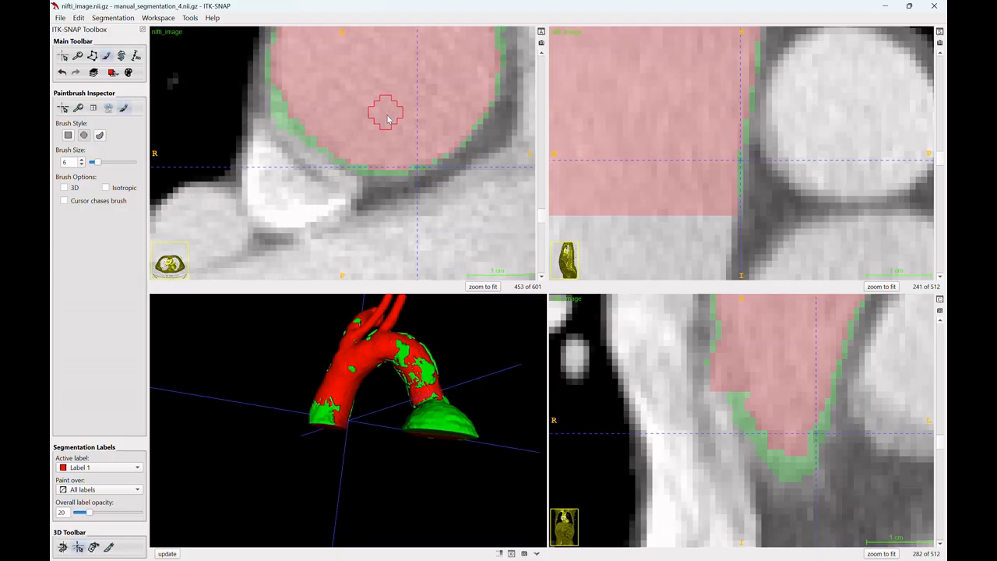
scroll(387, 119, up, 11)
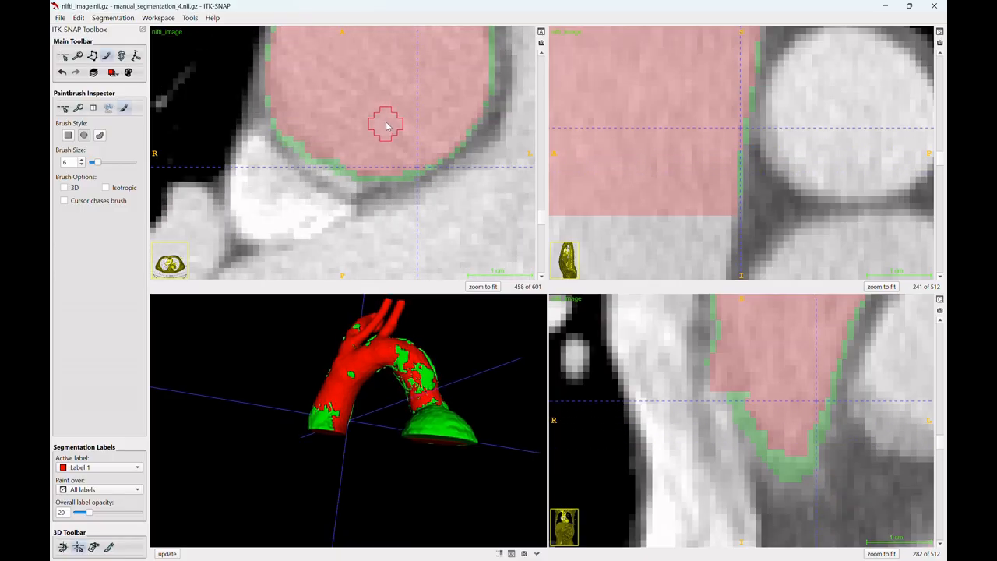
scroll(390, 130, up, 11)
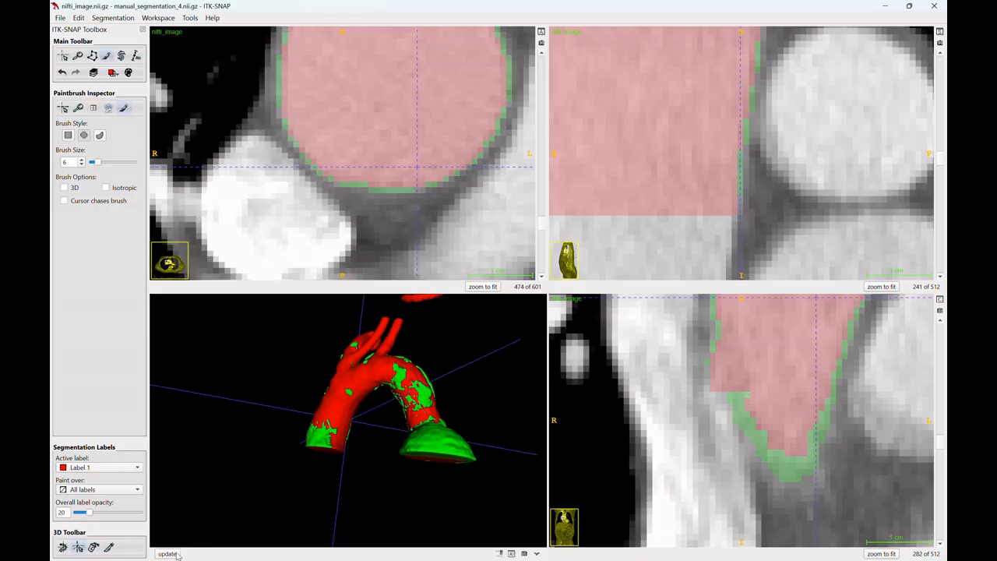
Update the 3D model and rotate it to inspect the lower ascending aorta from other sides
drag(239, 489, 511, 508)
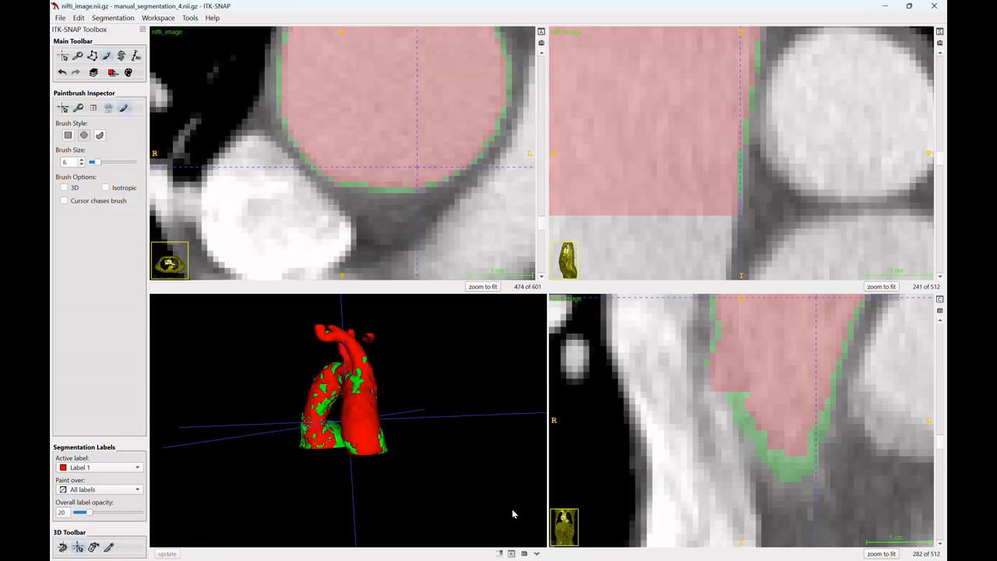
key(s)
key(s)
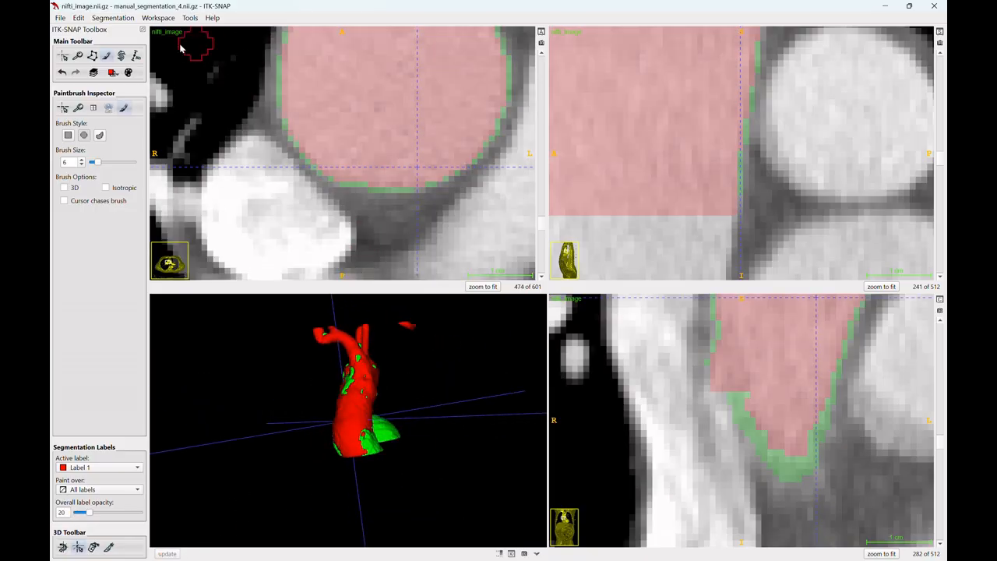
Switch to the crosshair mode and check the ascending aorta in axial slices 443 to 500 with the overlay shown and hidden
click(65, 56)
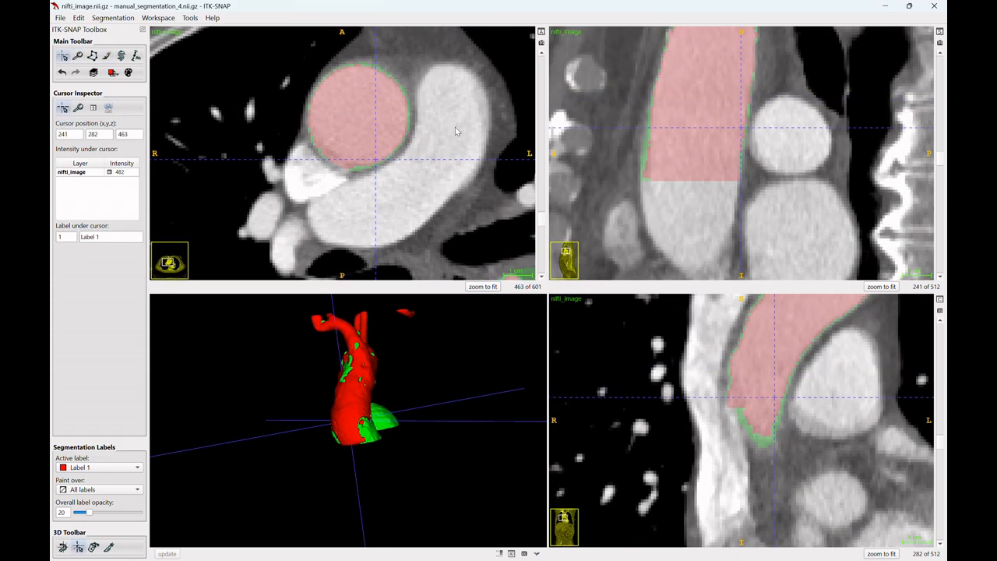
scroll(456, 131, down, 20)
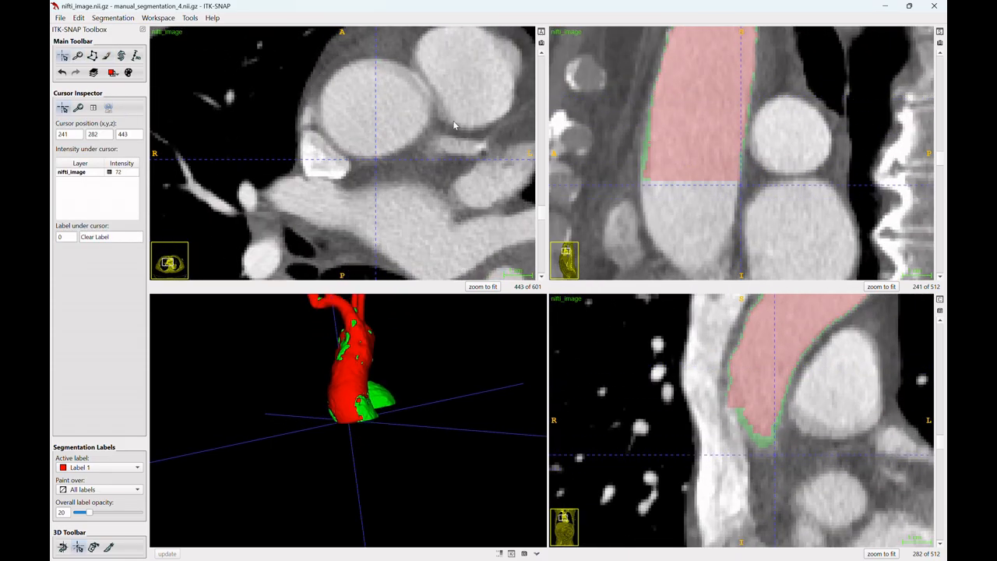
scroll(458, 116, up, 20)
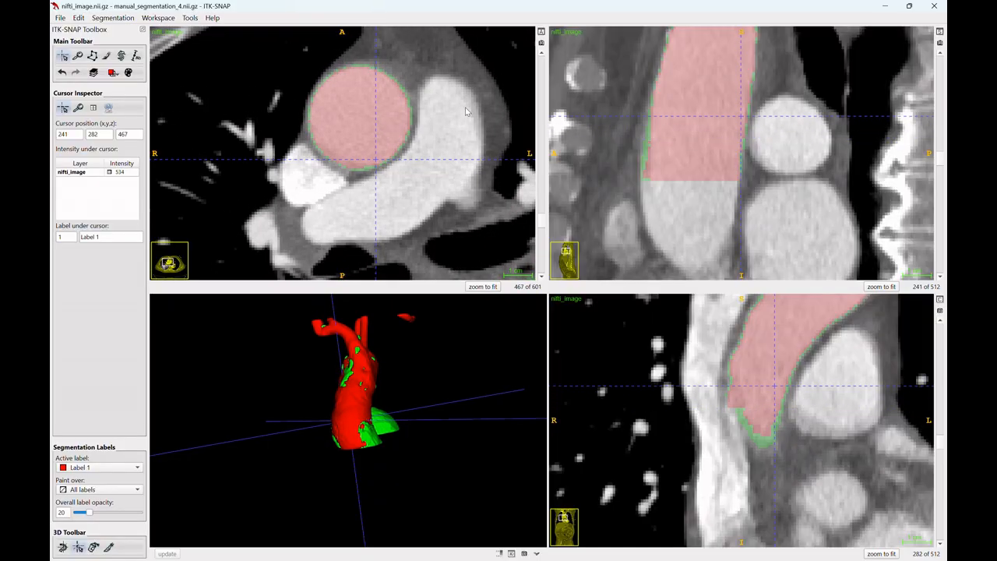
scroll(465, 109, up, 17)
key(s)
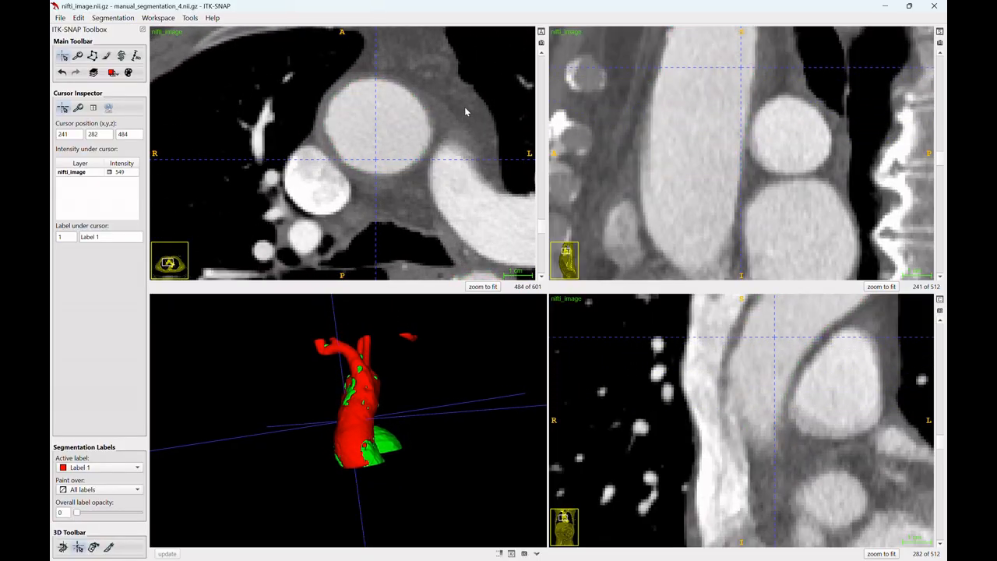
key(s)
scroll(471, 98, up, 16)
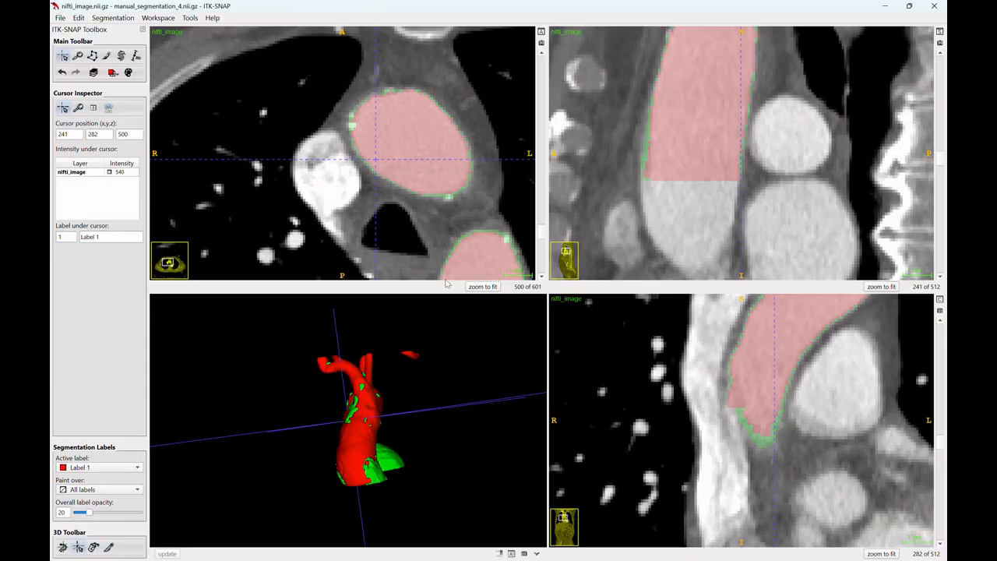
Check the aorta up to the arch in the axial slices and 3D model, and place the crosshair on the arch's anterior border in axial slice 510
scroll(438, 213, down, 20)
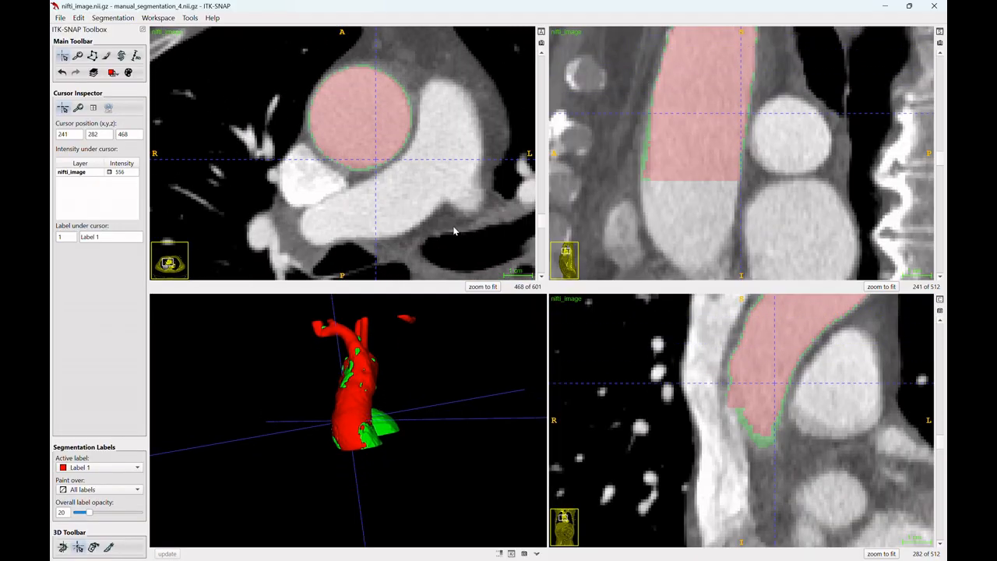
scroll(357, 142, up, 20)
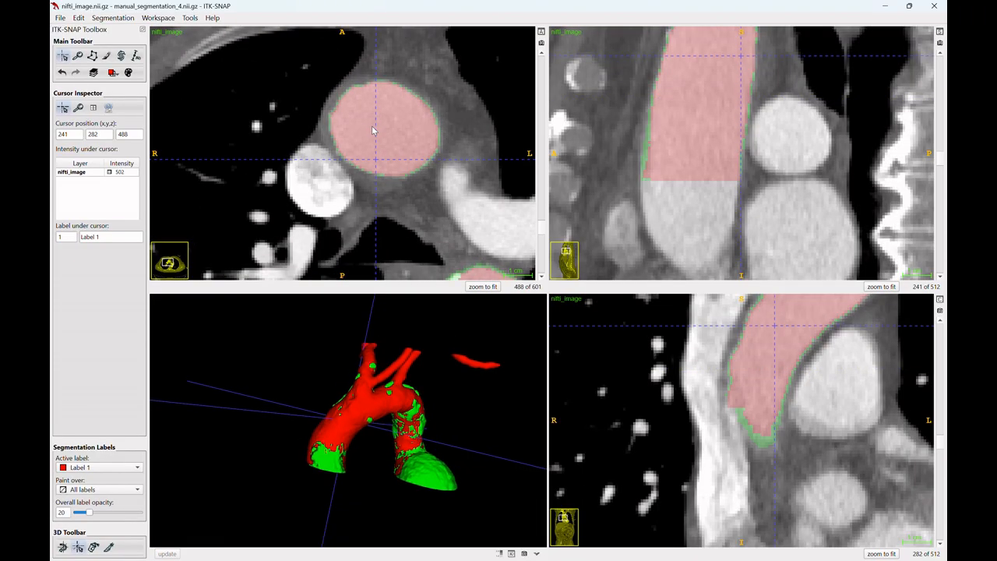
scroll(377, 135, down, 6)
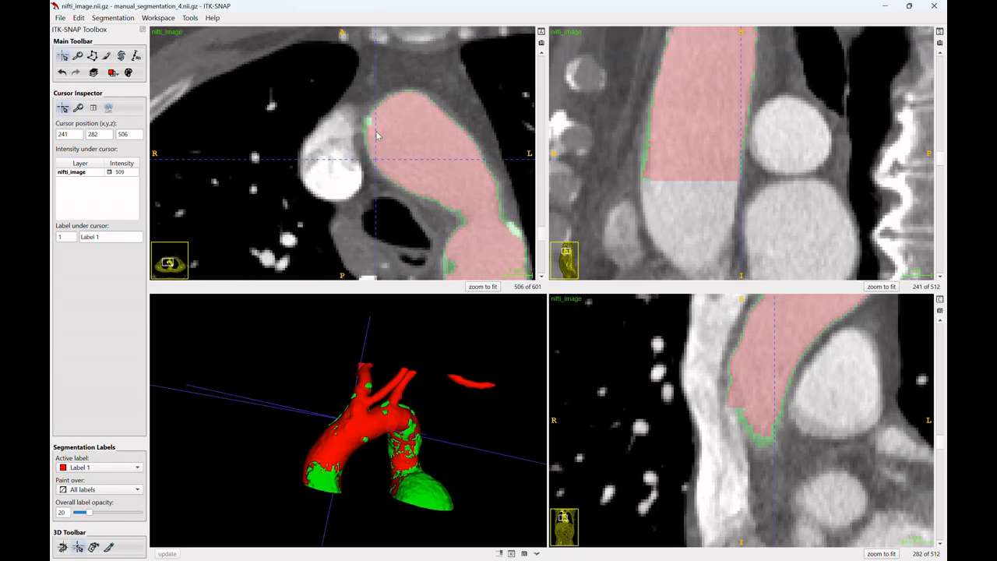
mouse_move(357, 426)
mouse_down()
mouse_move(288, 378)
mouse_move(299, 368)
mouse_move(299, 401)
mouse_move(347, 419)
mouse_up()
click(352, 417)
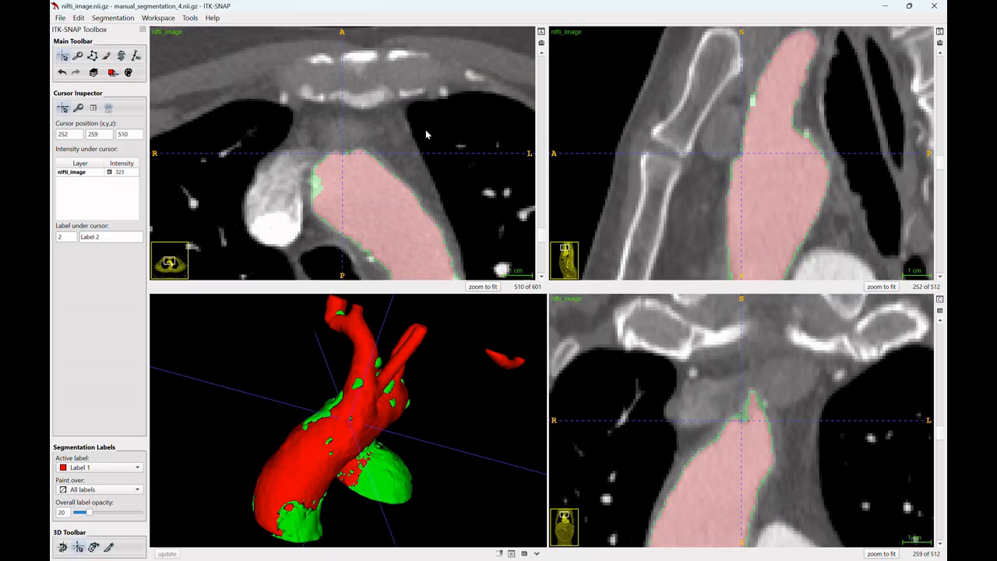
Check the arch's anterior border in axial slices 510 and 511 with the overlay shown and hidden, and in coronal slice 257
scroll(426, 130, up, 3)
key(s)
key(s)
key(s)
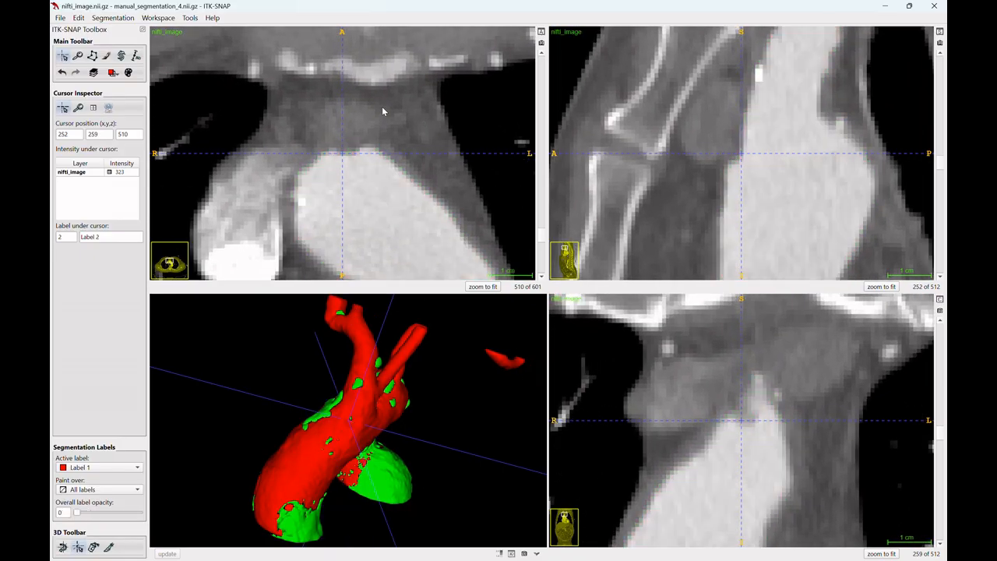
key(s)
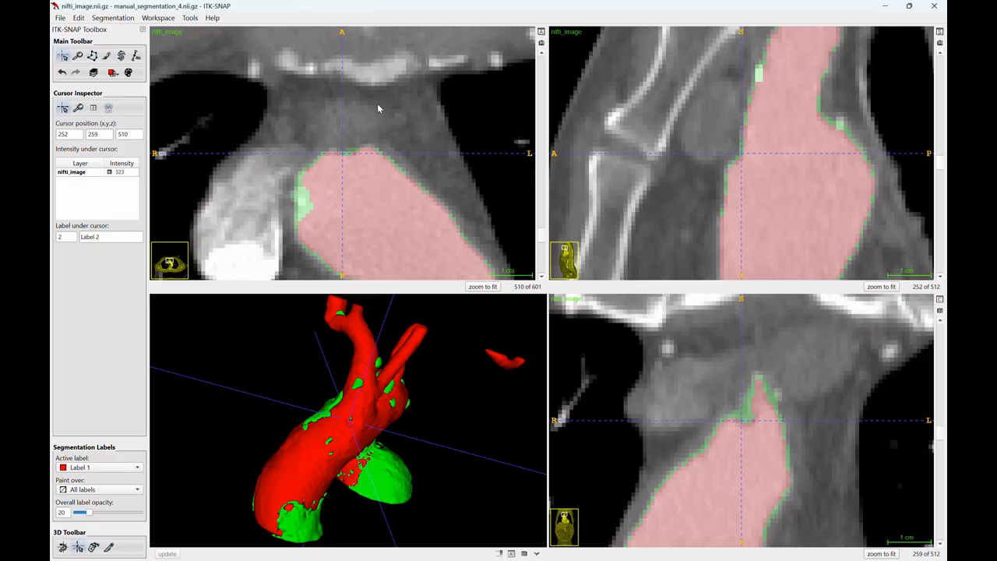
scroll(378, 106, up, 1)
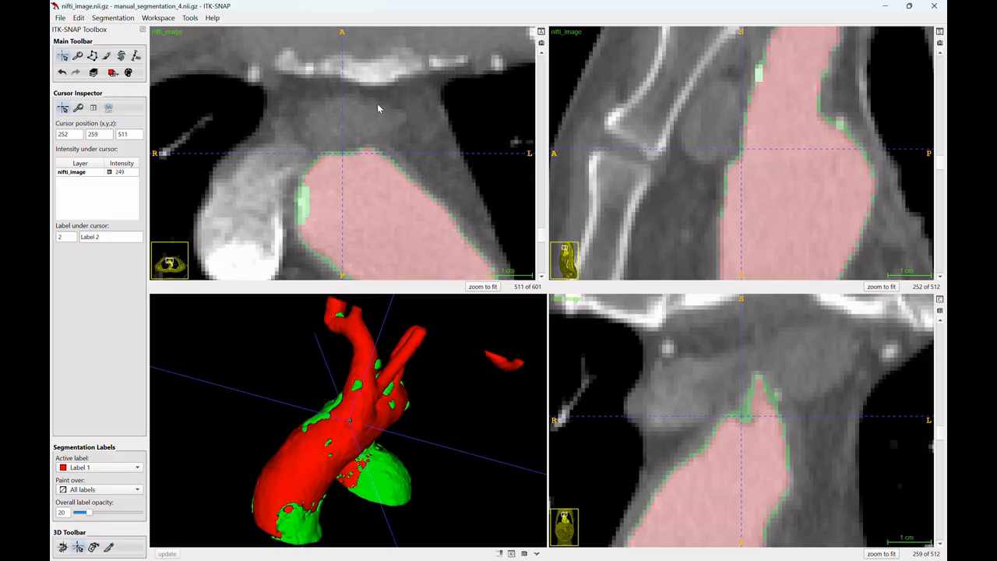
scroll(674, 347, down, 1)
scroll(675, 341, up, 2)
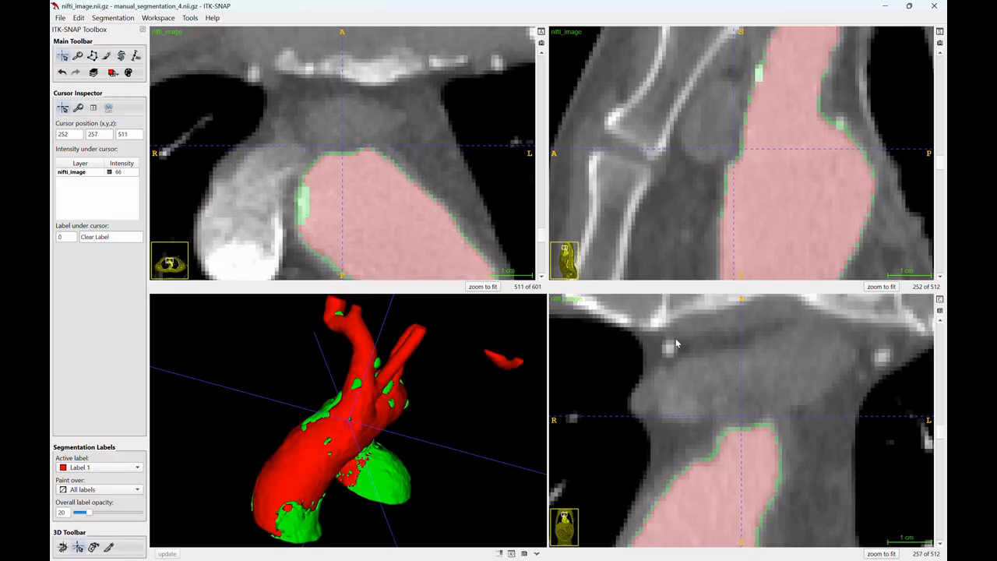
Touch up the arch's outer border in coronal slices 257 and 258 with Label 2 over the Clear Label, using a size 6 brush
scroll(677, 334, down, 2)
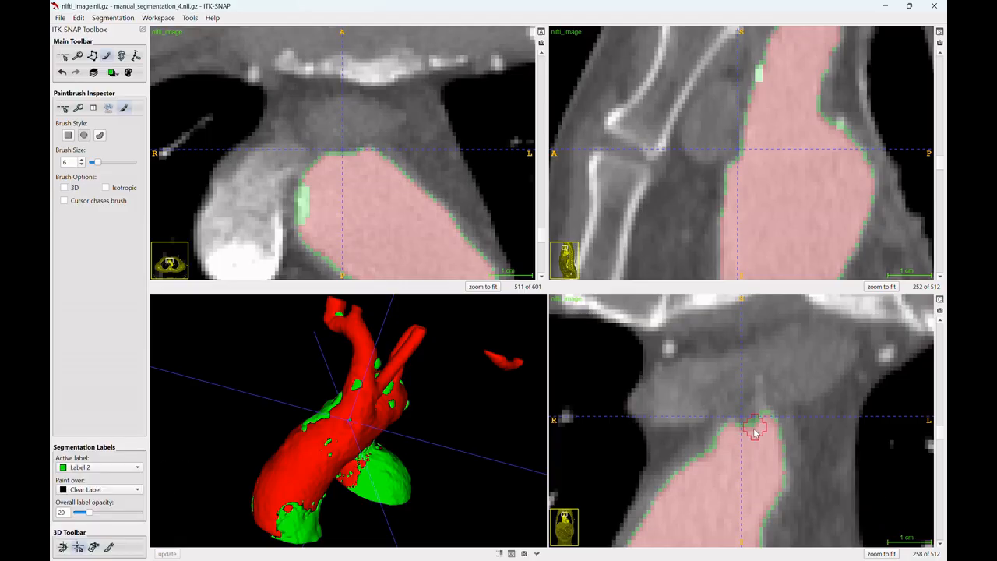
scroll(773, 436, down, 1)
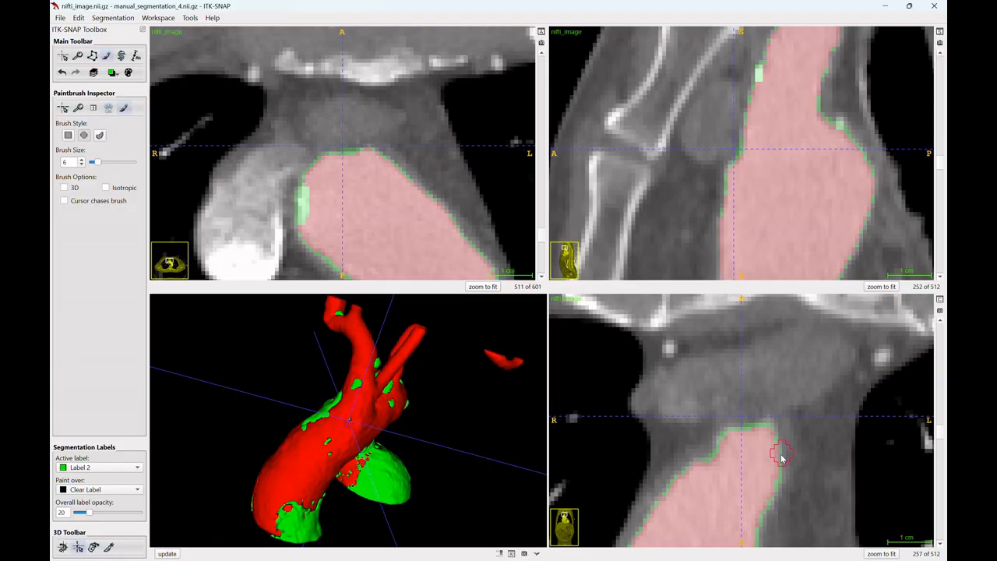
scroll(781, 459, up, 2)
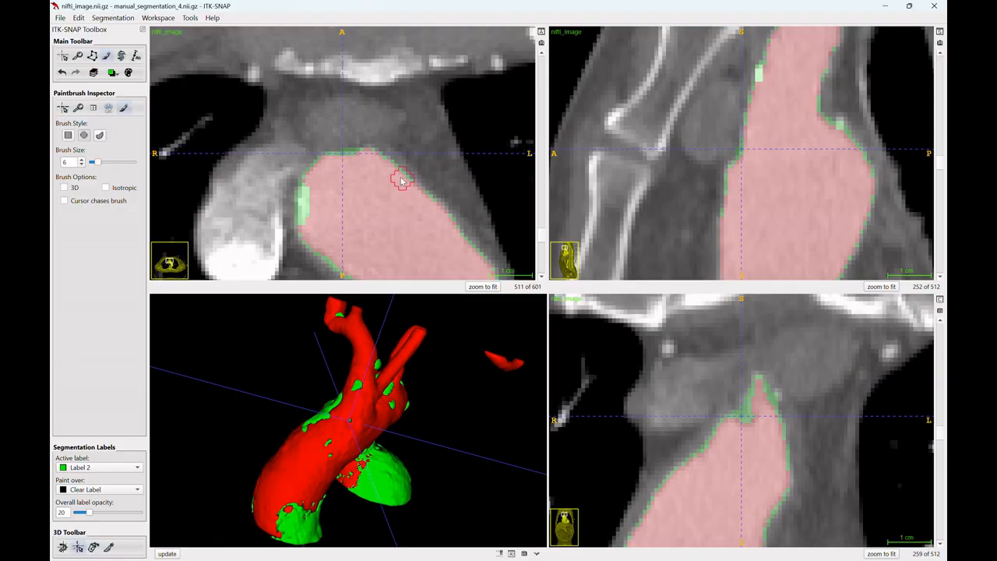
scroll(400, 176, down, 3)
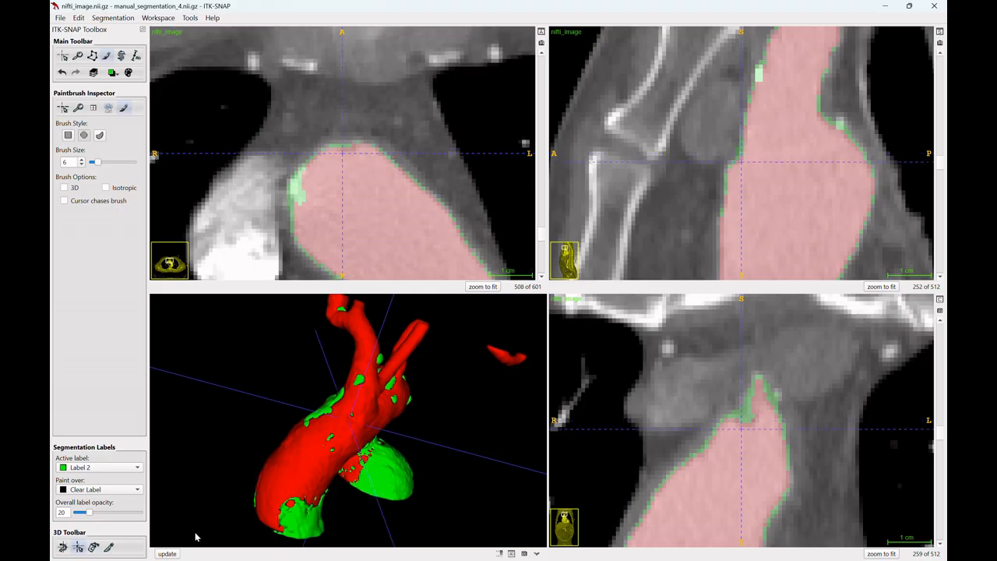
Update and rotate the 3D model, place the crosshair at the arch branches, and check them in axial slices 520 to 547
click(173, 553)
drag(257, 483, 287, 425)
click(348, 402)
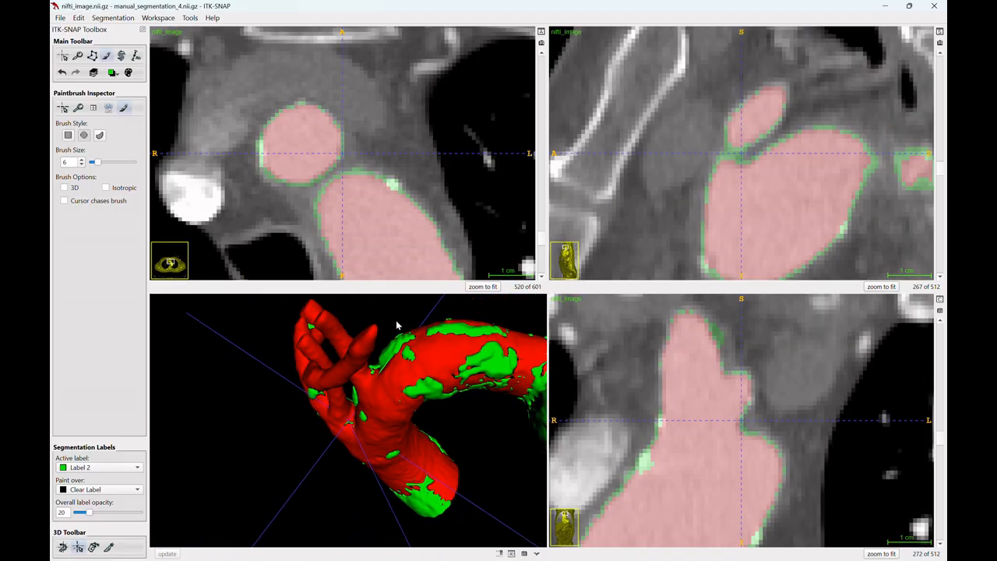
scroll(405, 144, up, 12)
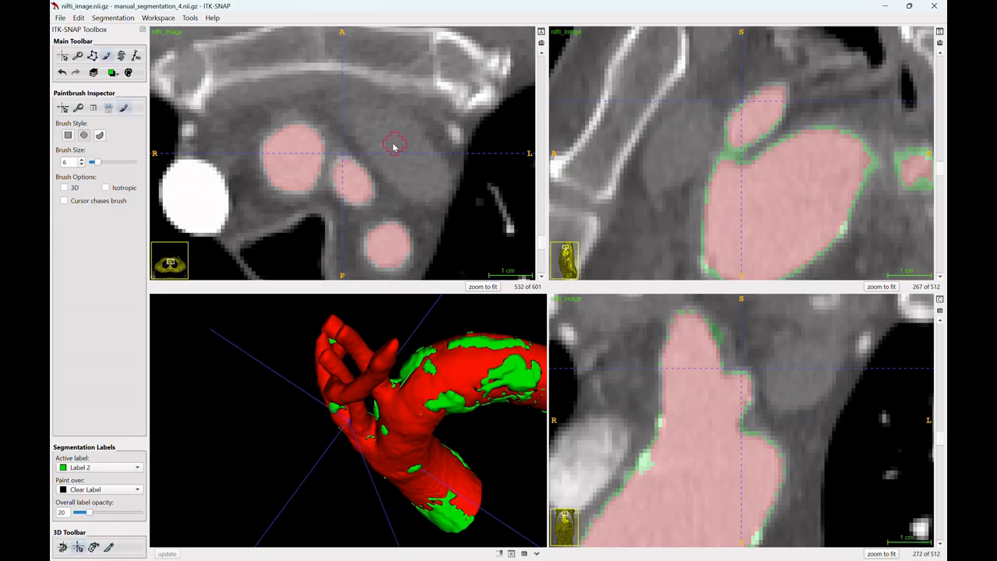
scroll(395, 146, up, 8)
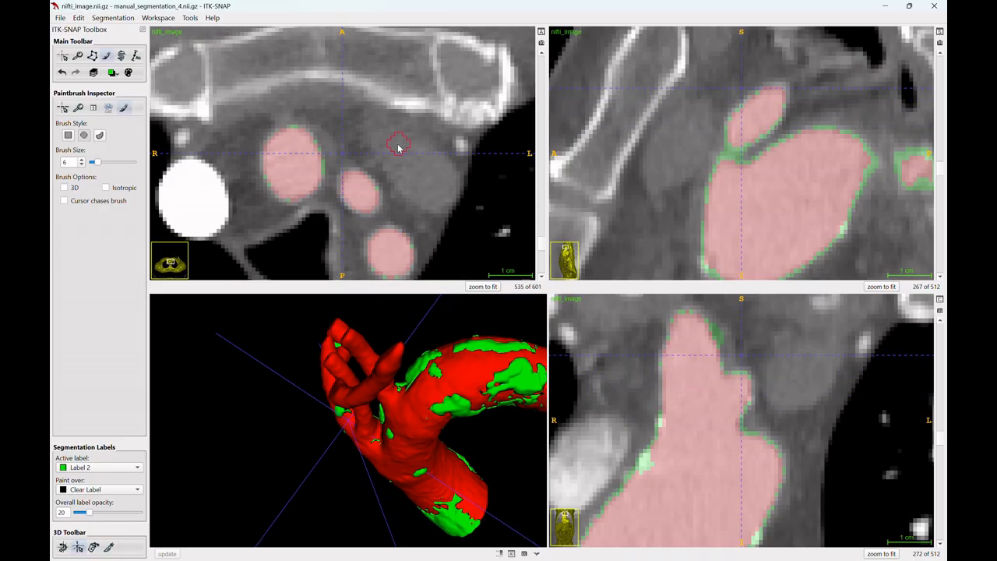
scroll(399, 144, up, 7)
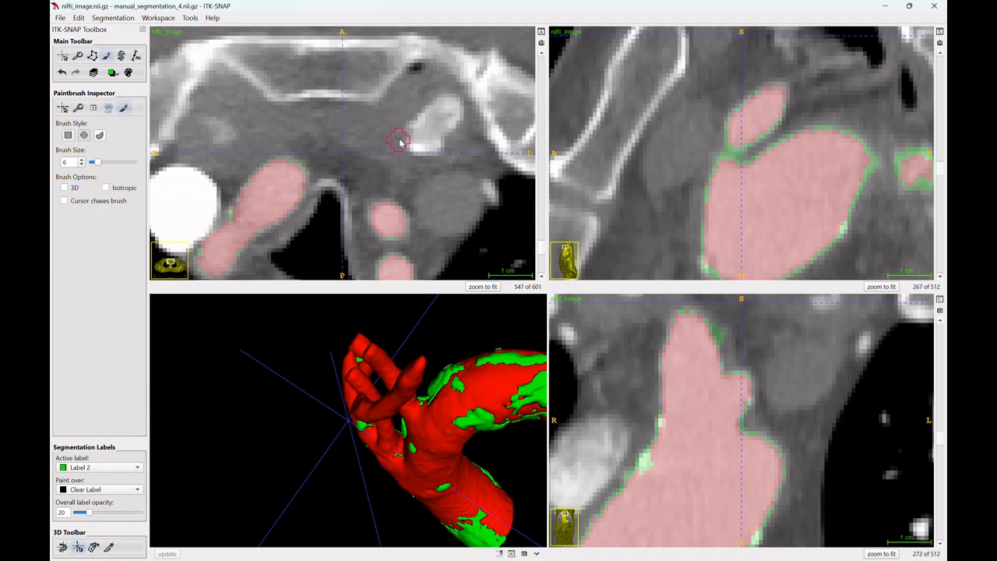
Check the supra-aortic arteries up to axial slice 556 and back down to the arch, toggling the overlay
scroll(399, 142, down, 1)
key(s)
key(s)
scroll(402, 141, down, 1)
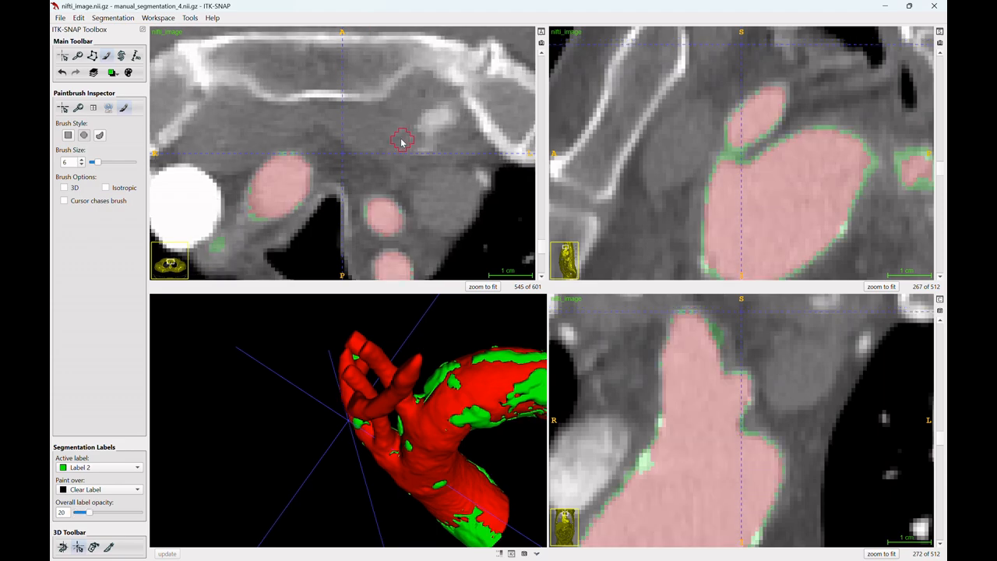
scroll(401, 142, up, 6)
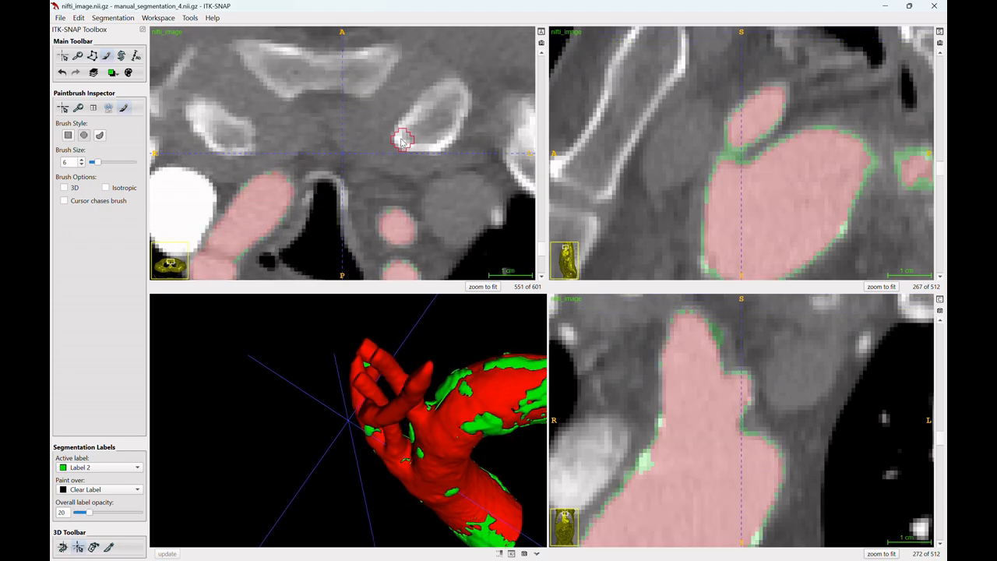
scroll(402, 142, up, 2)
drag(402, 142, 469, 108)
scroll(469, 108, up, 3)
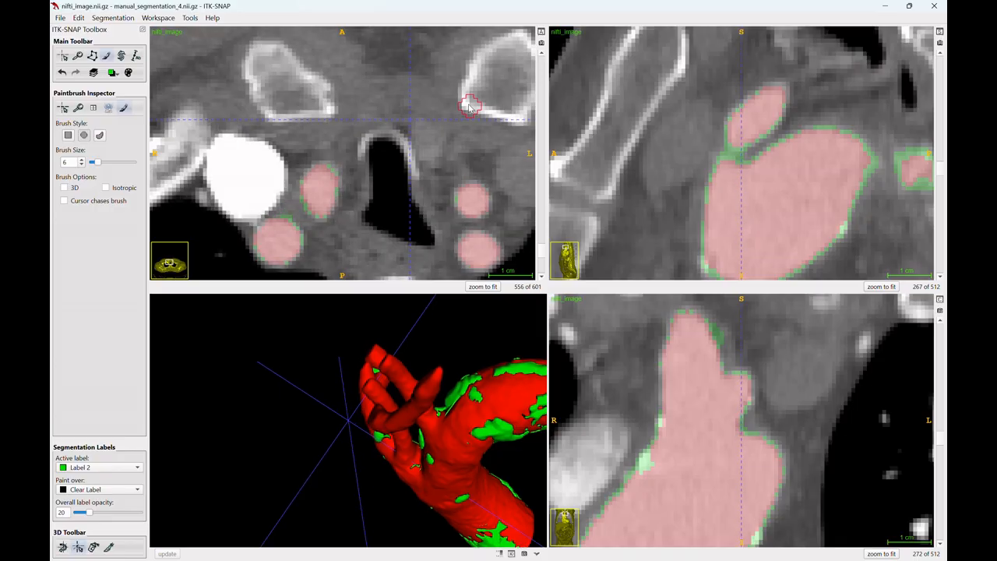
scroll(469, 108, down, 5)
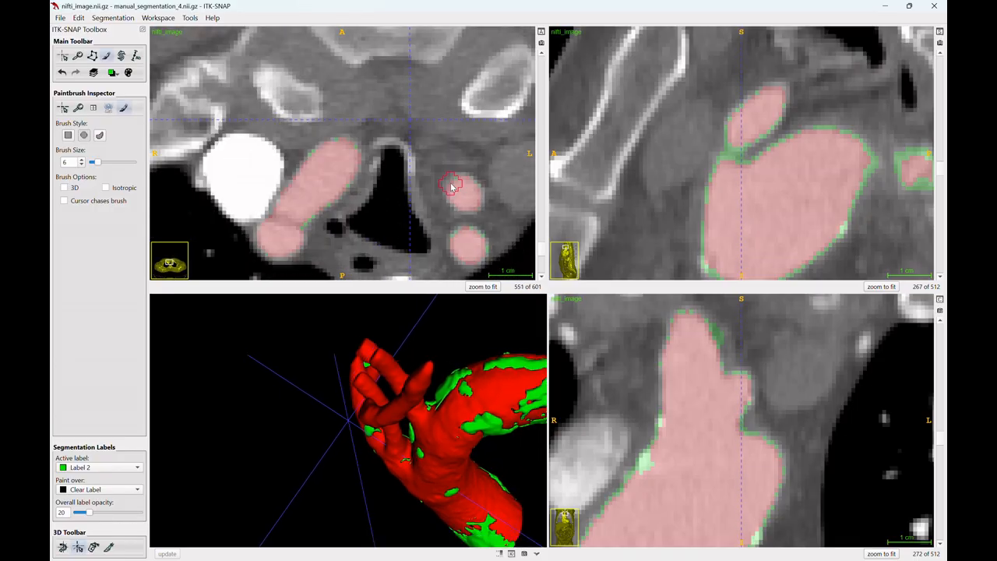
scroll(451, 187, down, 14)
drag(445, 167, 394, 155)
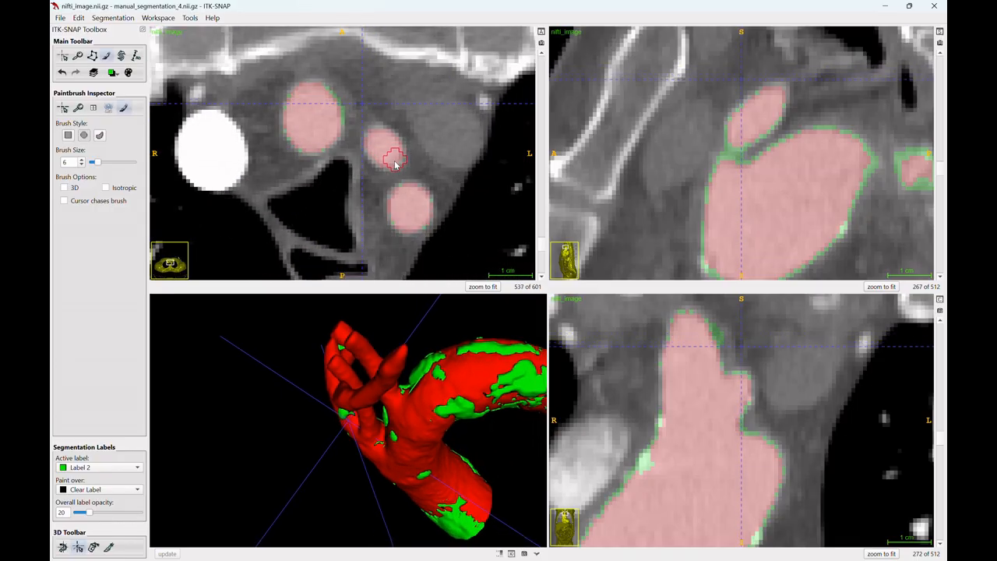
scroll(379, 156, up, 4)
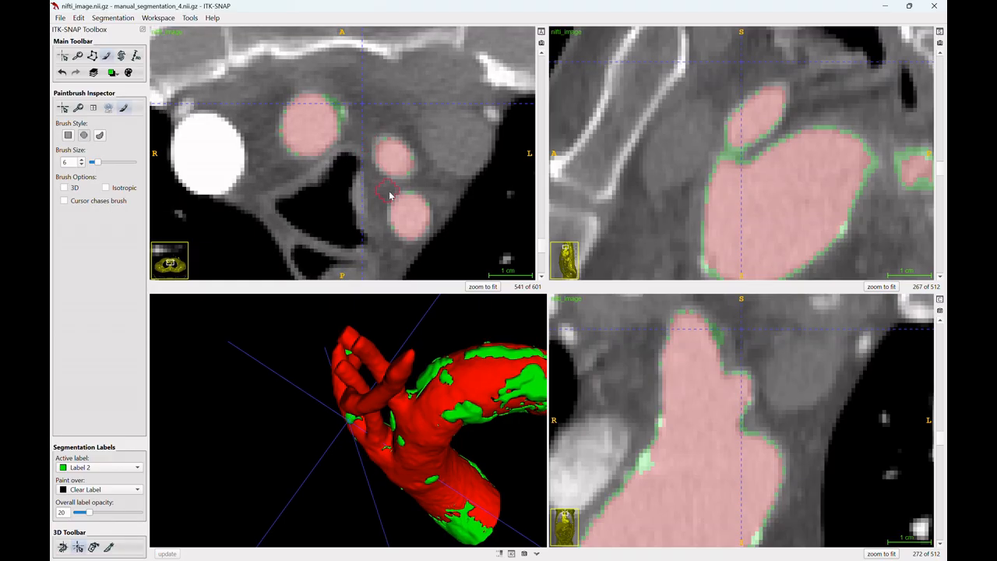
scroll(391, 196, down, 17)
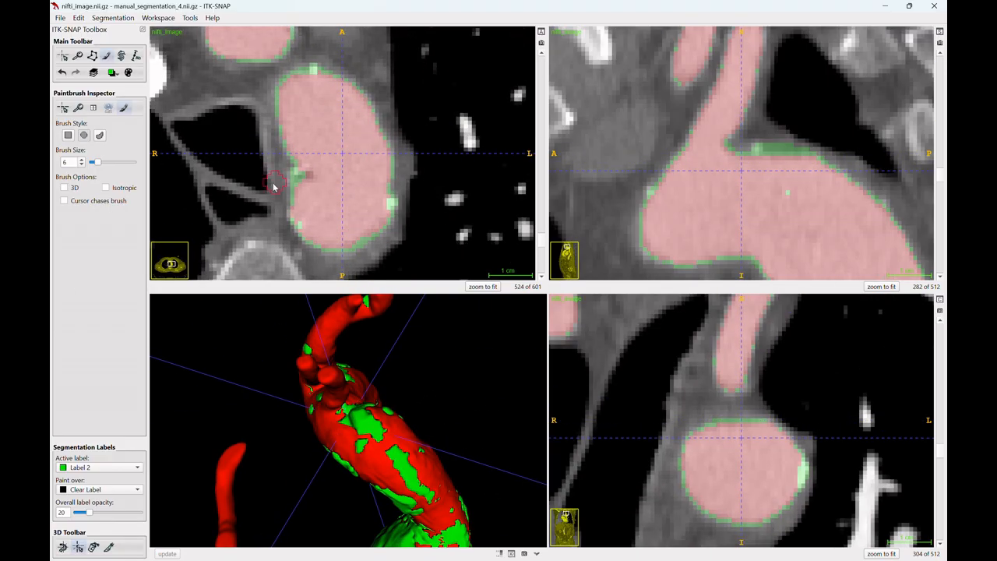
Paint the dark notch in the arch's medial wall as Label 2 in axial slices 524 and 523 with a size 3 brush, painting over all labels
click(307, 175)
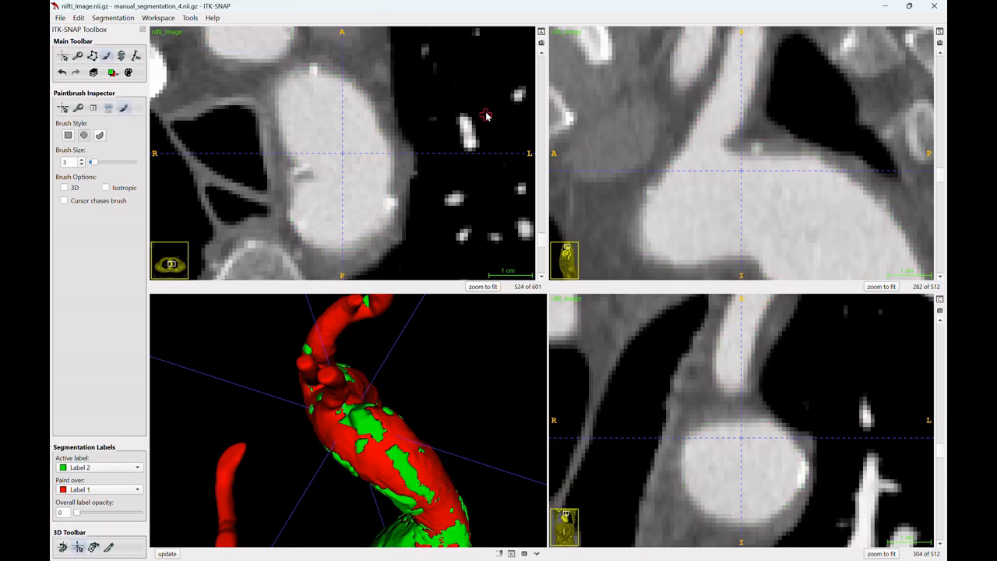
click(92, 457)
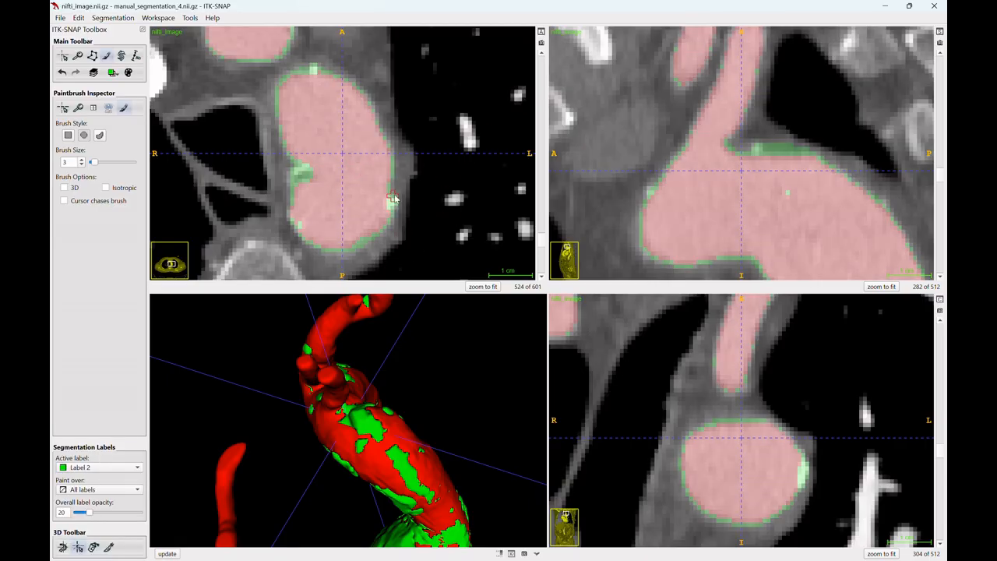
scroll(418, 183, up, 1)
scroll(421, 186, down, 1)
scroll(441, 199, up, 1)
key(s)
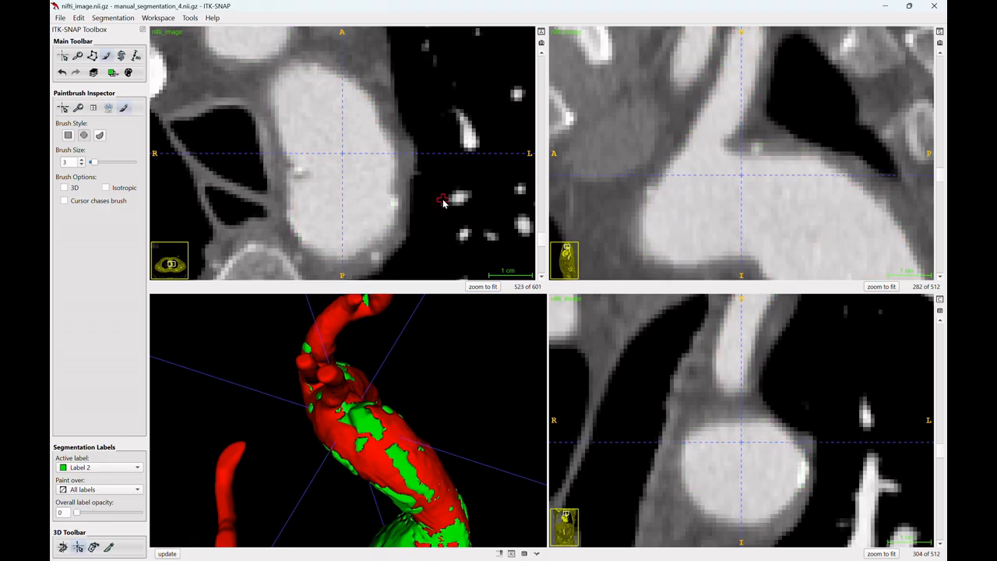
key(s)
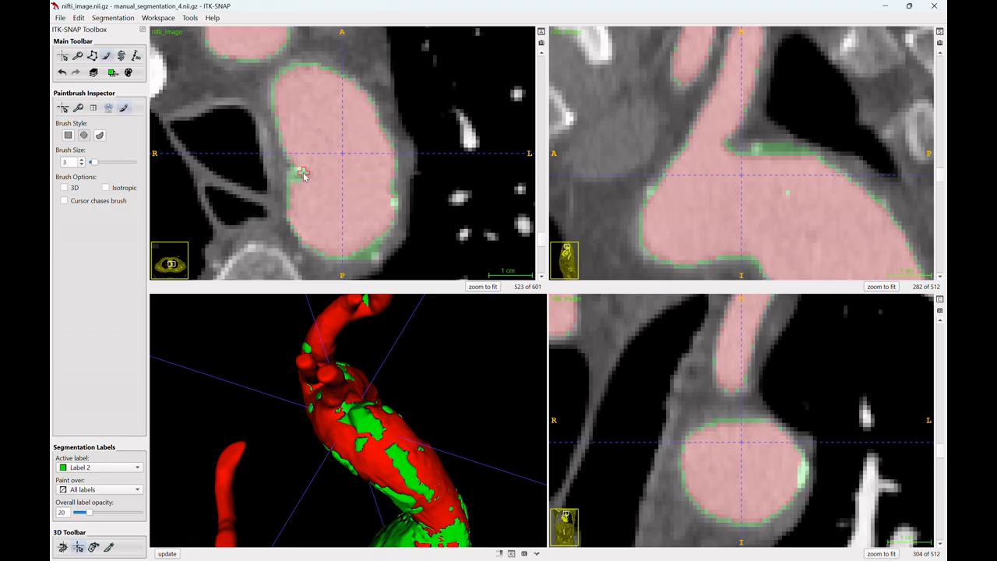
Check the notch and arch border in axial slices 519 to 525 with the overlay shown and hidden
scroll(303, 175, up, 1)
scroll(393, 152, up, 1)
scroll(419, 129, up, 3)
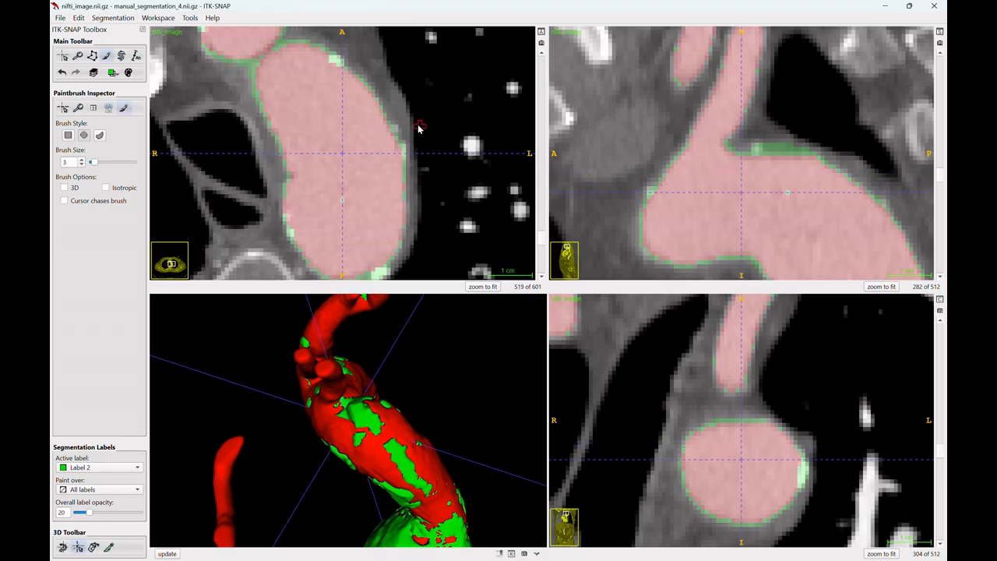
scroll(421, 135, down, 7)
key(s)
key(s)
key(s)
key(s)
Refine the Label 2 area of the medial wall notch in axial slice 525 with a size 1 brush, comparing with the neighbouring slices
key(1)
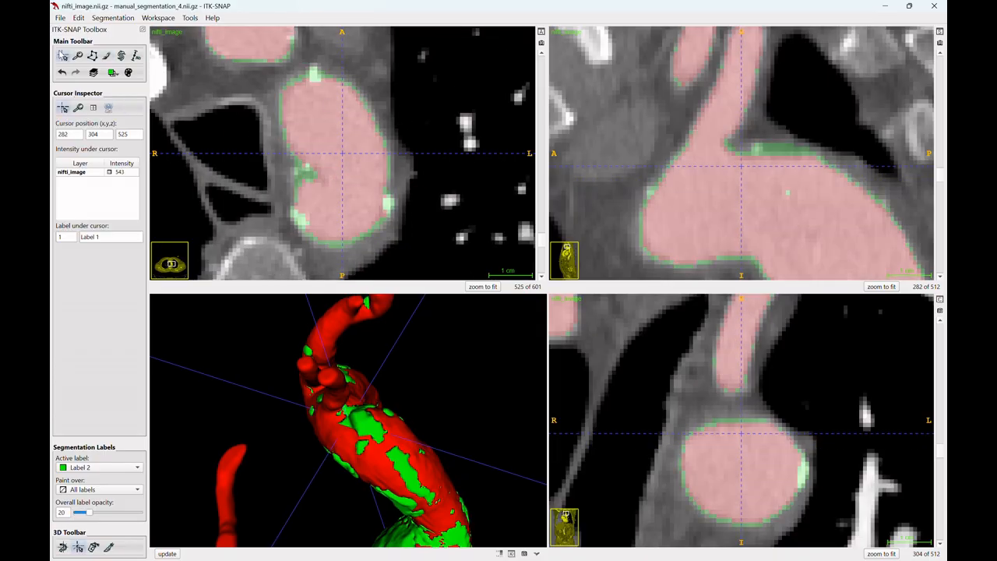
drag(359, 172, 375, 128)
key(s)
key(s)
click(81, 164)
key(s)
key(s)
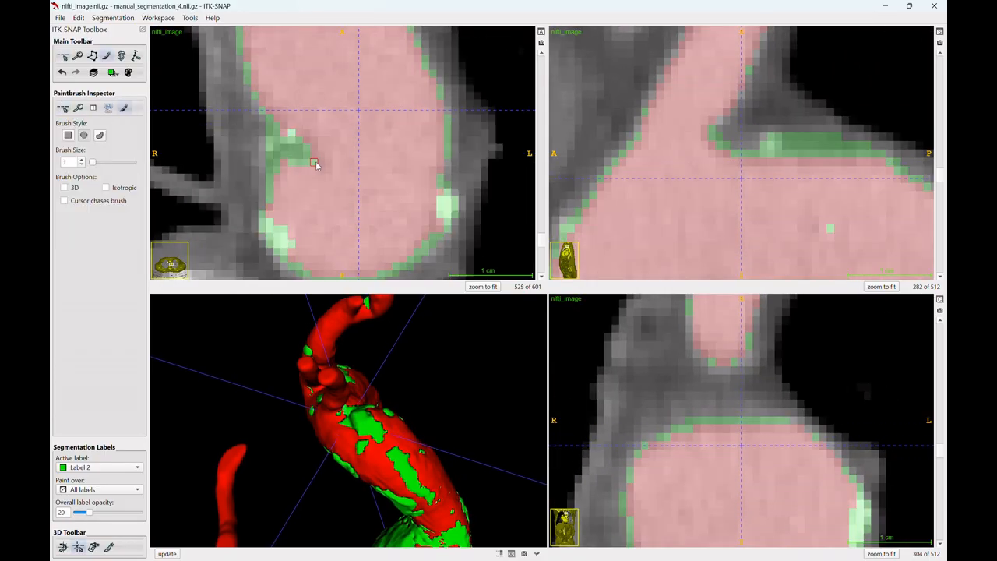
key(s)
key(s)
key(s)
key(s)
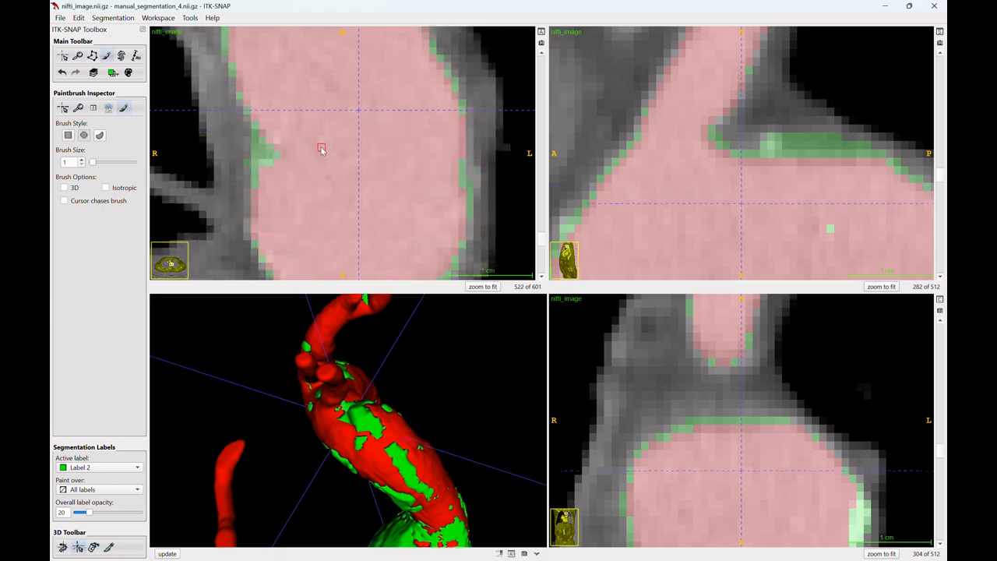
scroll(366, 121, down, 3)
scroll(359, 156, down, 1)
scroll(375, 133, up, 4)
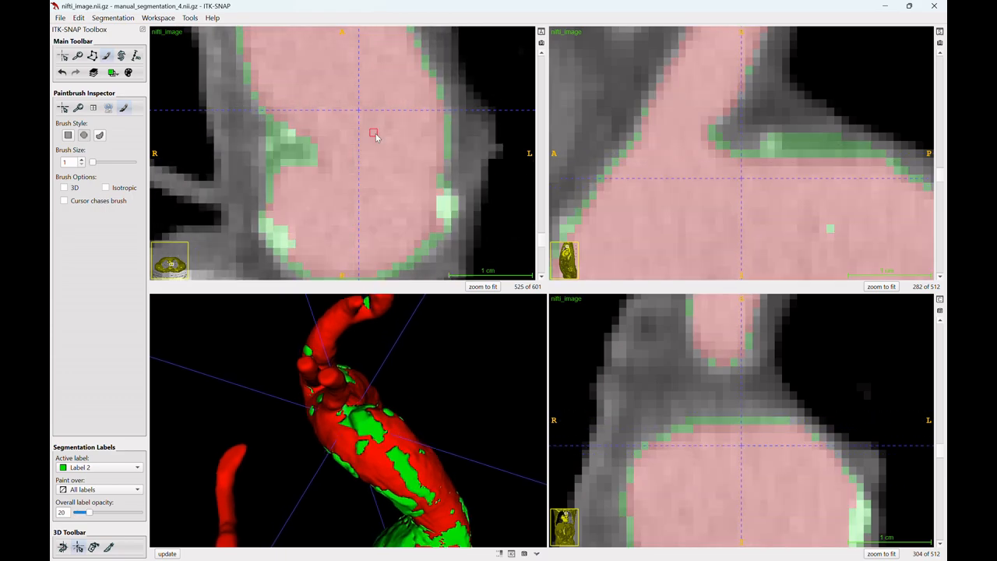
Check the arch's posterior border and left subclavian artery in axial slices 519 to 540
drag(275, 211, 240, 125)
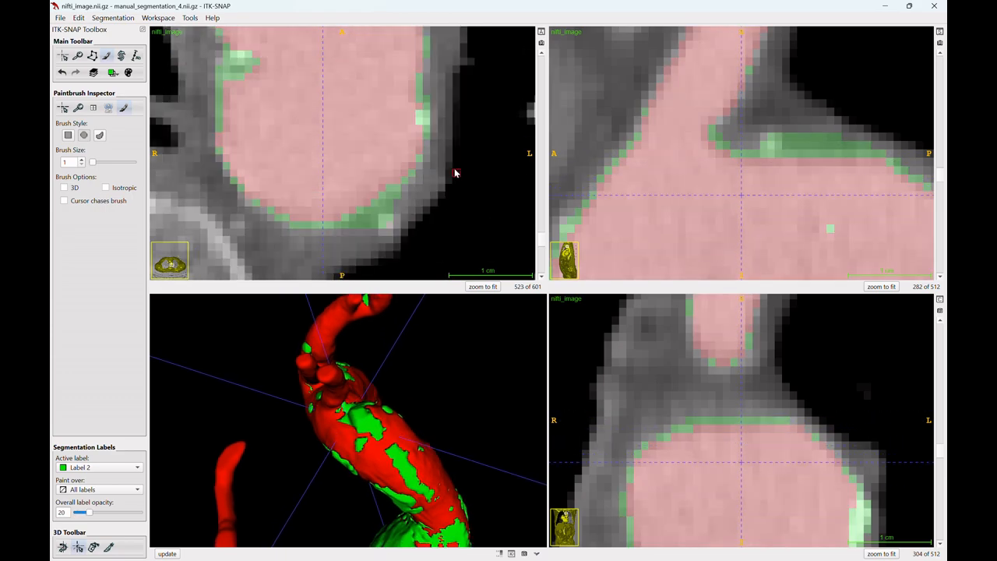
scroll(405, 156, down, 4)
scroll(405, 152, down, 8)
drag(405, 152, 441, 249)
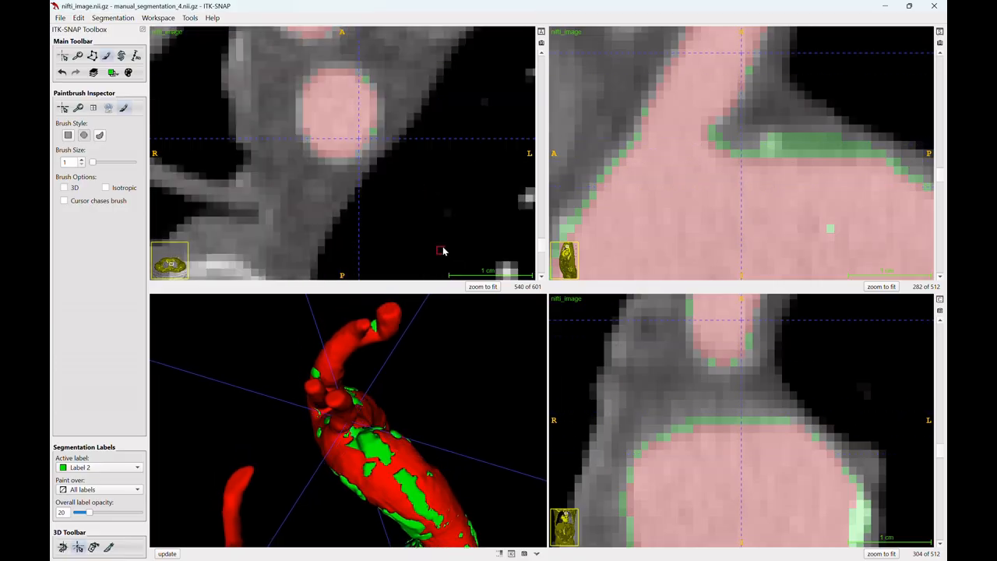
scroll(441, 249, up, 12)
scroll(785, 206, up, 3)
scroll(795, 211, down, 3)
Replace the stray Label 2 speck inside the arch lumen with Label 1 in sagittal slice 282, and switch to the crosshair mode
key(1)
click(829, 229)
key(c)
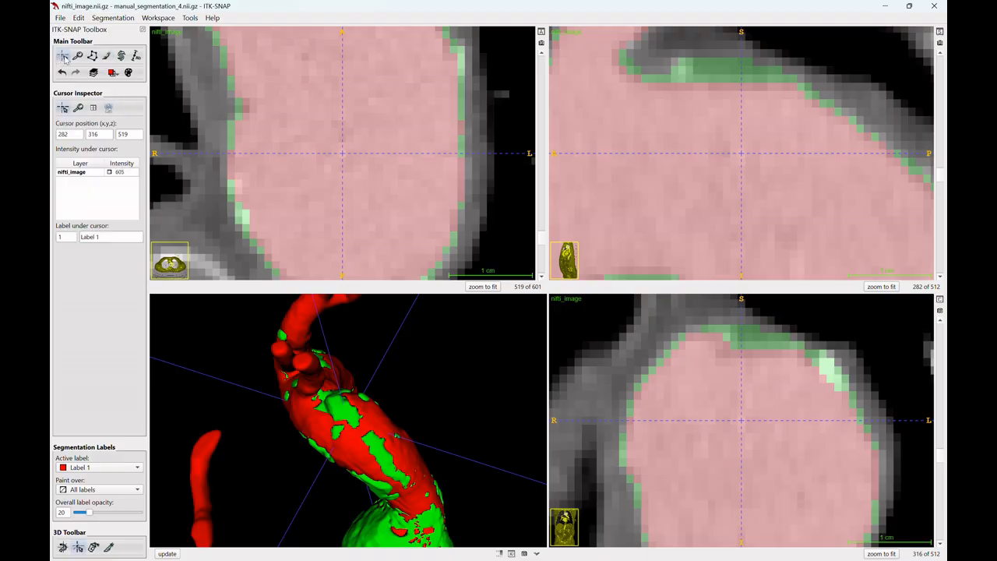
Paint the dark spot on the medial wall of the distal arch as Label 2 in axial slices 506 and 505 with a size 1 brush
scroll(335, 175, up, 20)
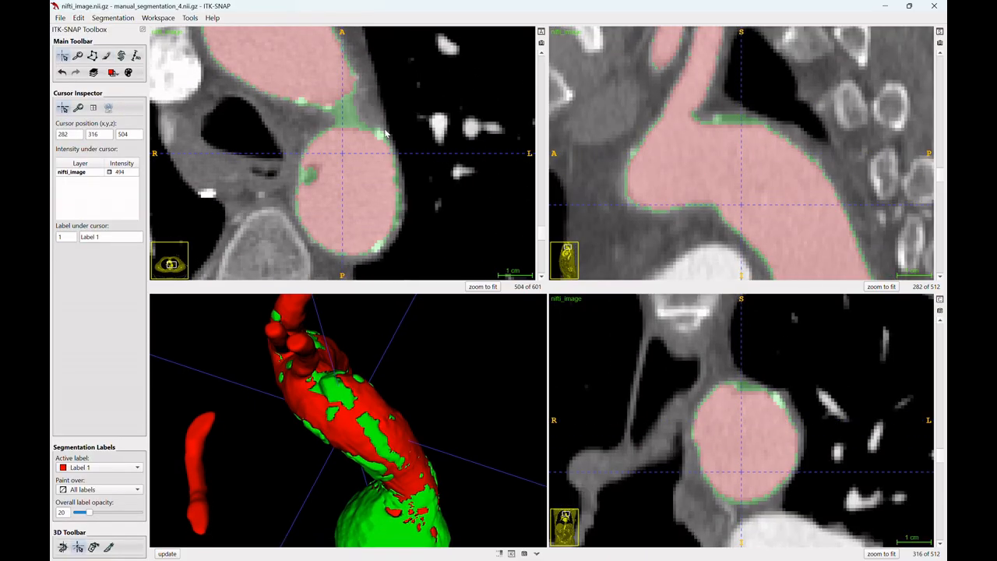
scroll(335, 175, down, 10)
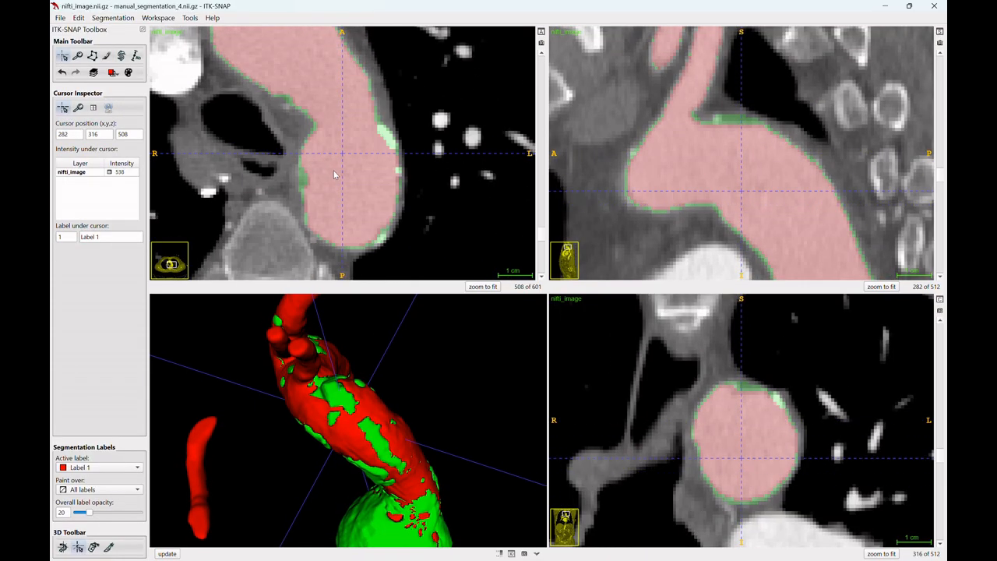
scroll(345, 177, down, 2)
mouse_move(345, 178)
mouse_down()
mouse_move(409, 176)
mouse_move(409, 218)
mouse_up()
click(107, 56)
key(s)
key(s)
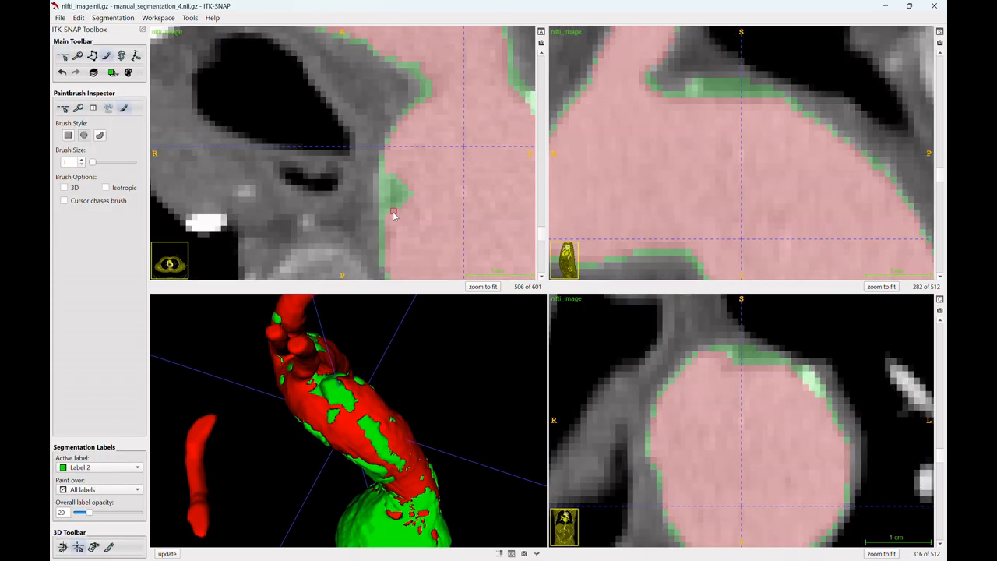
scroll(411, 197, down, 1)
key(s)
key(s)
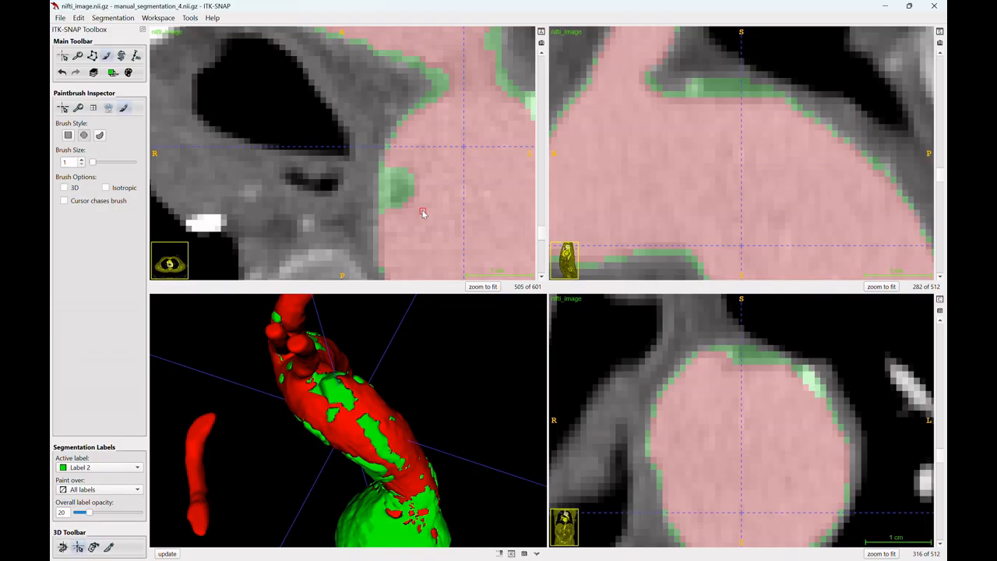
Paint the dark spot on the medial wall of the distal arch as Label 2 in axial slice 504, comparing it with the bare image
scroll(413, 194, down, 1)
key(s)
key(s)
key(s)
key(s)
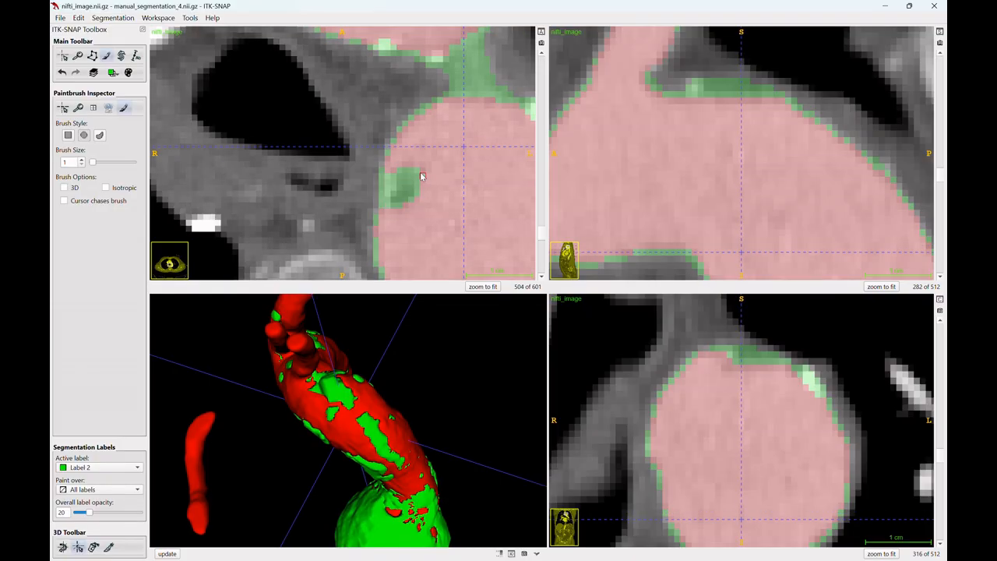
Continue painting the dark medial wall spot as Label 2 in axial slices 503 and 502 with a size 1 brush
scroll(405, 177, down, 1)
key(s)
key(s)
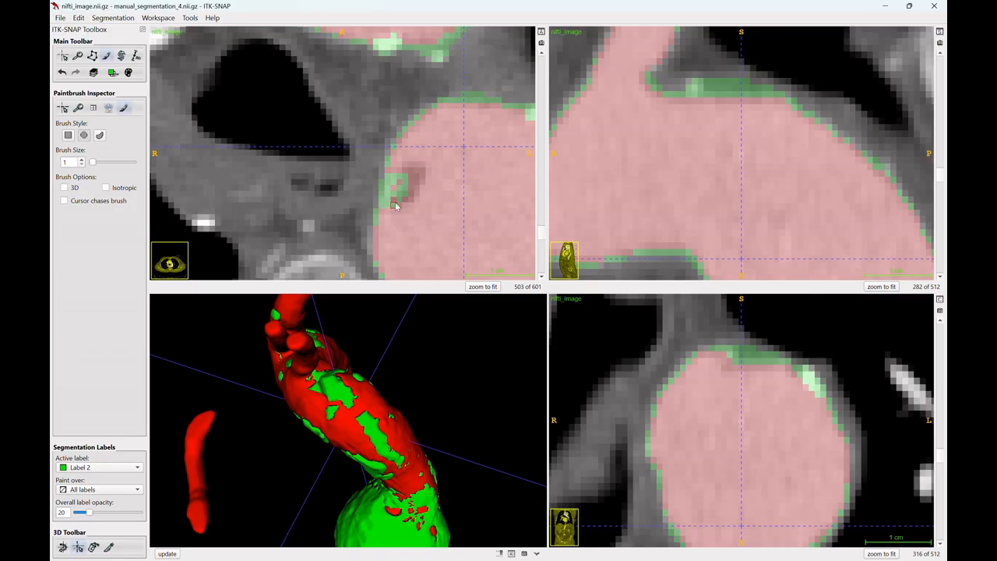
key(s)
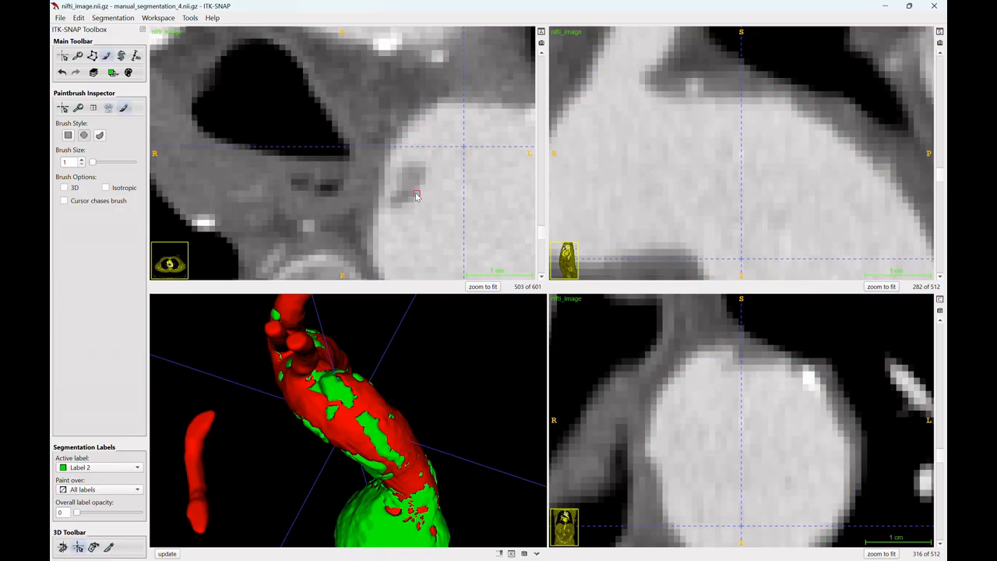
key(s)
scroll(398, 230, down, 1)
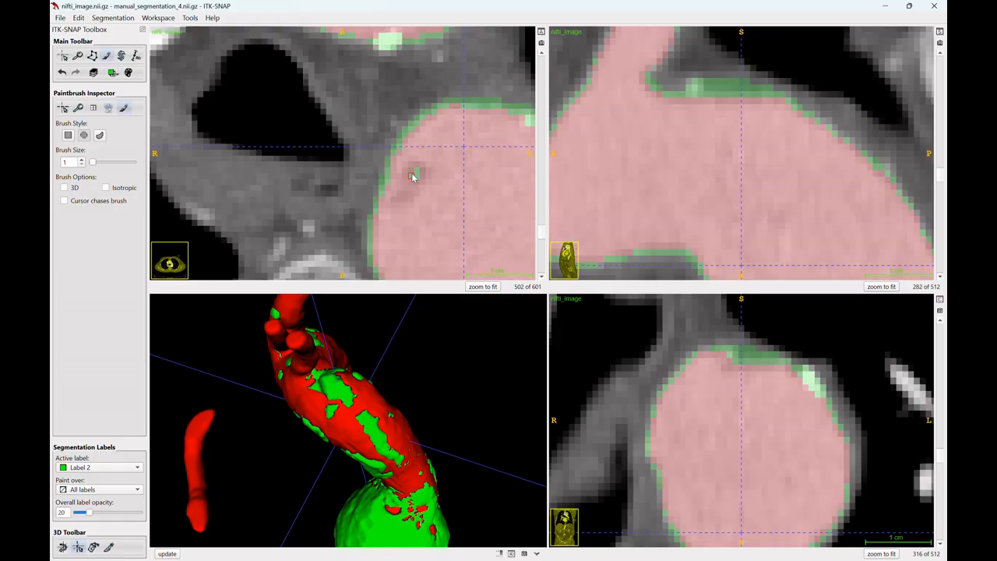
key(s)
key(s)
Examine the painted medial wall spot in axial slices 502 to 508 and around sagittal slice 269, with and without the label overlay
scroll(435, 160, up, 6)
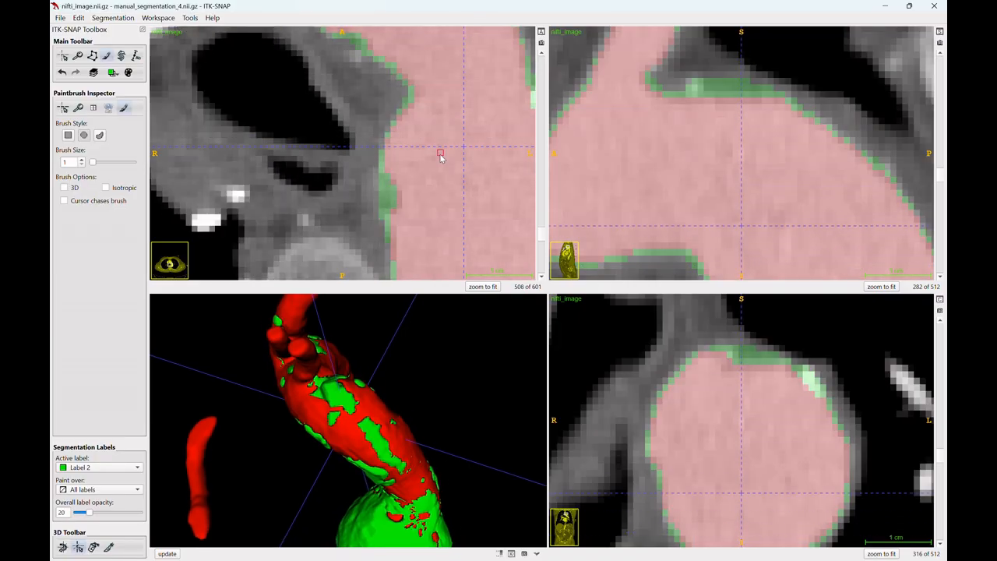
scroll(446, 165, down, 6)
key(1)
click(417, 175)
key(c)
scroll(753, 129, down, 5)
key(s)
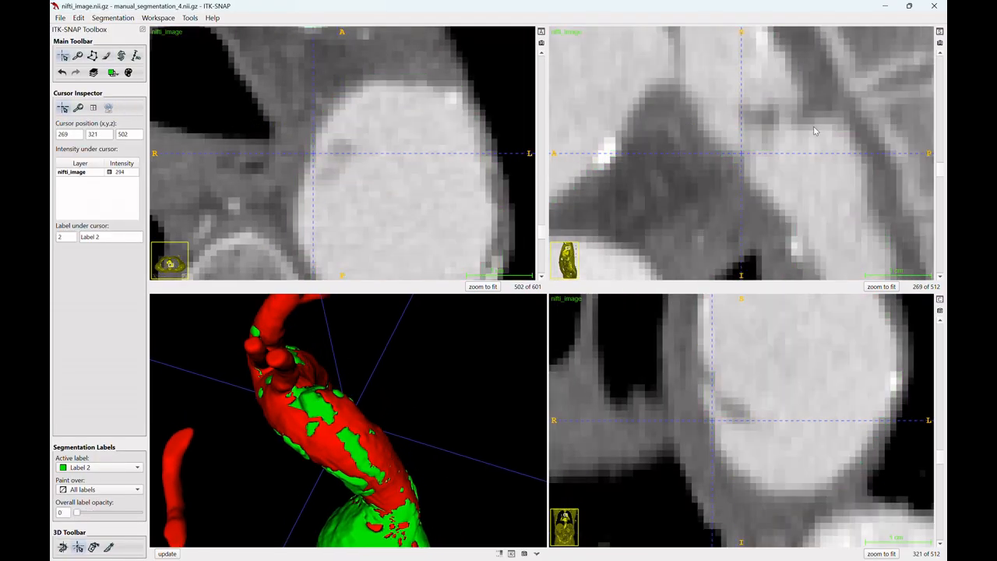
key(s)
key(s)
scroll(785, 152, down, 2)
key(s)
key(s)
scroll(832, 85, up, 2)
key(s)
drag(832, 85, 800, 117)
scroll(790, 113, down, 1)
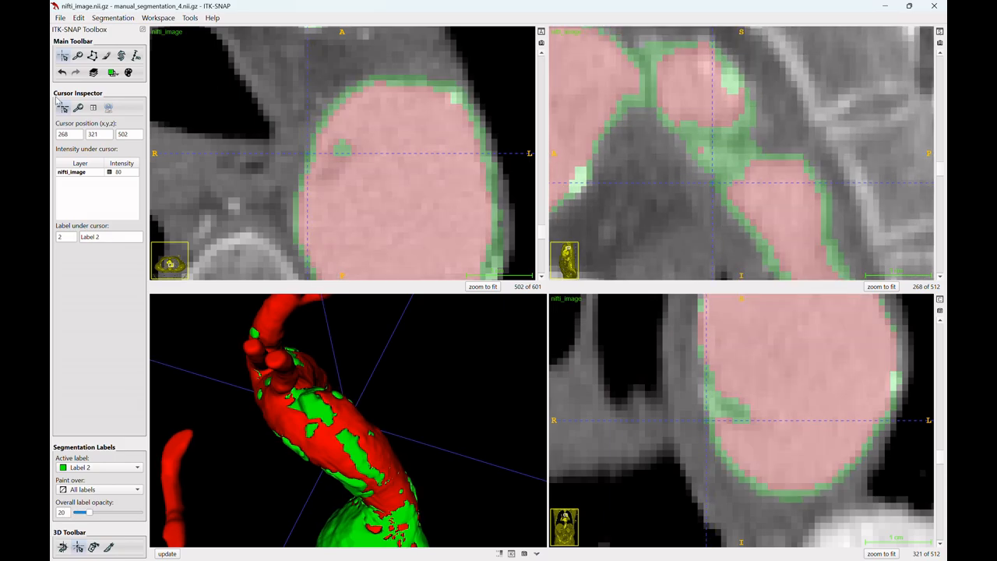
Check the descending aorta's borders and wall calcifications in axial slices 451 to 495, with and without the label overlay
scroll(793, 47, up, 11)
scroll(389, 160, down, 16)
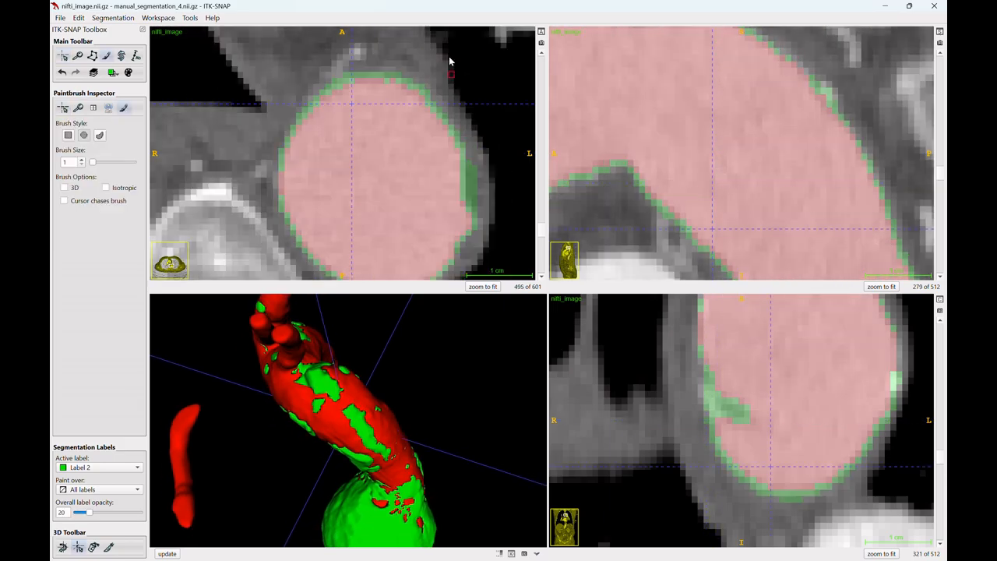
scroll(388, 81, down, 2)
key(1)
drag(388, 81, 372, 113)
scroll(424, 128, down, 20)
key(s)
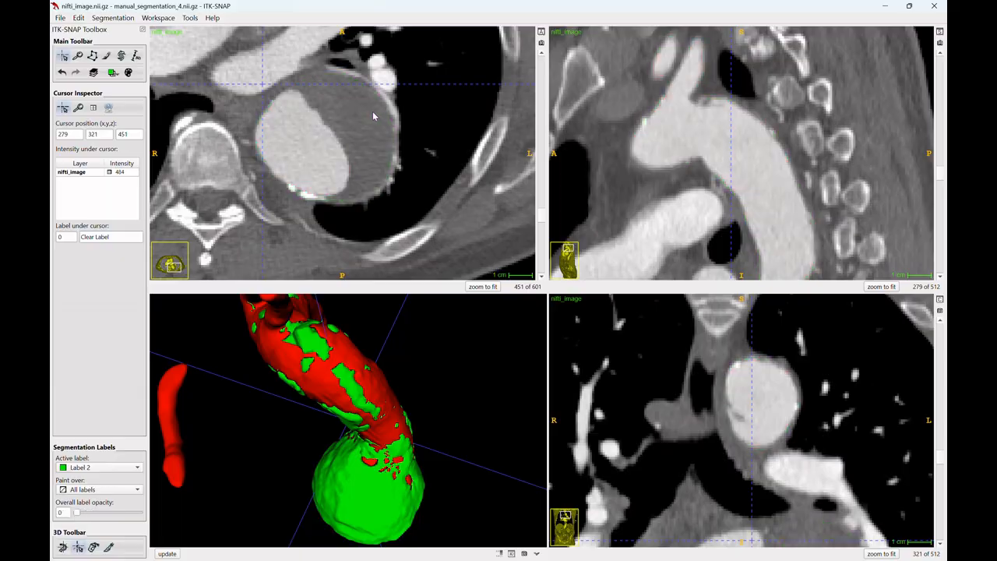
key(s)
scroll(374, 119, down, 4)
scroll(373, 109, up, 20)
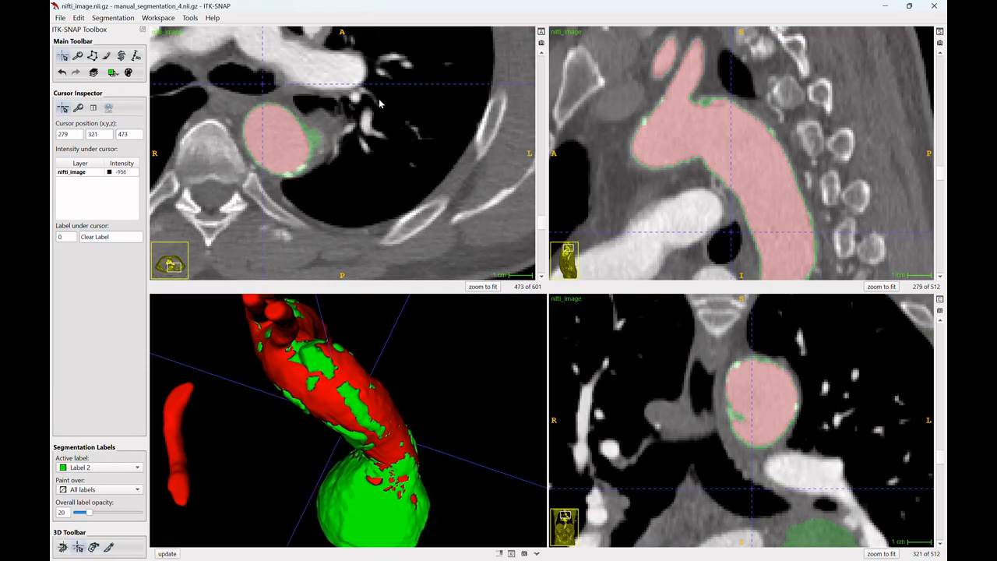
drag(379, 104, 427, 107)
drag(427, 108, 445, 174)
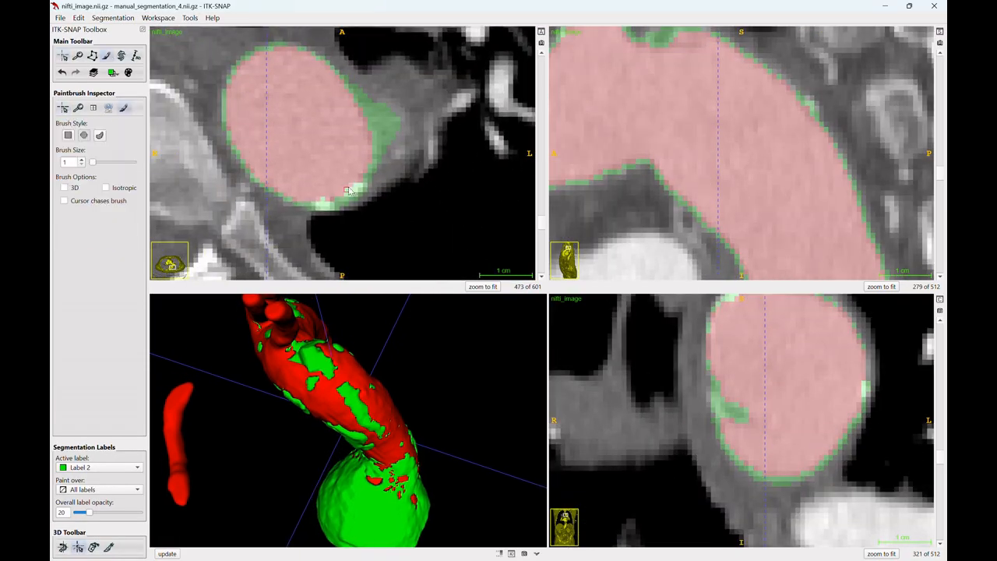
scroll(380, 67, up, 20)
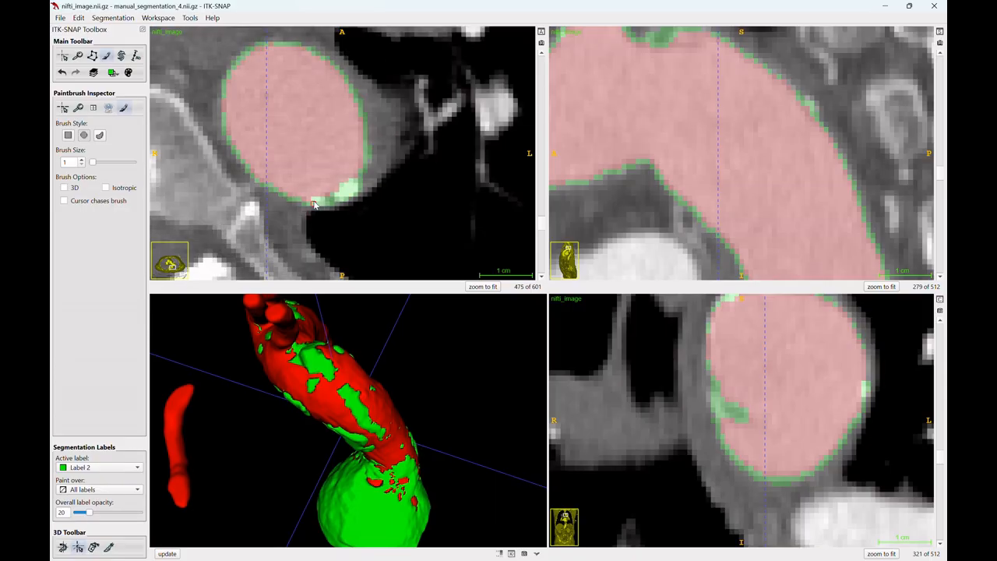
Check and touch up the arch's left lateral border in axial slices 513 to 526 with a size 1 brush
scroll(382, 158, up, 16)
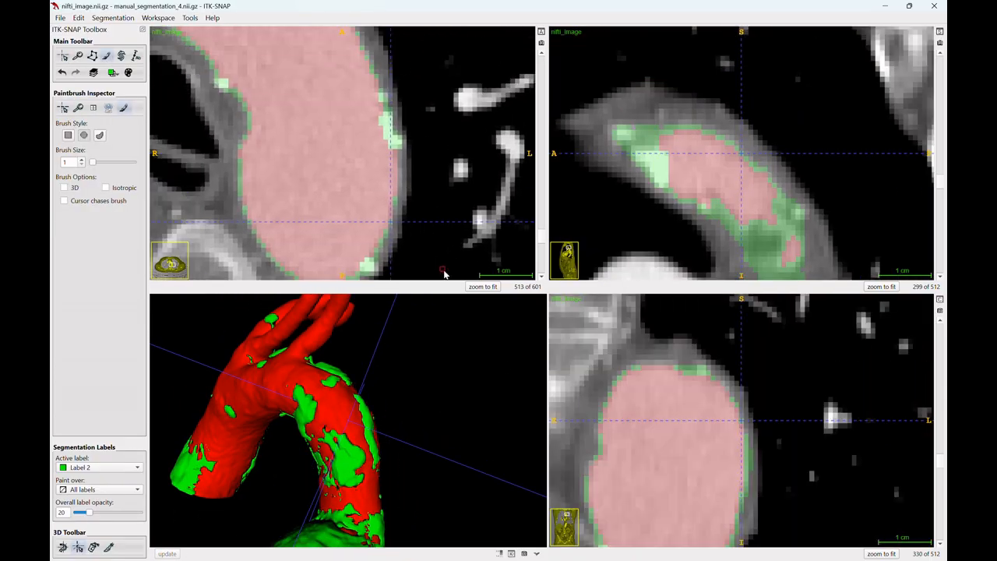
scroll(442, 168, up, 1)
scroll(810, 388, up, 5)
scroll(780, 378, down, 20)
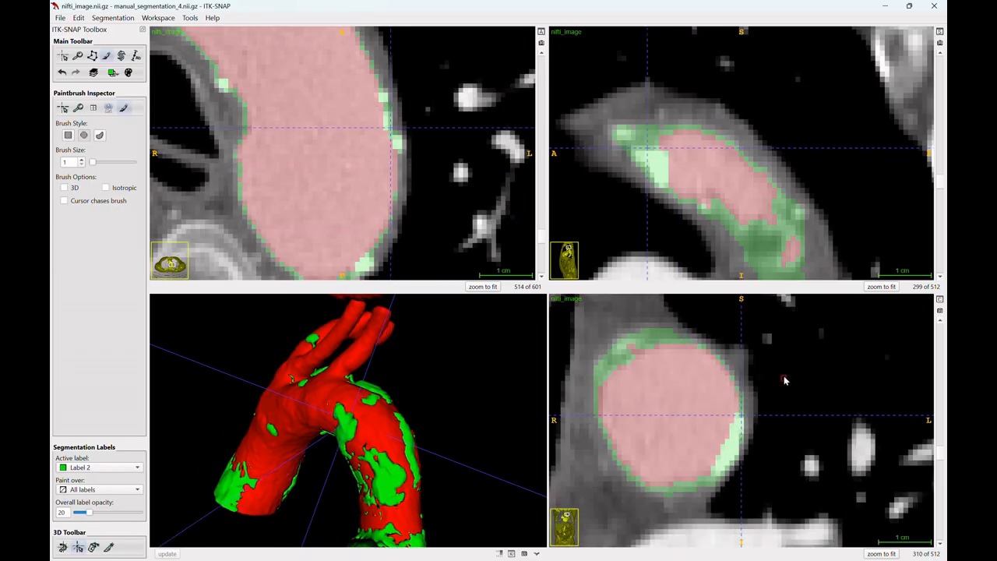
scroll(785, 379, up, 4)
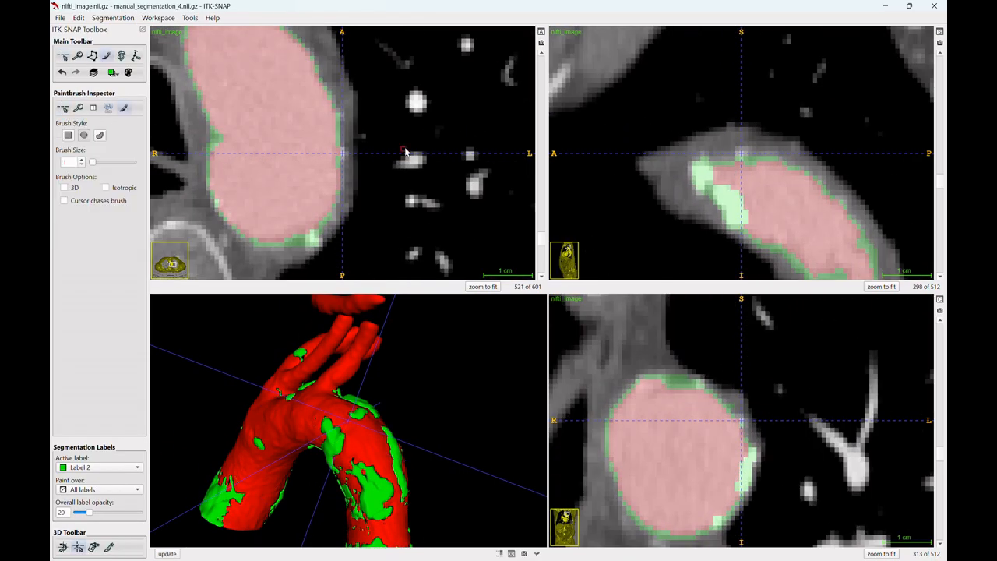
scroll(405, 151, up, 5)
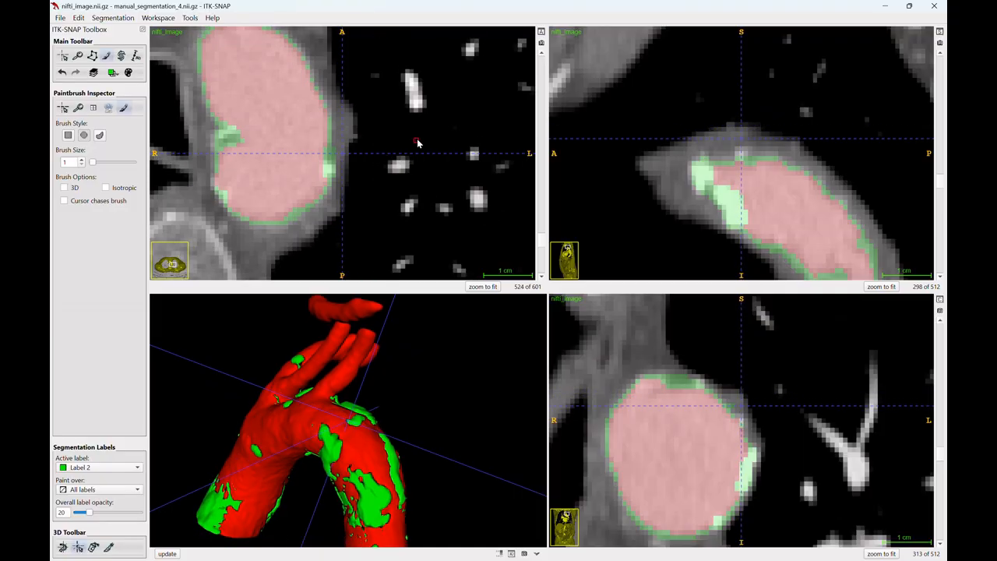
scroll(817, 210, down, 4)
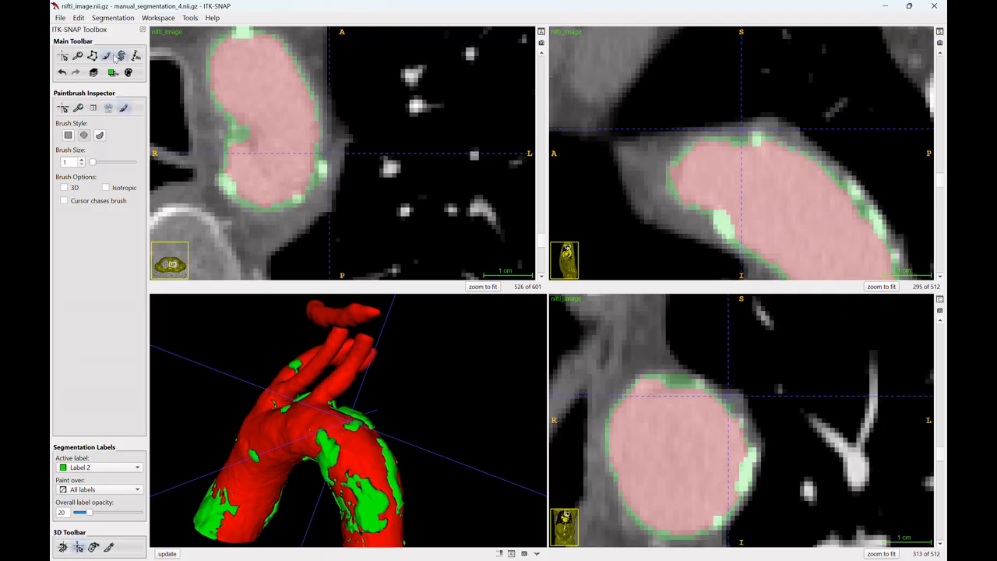
Paint the arch's superior border as Label 2 in sagittal slice 298, comparing it with sagittal slices 292 to 301
scroll(764, 141, up, 3)
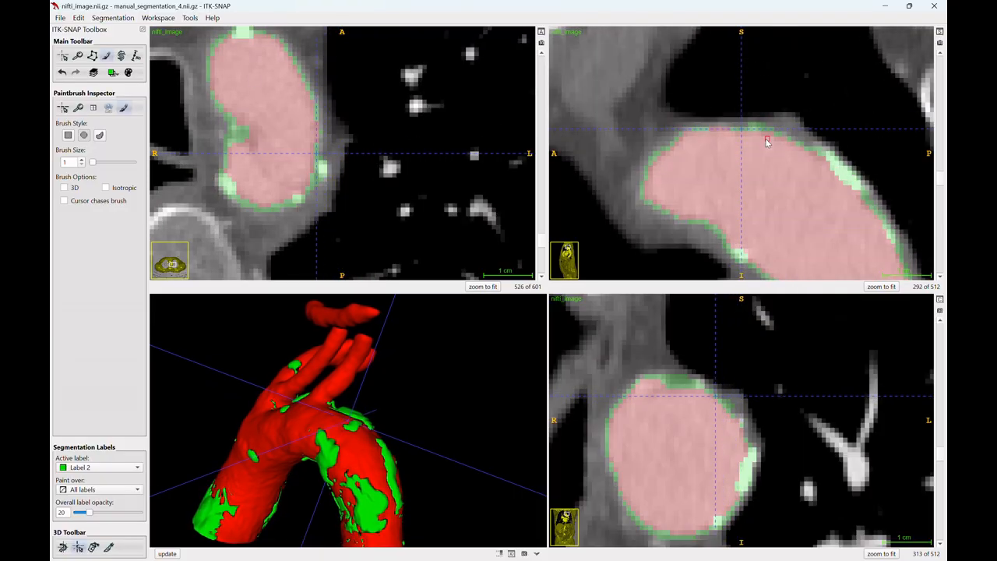
key(s)
key(s)
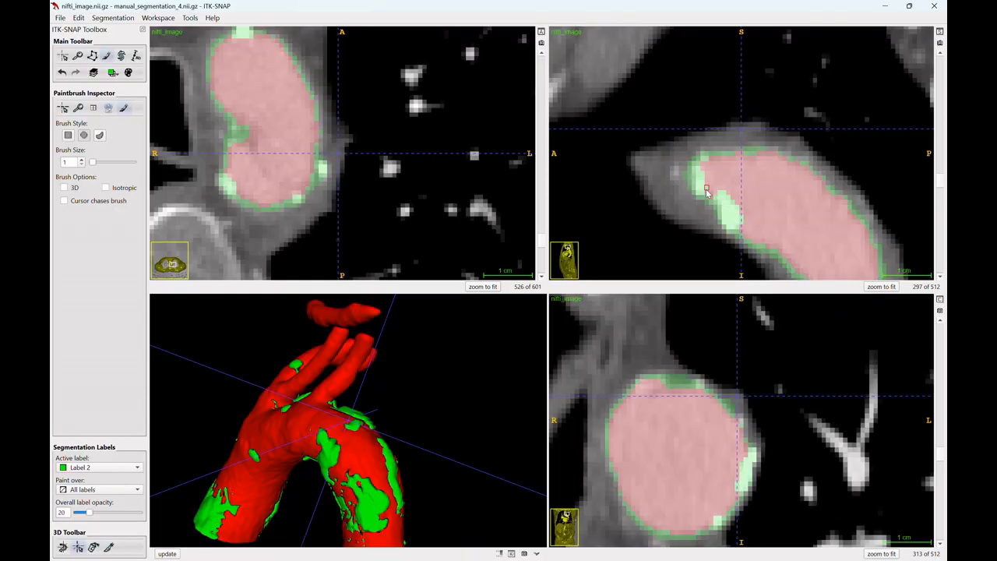
scroll(819, 138, up, 1)
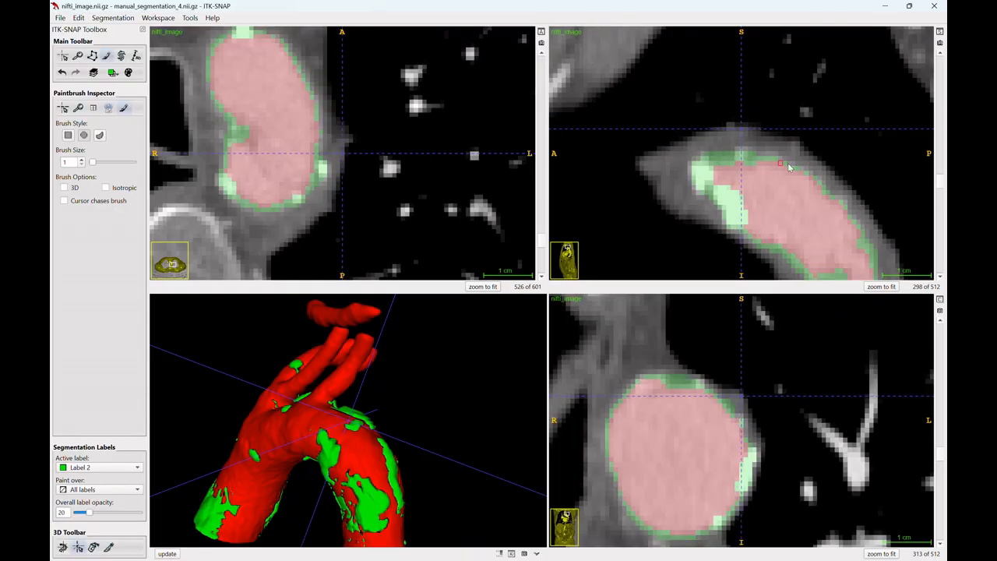
scroll(788, 167, up, 1)
scroll(755, 166, up, 2)
key(s)
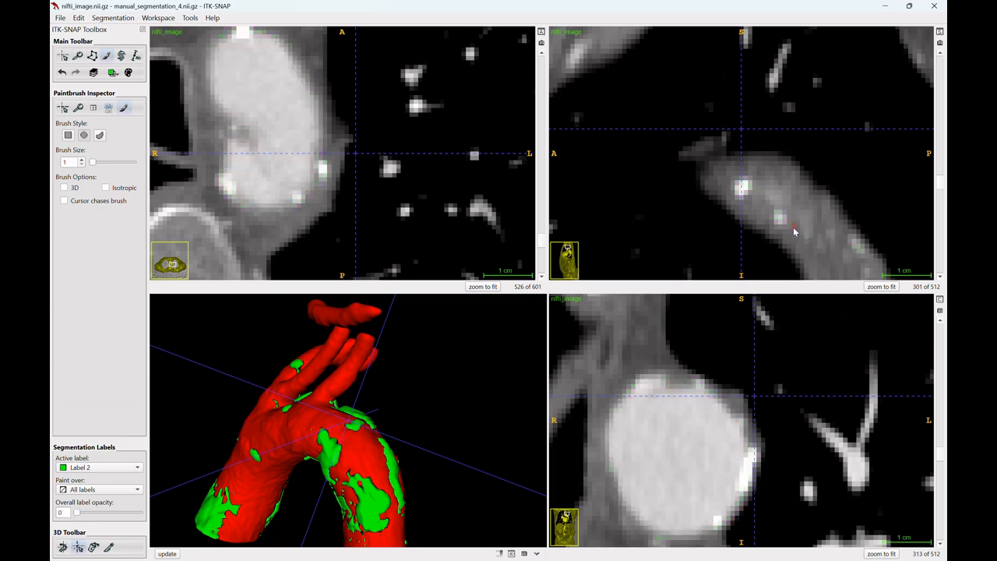
key(s)
Centre the views on the left lateral wall calcification in sagittal slices 301 and 299, and update the 3D mesh
click(63, 57)
click(745, 190)
key(c)
scroll(442, 165, down, 3)
scroll(442, 165, up, 6)
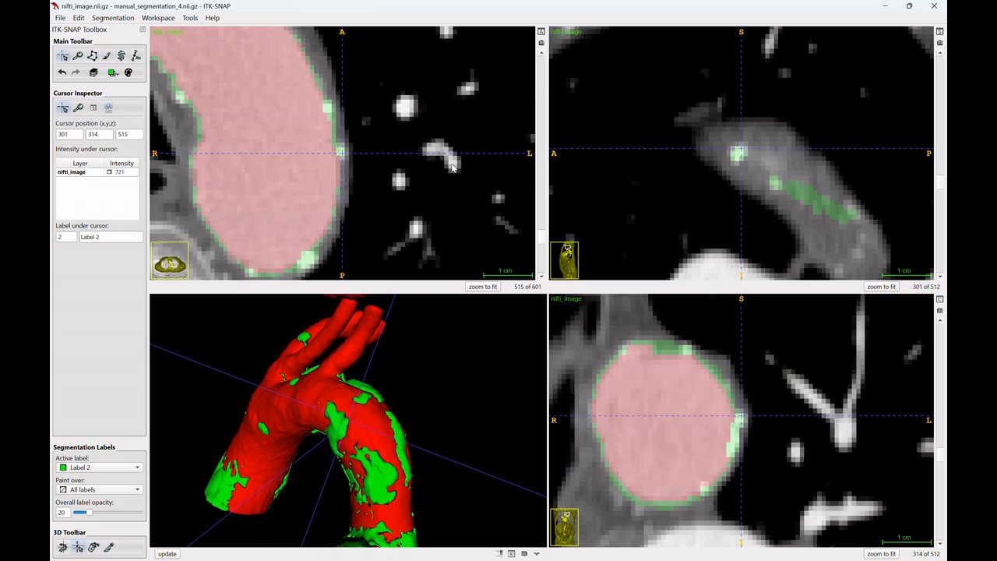
scroll(348, 151, down, 4)
click(335, 145)
key(c)
drag(374, 390, 373, 444)
click(167, 554)
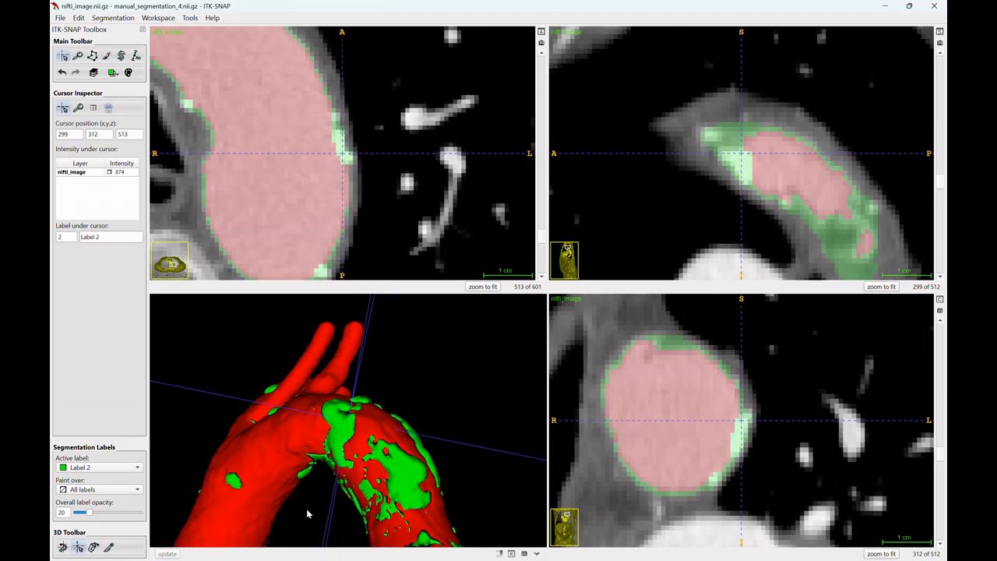
Locate the dent in the Label 2 patch on the arch's lateral wall in 3D and examine it around axial slice 517
drag(306, 509, 398, 364)
scroll(398, 363, up, 2)
key(c)
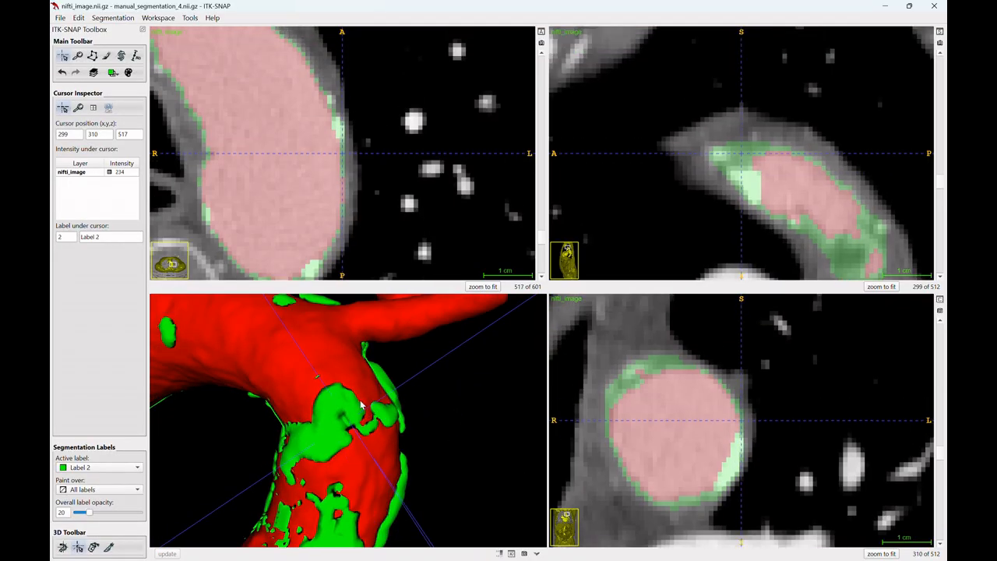
scroll(670, 412, up, 6)
scroll(693, 406, down, 9)
drag(802, 389, 814, 498)
click(710, 413)
key(c)
drag(222, 120, 214, 39)
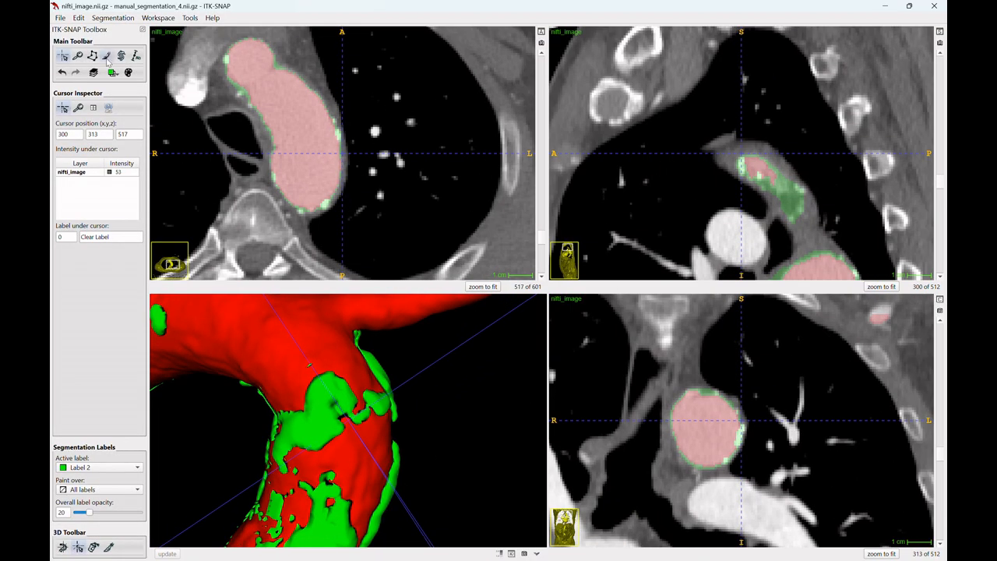
Paint the missing wall voxels around the dent as Label 2 near axial slice 517, and update the 3D mesh
drag(704, 387, 795, 363)
scroll(796, 363, down, 1)
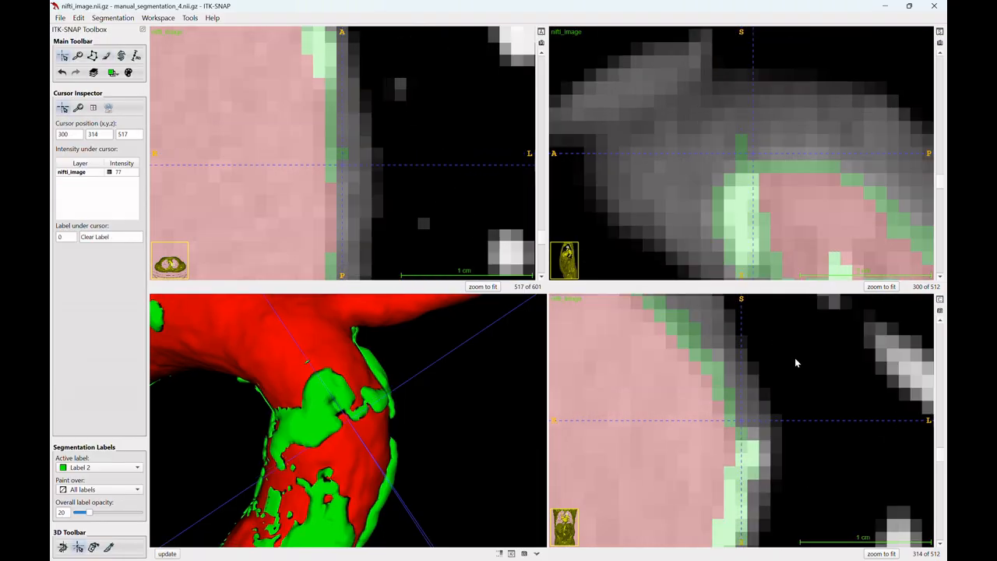
scroll(775, 359, down, 1)
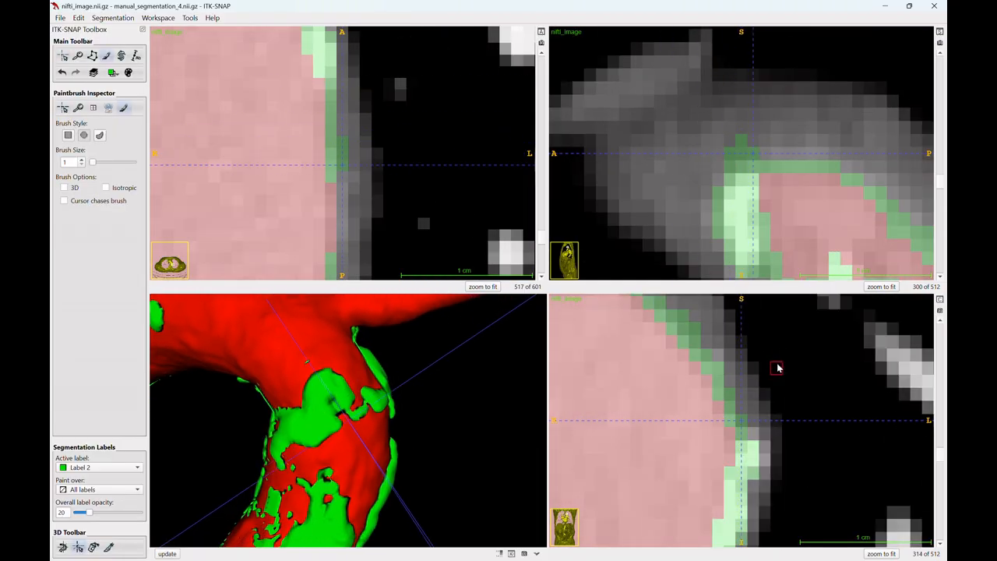
click(167, 554)
click(333, 410)
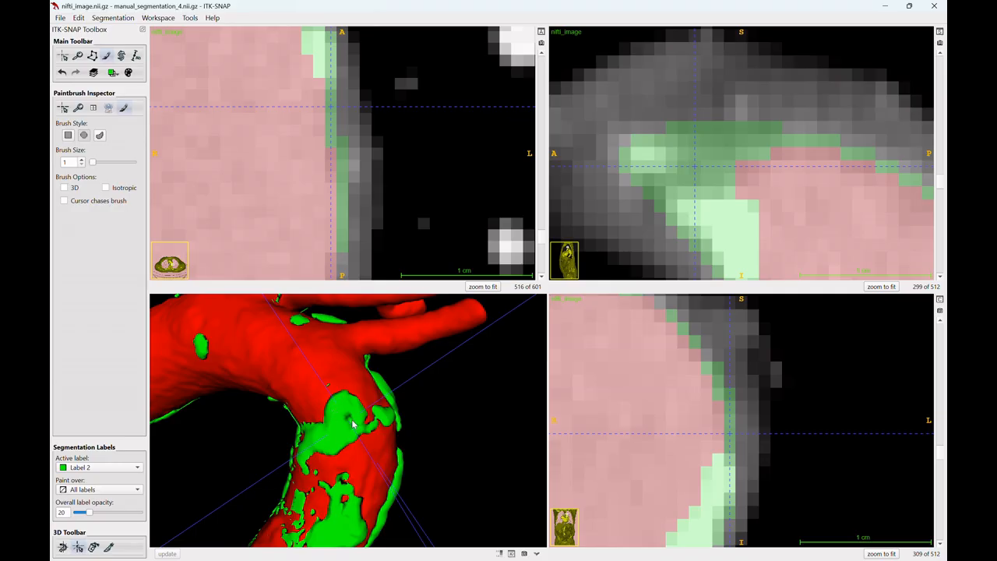
Inspect the corrected patch in 3D and touch up the arch's anterior border in axial slice 517 with a size 1 brush
key(c)
scroll(393, 437, down, 2)
drag(393, 437, 326, 401)
click(327, 428)
click(325, 401)
scroll(412, 157, up, 6)
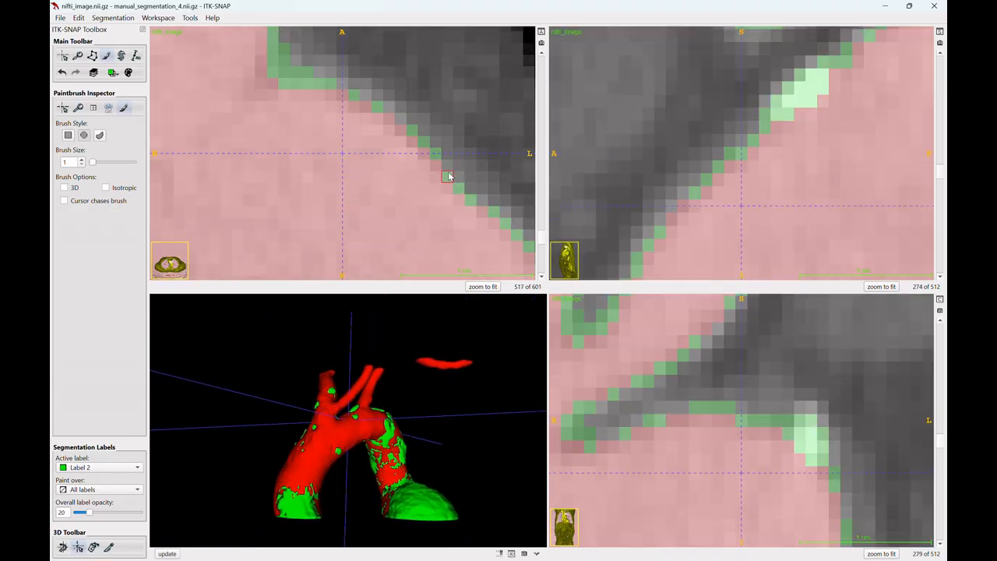
Check the aorta's anterior left border and its calcification in axial slices 484 to 497
scroll(391, 145, down, 20)
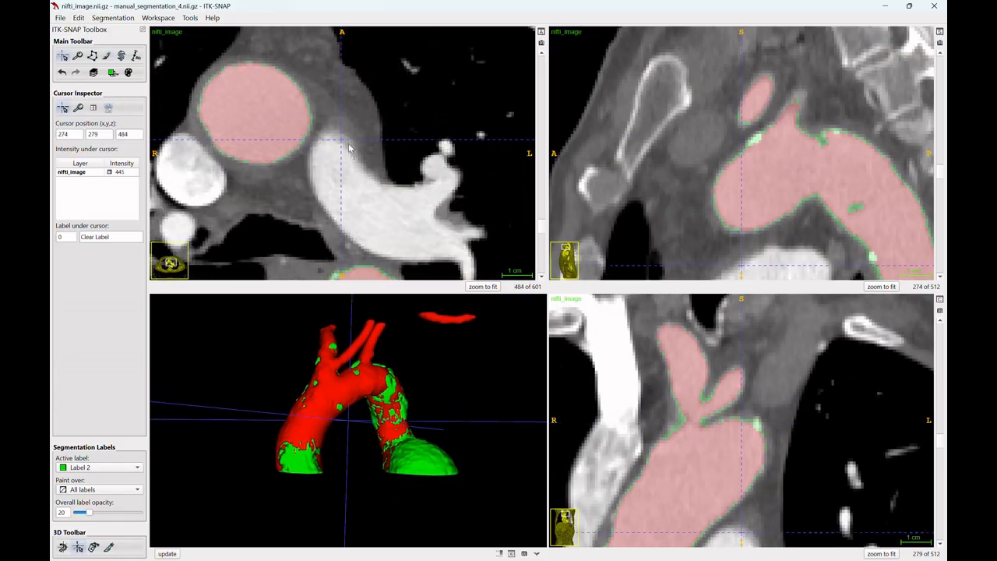
scroll(441, 113, up, 20)
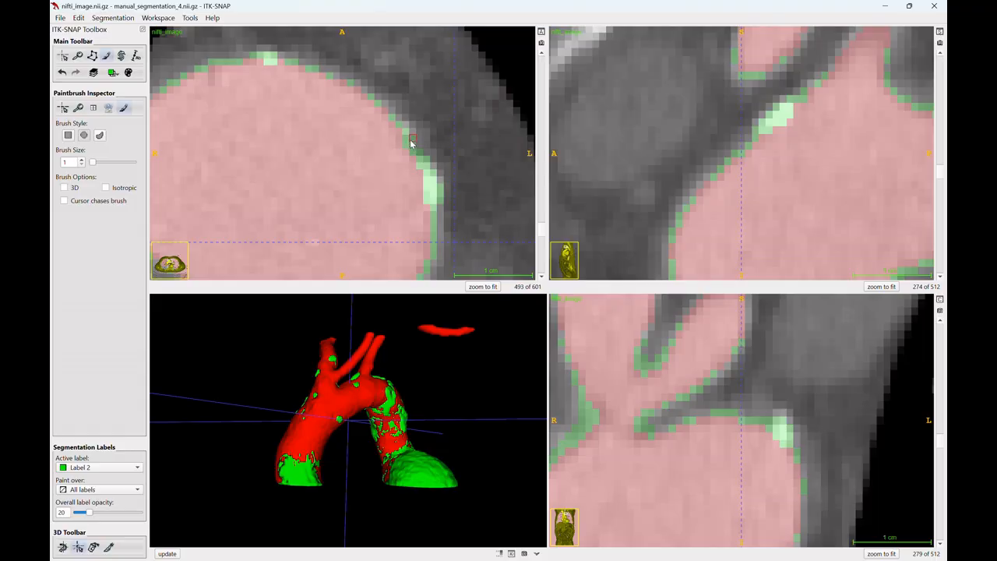
scroll(470, 147, up, 3)
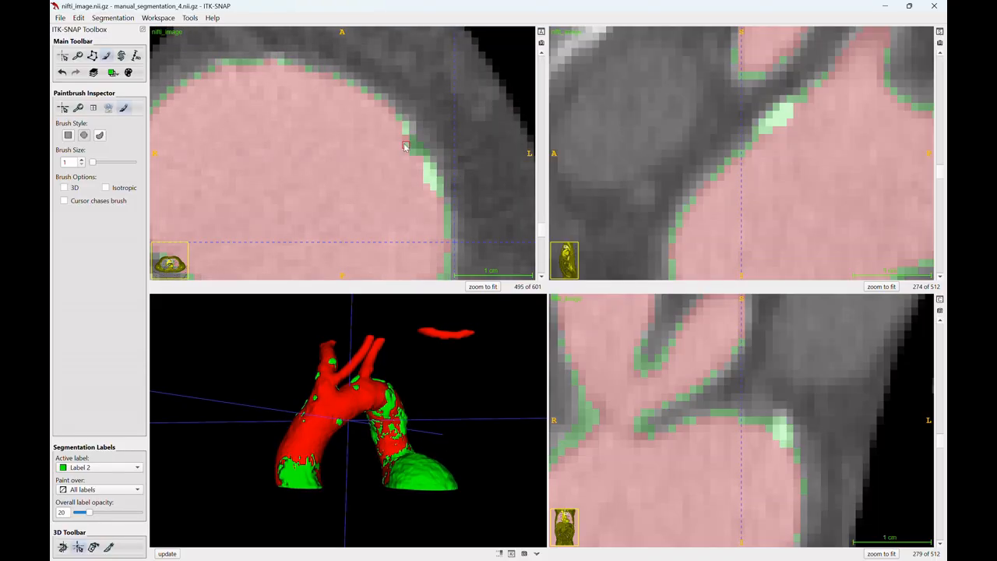
scroll(463, 144, up, 2)
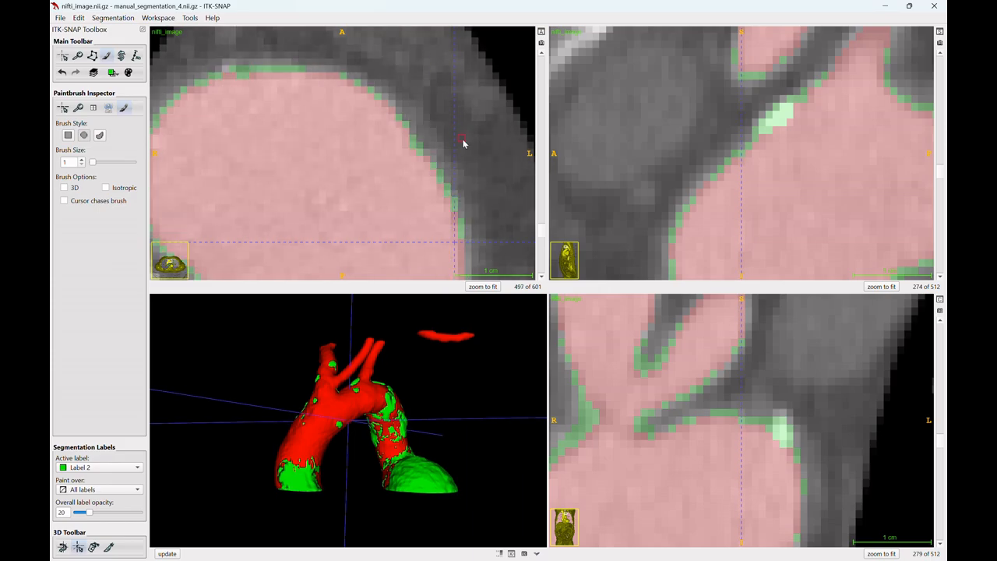
scroll(463, 145, down, 6)
scroll(437, 163, up, 2)
Centre the views on the anterior left wall calcification in axial slice 493, and update the 3D mesh
click(63, 56)
click(426, 161)
key(c)
scroll(381, 526, up, 5)
drag(382, 525, 330, 483)
click(168, 553)
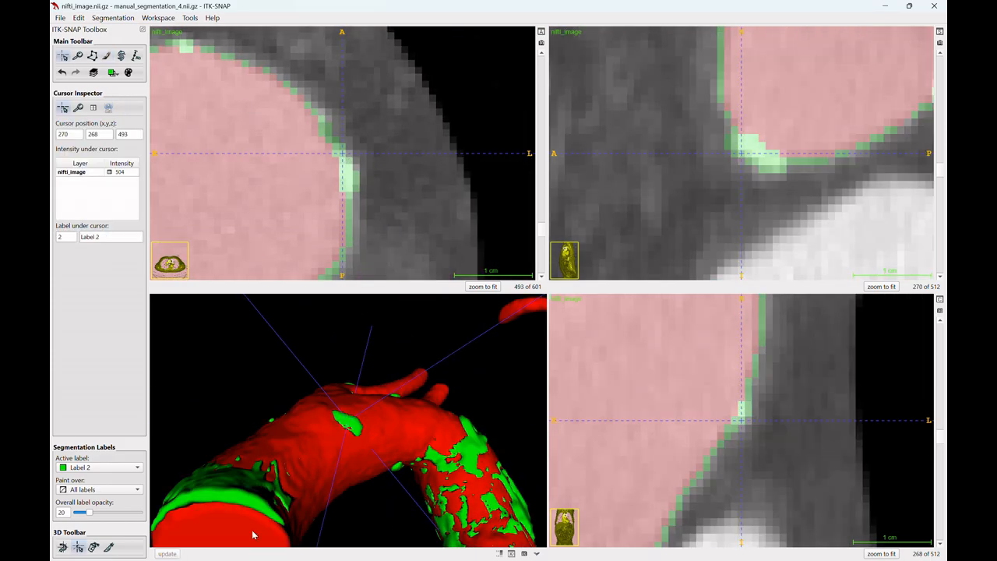
Examine the lower end of the ascending aorta in the 3D model and around axial slice 463
drag(252, 534, 327, 539)
scroll(750, 194, down, 8)
drag(442, 163, 443, 245)
scroll(442, 245, down, 4)
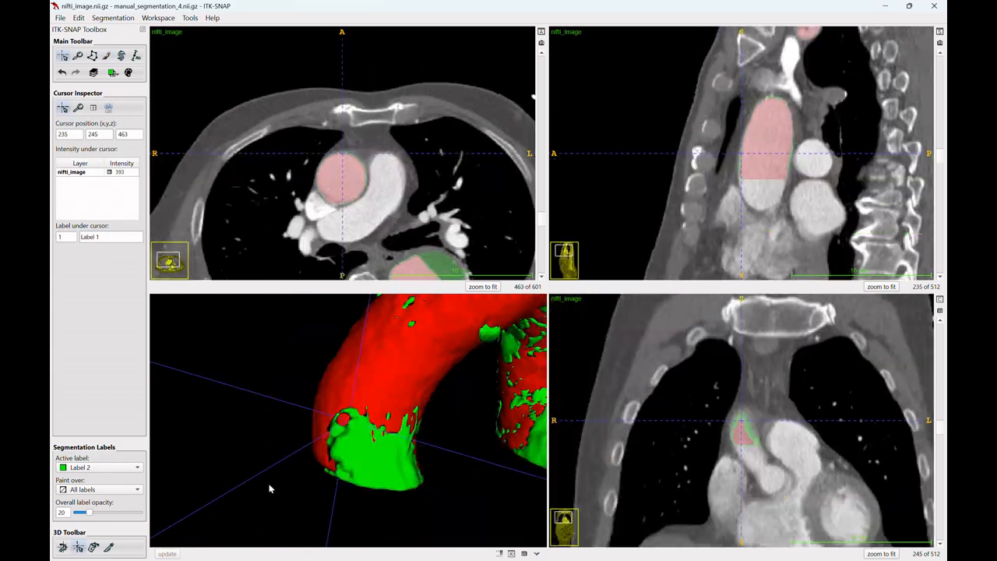
Review the ascending aorta, arch and supra-aortic arteries from axial slice 460 up to slice 551
scroll(334, 93, up, 3)
scroll(458, 142, down, 5)
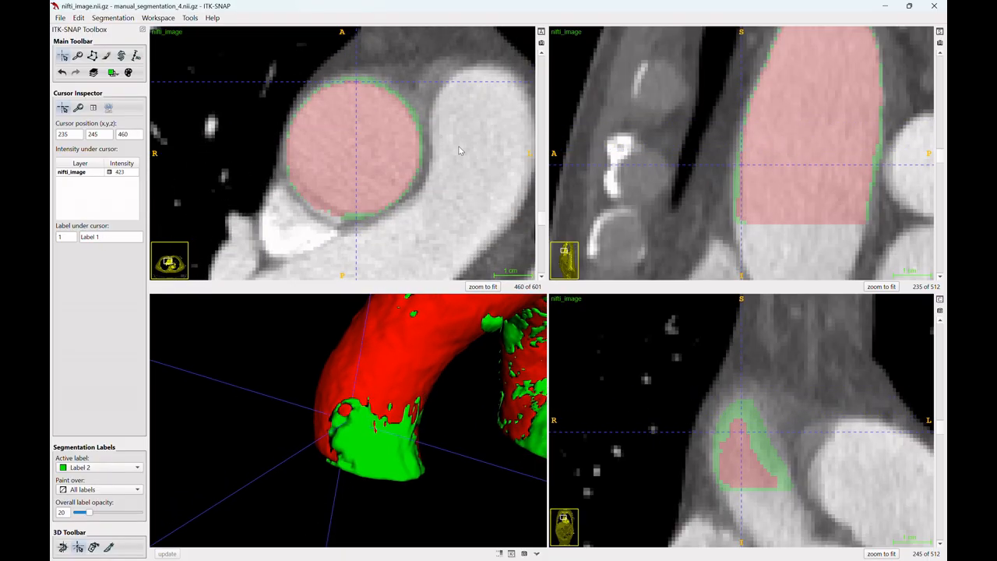
scroll(467, 148, up, 20)
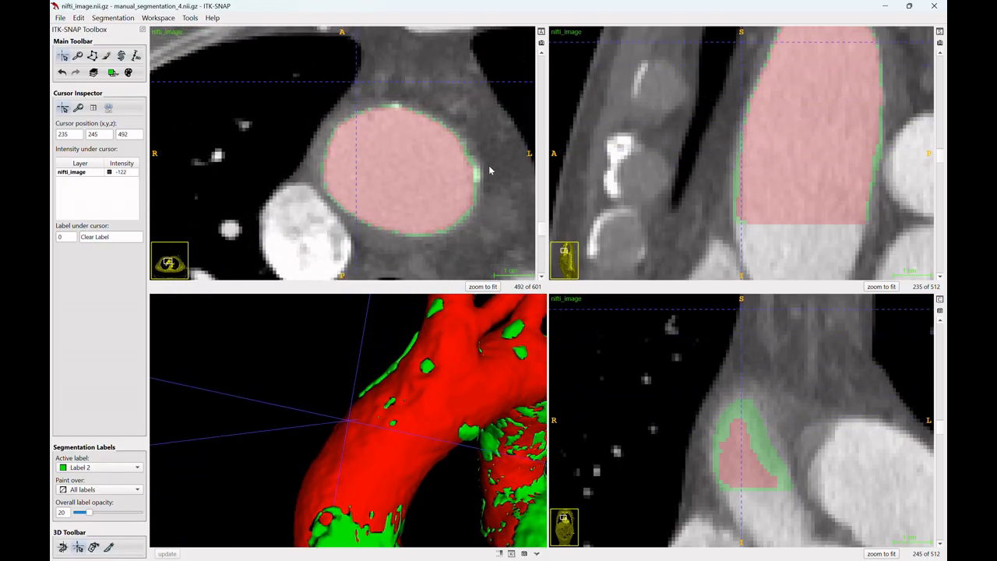
scroll(475, 109, up, 14)
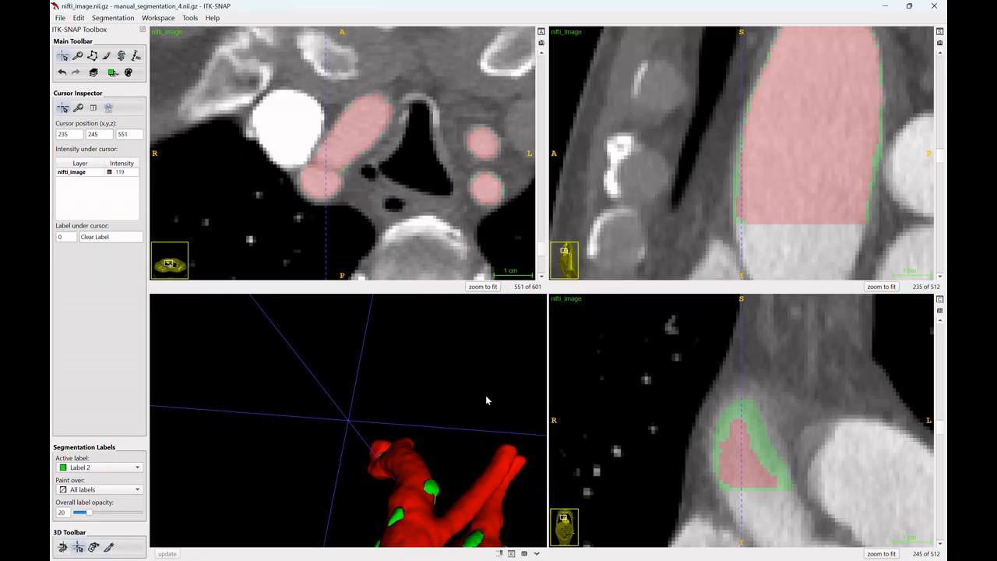
drag(302, 127, 307, 145)
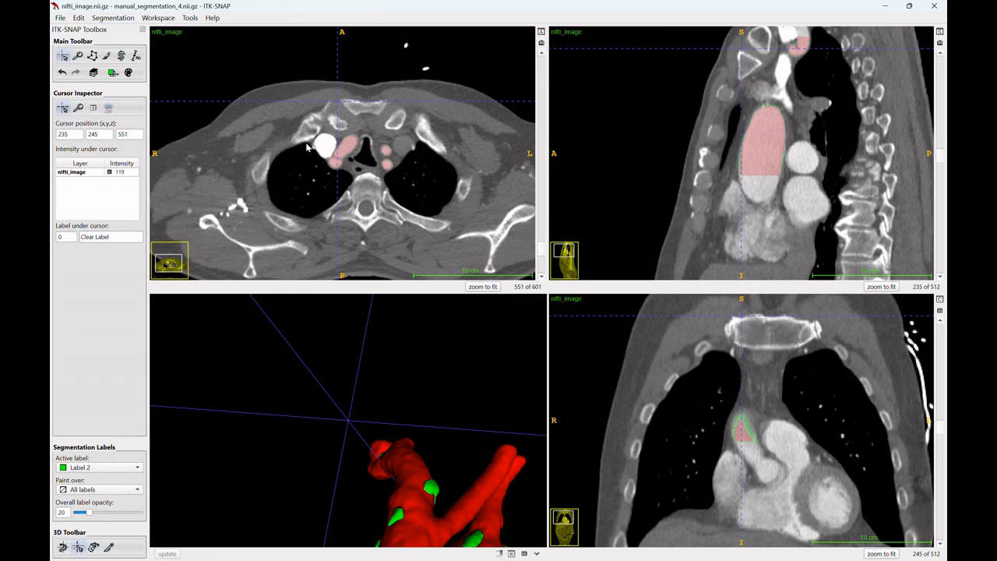
scroll(343, 149, down, 7)
drag(363, 173, 373, 166)
scroll(375, 166, down, 20)
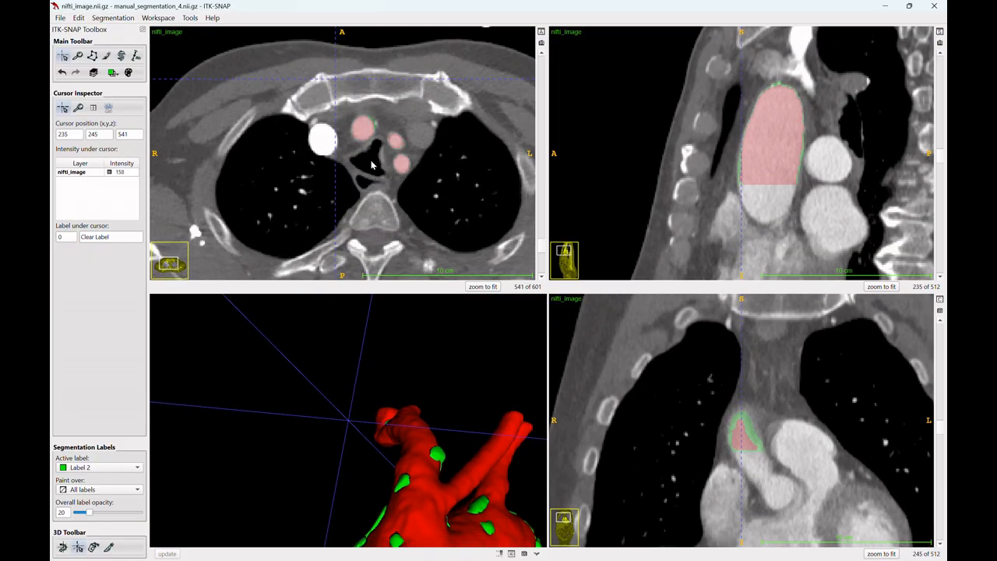
scroll(380, 181, down, 5)
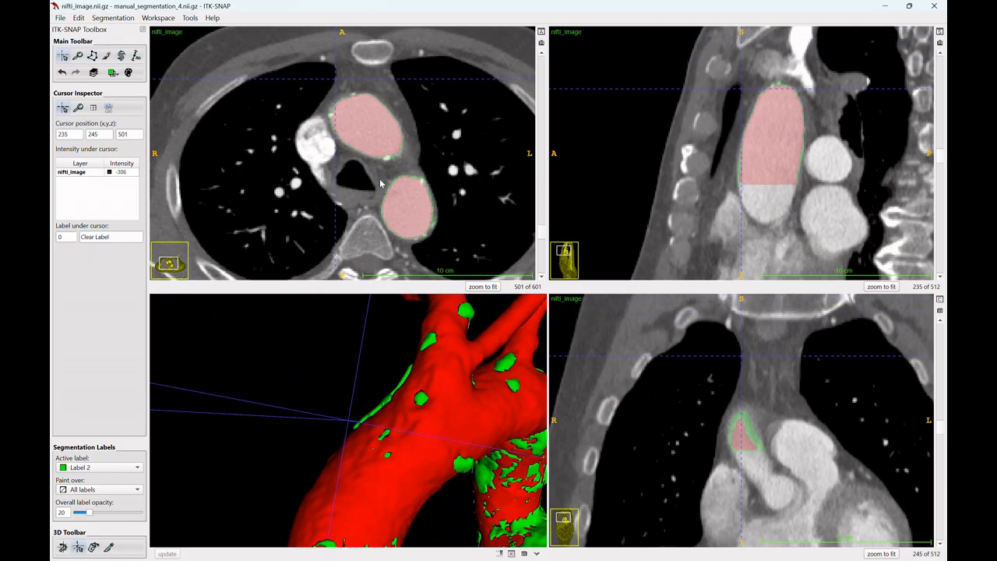
scroll(380, 175, up, 20)
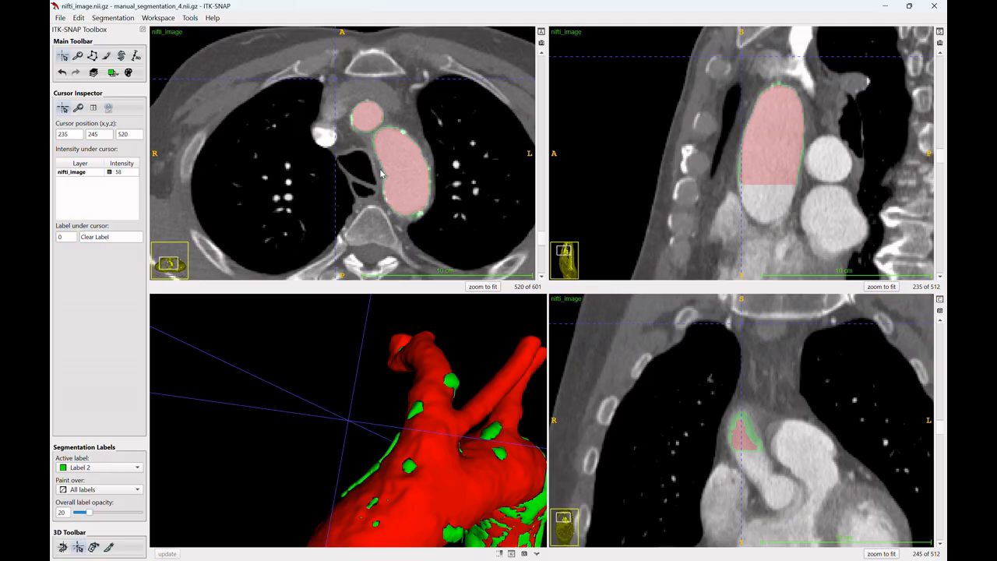
scroll(384, 169, up, 6)
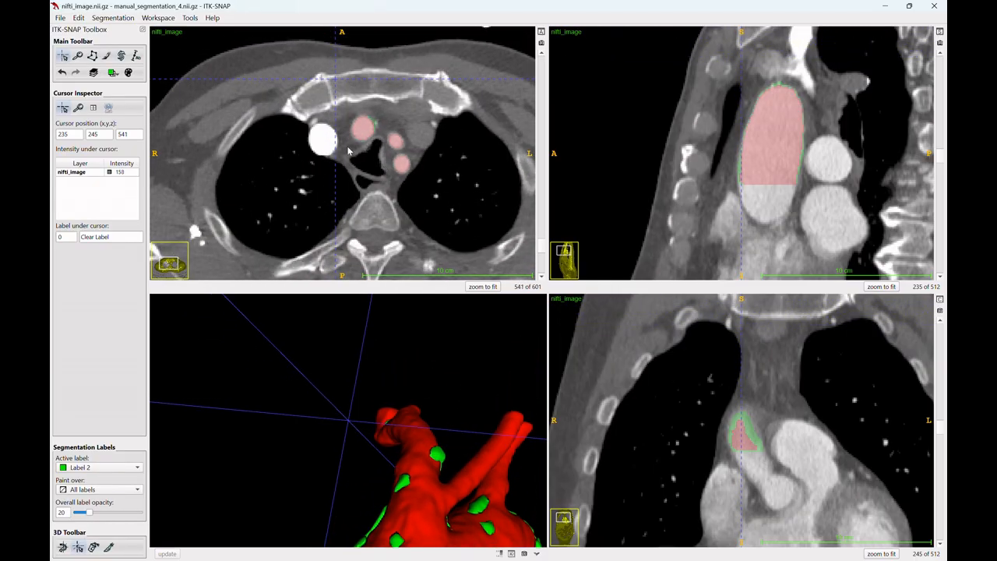
Examine the borders and small calcifications of the supra-aortic arteries at close range in axial slices 530 to 545
drag(349, 151, 165, 60)
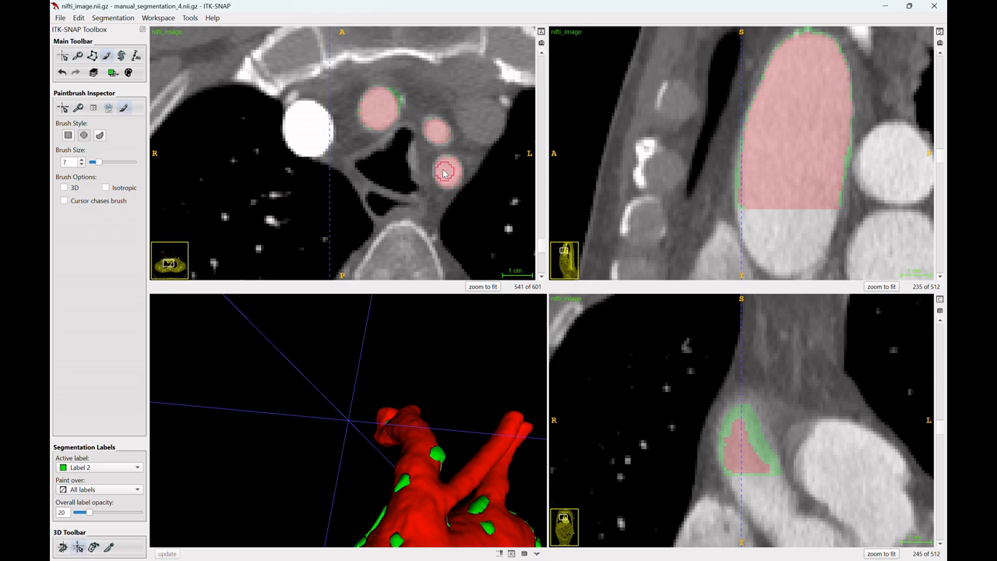
scroll(442, 126, down, 1)
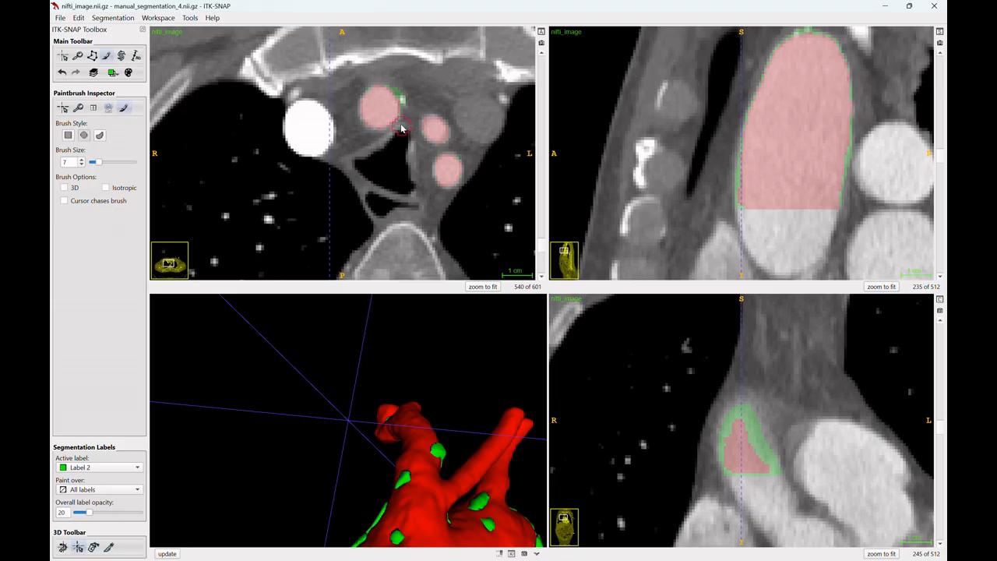
scroll(460, 160, down, 14)
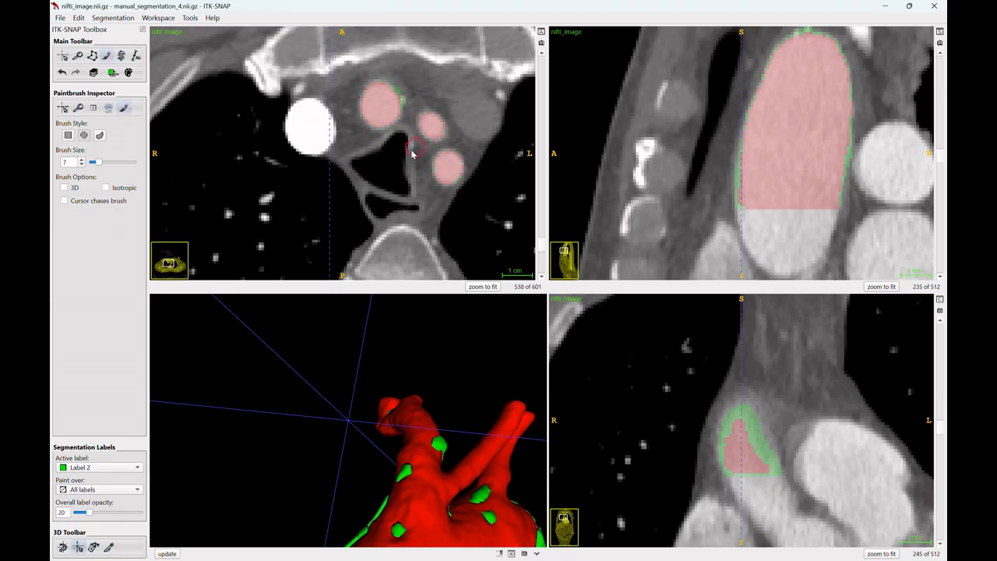
scroll(493, 128, up, 6)
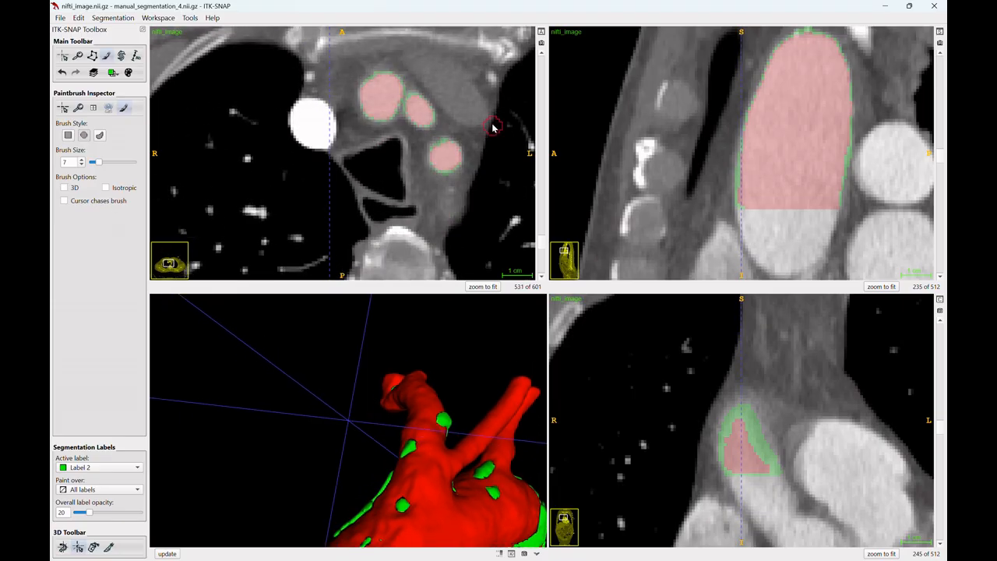
scroll(495, 129, down, 2)
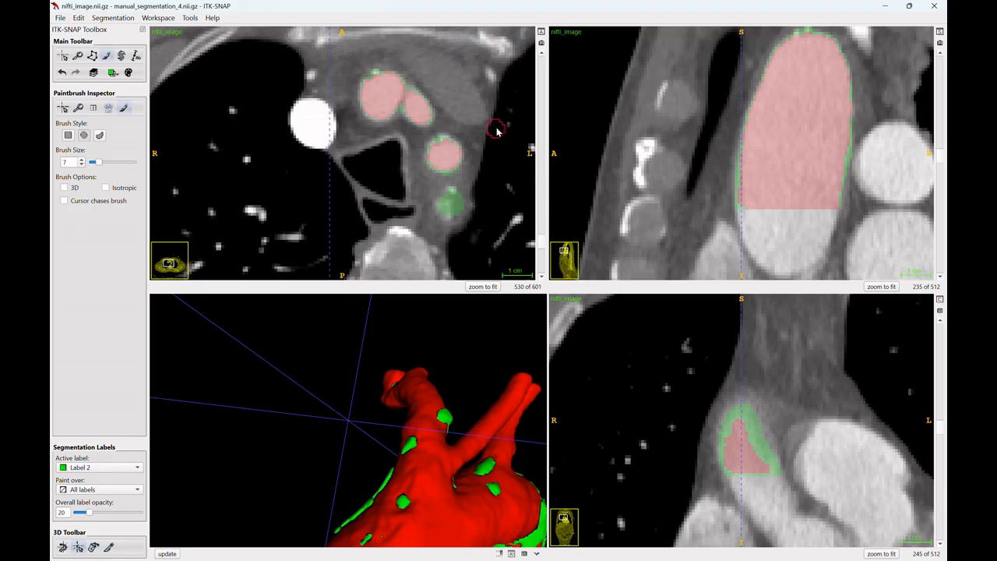
scroll(498, 134, up, 3)
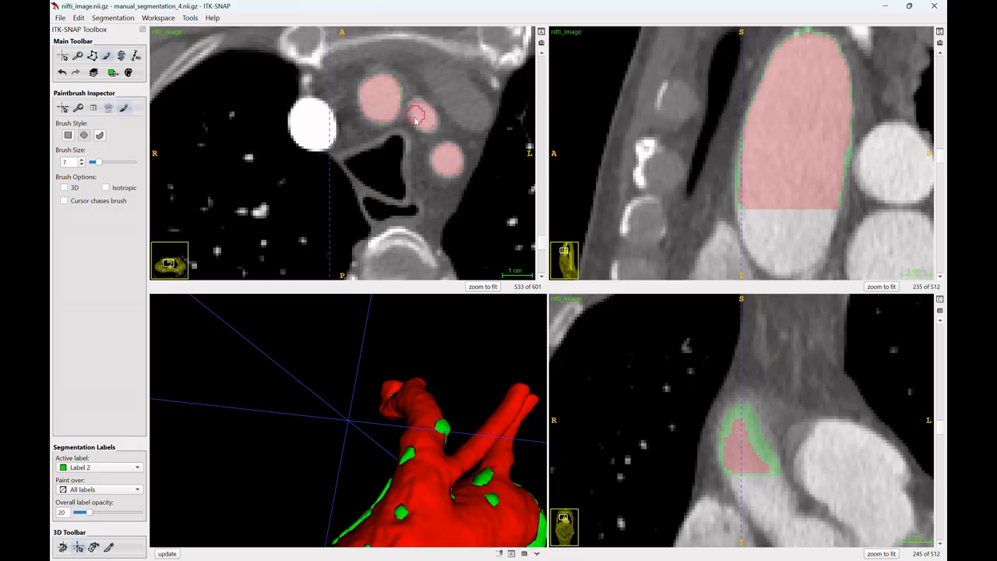
scroll(362, 101, up, 20)
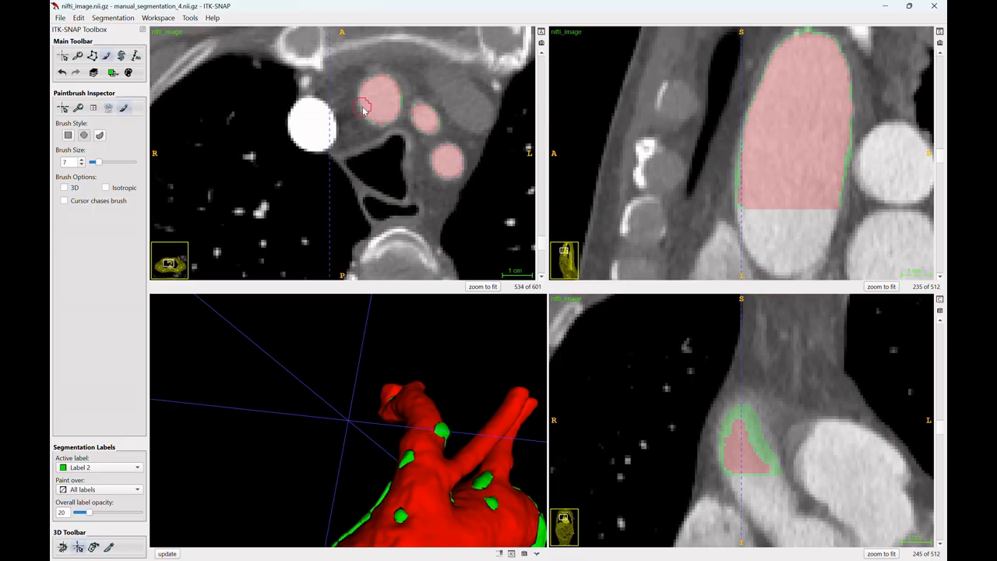
scroll(407, 130, down, 4)
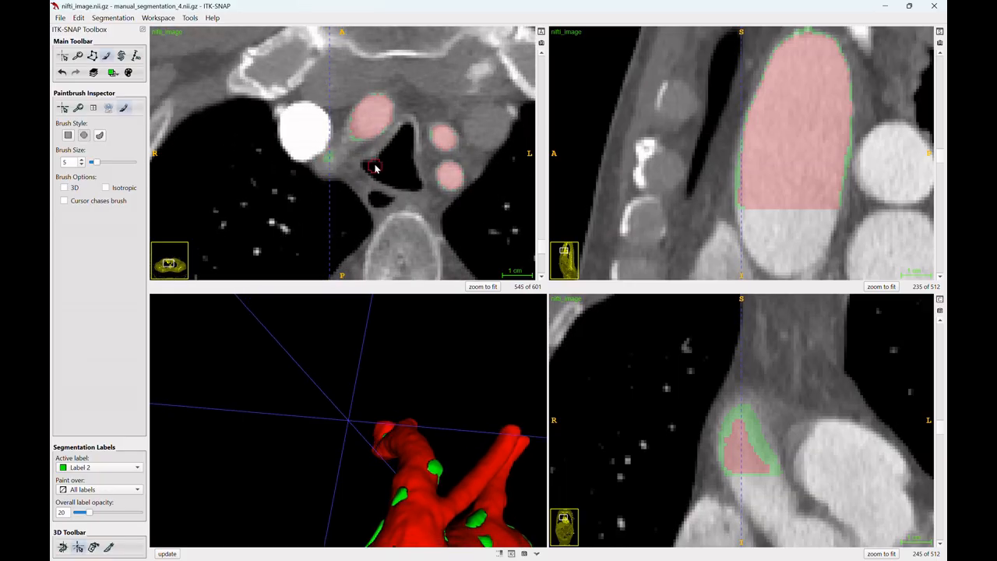
scroll(368, 159, down, 1)
scroll(358, 125, down, 5)
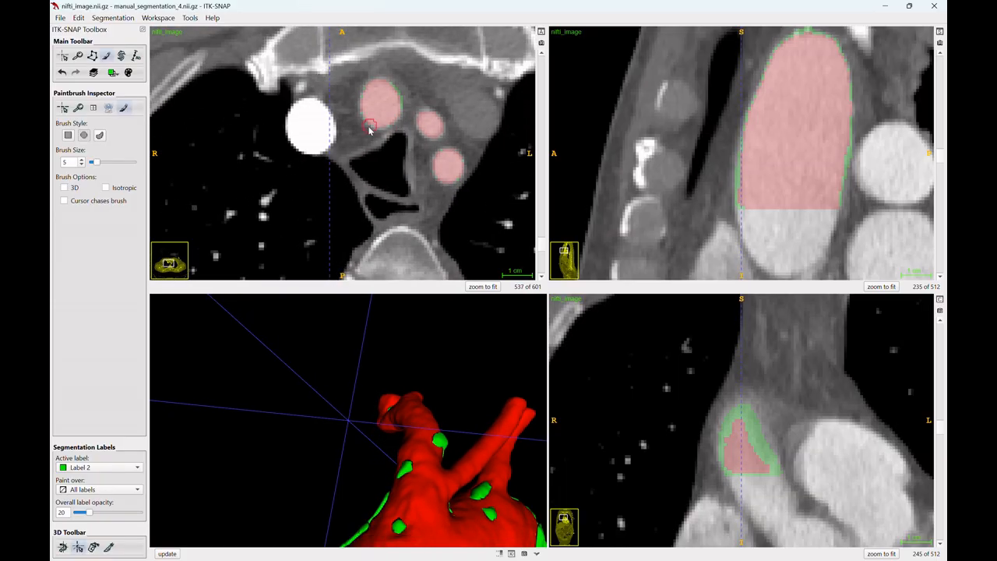
Compare the supra-aortic arteries with the neighbouring unlabelled veins in axial slices 537 to 560
scroll(374, 148, up, 20)
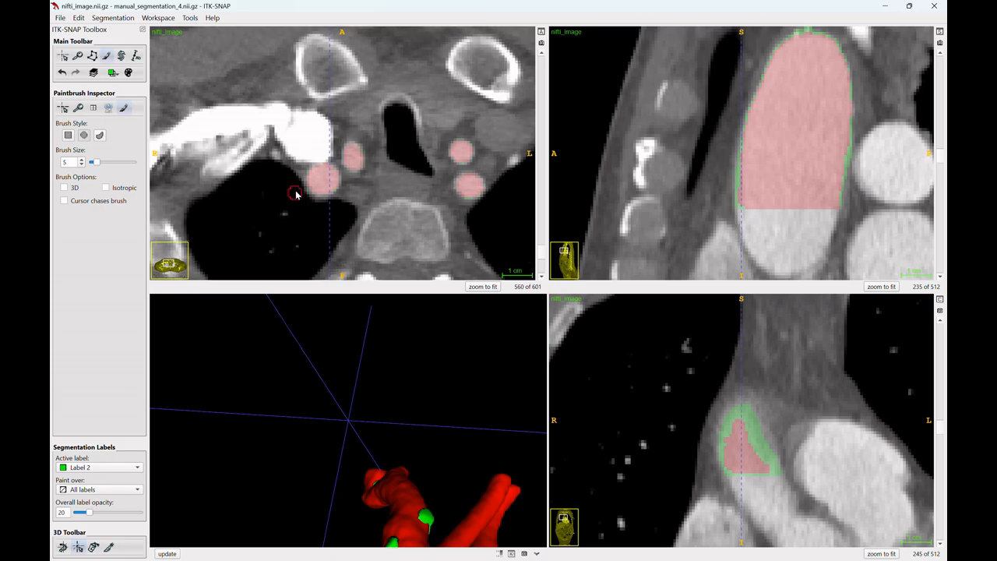
scroll(335, 163, down, 4)
scroll(468, 145, down, 20)
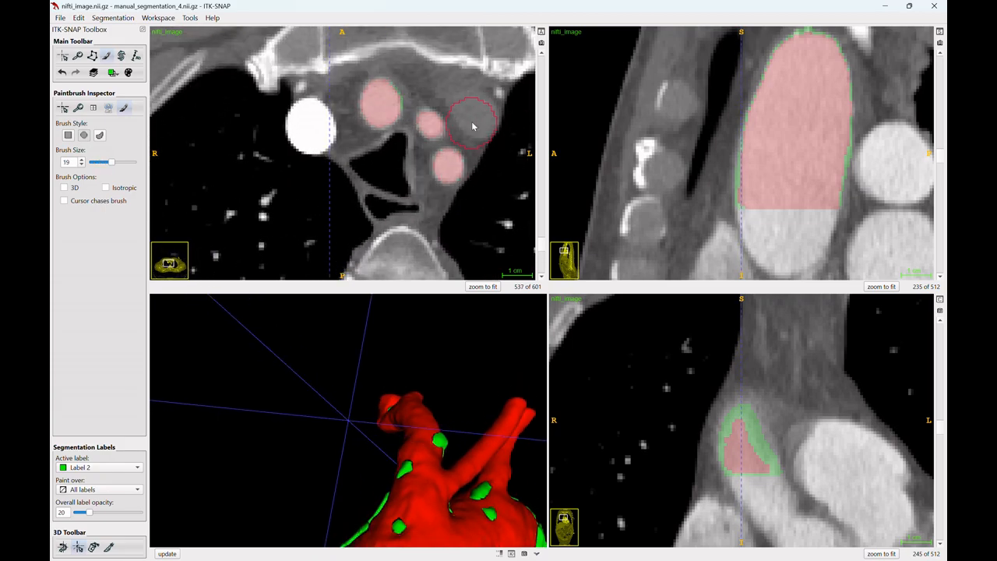
scroll(482, 148, up, 3)
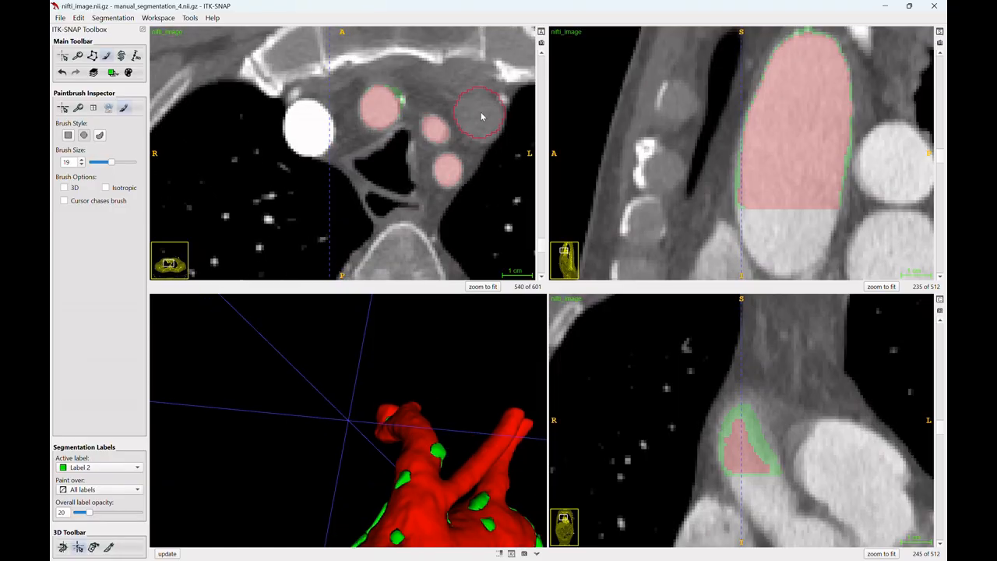
scroll(452, 190, up, 17)
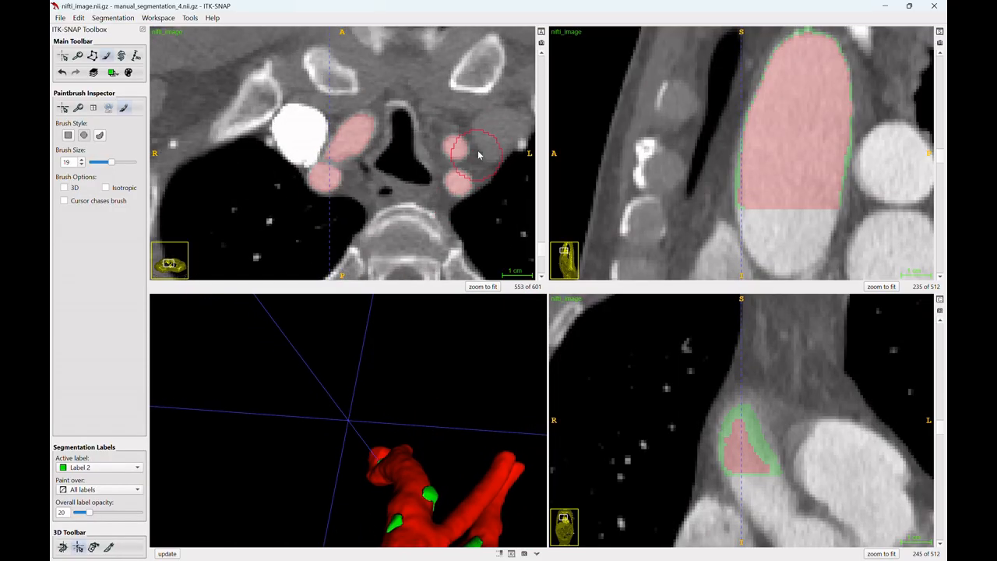
scroll(492, 138, down, 10)
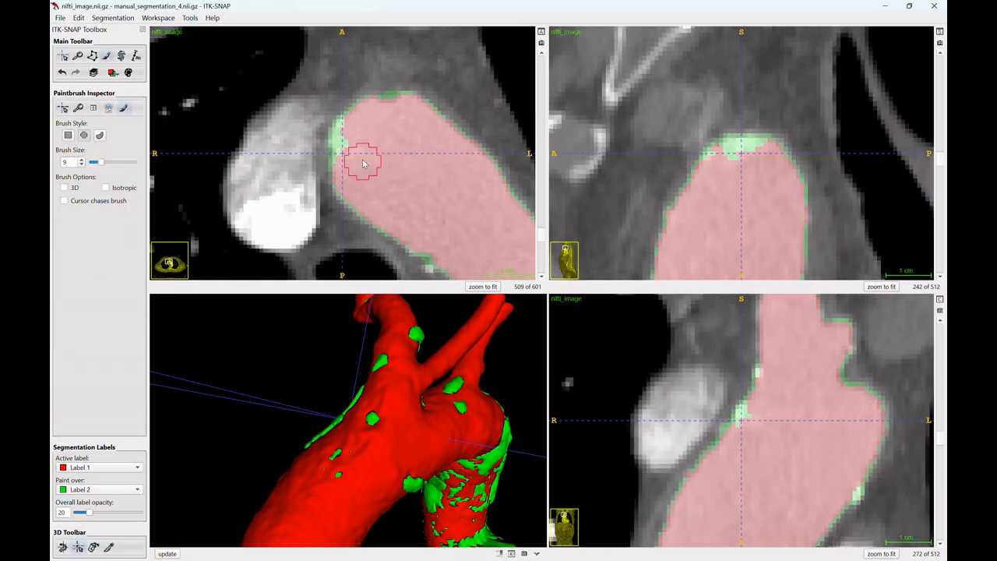
Touch up the lumen beside the arch's right wall calcification around axial slice 507, painting Label 1 over Label 2 with a size 9 brush
scroll(378, 156, down, 2)
click(351, 145)
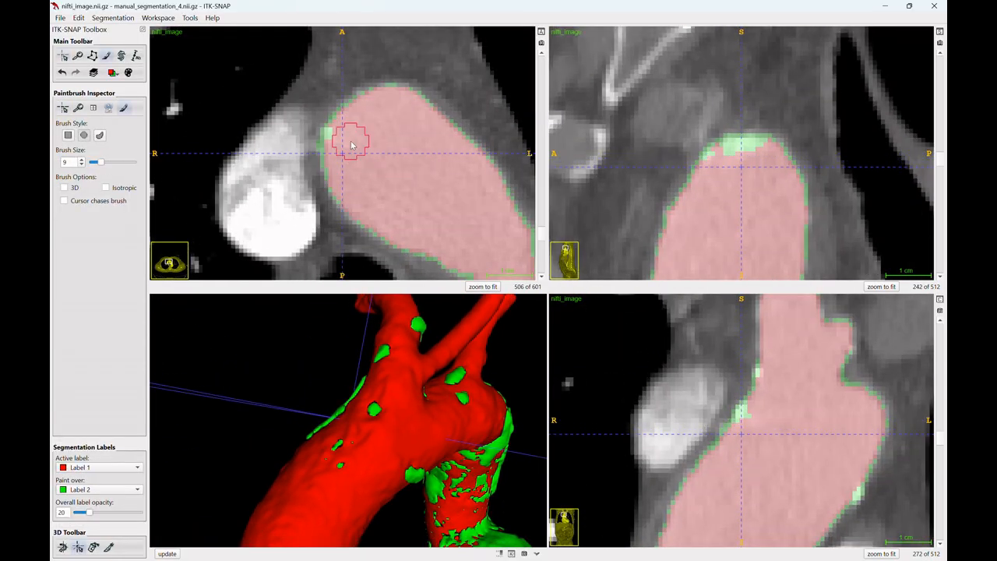
scroll(366, 154, up, 4)
scroll(385, 125, up, 20)
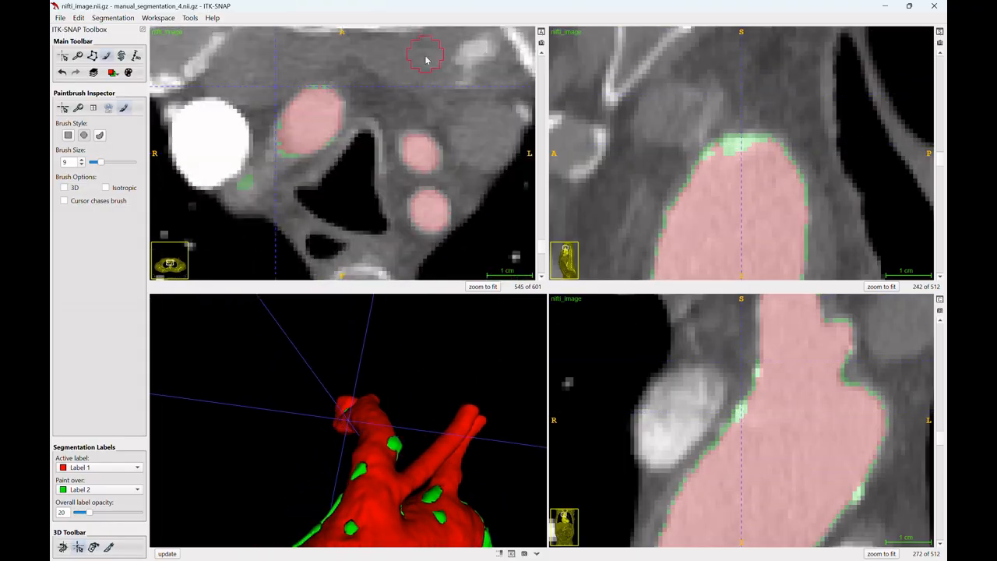
Centre the views on the posterior arch calcification in axial slice 520 and inspect it from several angles in the 3D model
key(c)
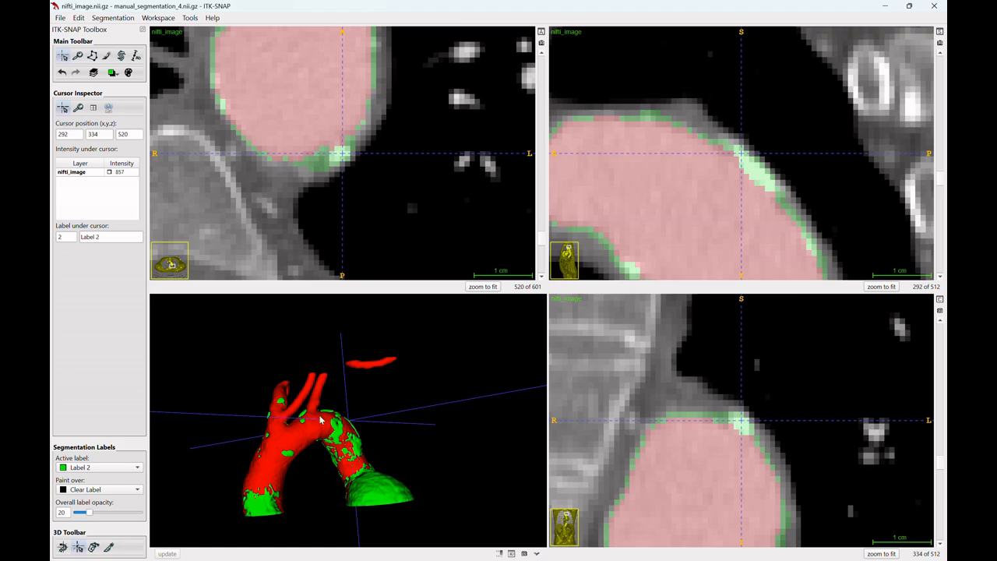
scroll(442, 413, up, 4)
drag(440, 405, 343, 486)
scroll(342, 486, up, 4)
drag(426, 350, 508, 282)
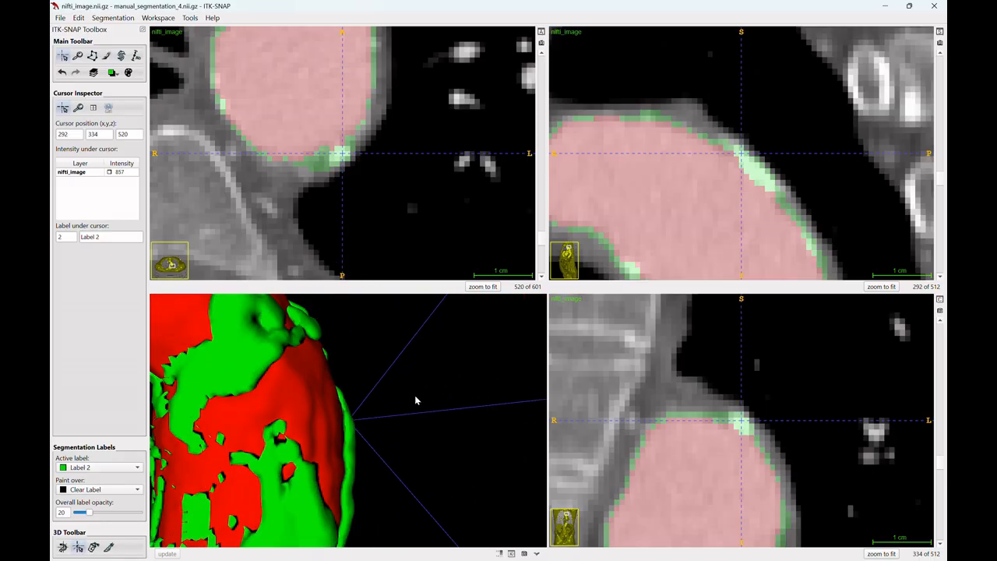
drag(415, 400, 307, 440)
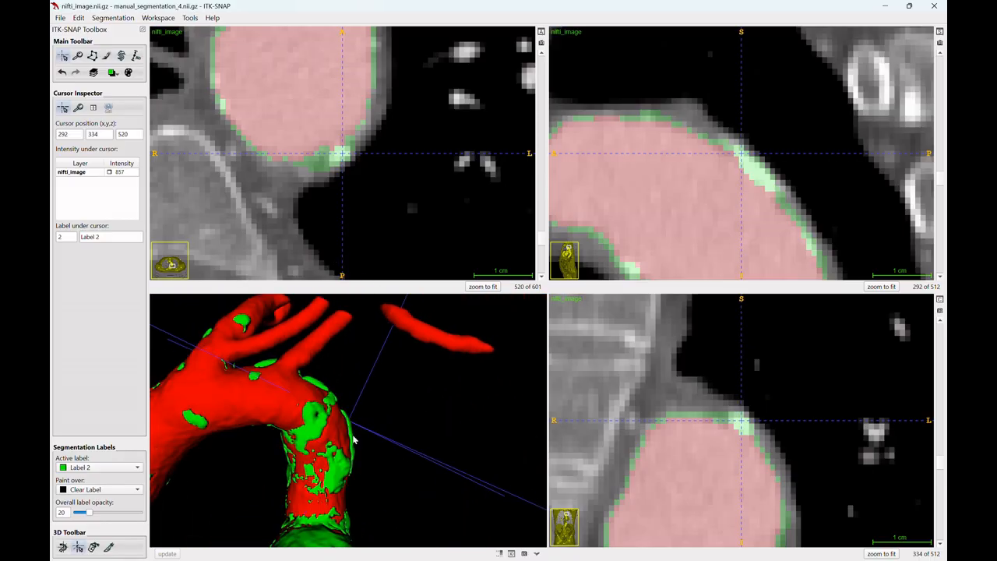
Check the posterior arch wall and its calcifications in axial slices 508 to 532
scroll(368, 212, down, 13)
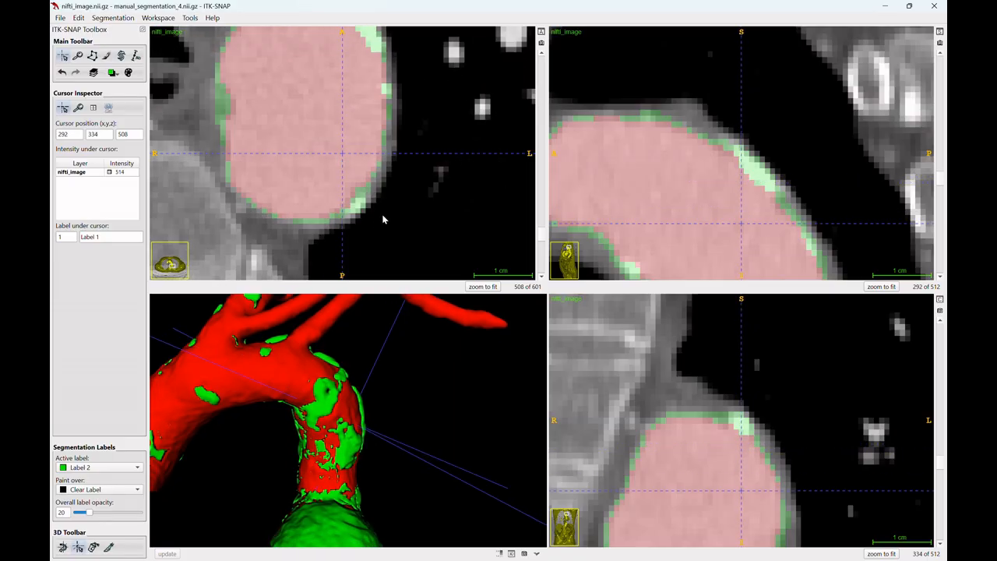
scroll(388, 220, up, 19)
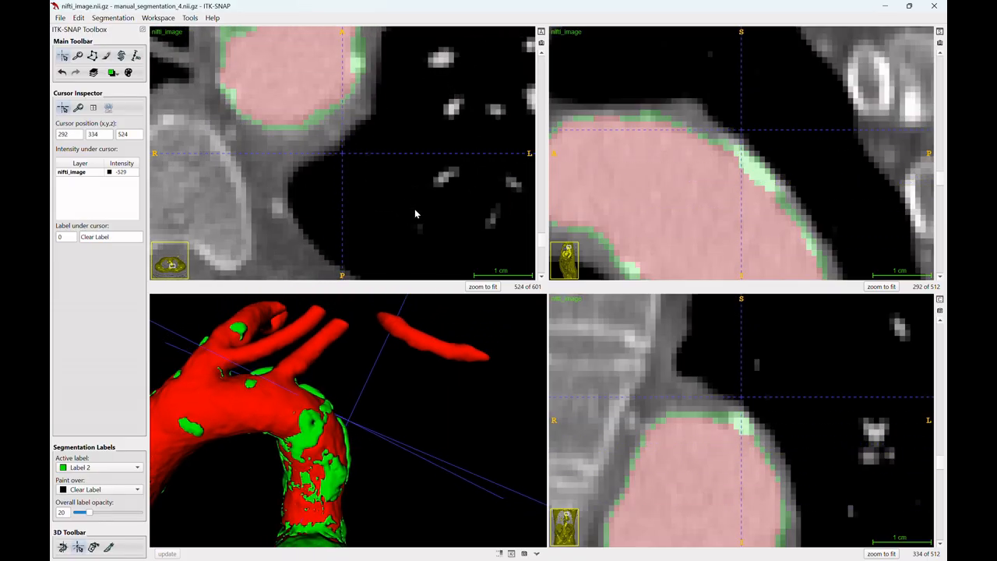
scroll(415, 208, up, 2)
drag(406, 175, 401, 190)
scroll(401, 190, up, 4)
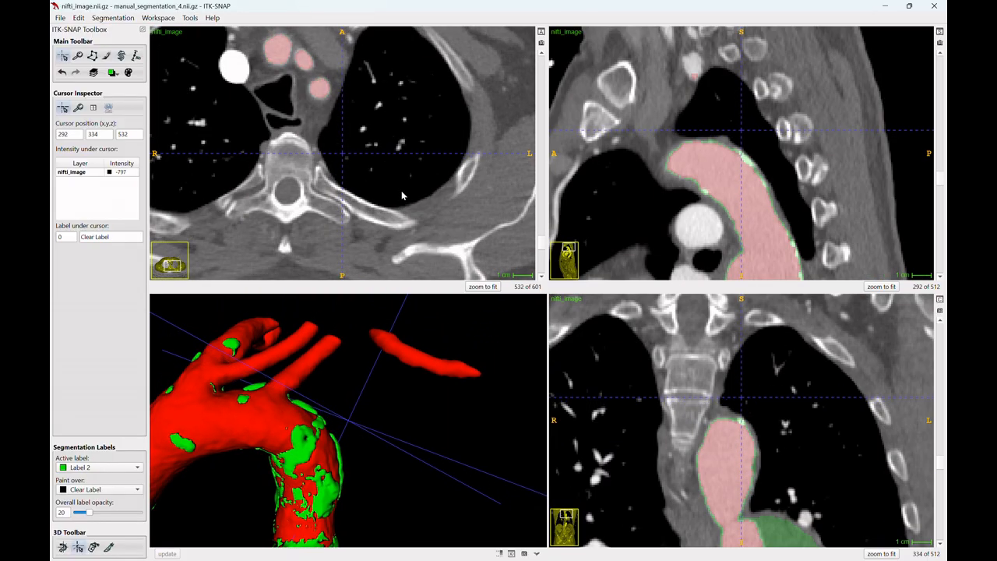
Review the Label 1 lumen and Label 2 wall along the arch and descending aorta from axial slice 532 down to 449
scroll(405, 201, down, 10)
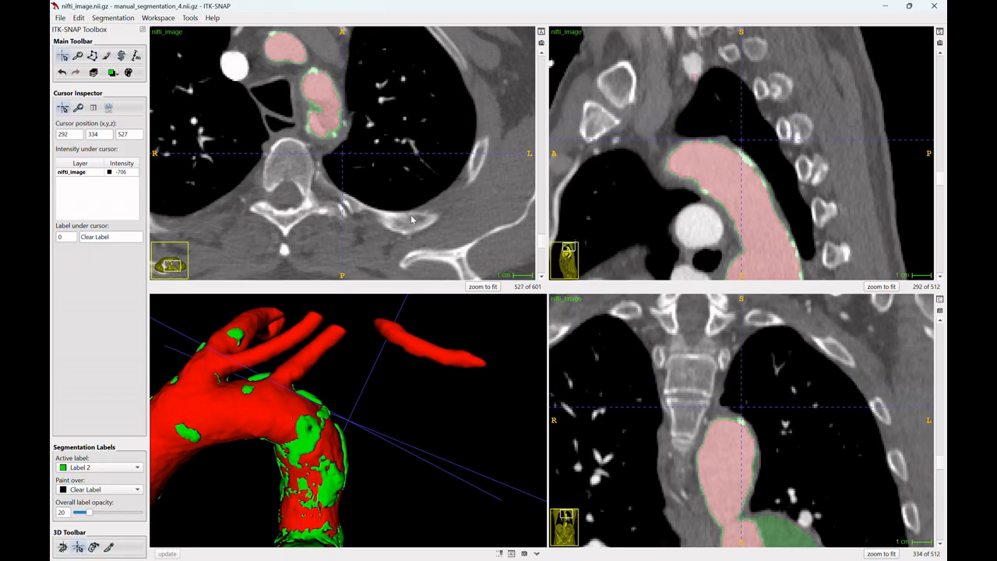
scroll(413, 221, down, 19)
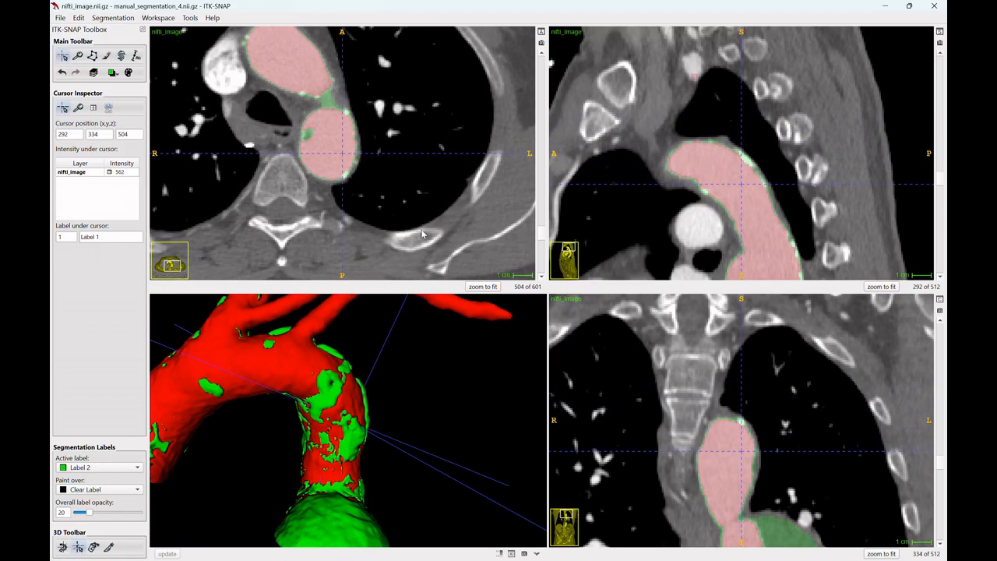
scroll(423, 234, down, 4)
scroll(426, 234, down, 20)
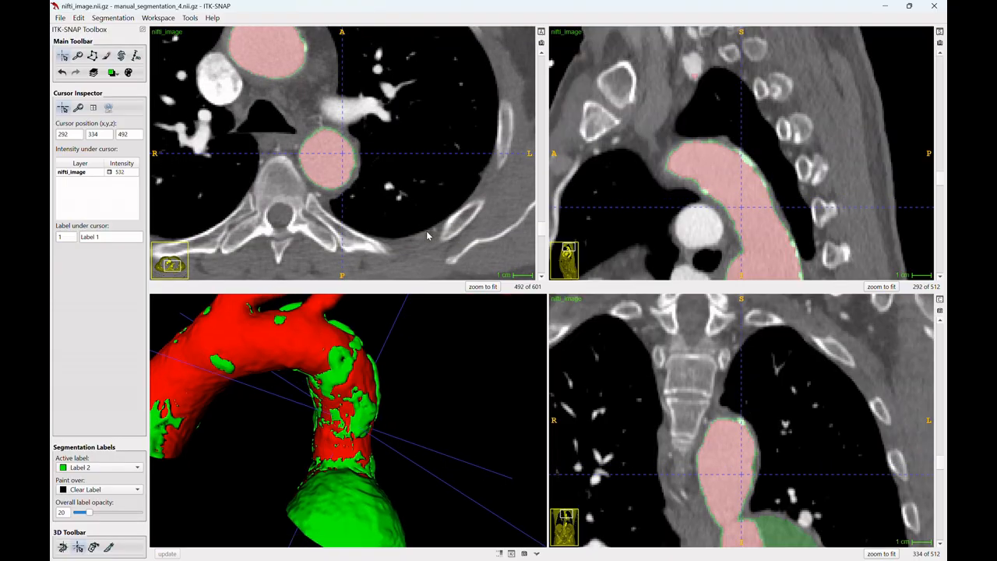
scroll(433, 238, down, 19)
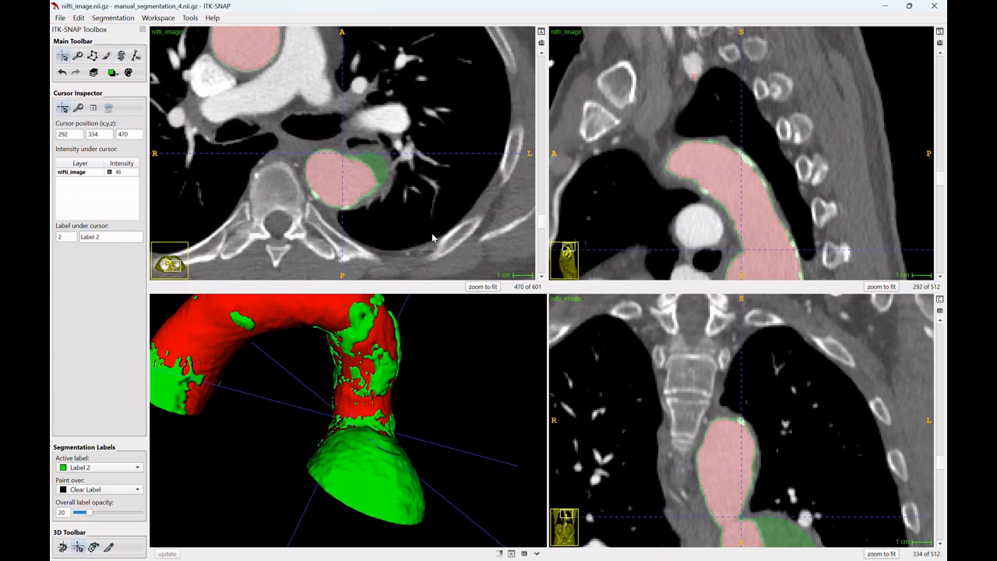
scroll(433, 240, down, 3)
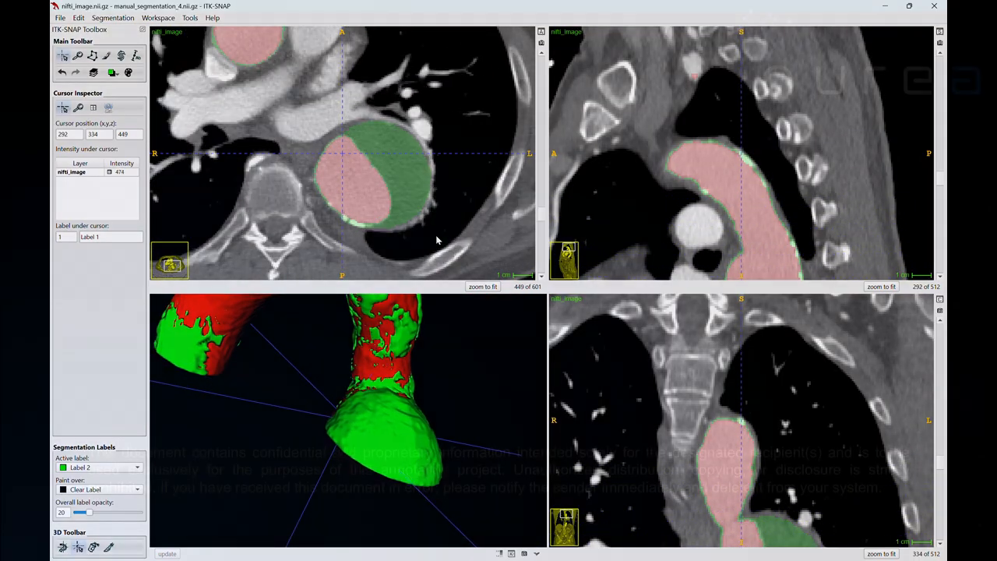